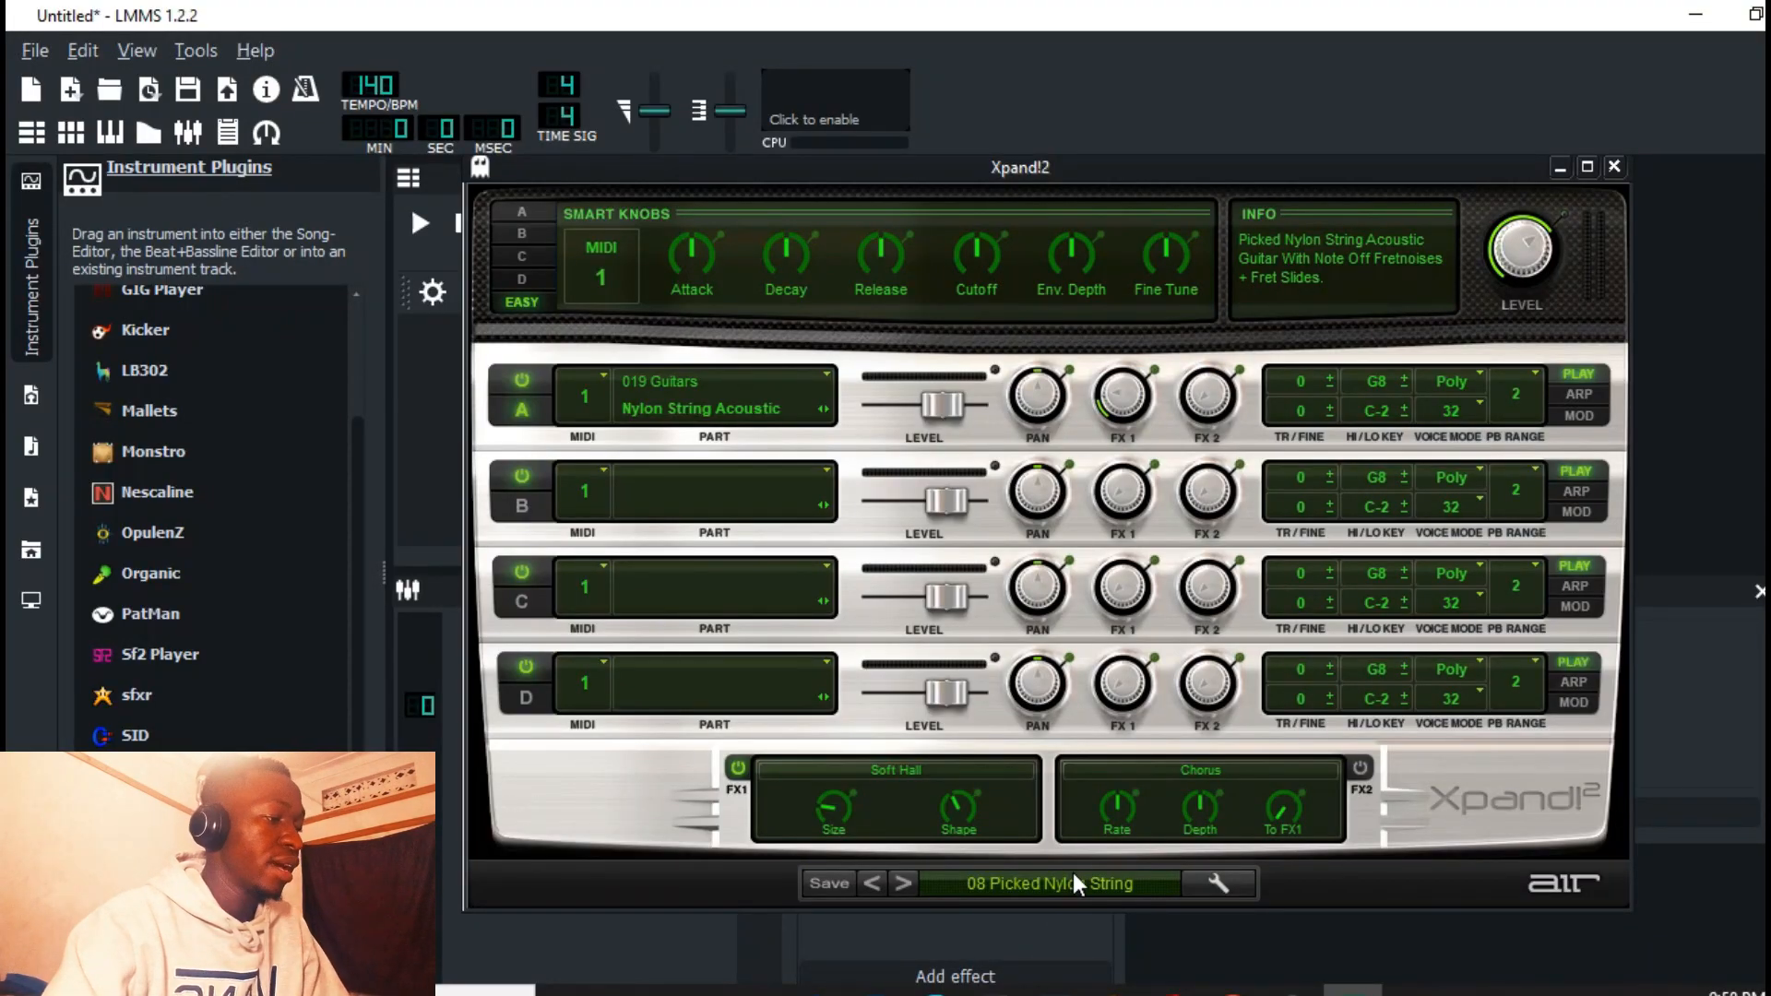
Step: Browse the Guitars presets in Xpand!2 and close the plugin window, keeping the Picked Nylon String preset
left_click(1104, 888)
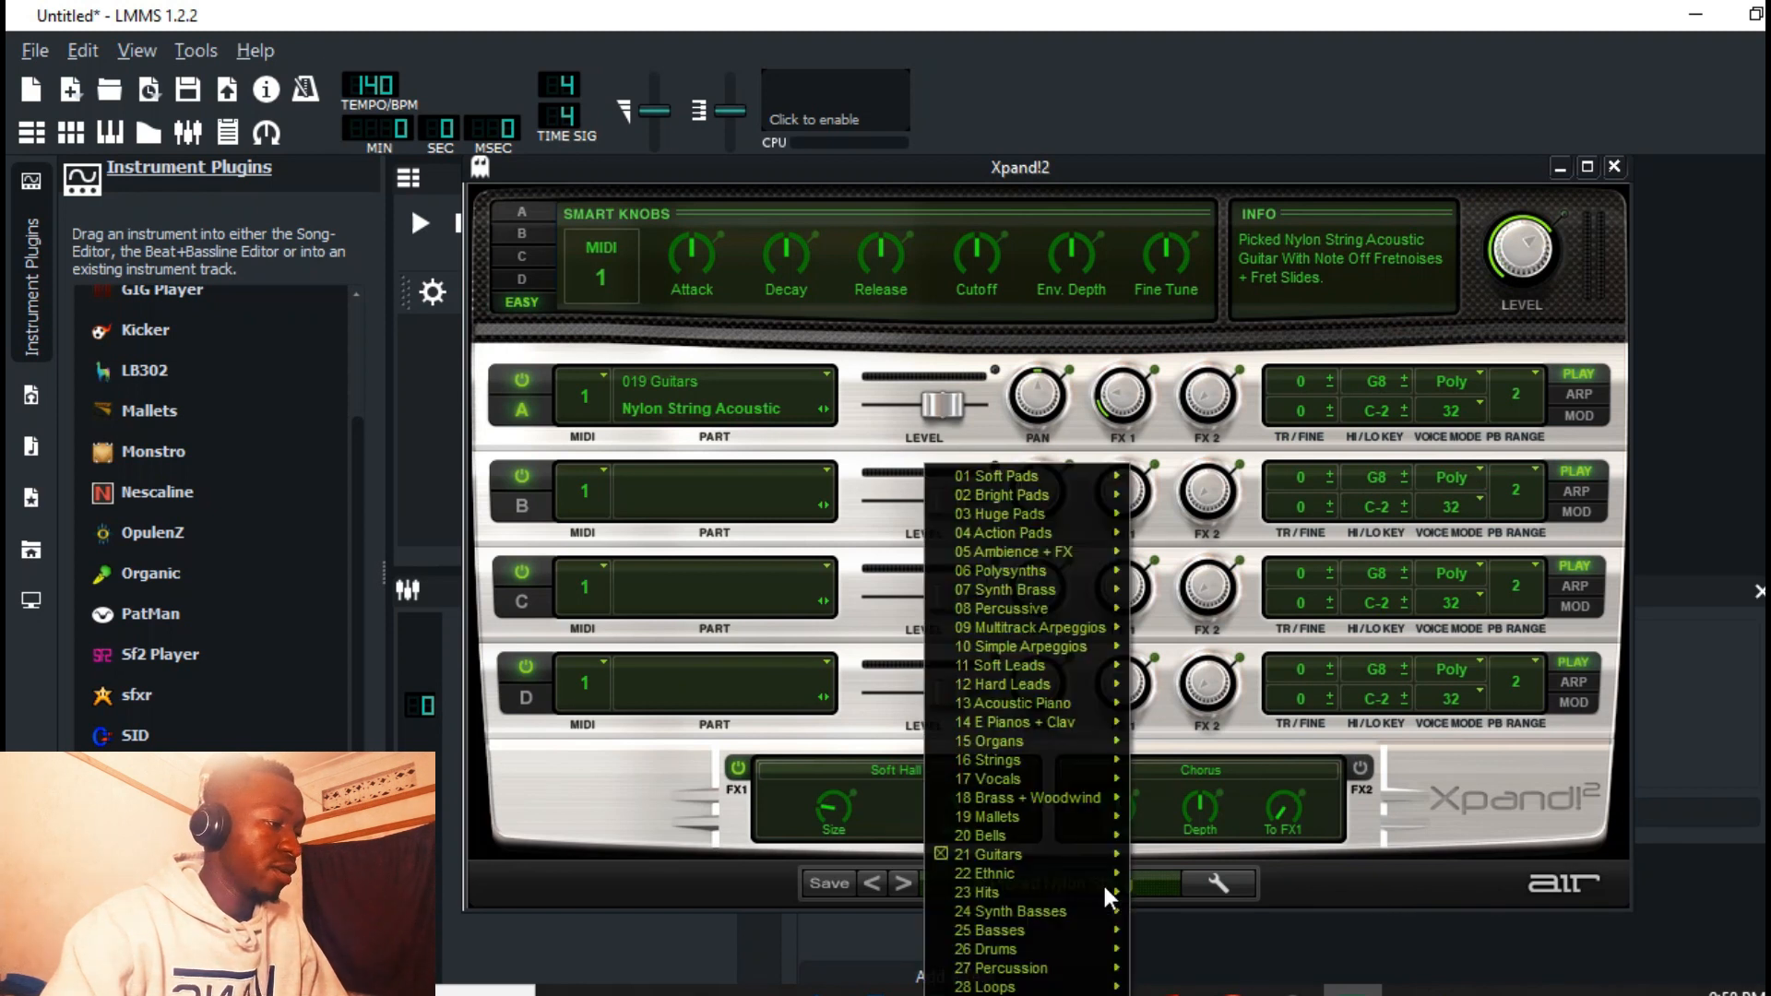
mouse_move(1017, 863)
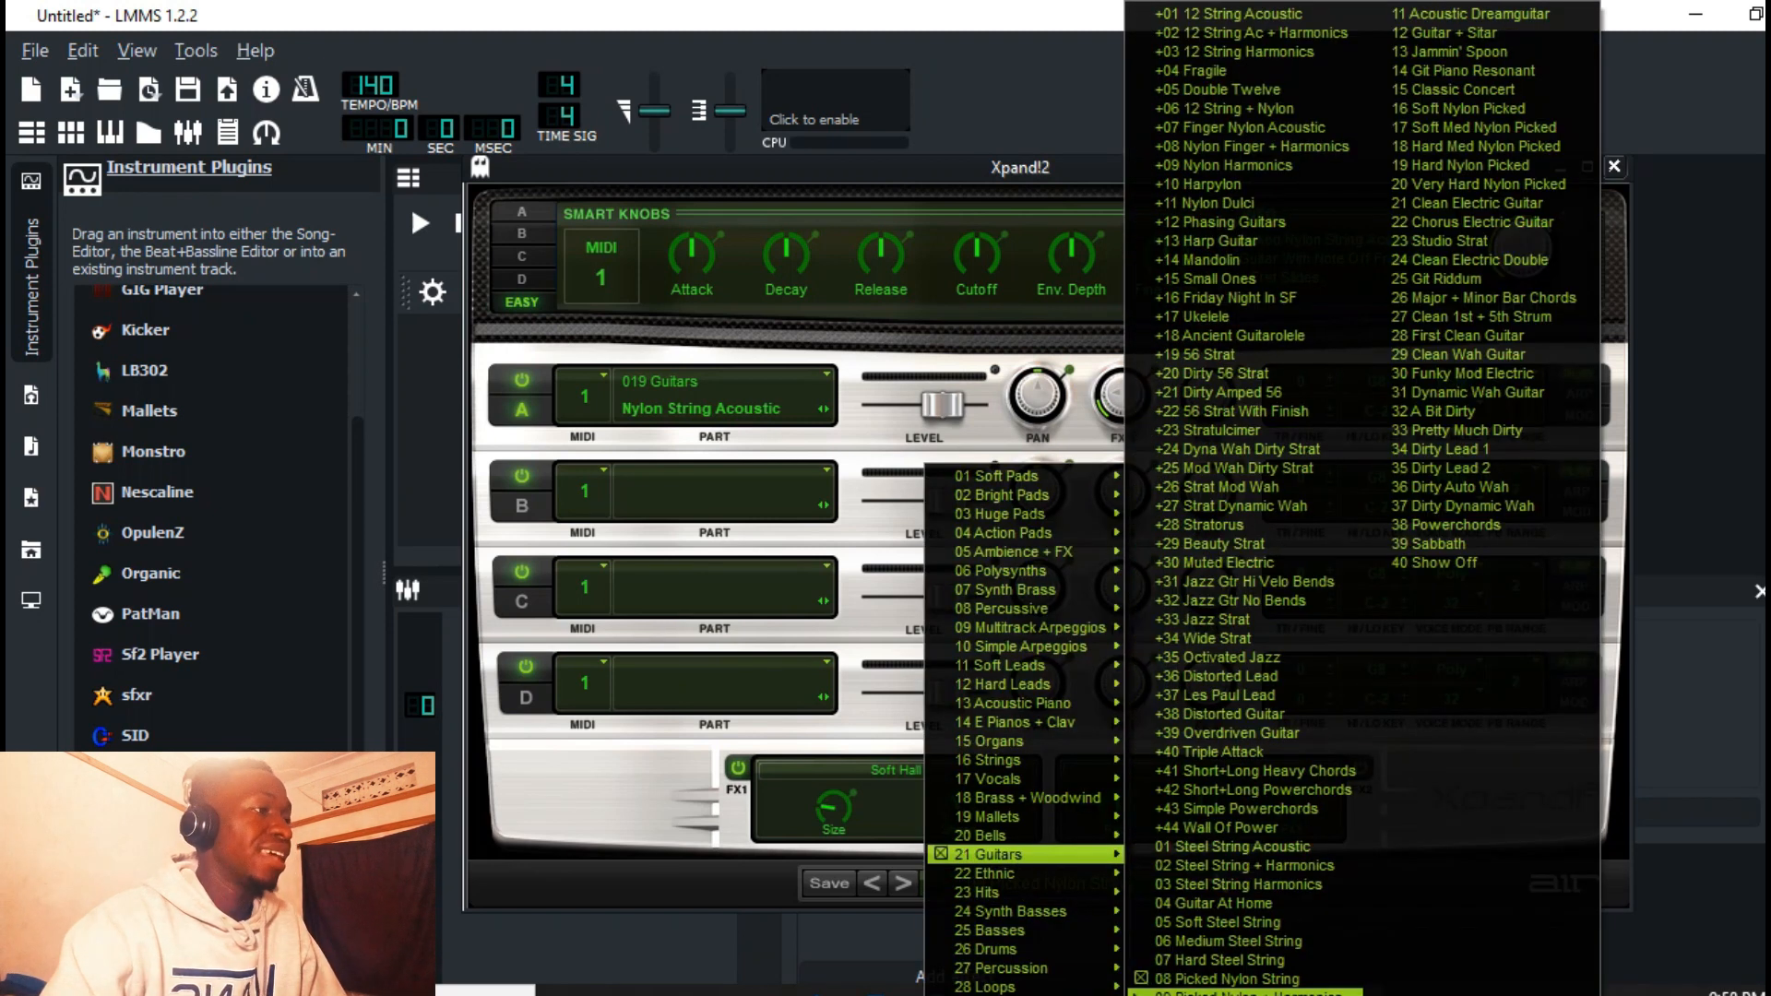
left_click(1000, 164)
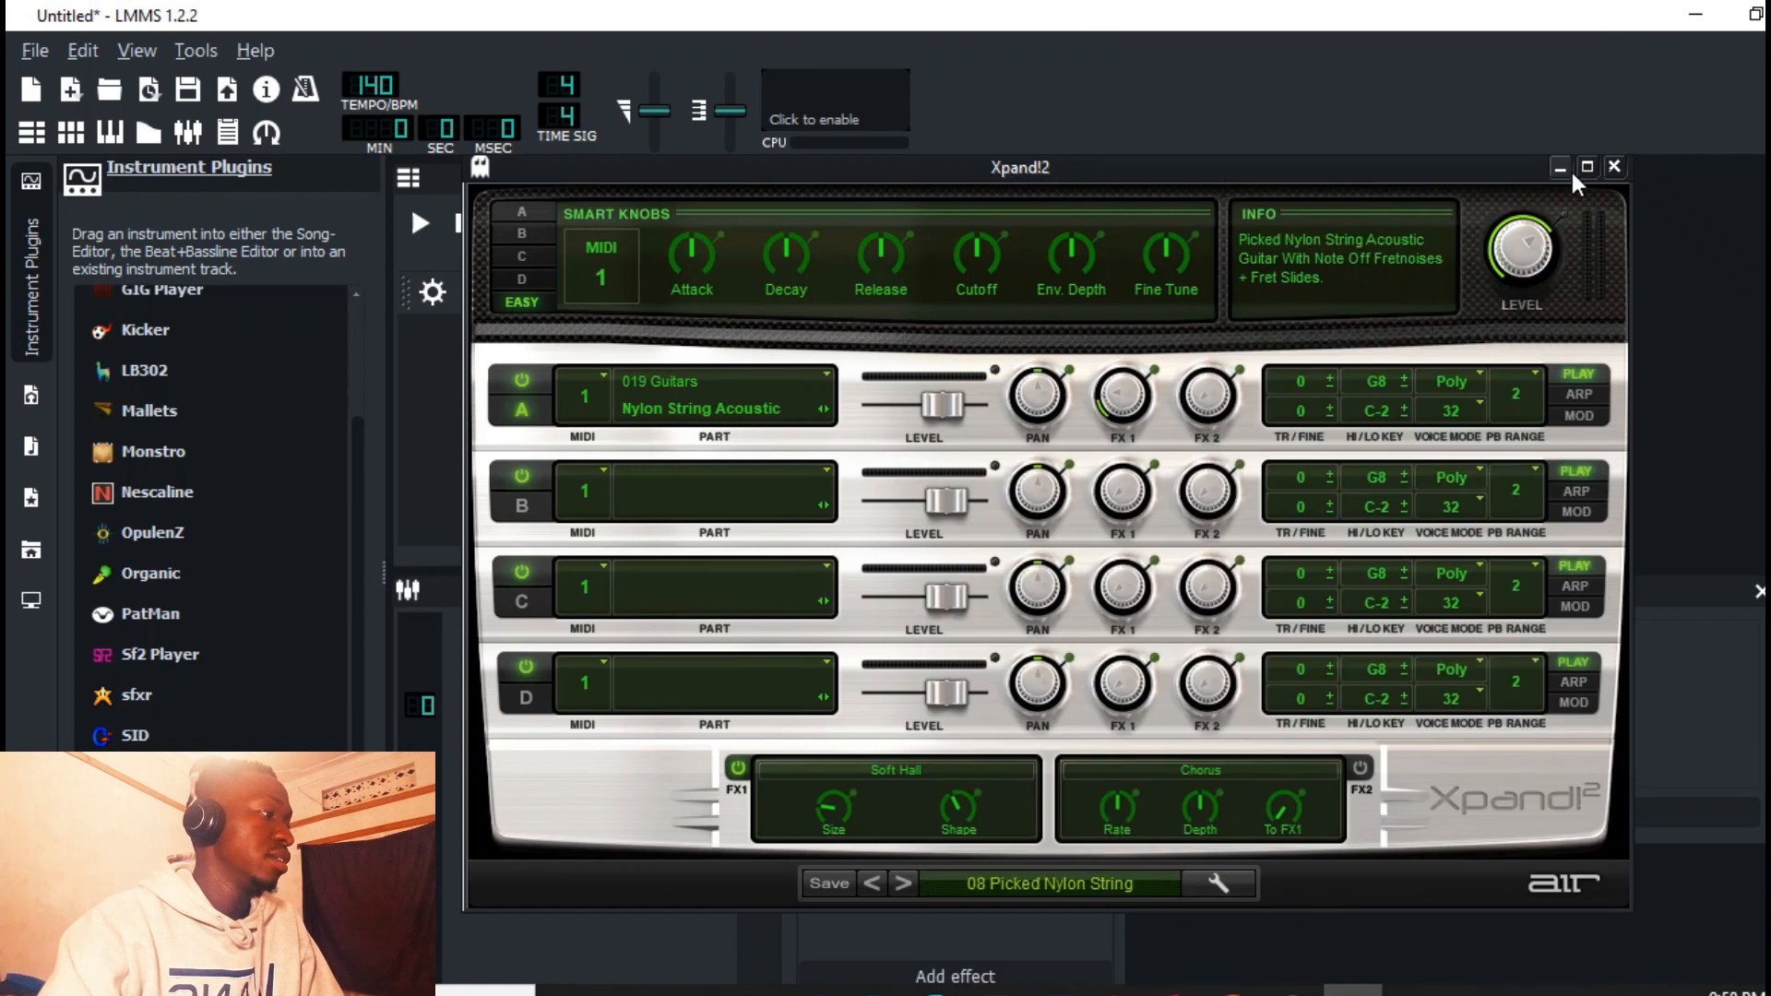
left_click(1611, 167)
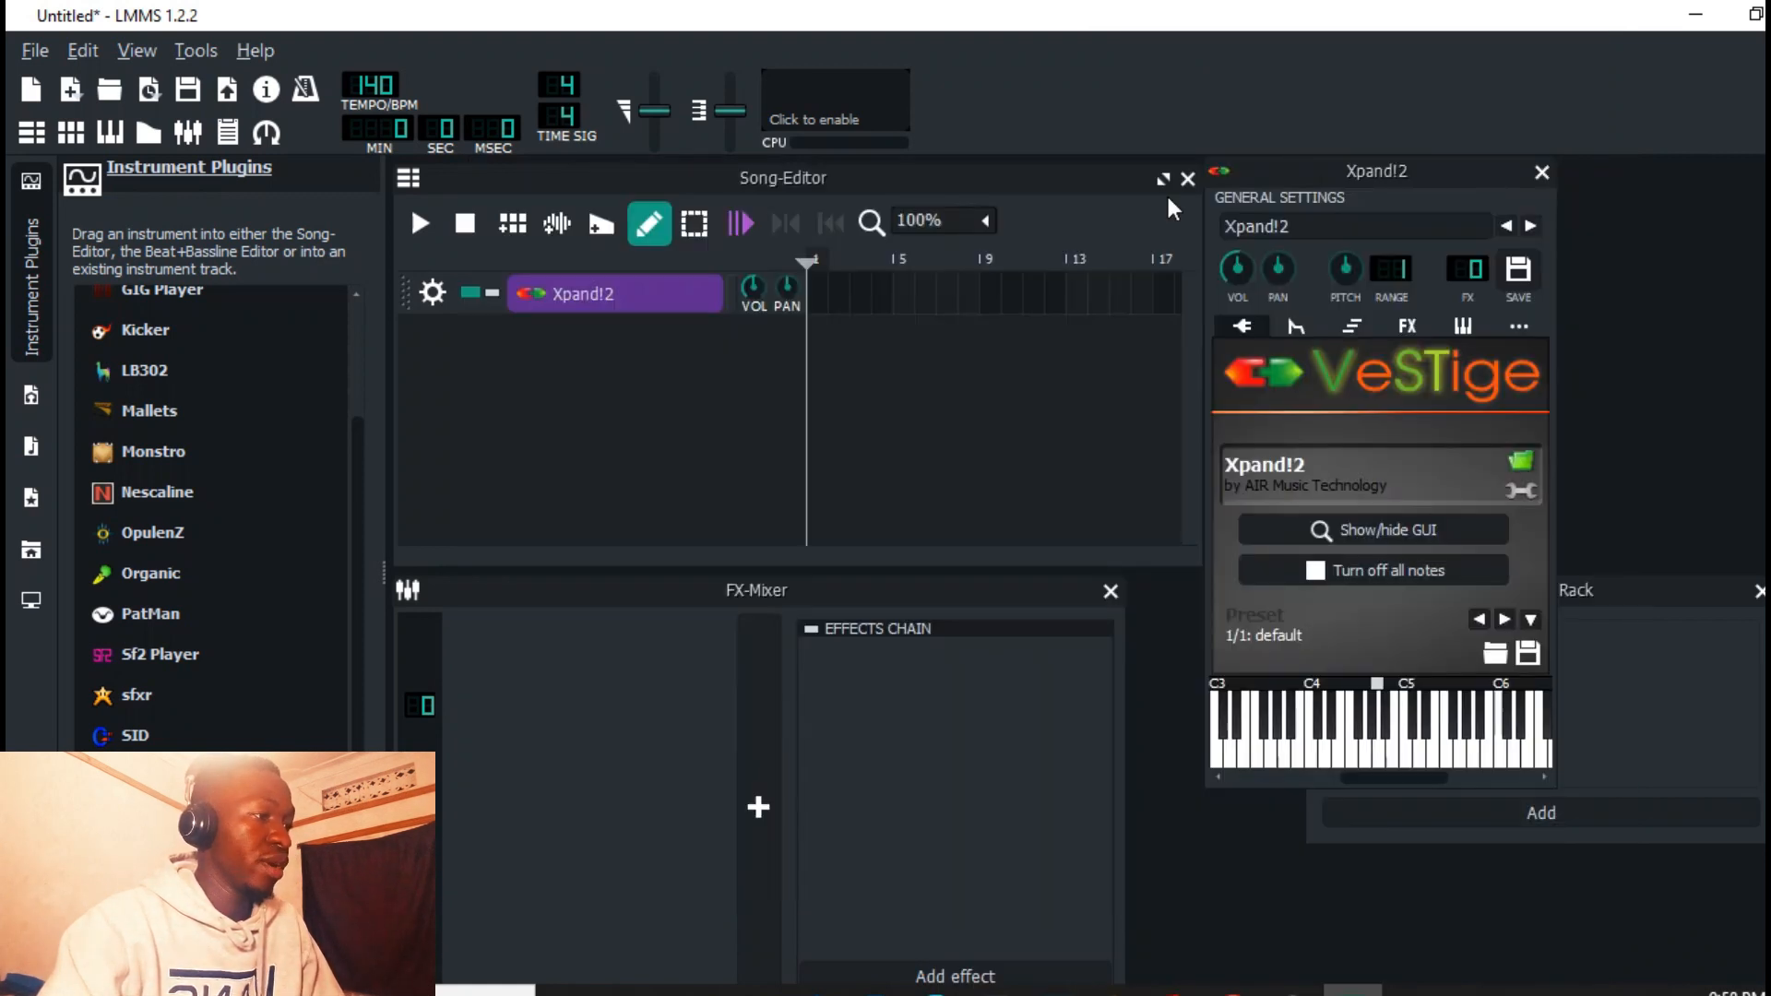
Step: Enable the Song-Editor loop points and open the Xpand!2 track's first pattern in a maximized Piano-Roll
left_click(786, 224)
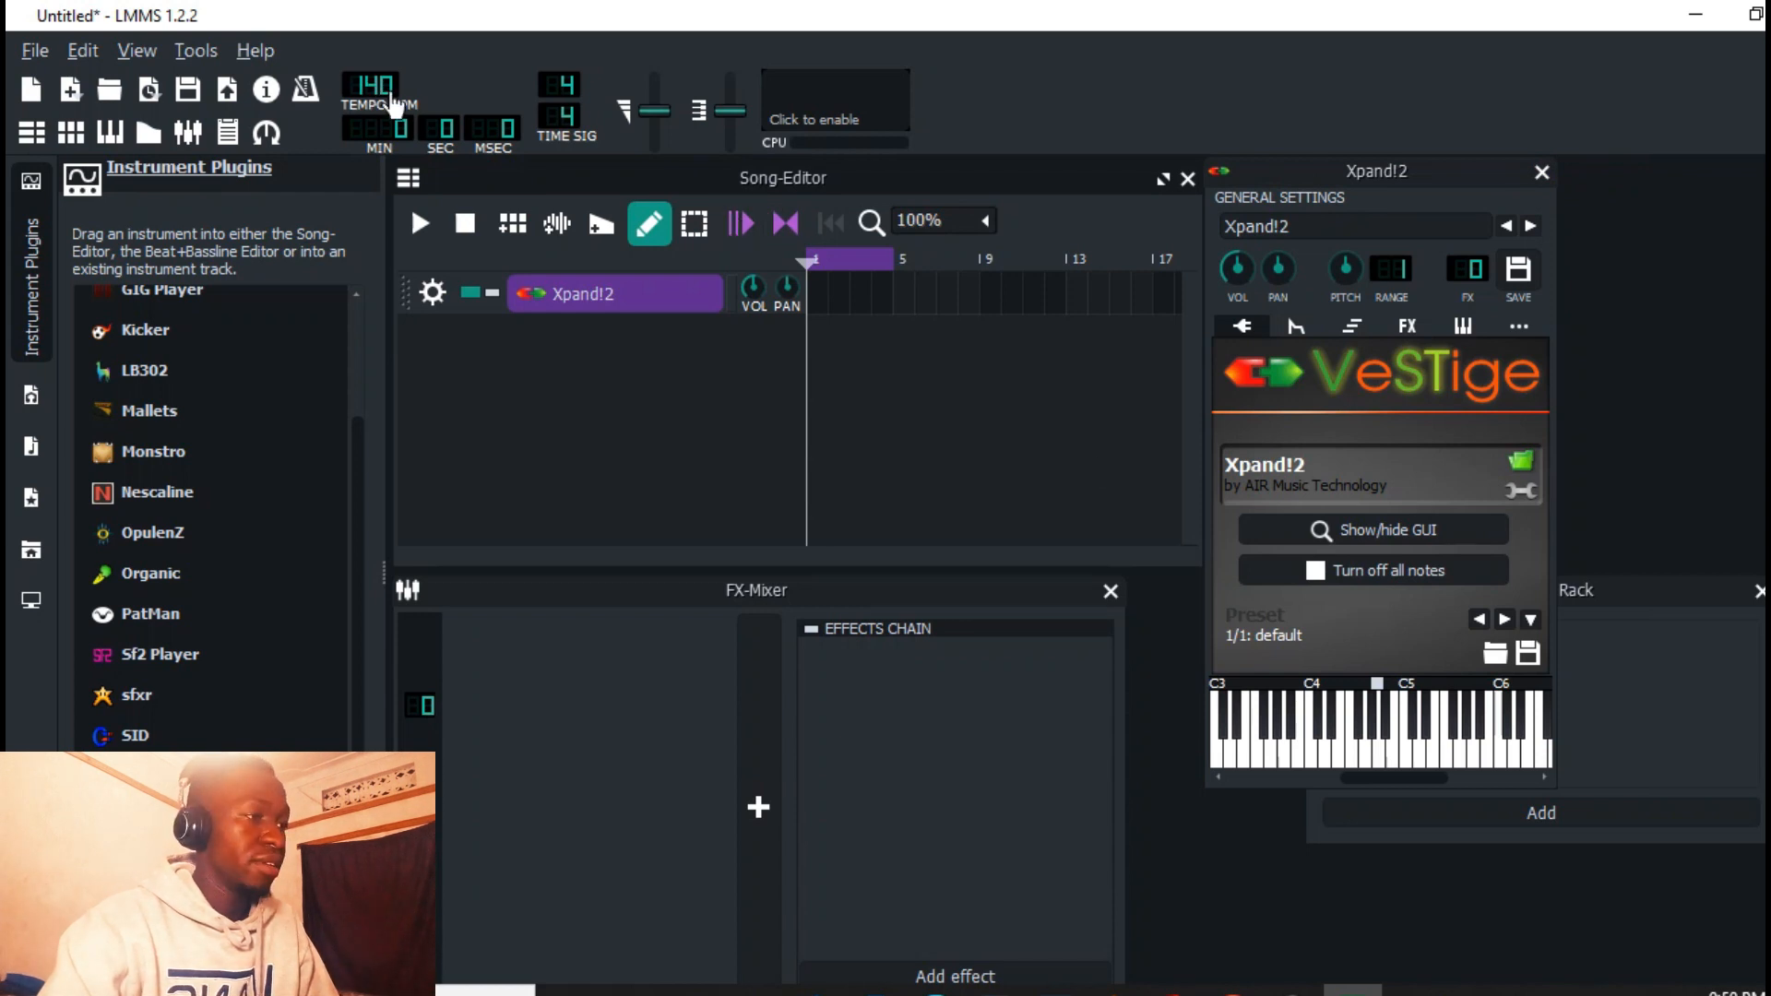
double_click(821, 295)
left_click(1514, 179)
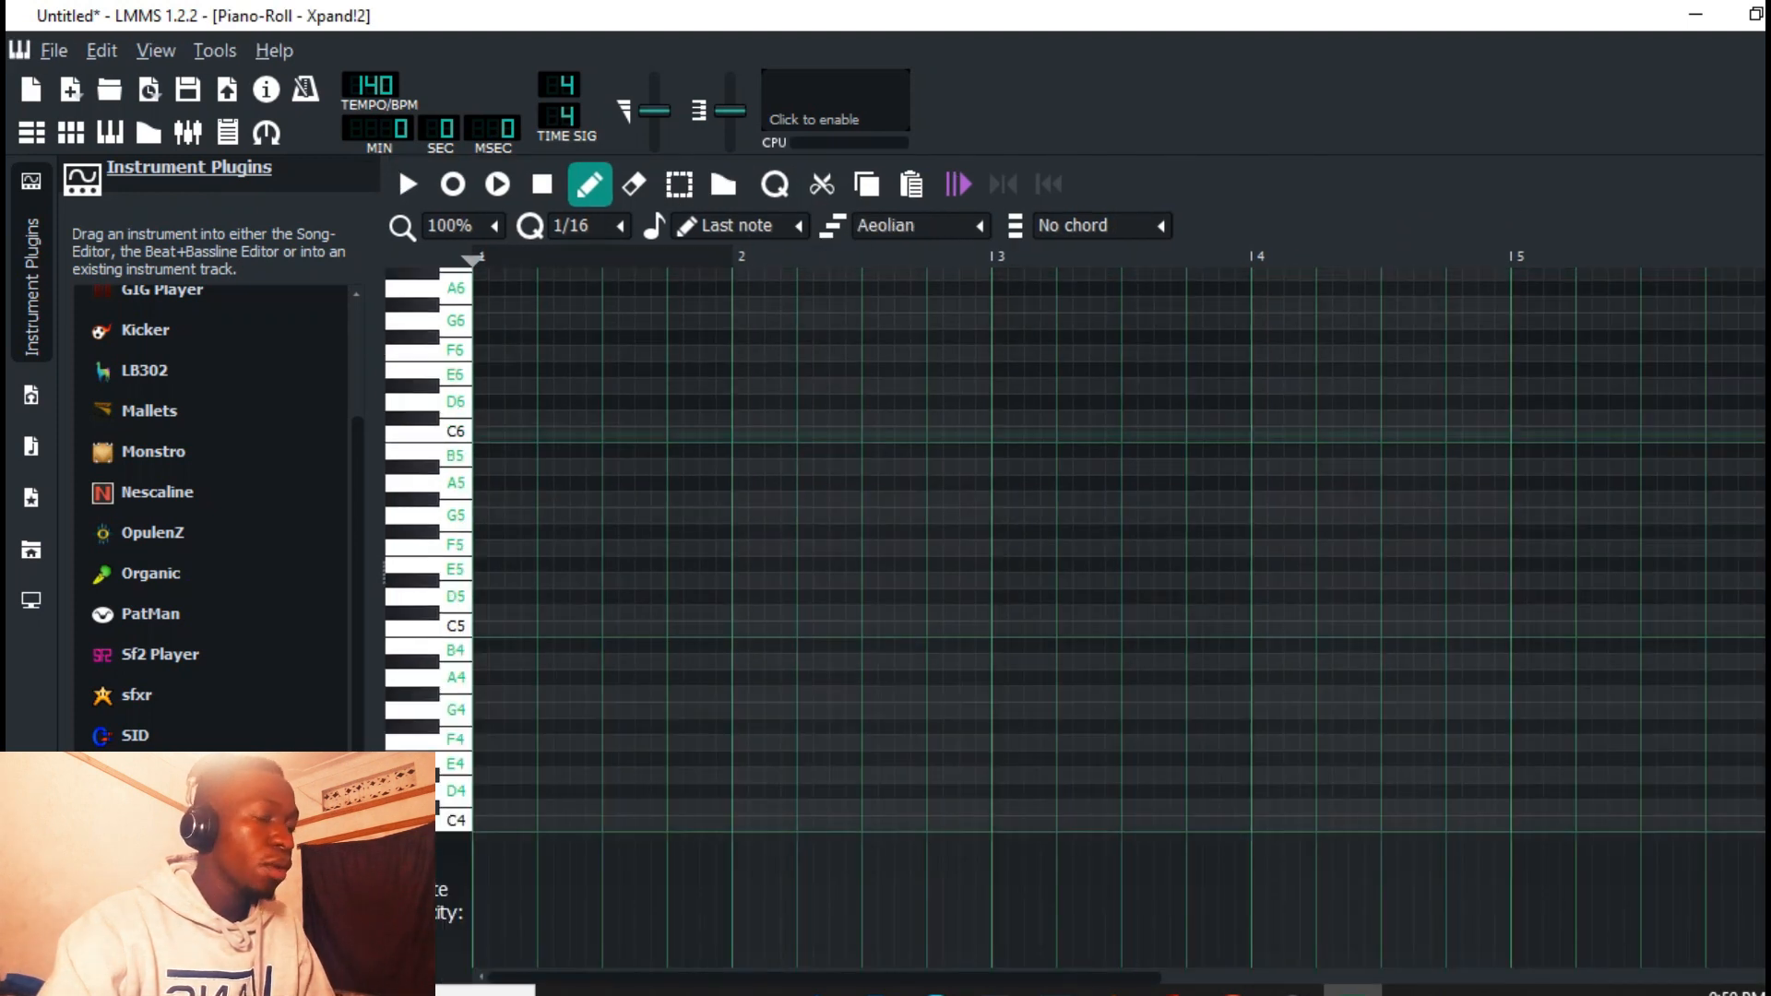
Step: Draw one-bar F4, G#4 and C5 notes stacked at the start of bar 1 and play the chord
scroll(1118, 499, "down", 1)
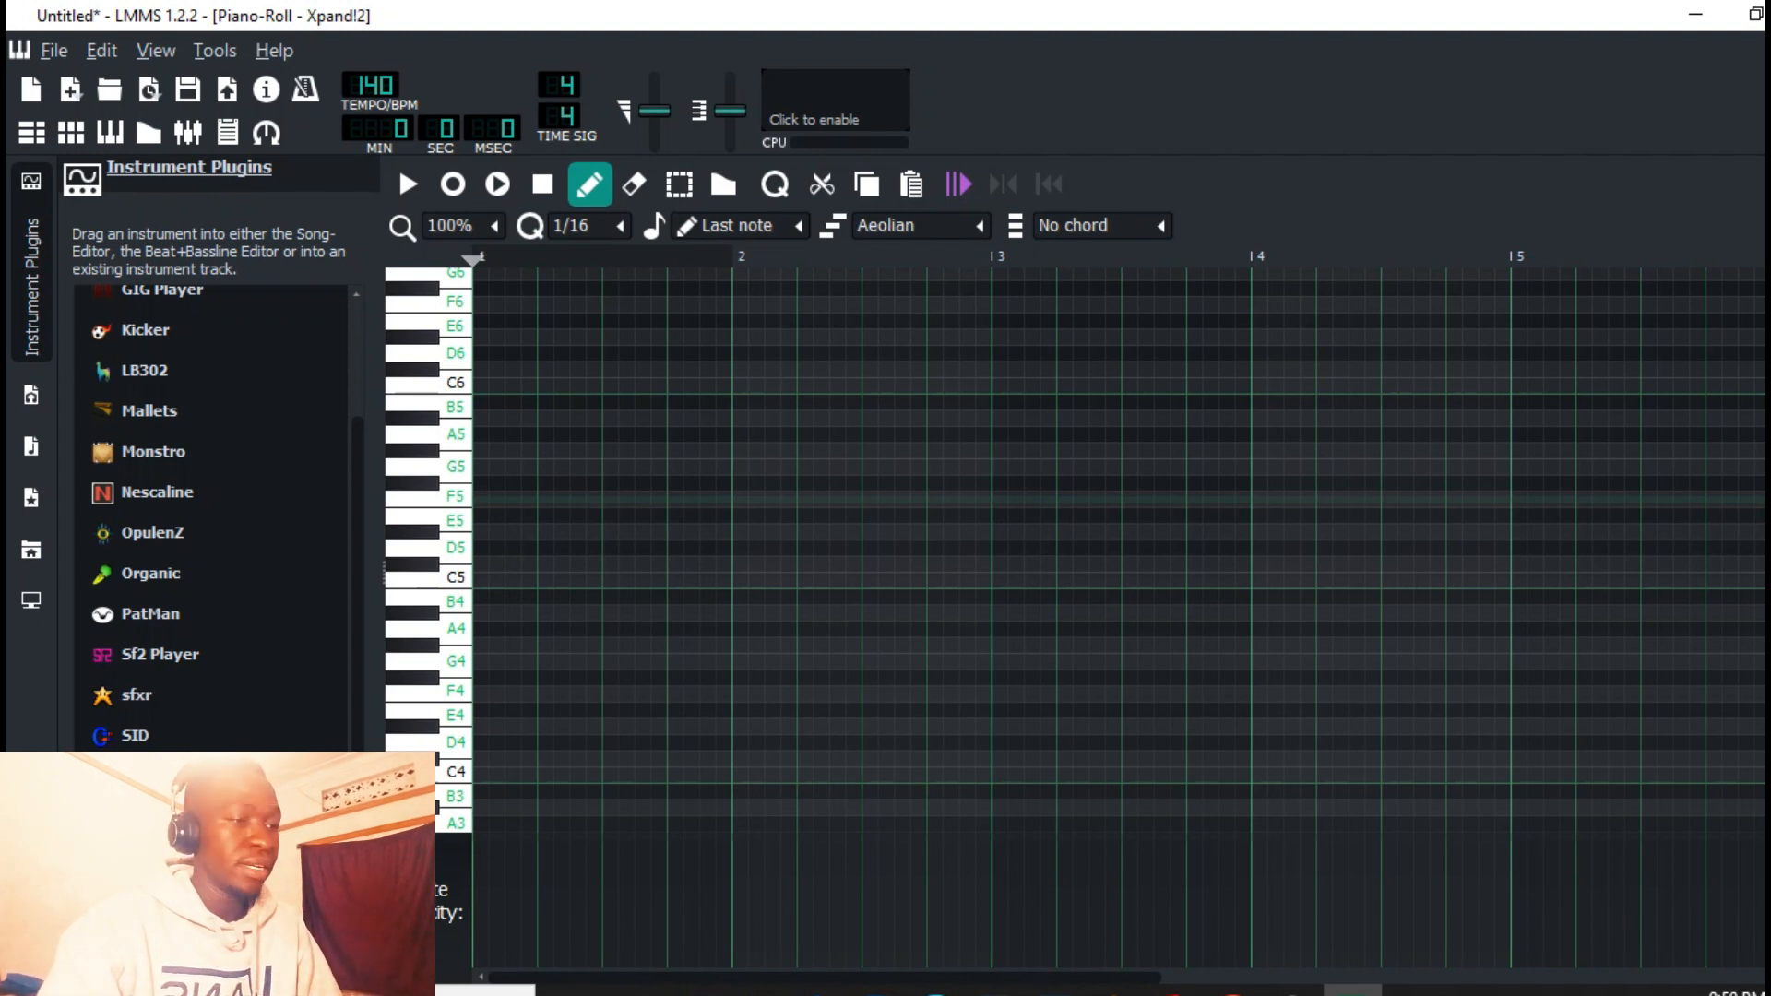
left_click(480, 692)
left_click_drag(631, 684, 751, 704)
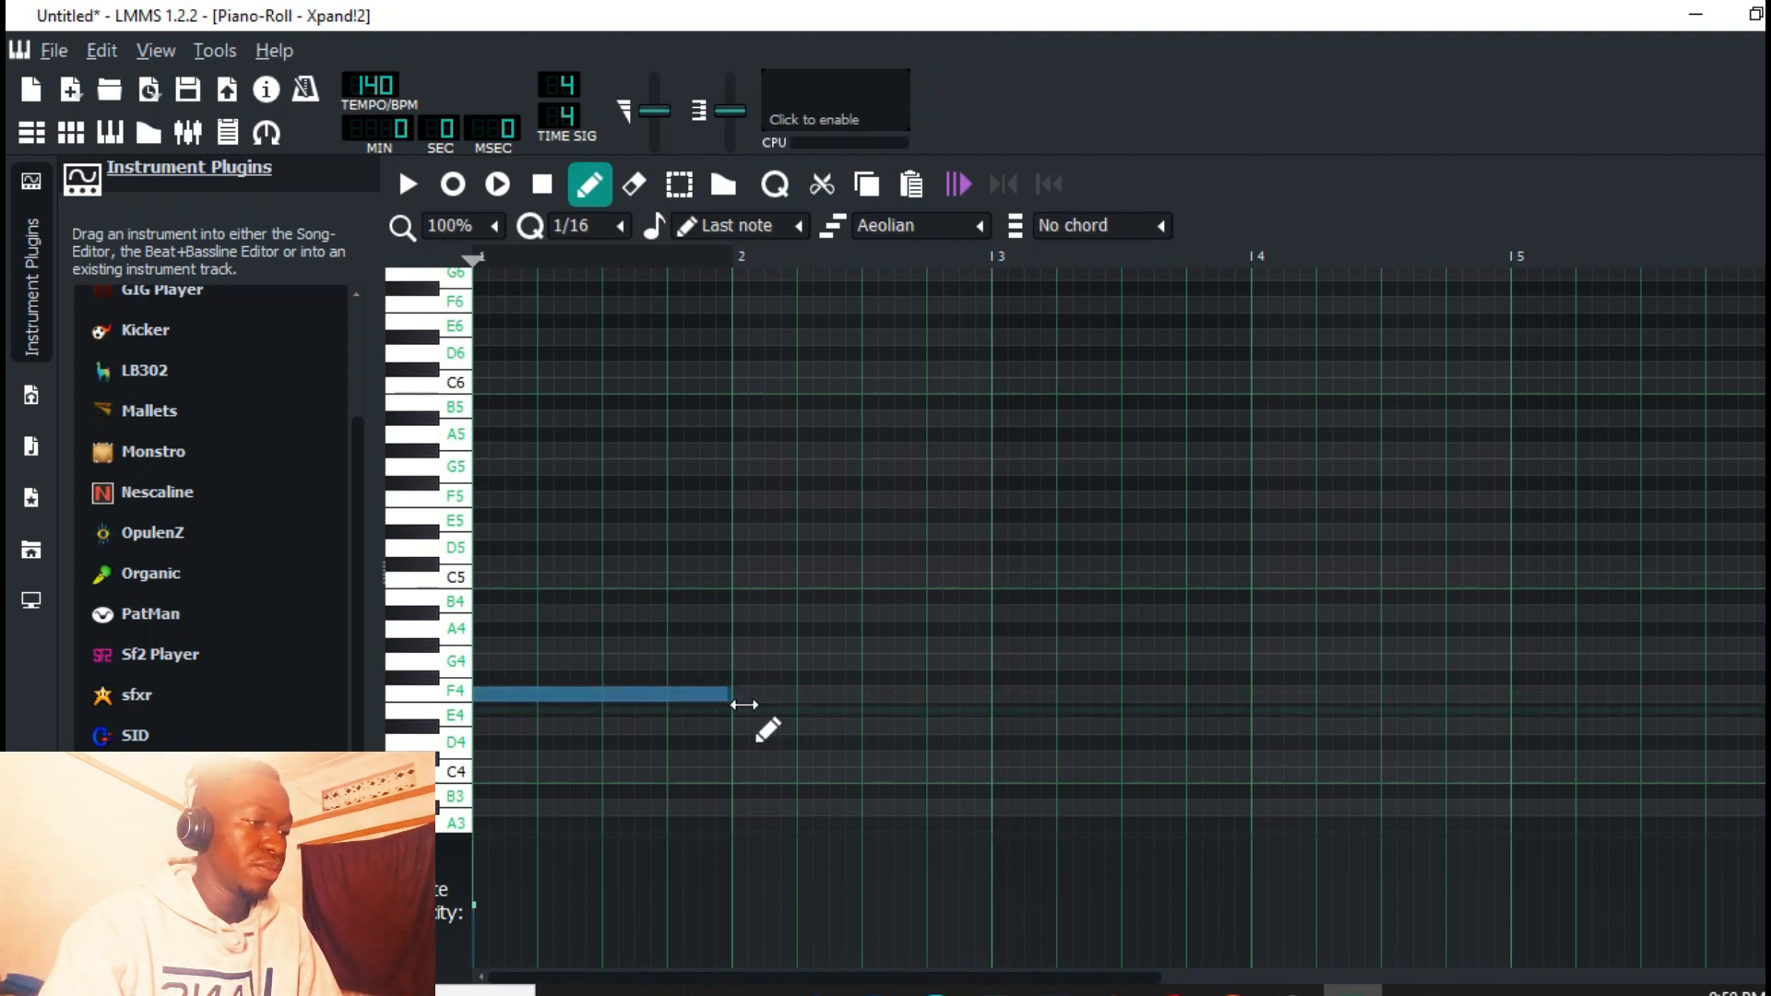
left_click(498, 645)
left_click(489, 579)
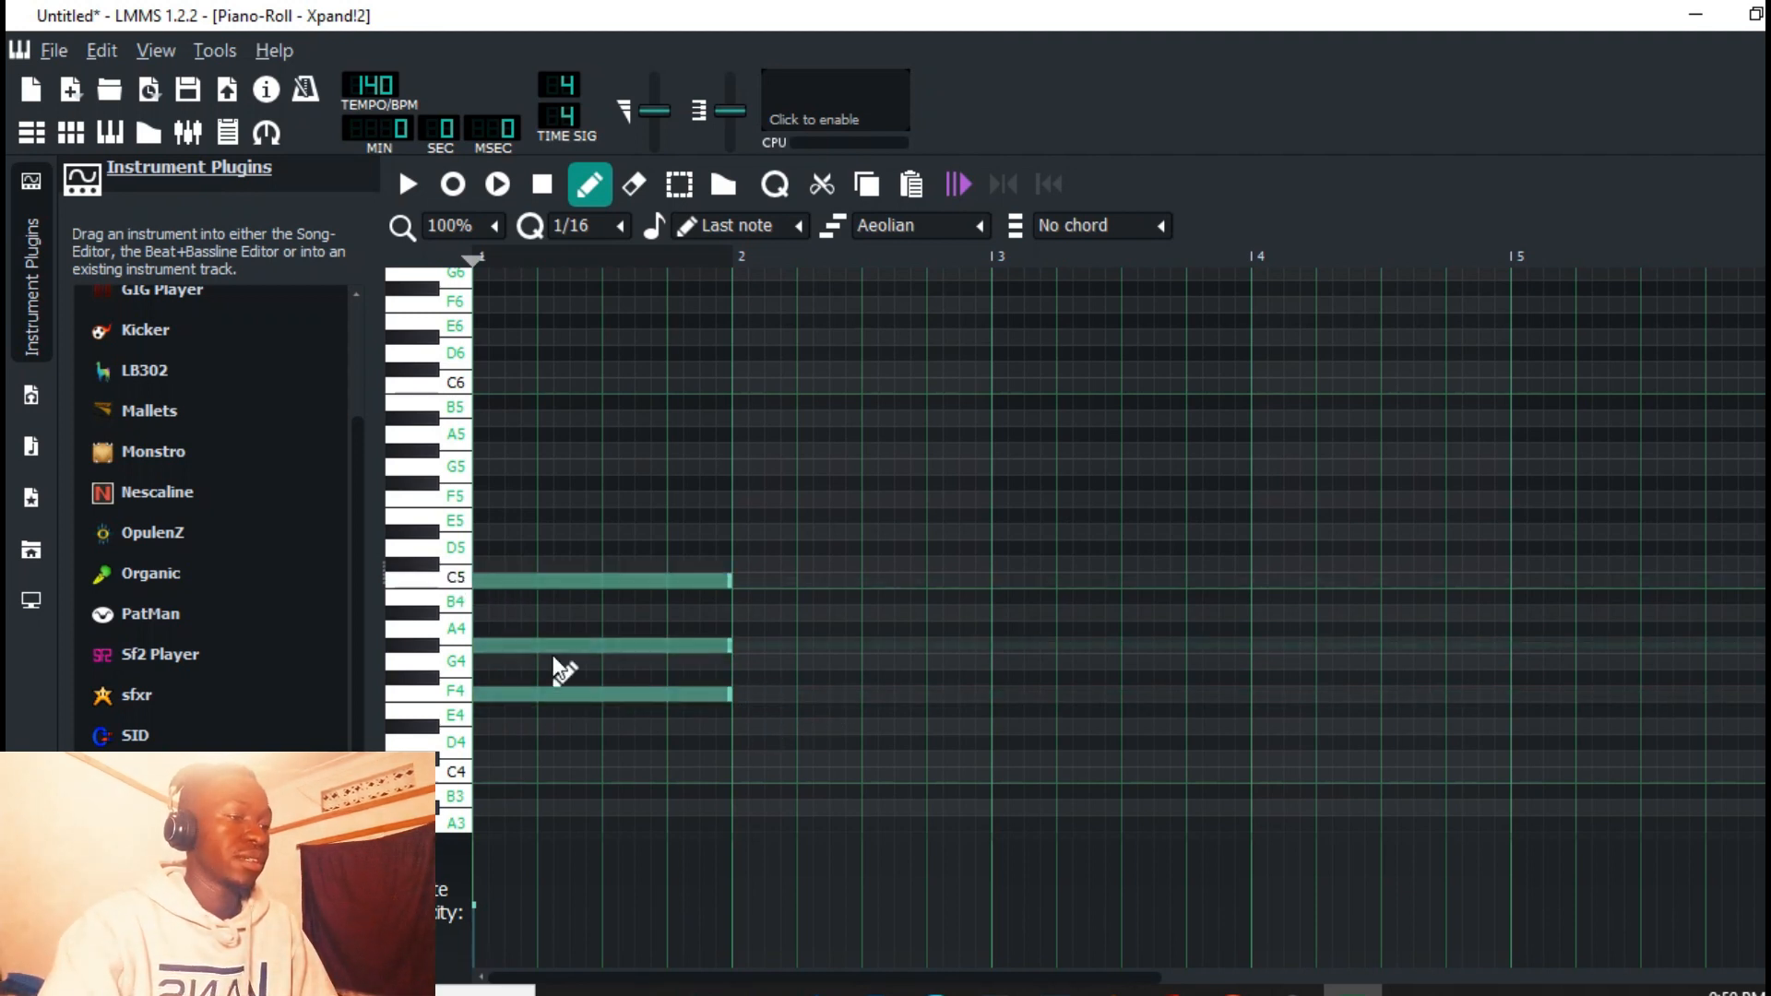
key("space")
key("space")
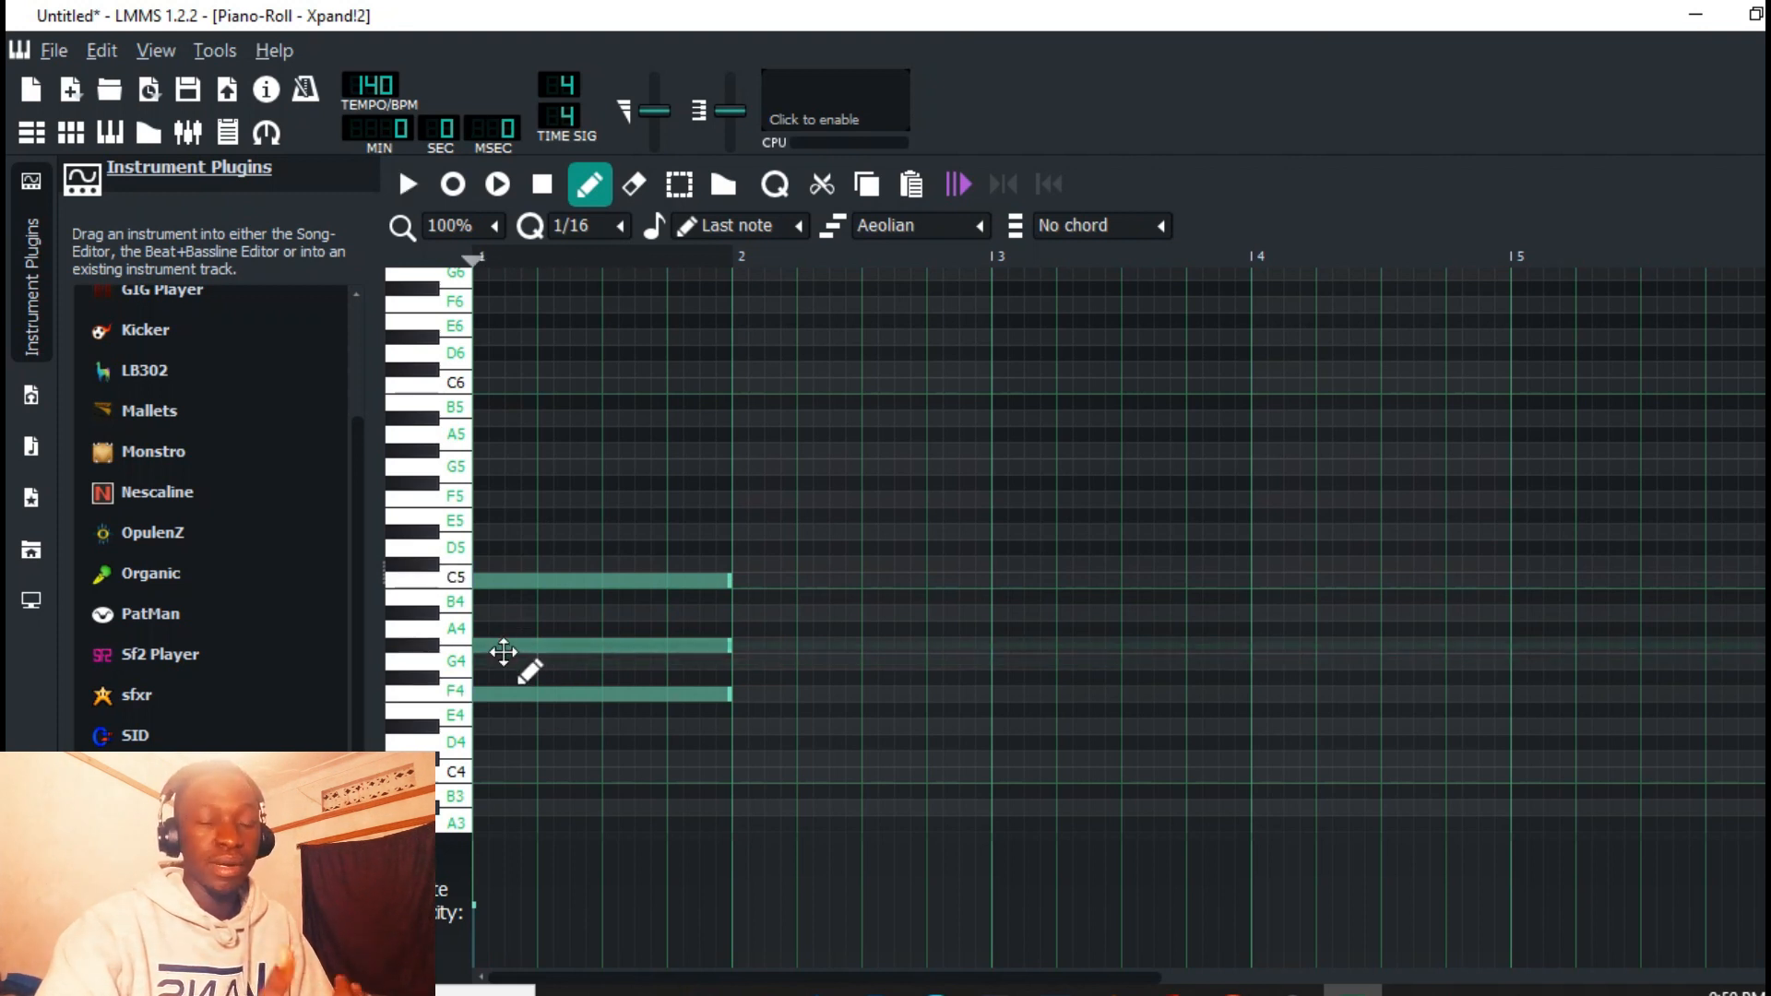
Step: Stagger the chord by starting G#4 on beat 2 and C5 half a beat after it, and play it back
left_click_drag(496, 653, 561, 653)
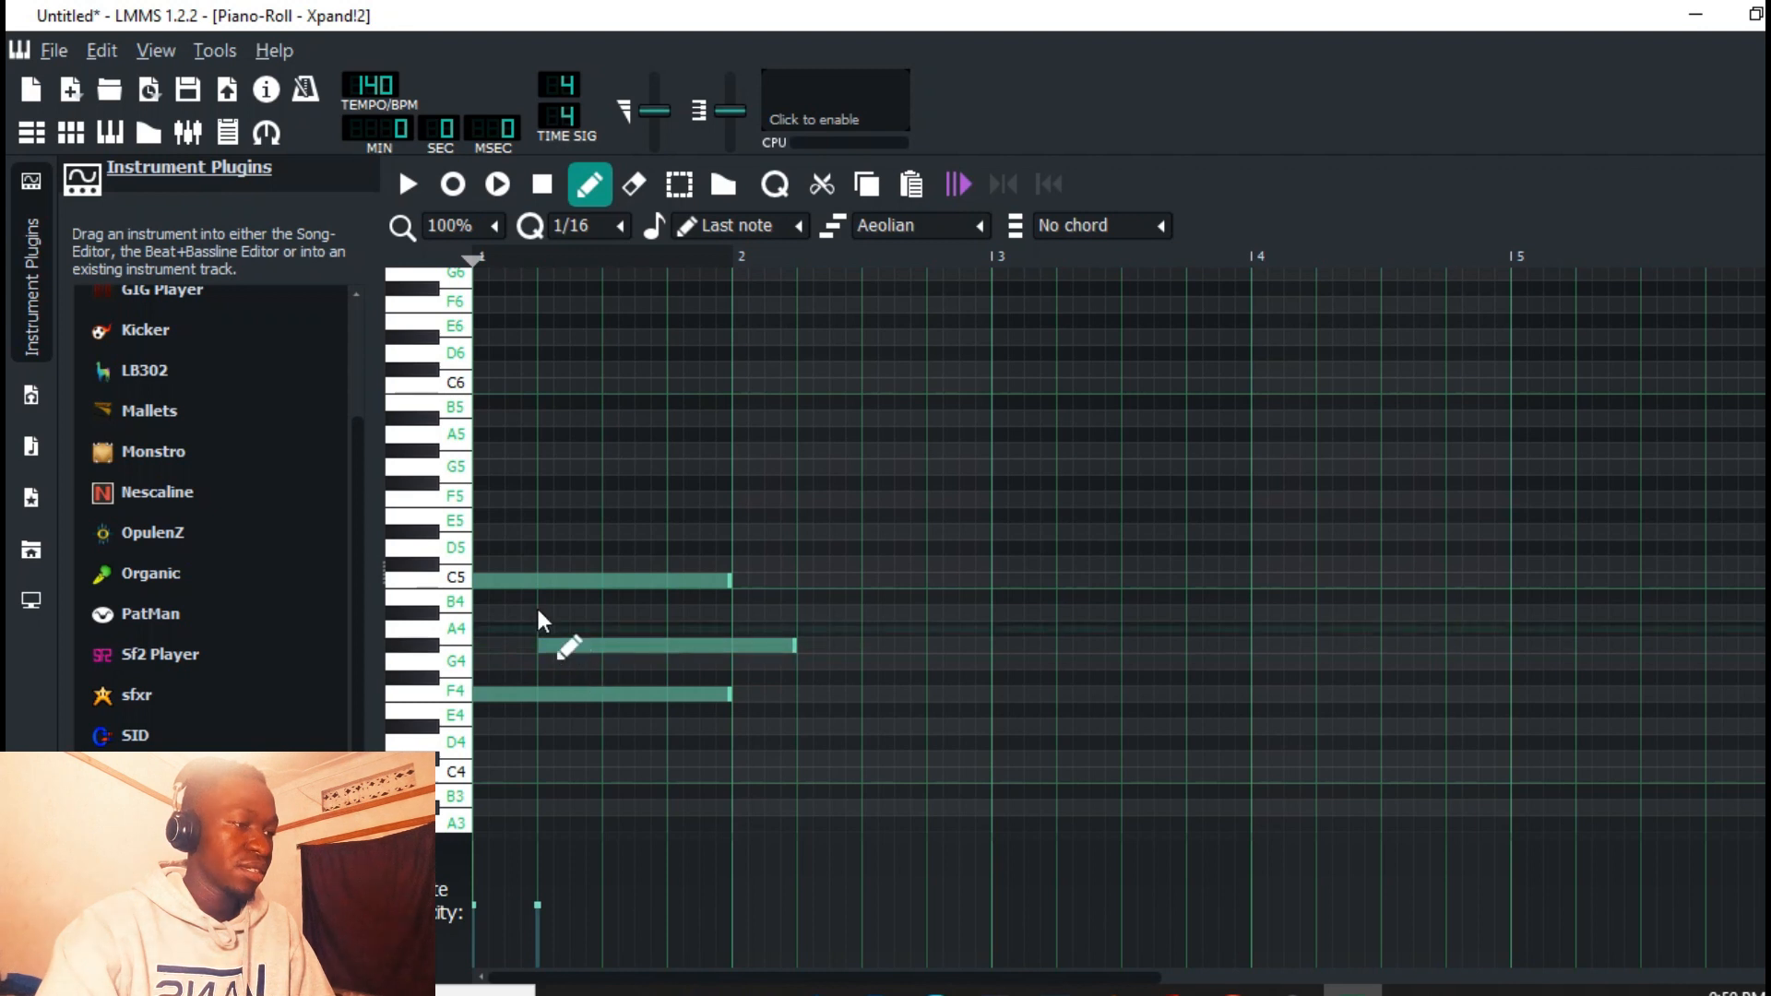
left_click_drag(514, 581, 649, 584)
key("space")
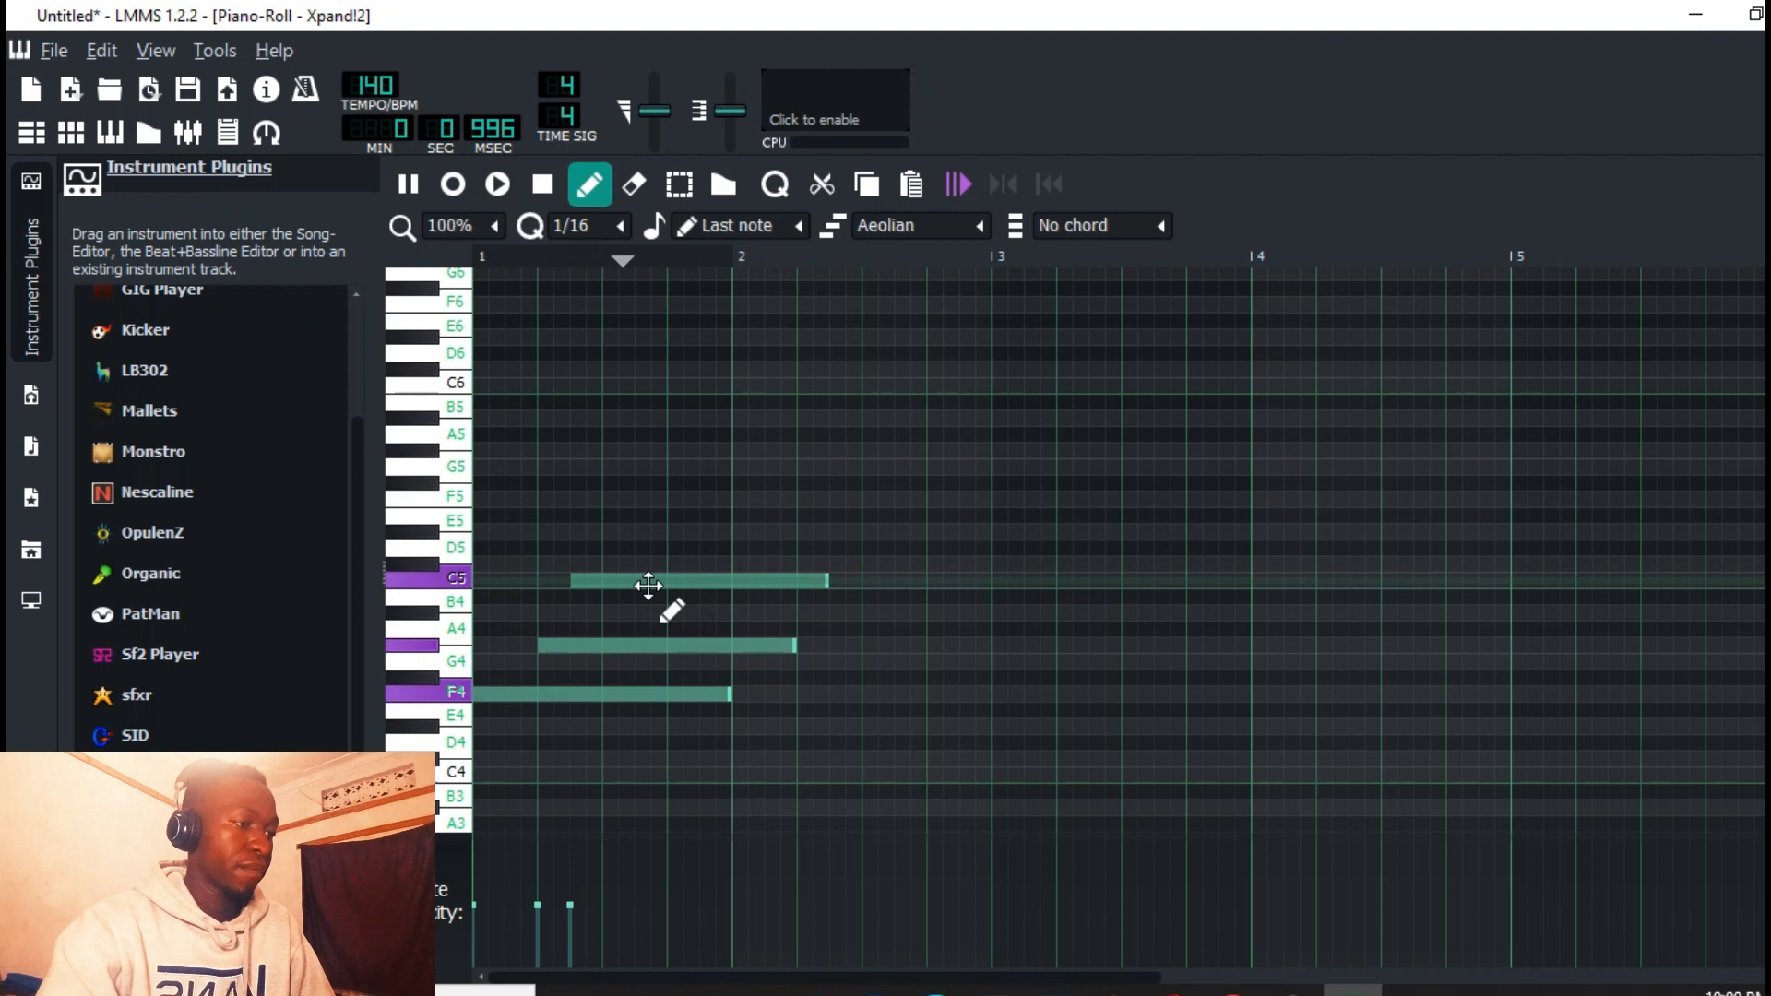
key("space")
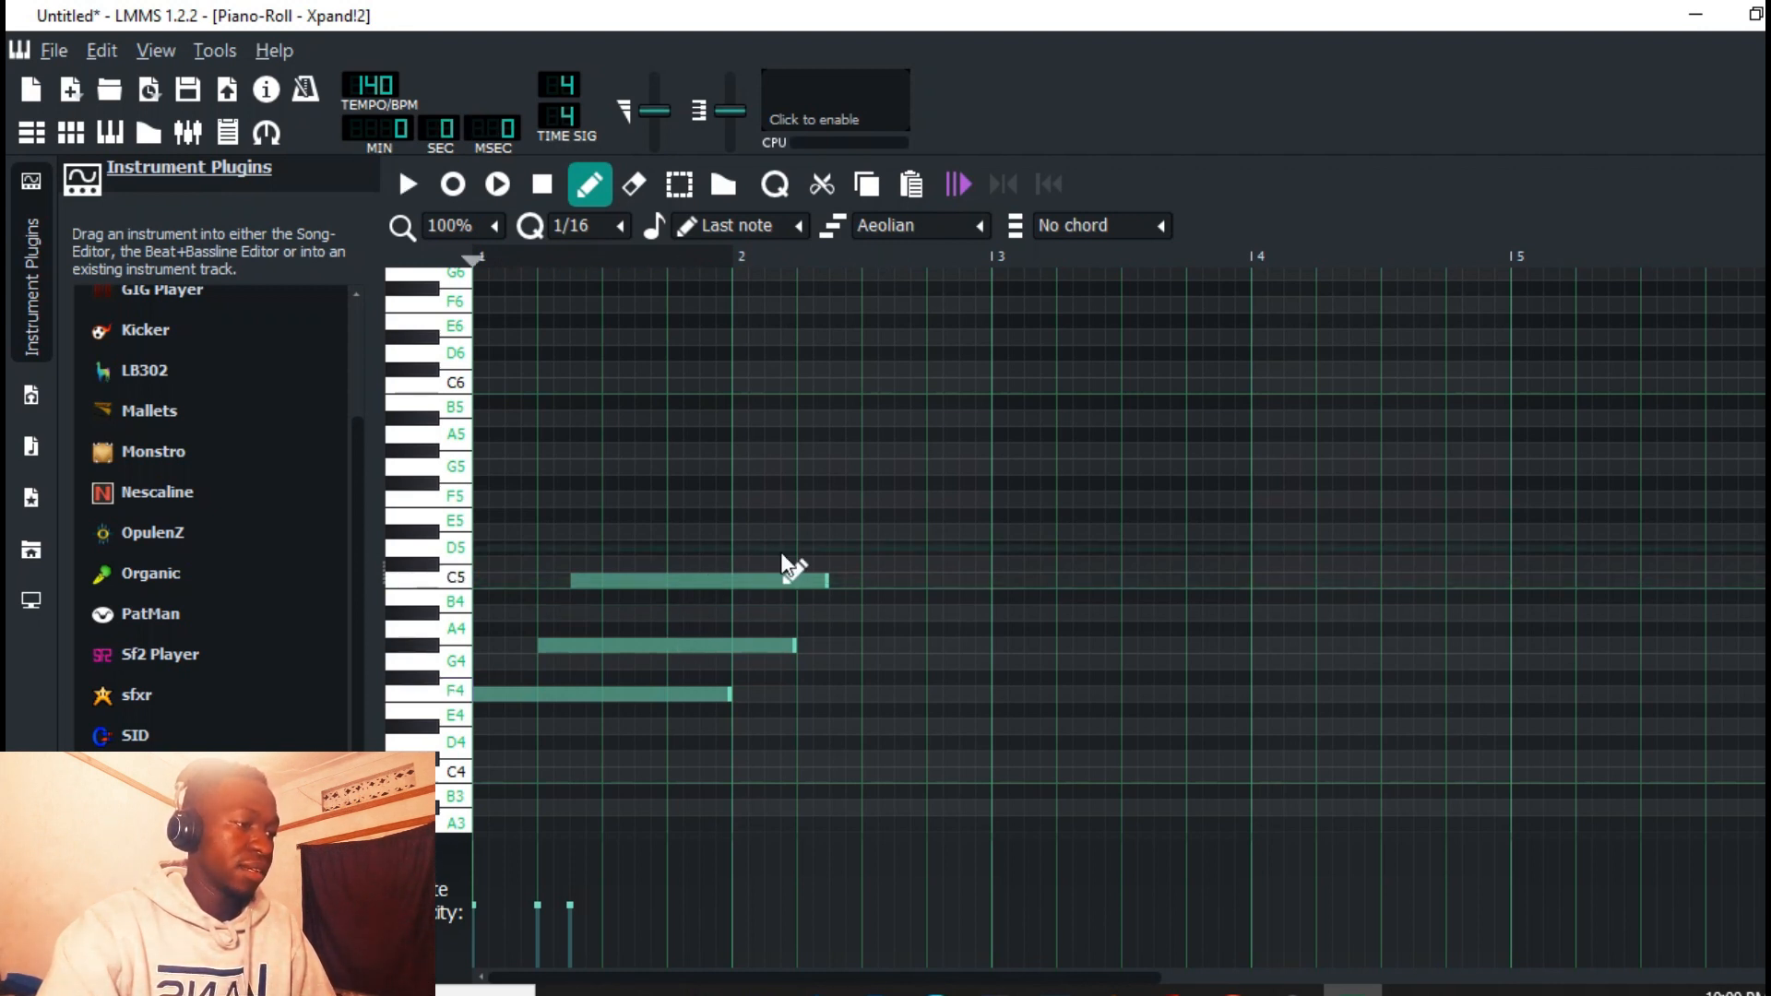
Step: Trim the C5 and G#4 notes to the end of bar 1 and copy the three-note arpeggio into bar 2
left_click_drag(821, 579, 714, 590)
left_click_drag(791, 645, 726, 652)
left_click_drag(555, 554, 705, 765)
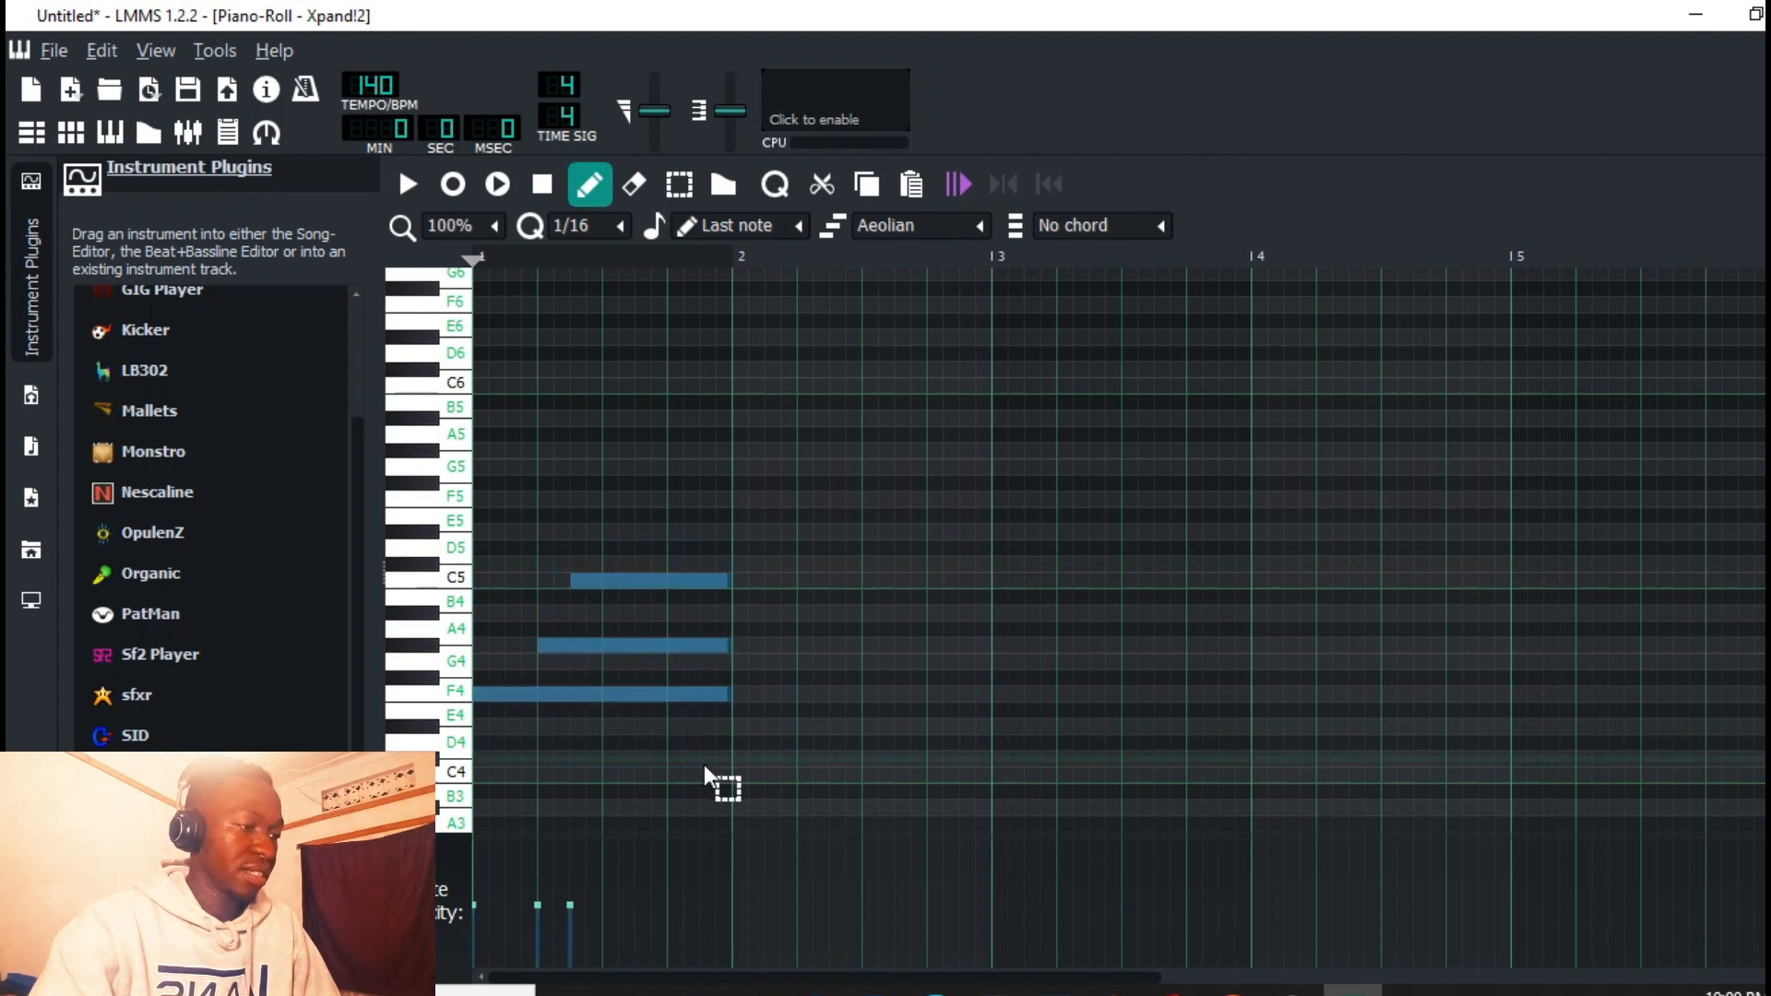
left_click_drag(539, 698, 809, 700)
key("space")
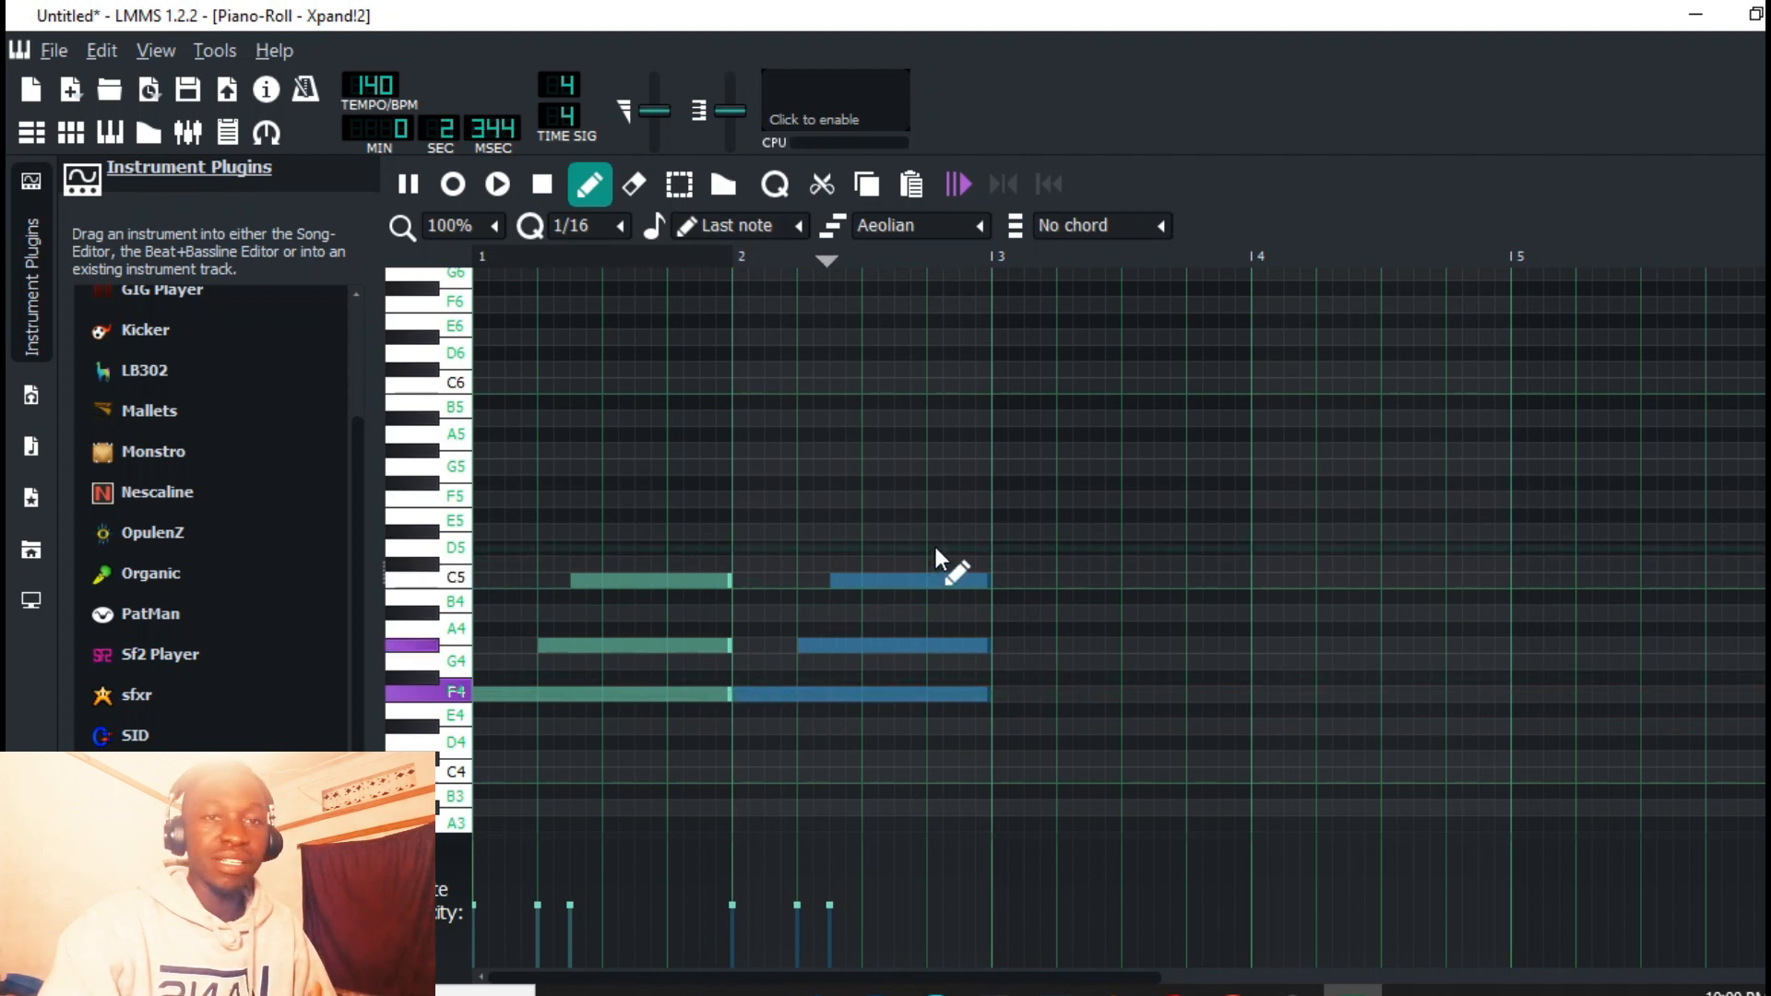
key("space")
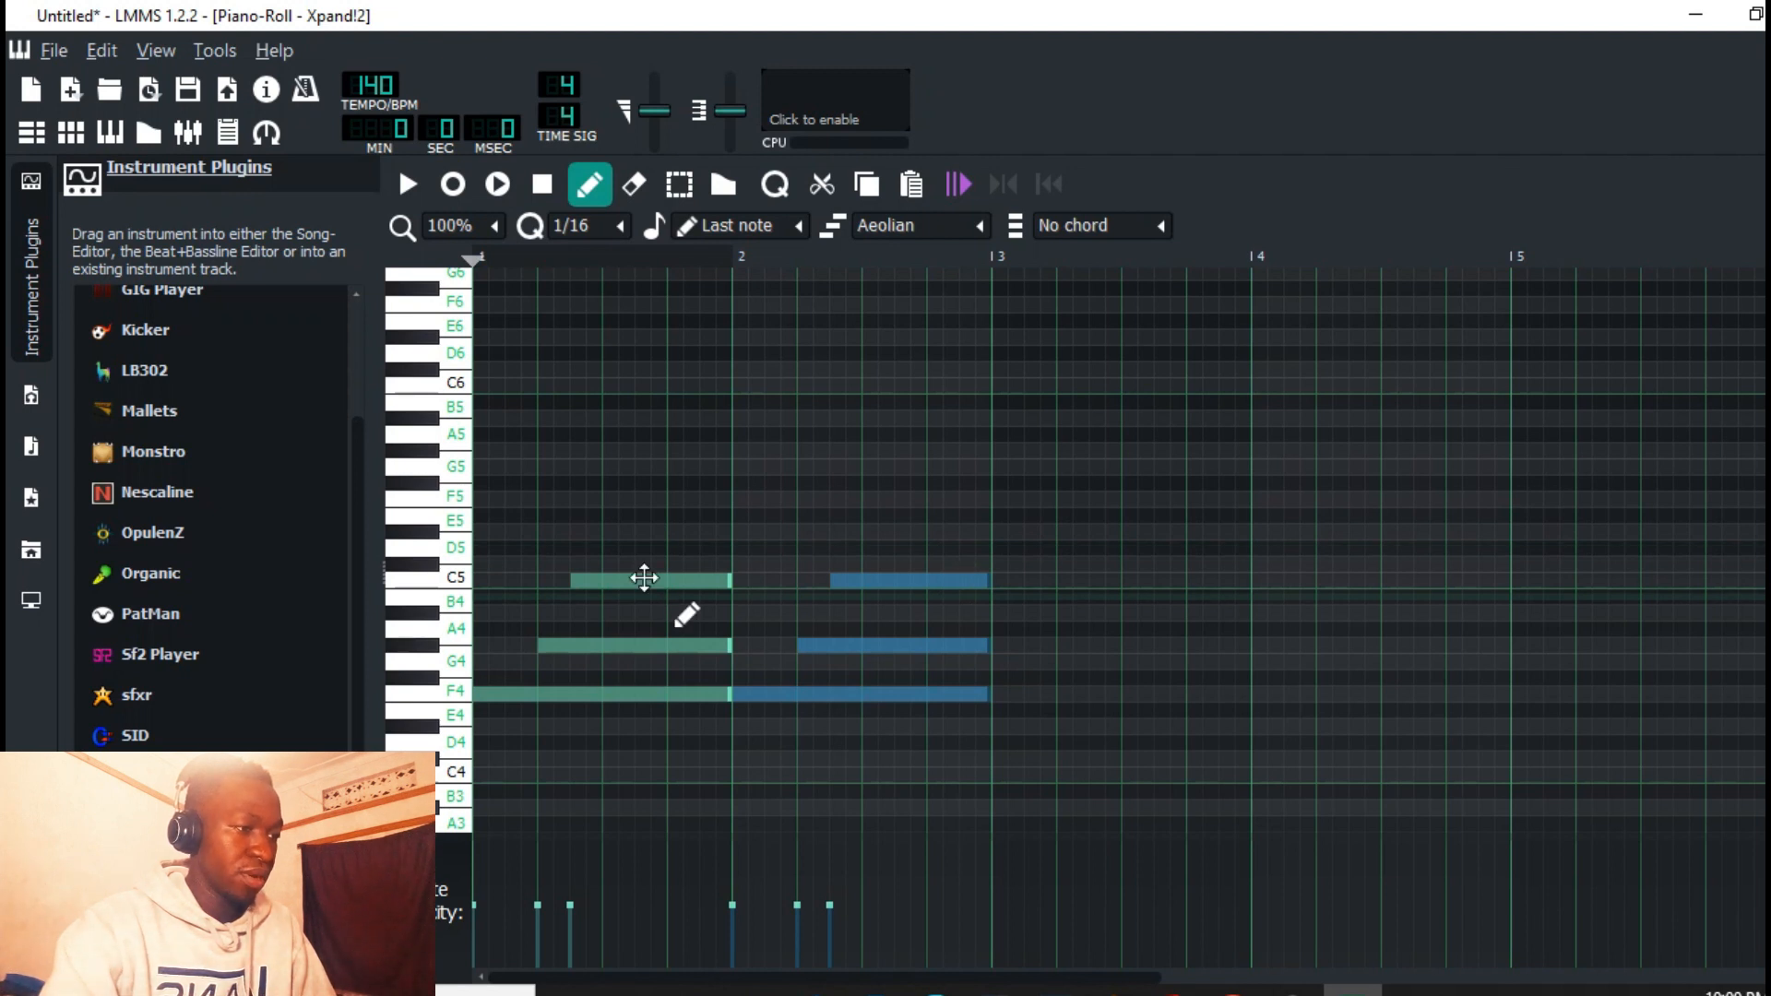
Step: Add a D#5 note halfway through beat 3 of bar 1 and an F5 at the same spot in bar 2, trimmed to the bar's end
left_click(609, 532)
key("space")
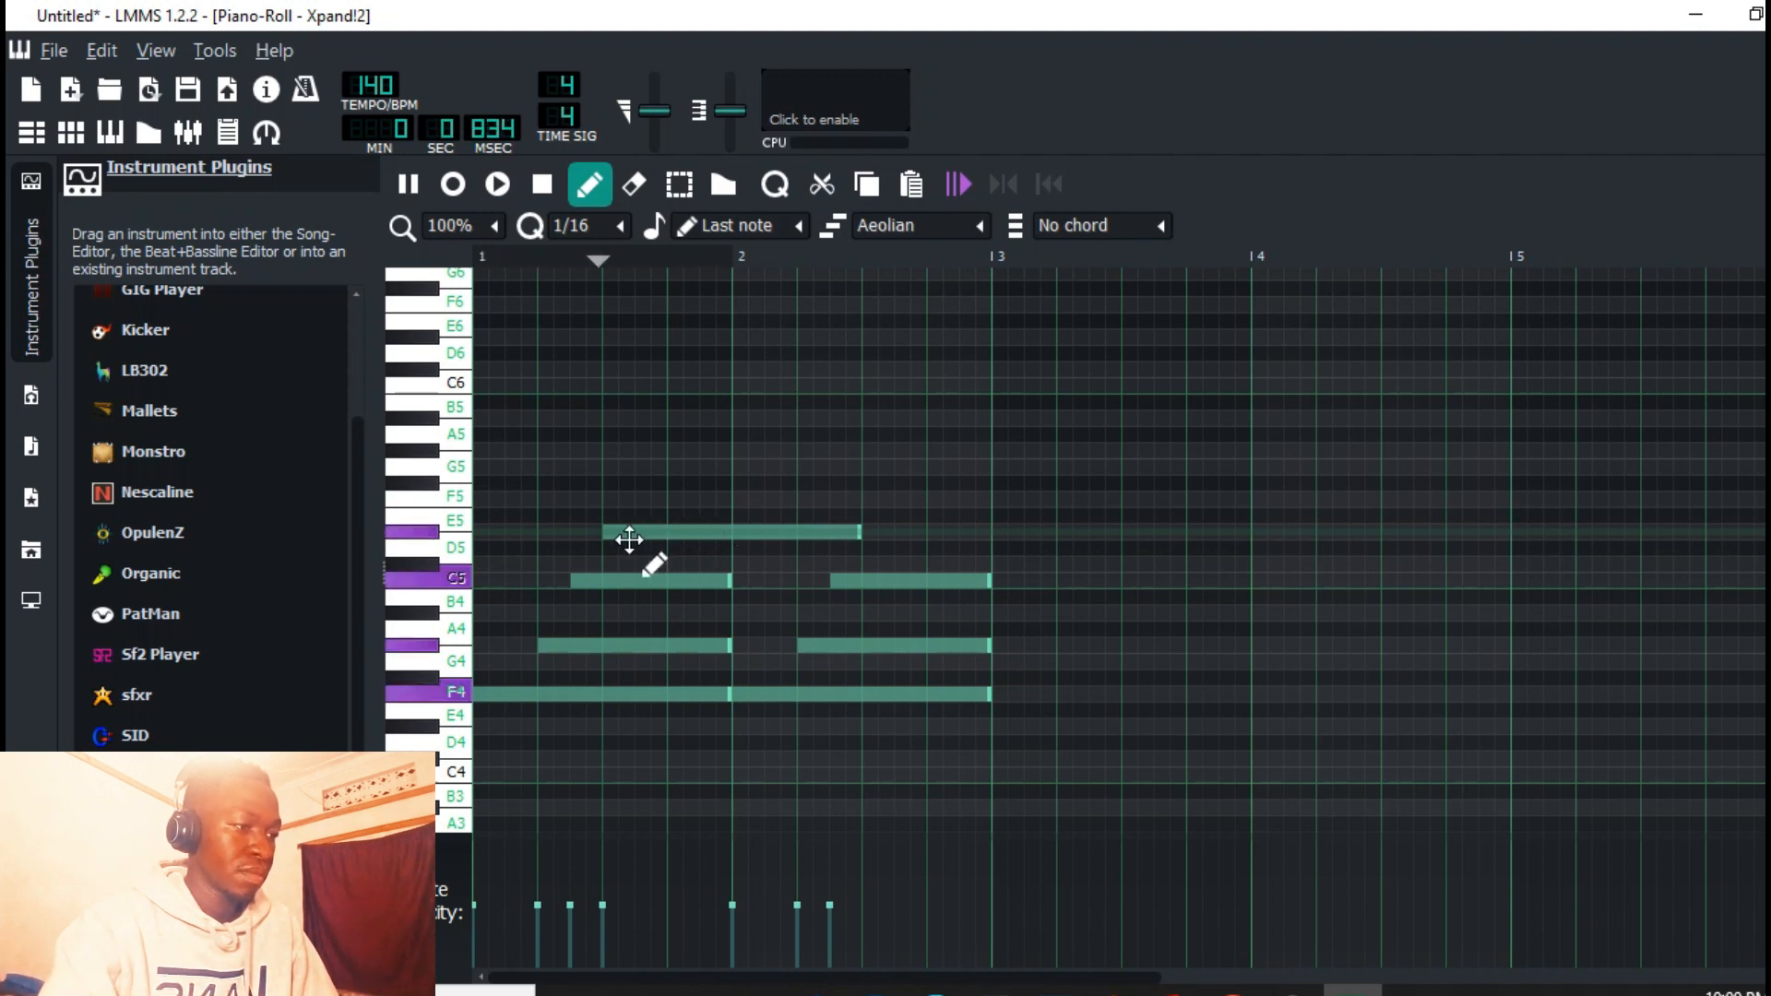
left_click_drag(888, 501, 983, 518)
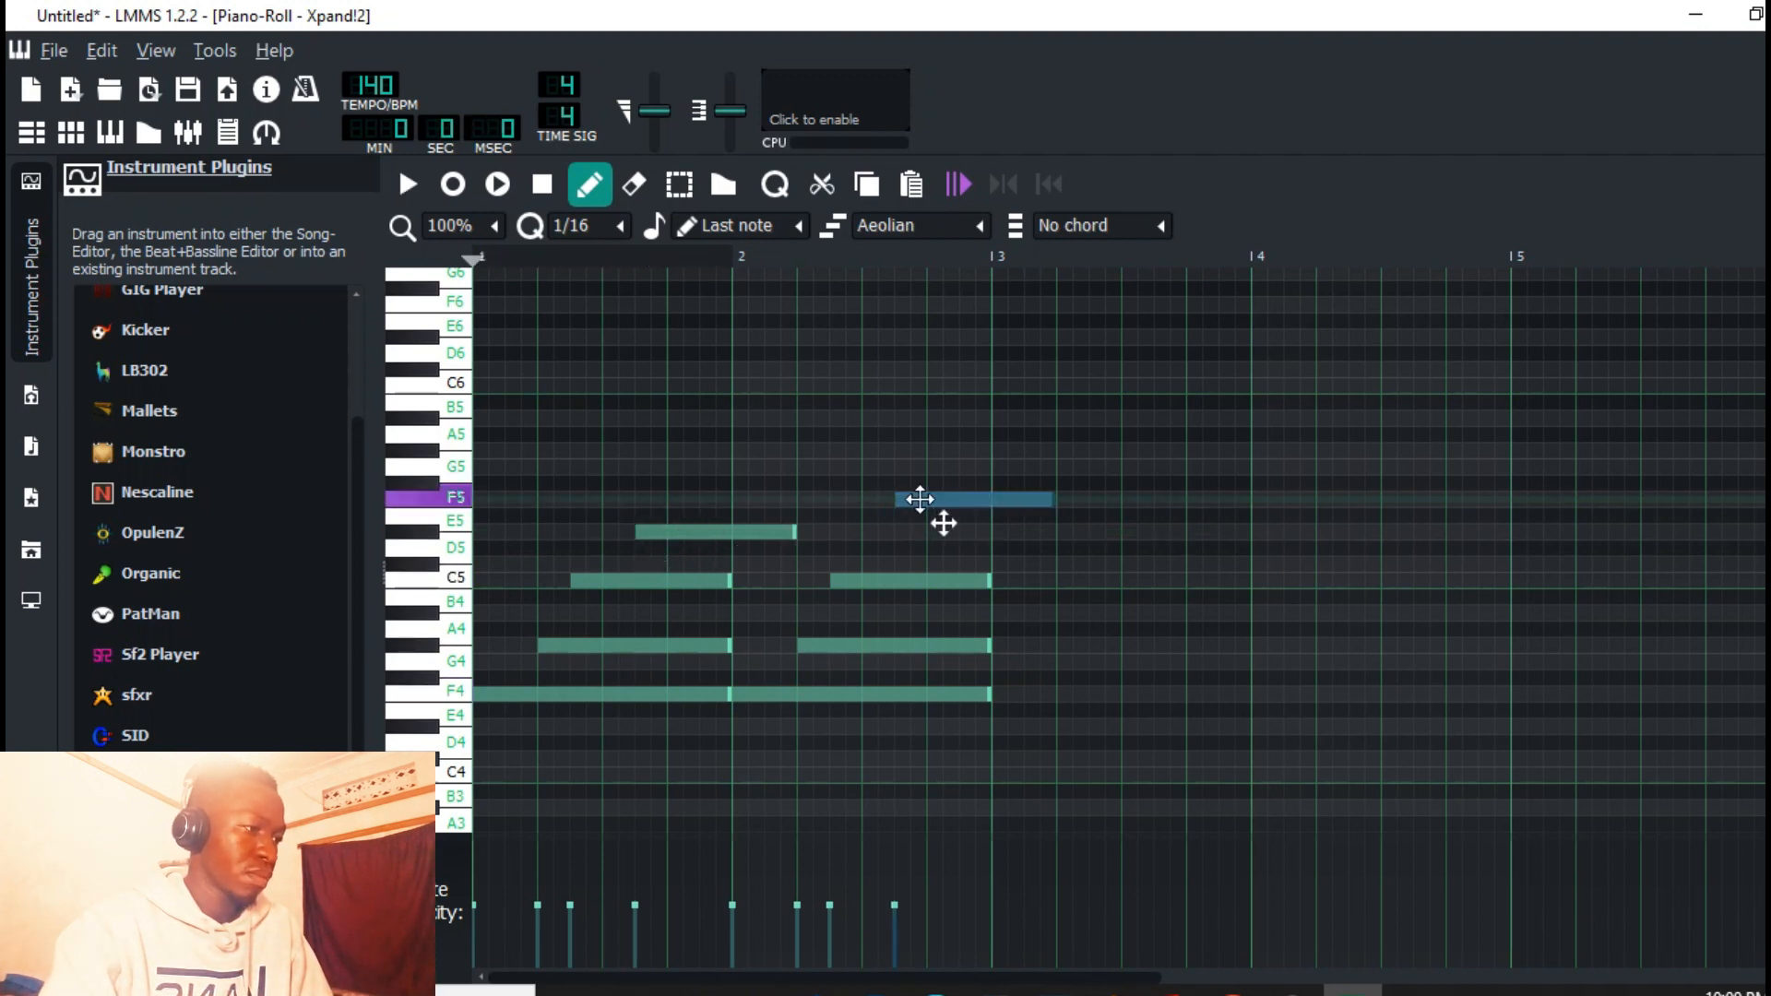
key("space")
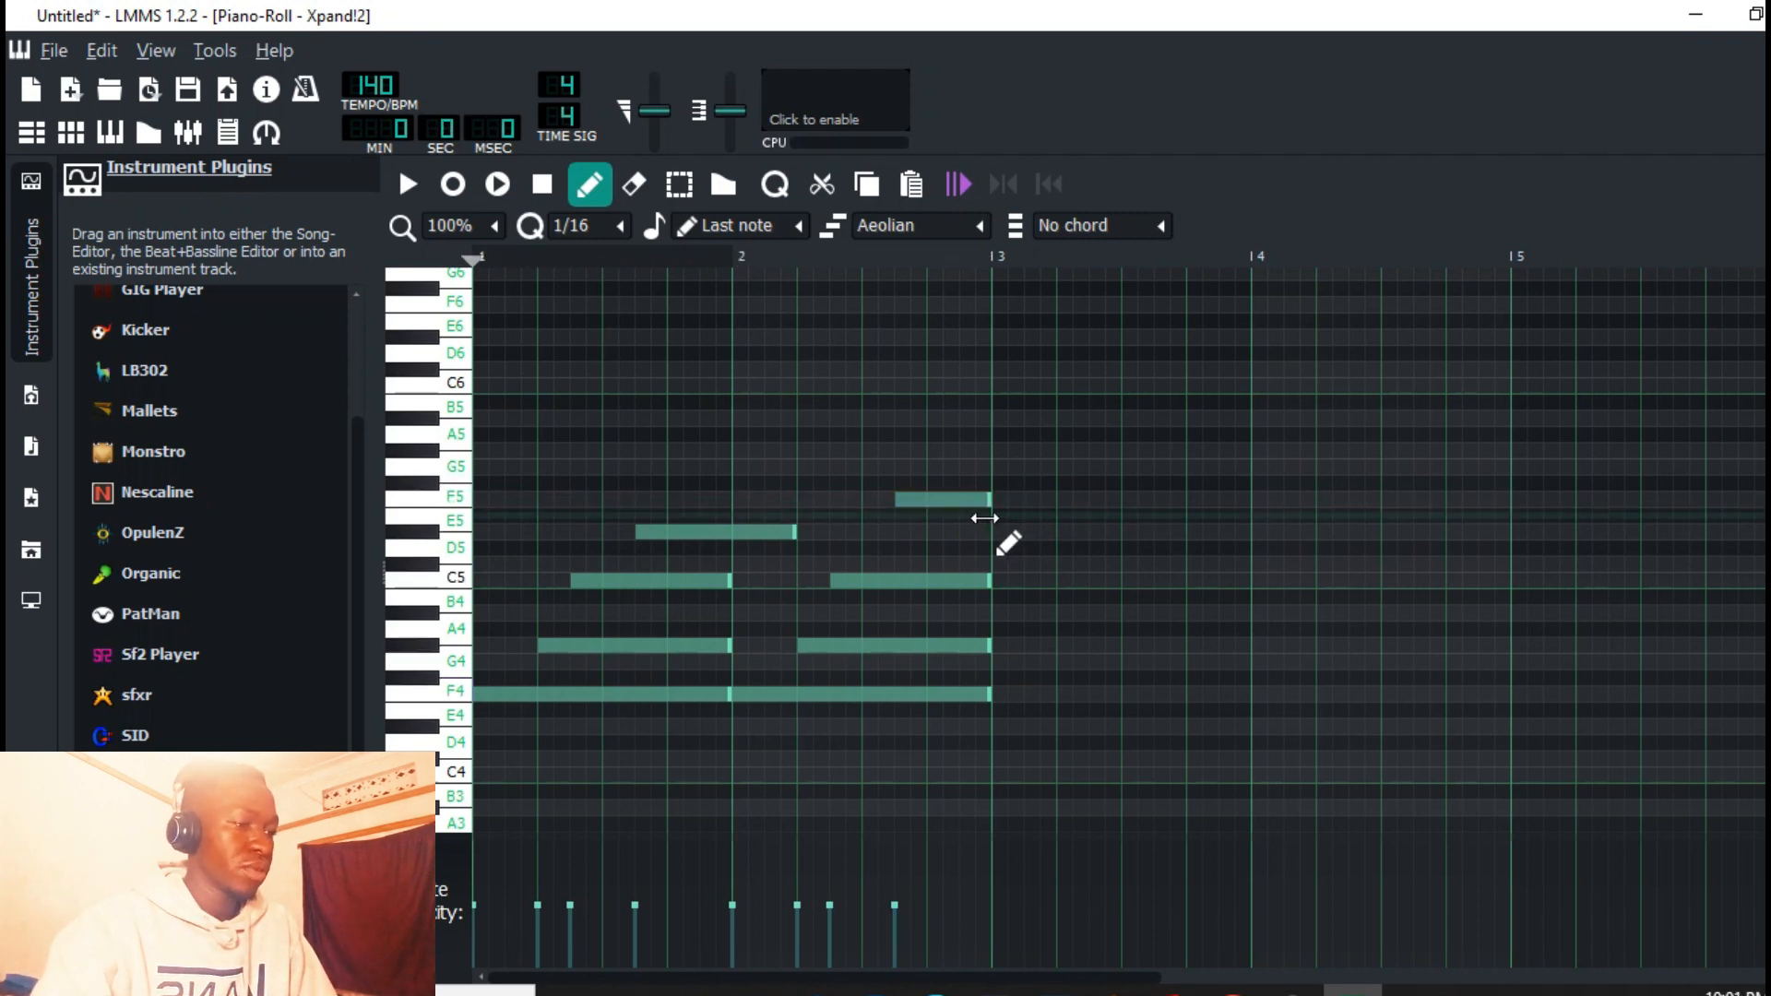
key("space")
Step: Copy the two-bar arpeggio to bars 3 and 4, transpose the copy down five semitones to a C4 root, and play it back
mouse_move(581, 690)
left_mouse_down()
mouse_move(1127, 692)
mouse_move(1111, 692)
left_mouse_up()
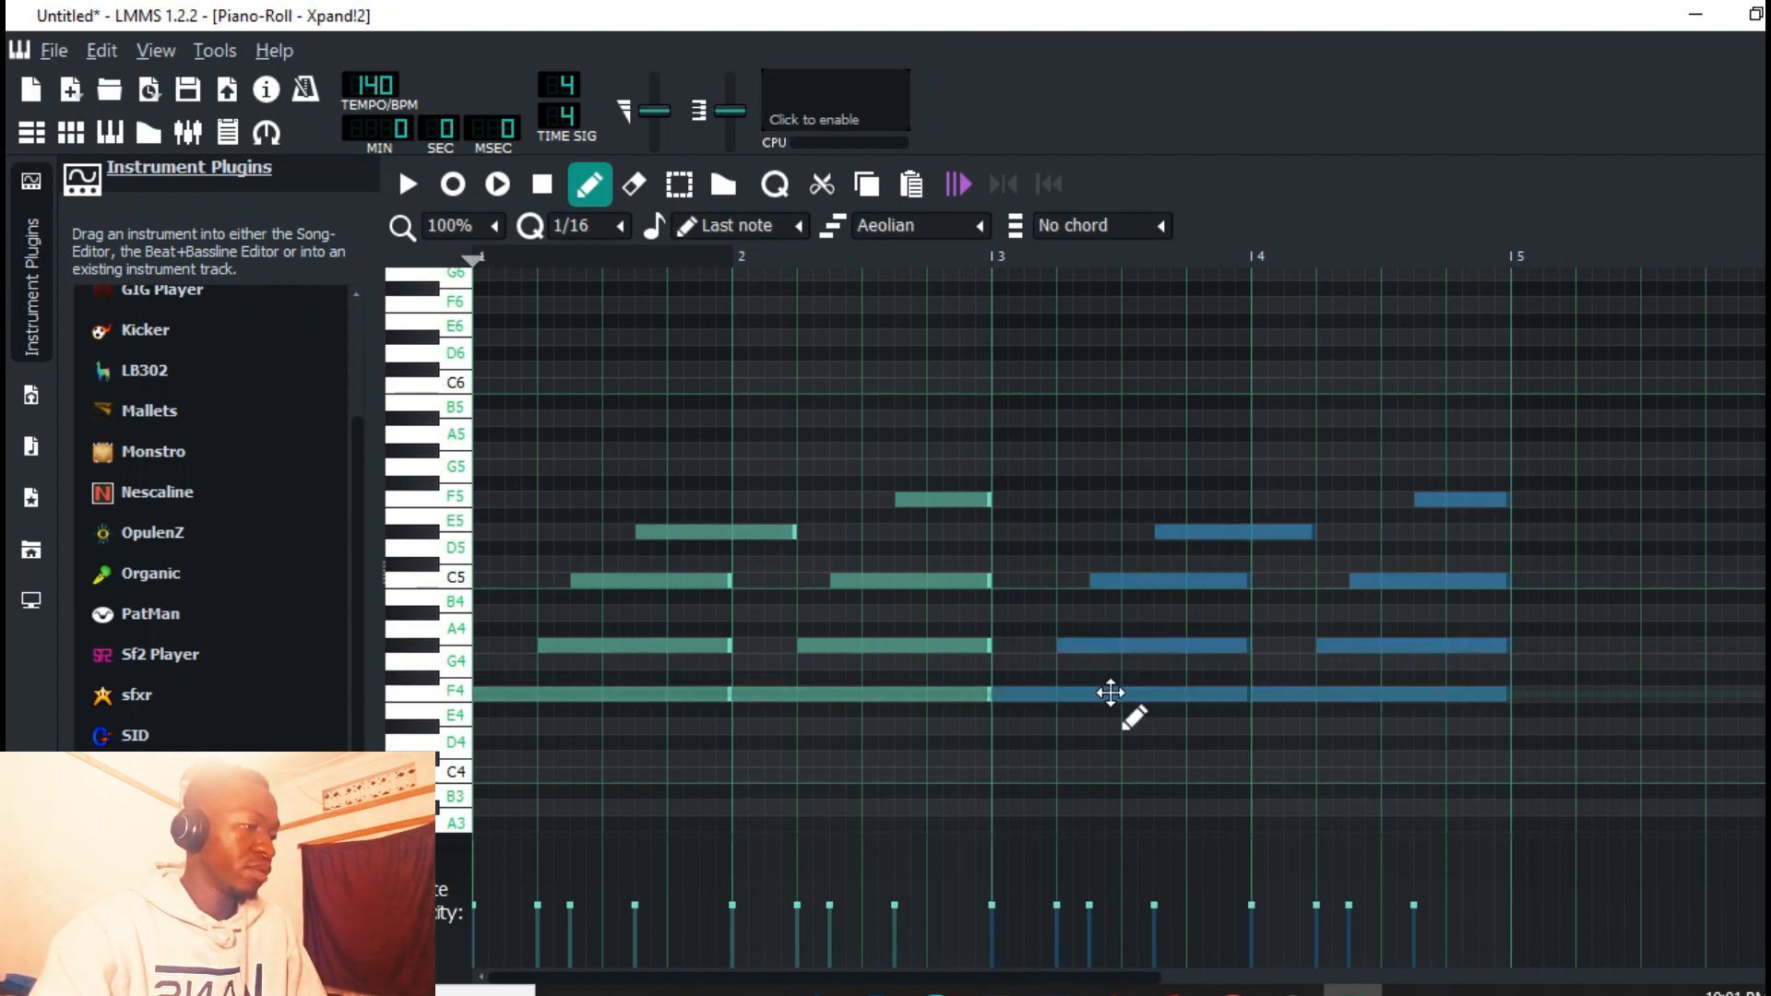
key("Down")
key("Down")
key("Down")
key("Down")
key("Down")
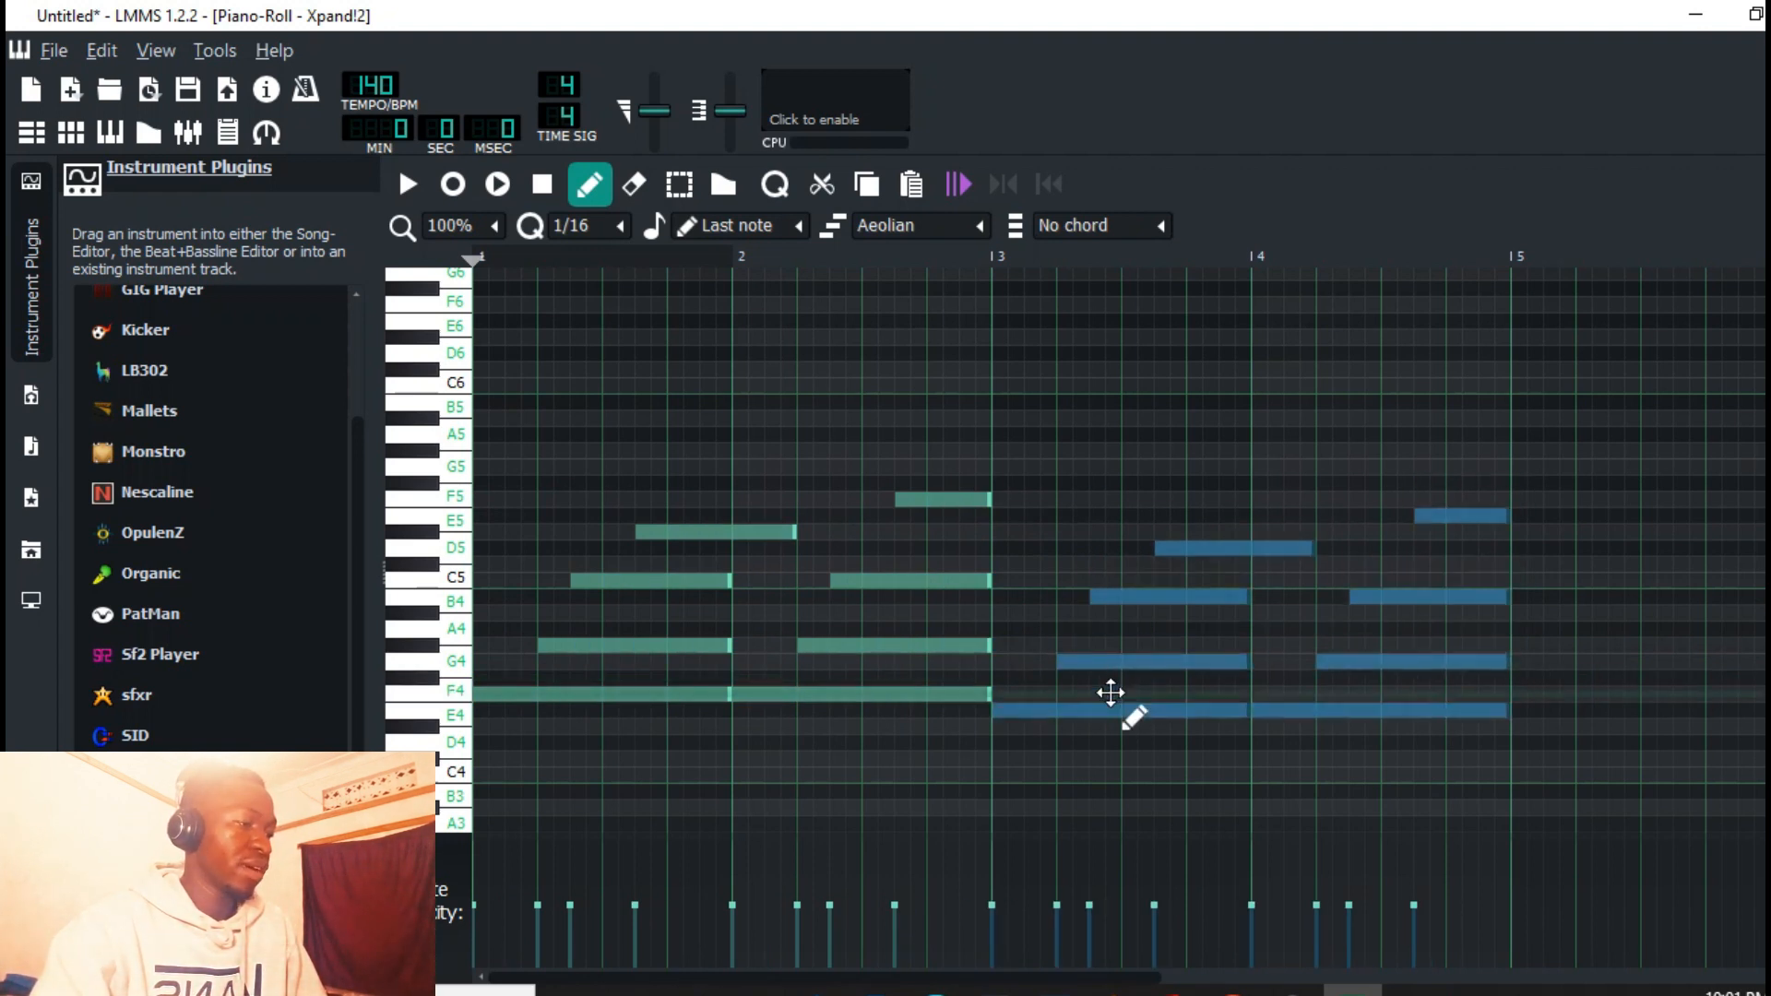
key("space")
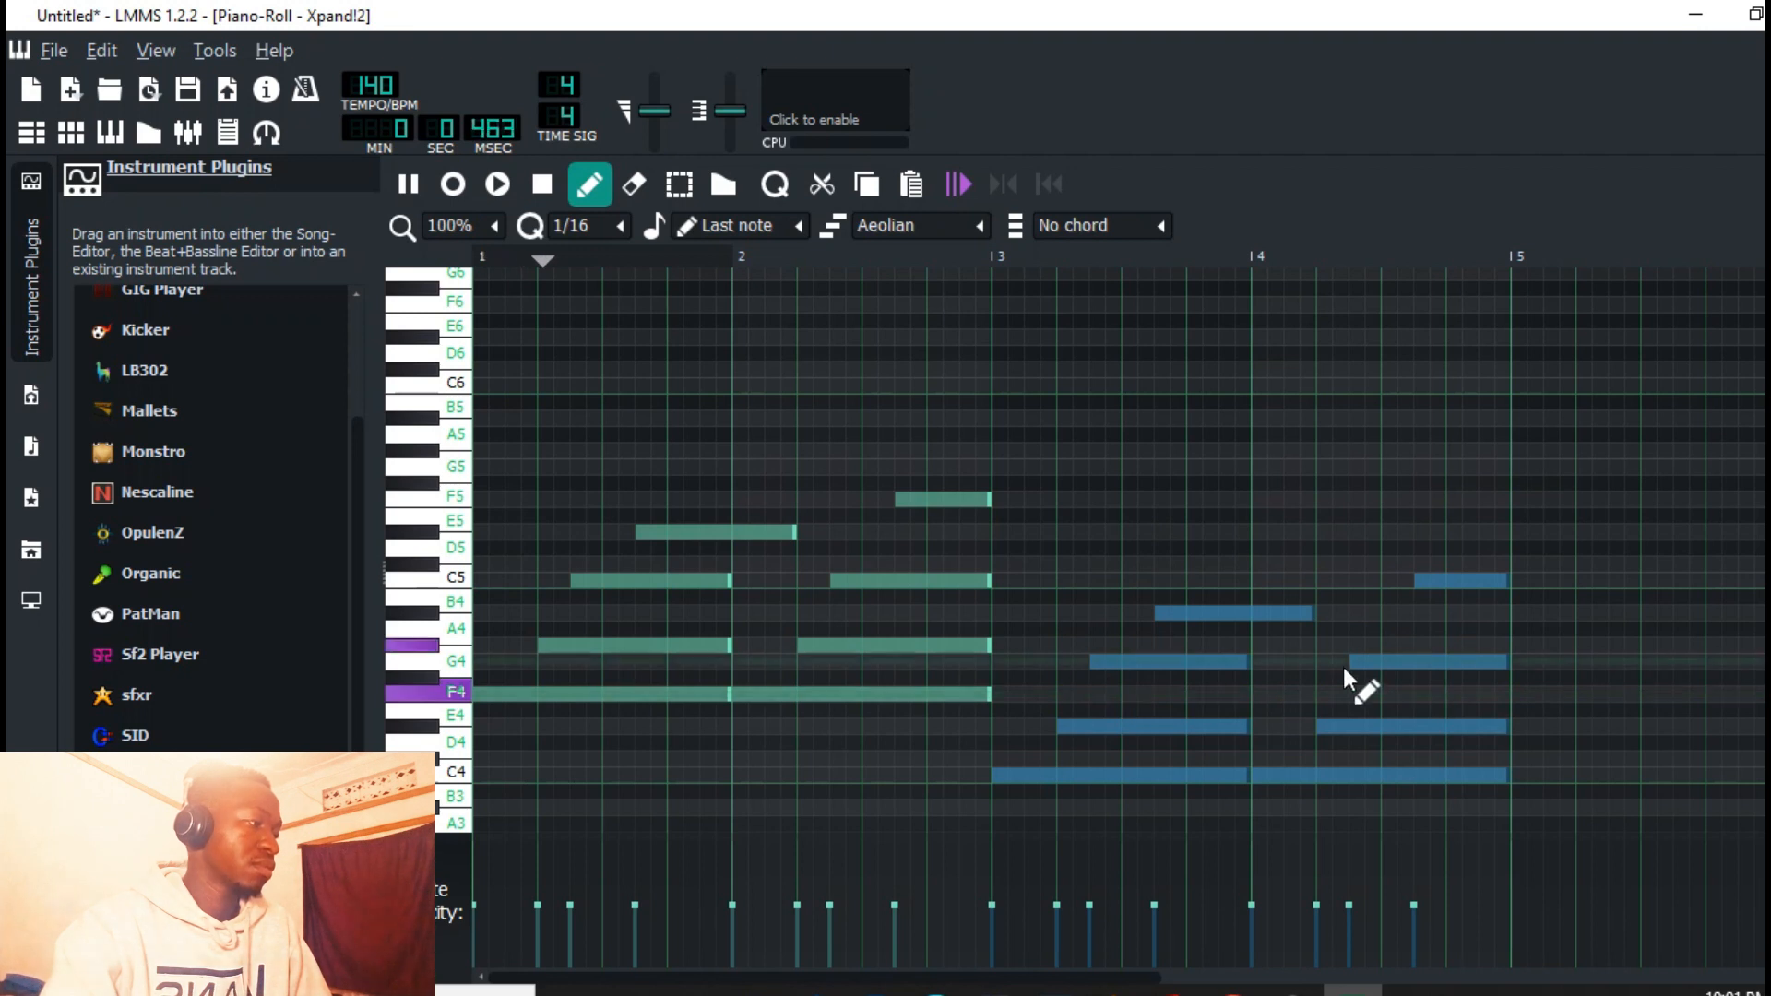
scroll(1089, 556, "down", 1)
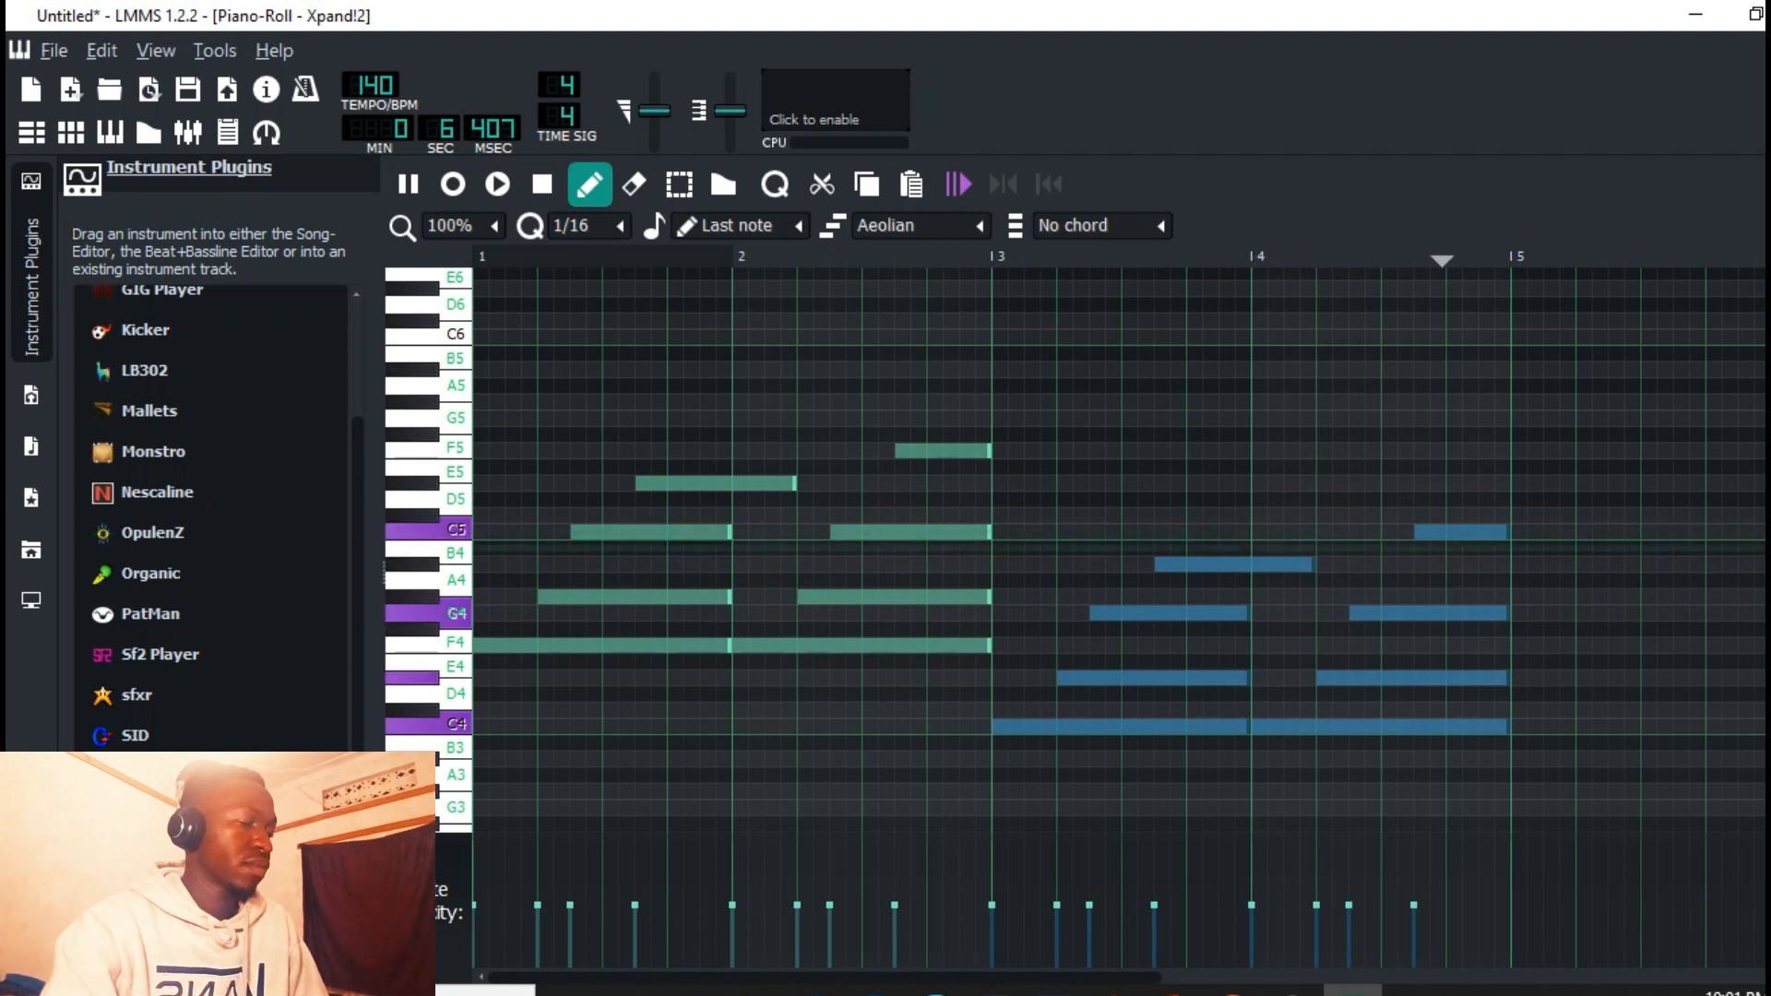
scroll(1679, 542, "up", 1)
scroll(1075, 549, "up", 1)
key("space")
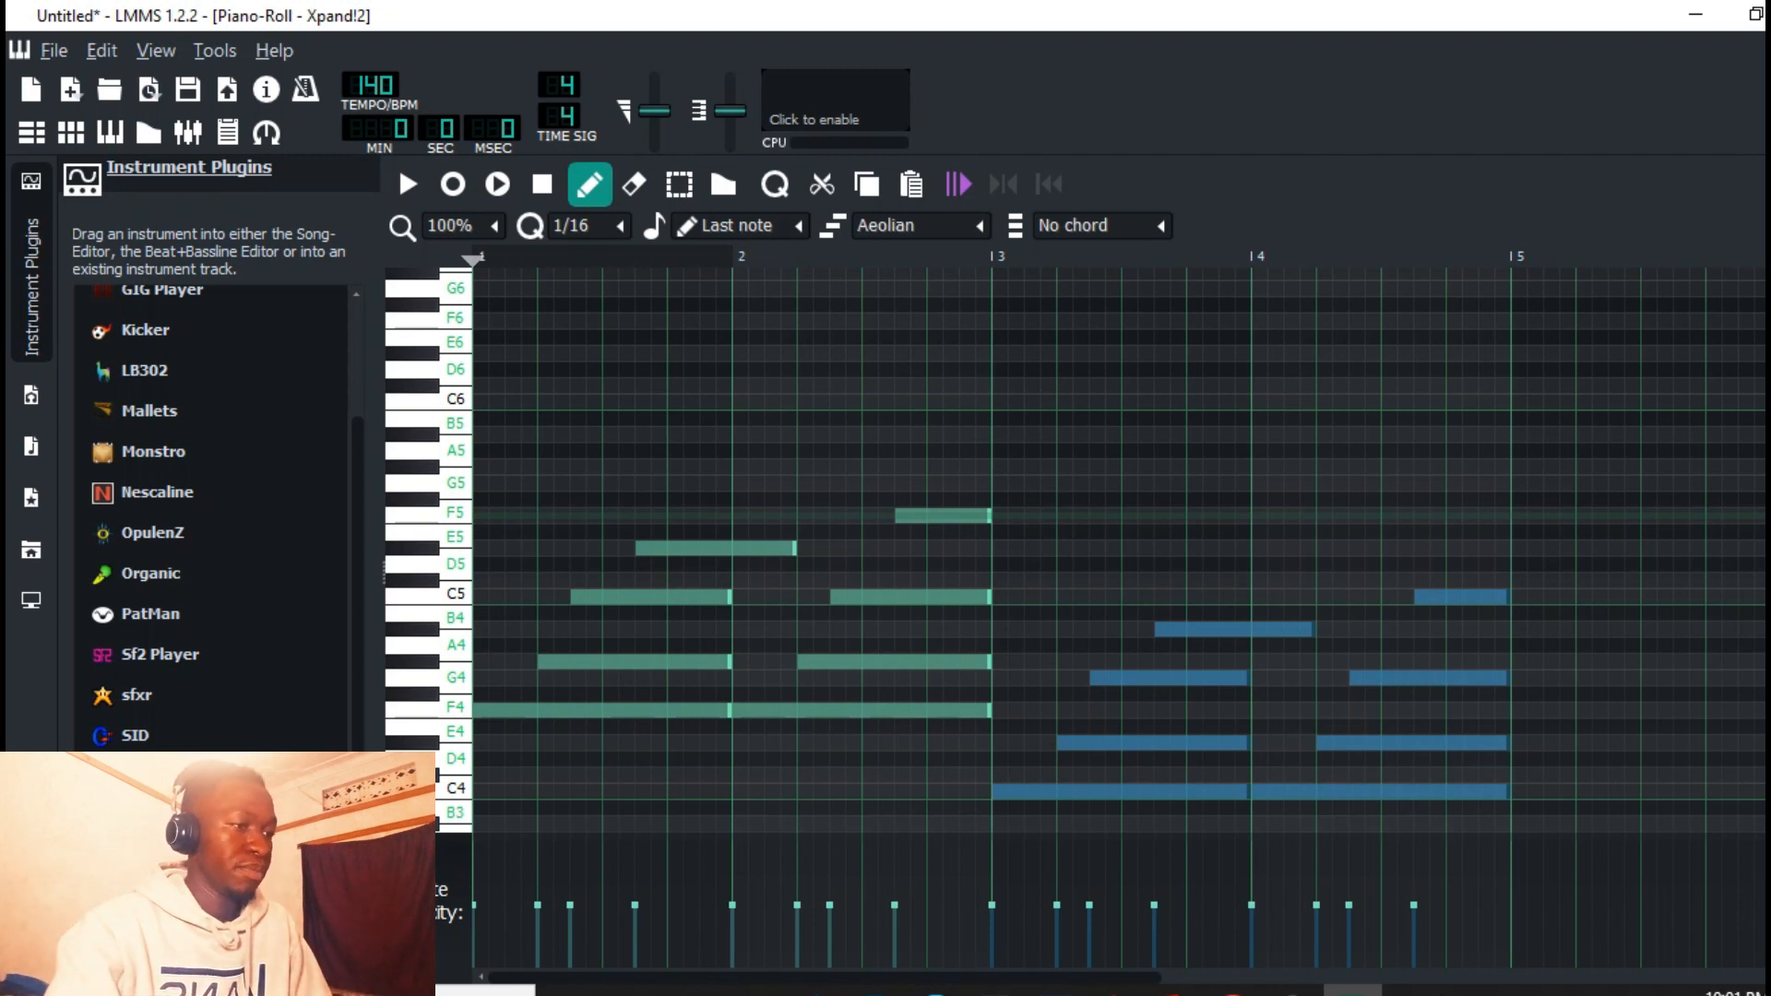
Step: Draw a one-bar C6 melody note at the very start of bar 1 and audition it with the arpeggio
left_click(503, 402)
left_click_drag(489, 403, 422, 404)
key("space")
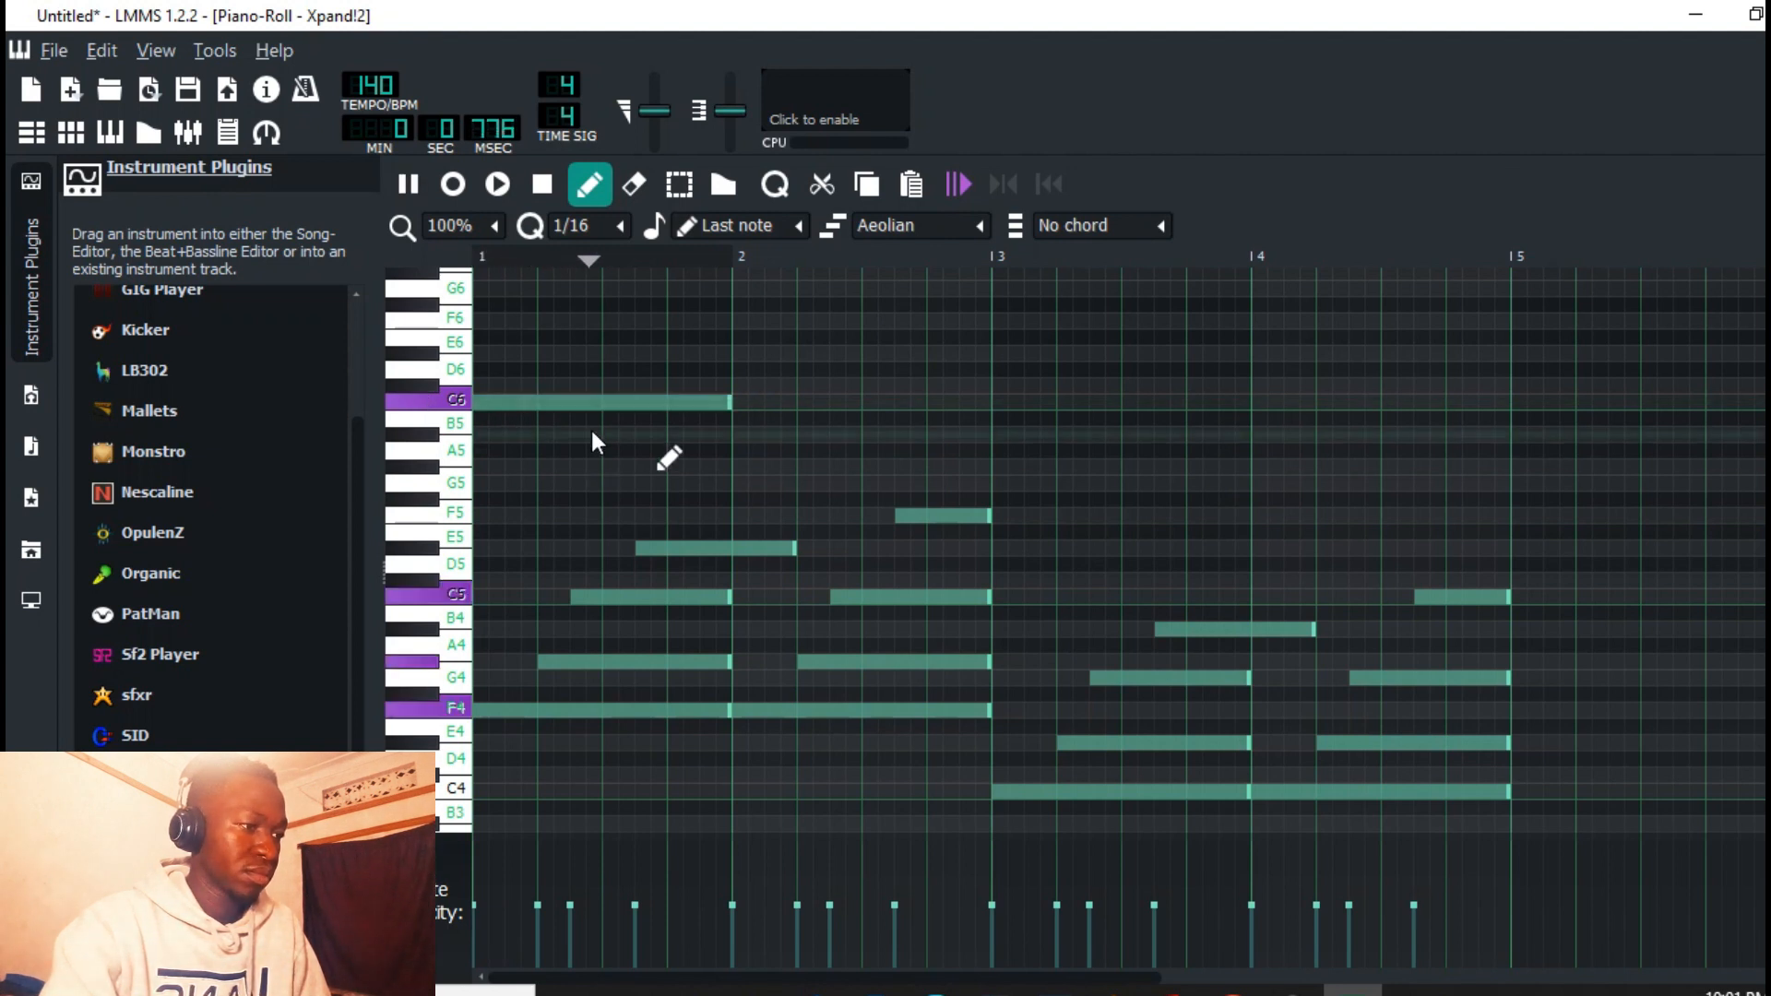
key("space")
Step: Add an A#5 melody note on beat 3 and a G#5 on beat 4 of bar 1, auditioning each addition
left_click(616, 434)
key("space")
left_click(683, 468)
key("space")
key("space")
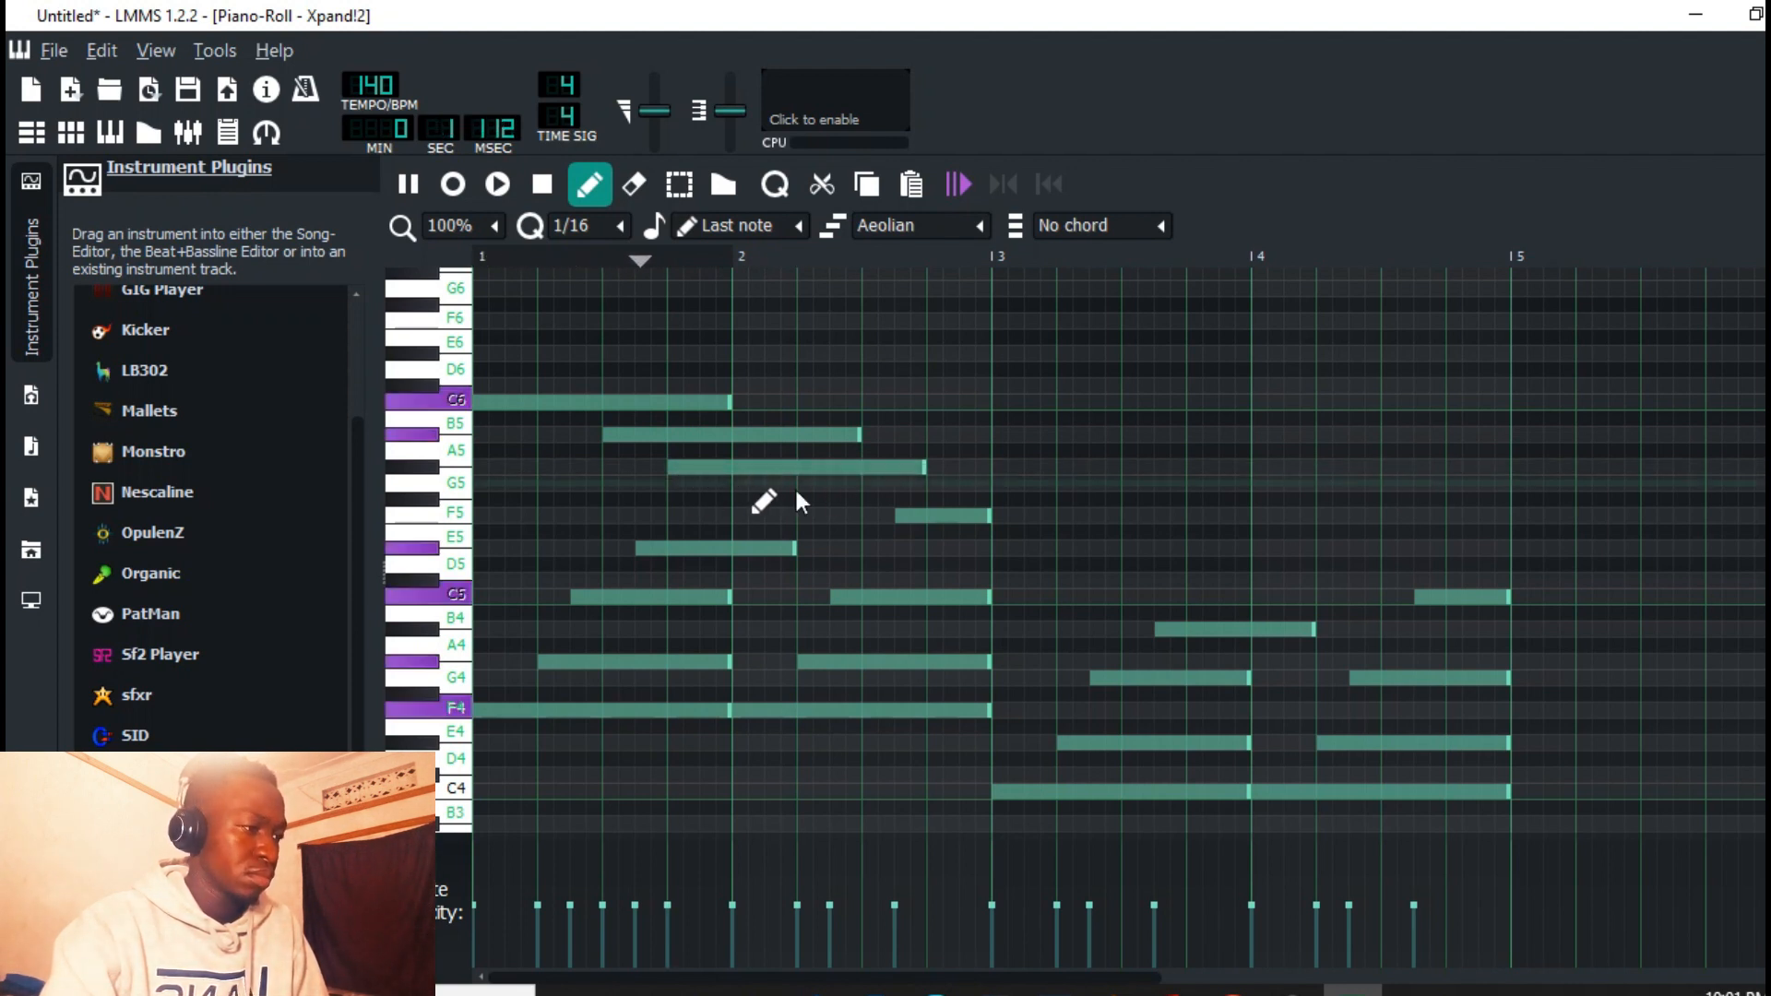
key("space")
key("space")
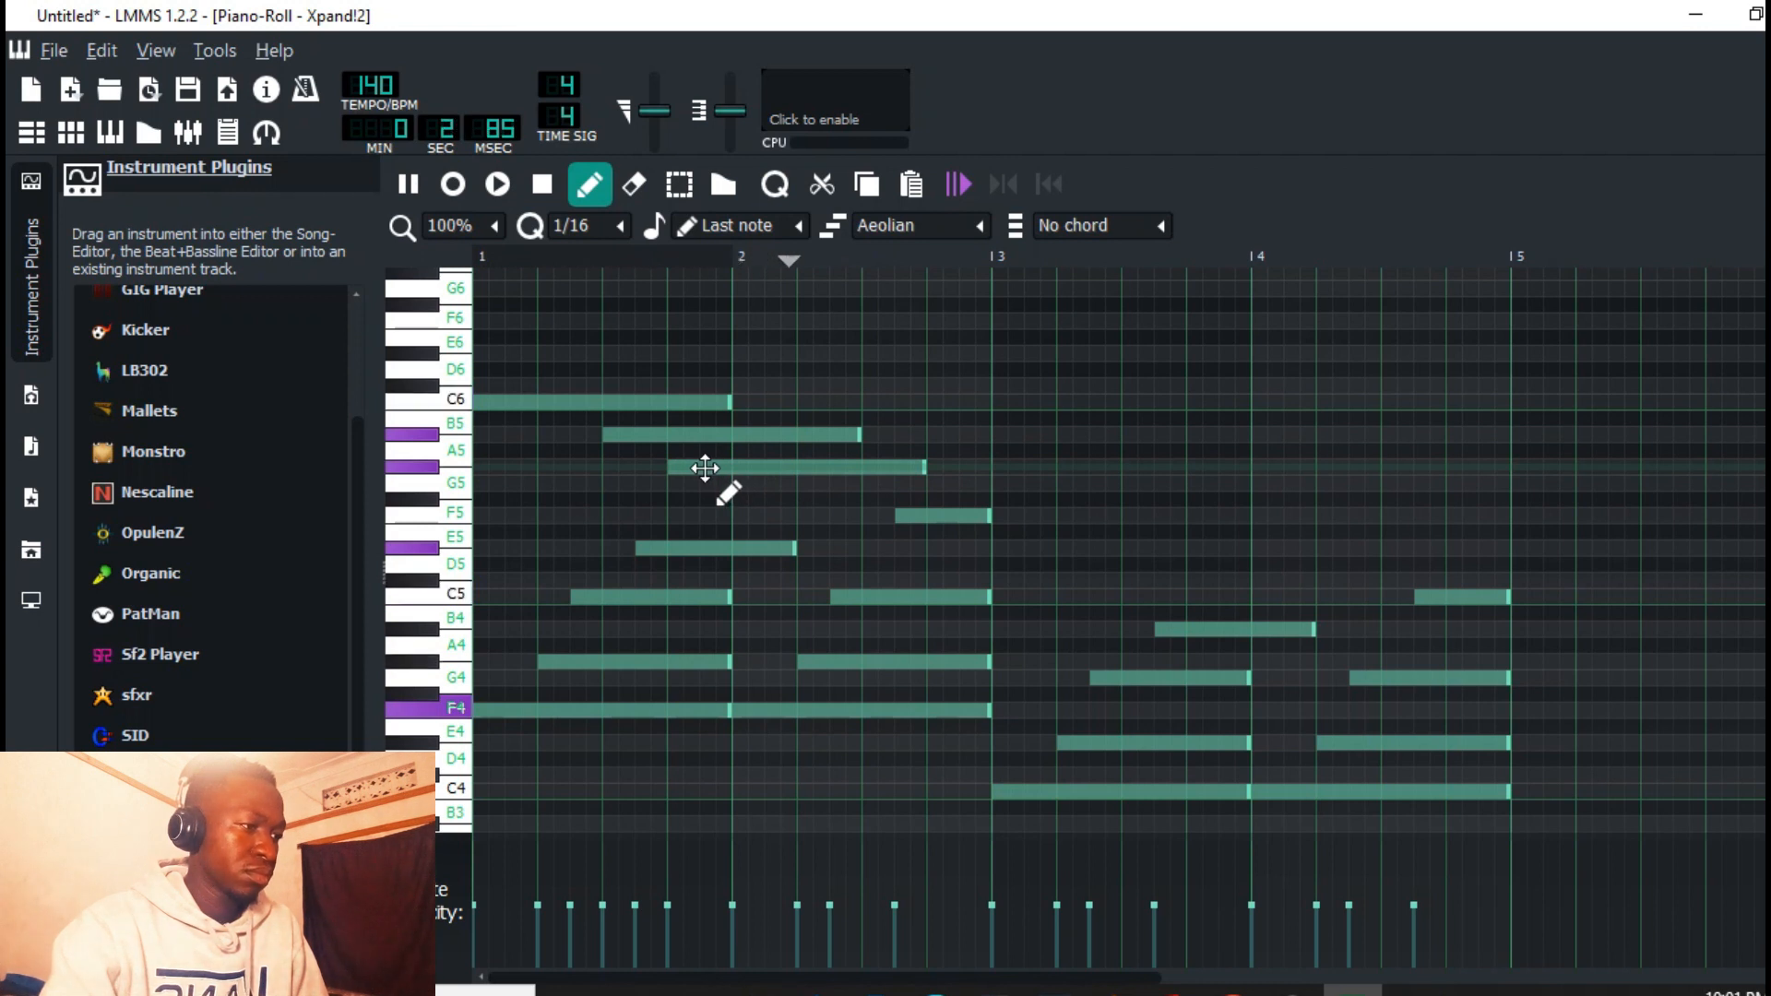
Step: Shift the G#5 melody note to bar 2, followed by a short A#5, C6, C#6 run into a one-bar C6 at bar 3
left_click_drag(717, 468, 794, 473)
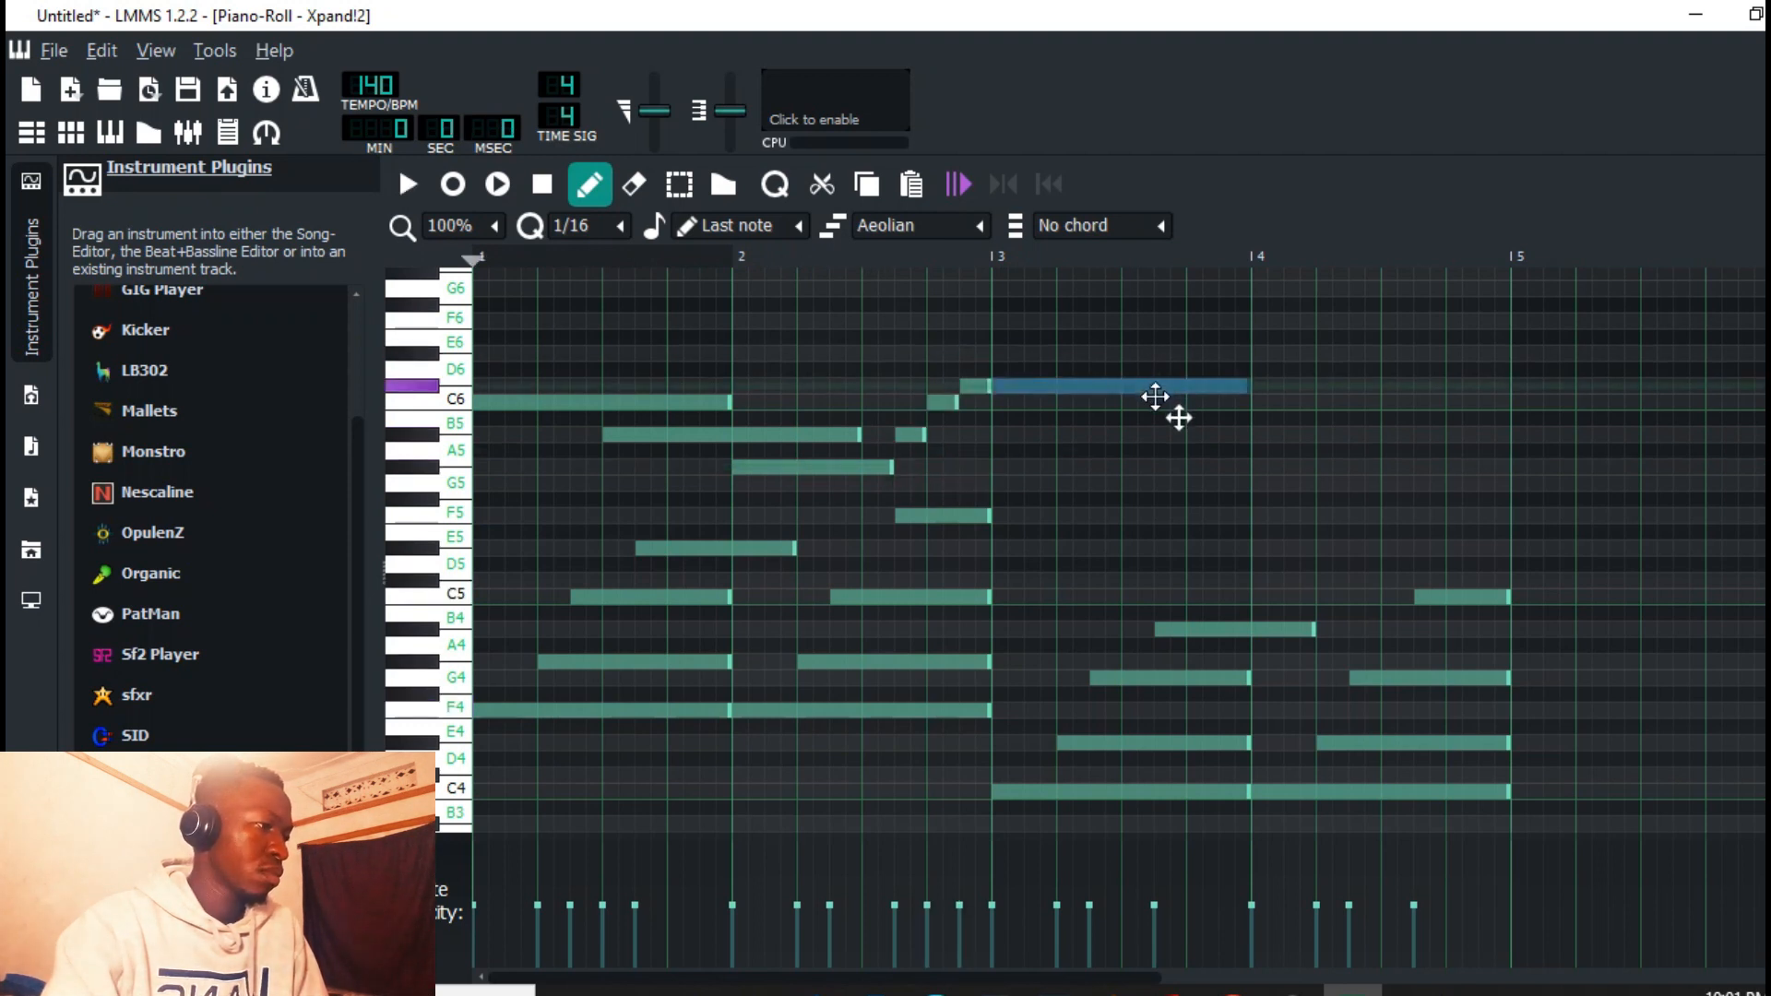
left_click_drag(1154, 396, 1155, 402)
key("space")
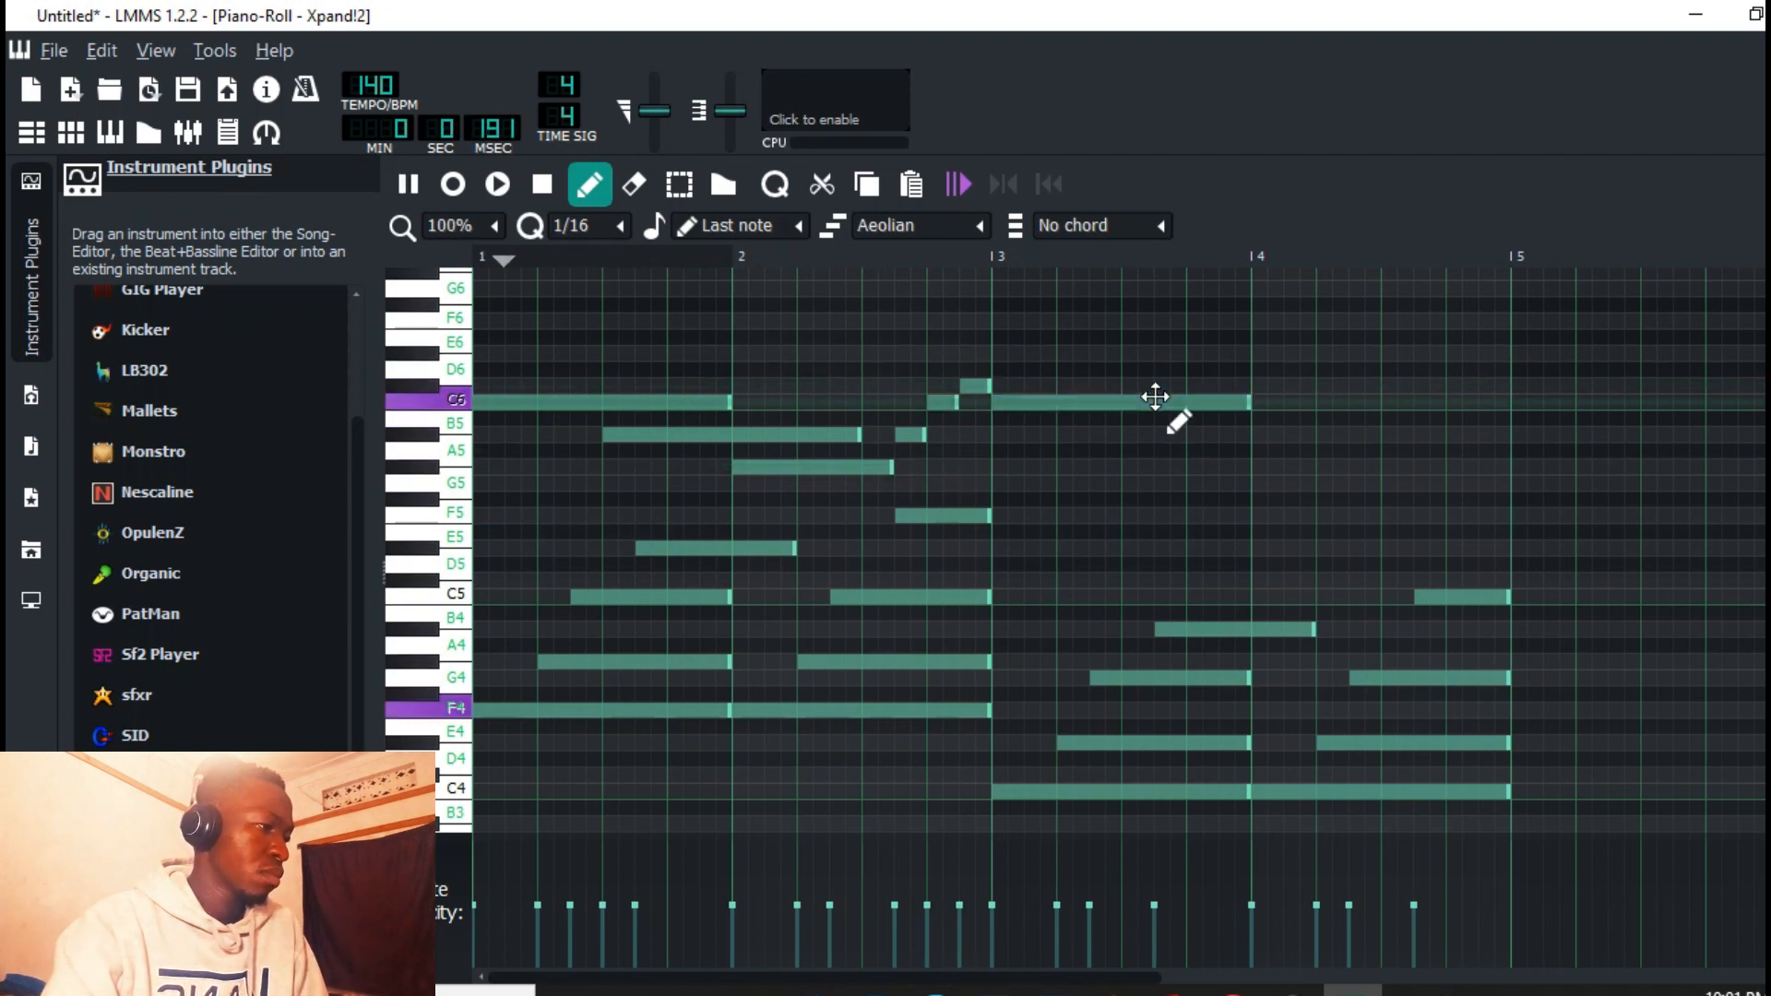
Step: Complete the melody in bars 3 and 4 with A#5, G#5, F5 and a short closing A#5, and play the pattern
left_click(1195, 435)
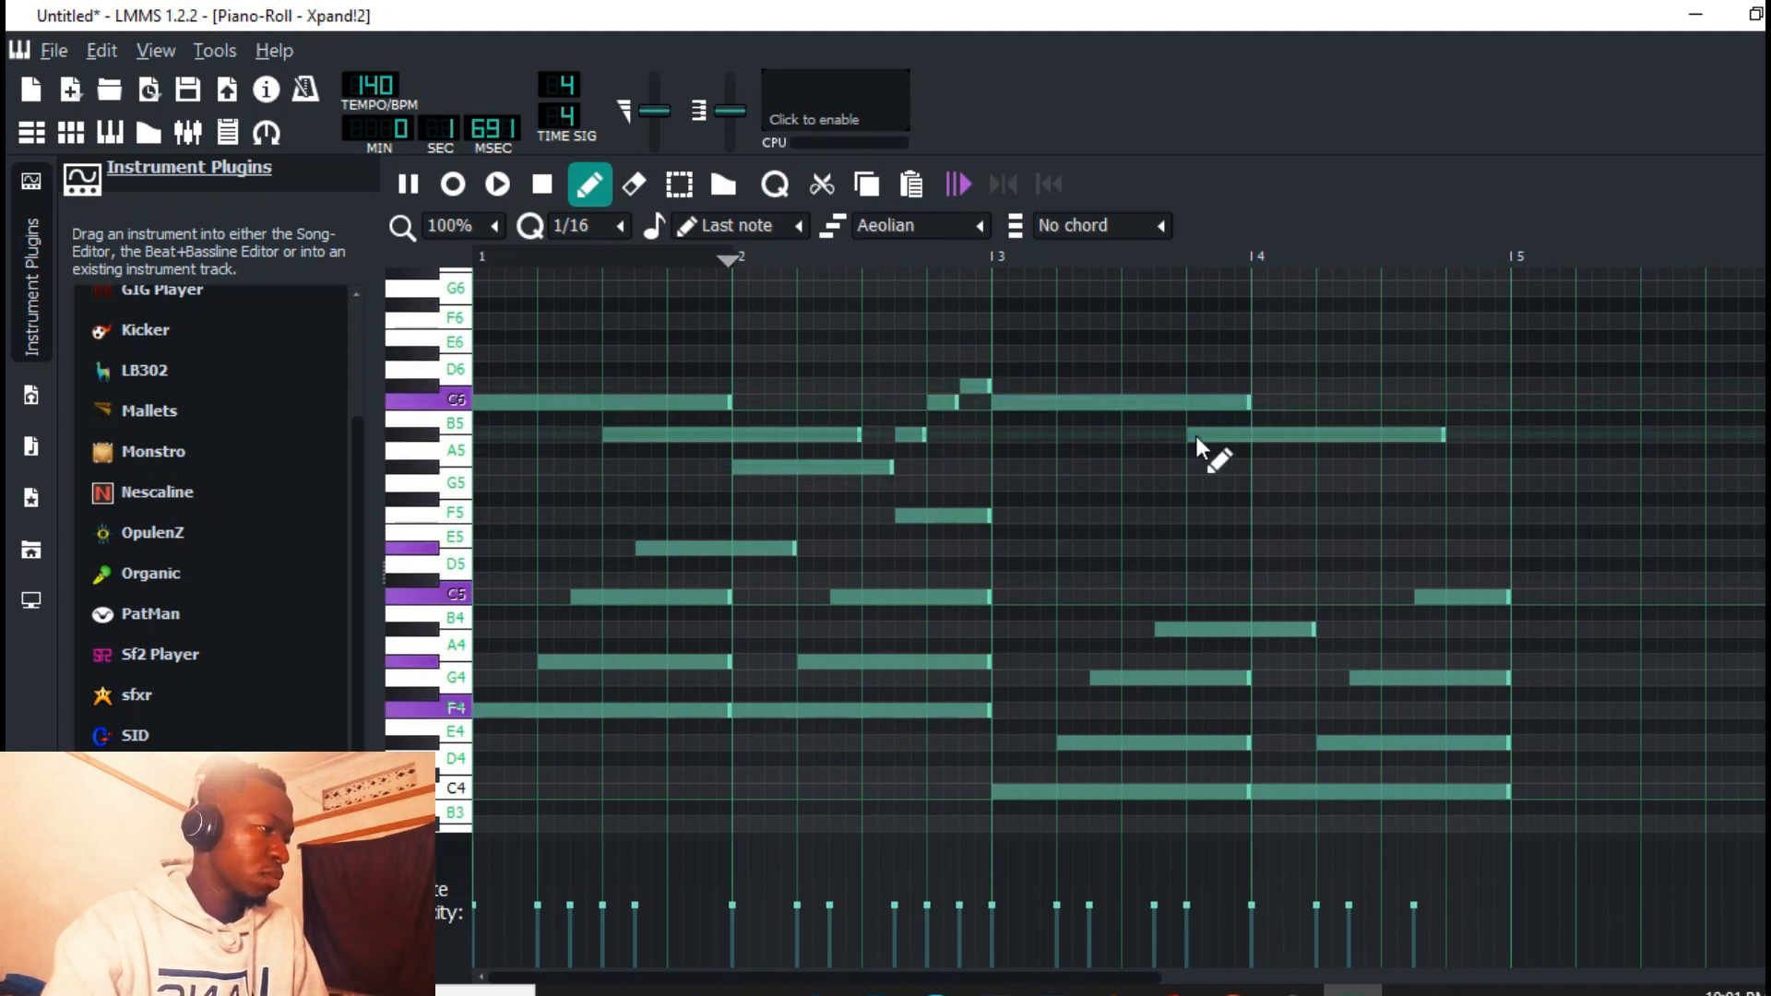
left_click(1323, 467)
left_click_drag(1572, 466, 1511, 471)
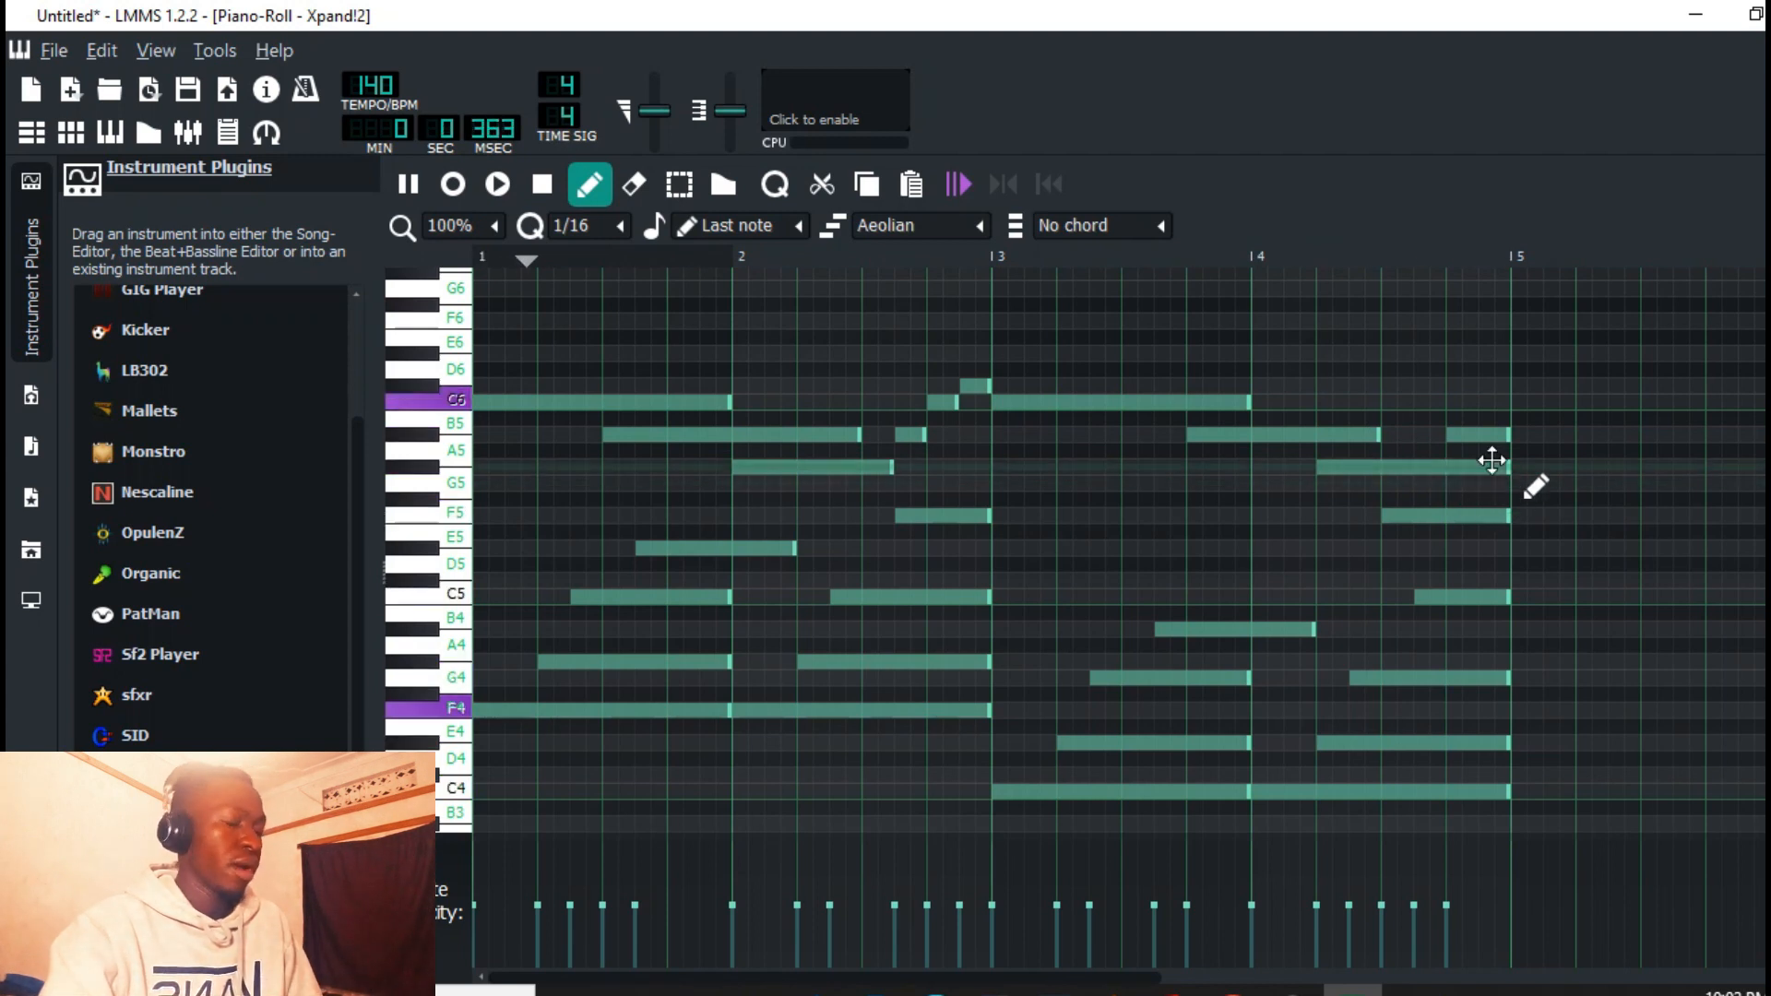
key("space")
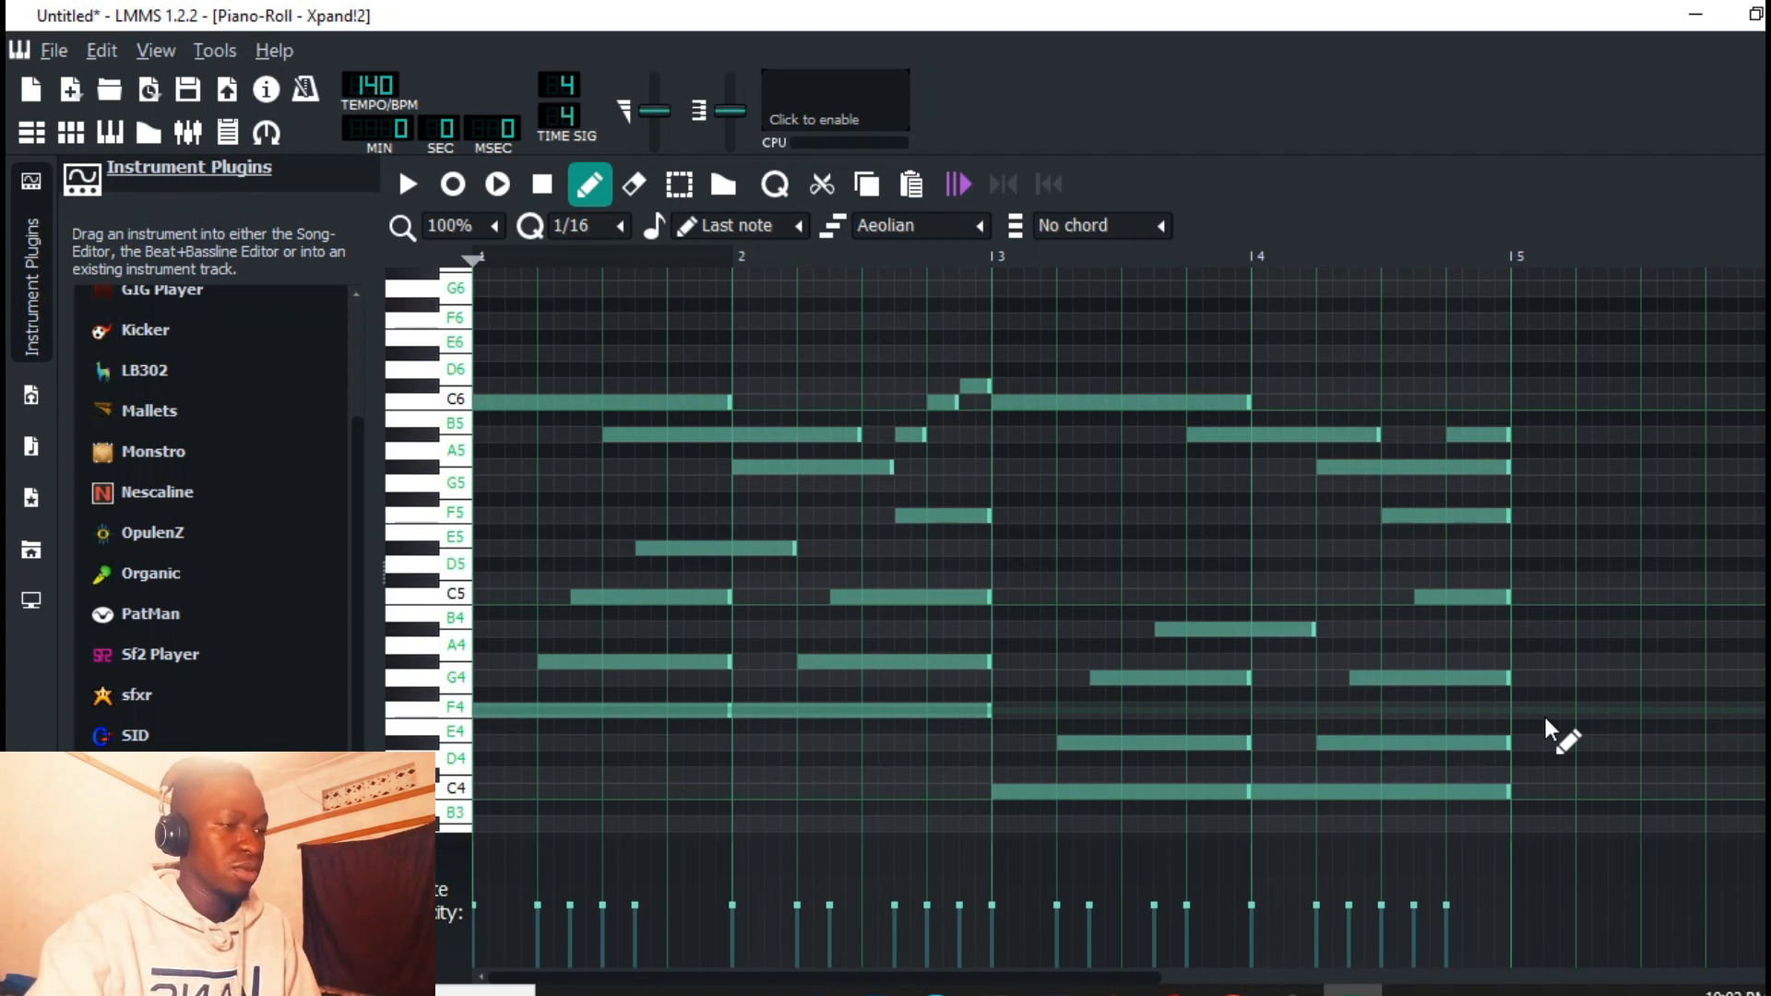
Step: Slightly lower the velocity of the G#4 notes in bars 1 and 2, the bar 3 D#4, and the last F5 and C5 in bar 4
left_click(712, 660, "ctrl")
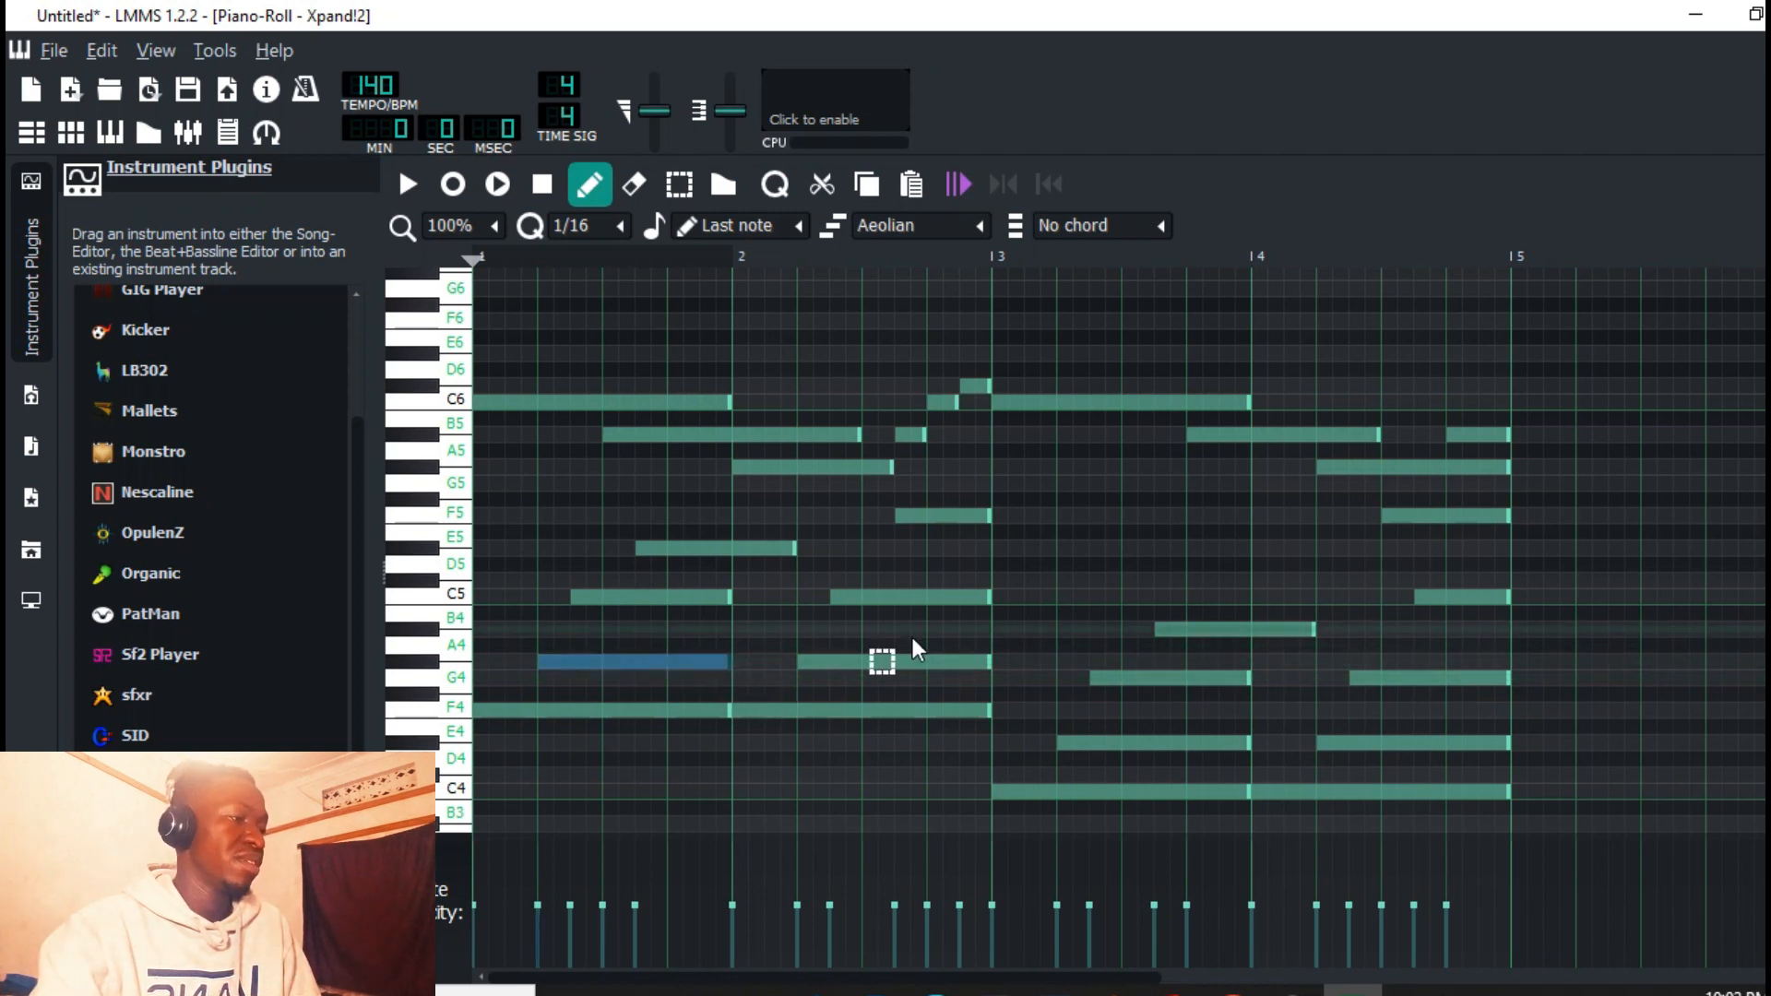
left_click(927, 661, "ctrl")
left_click(1160, 742, "ctrl")
left_click(1402, 514, "ctrl")
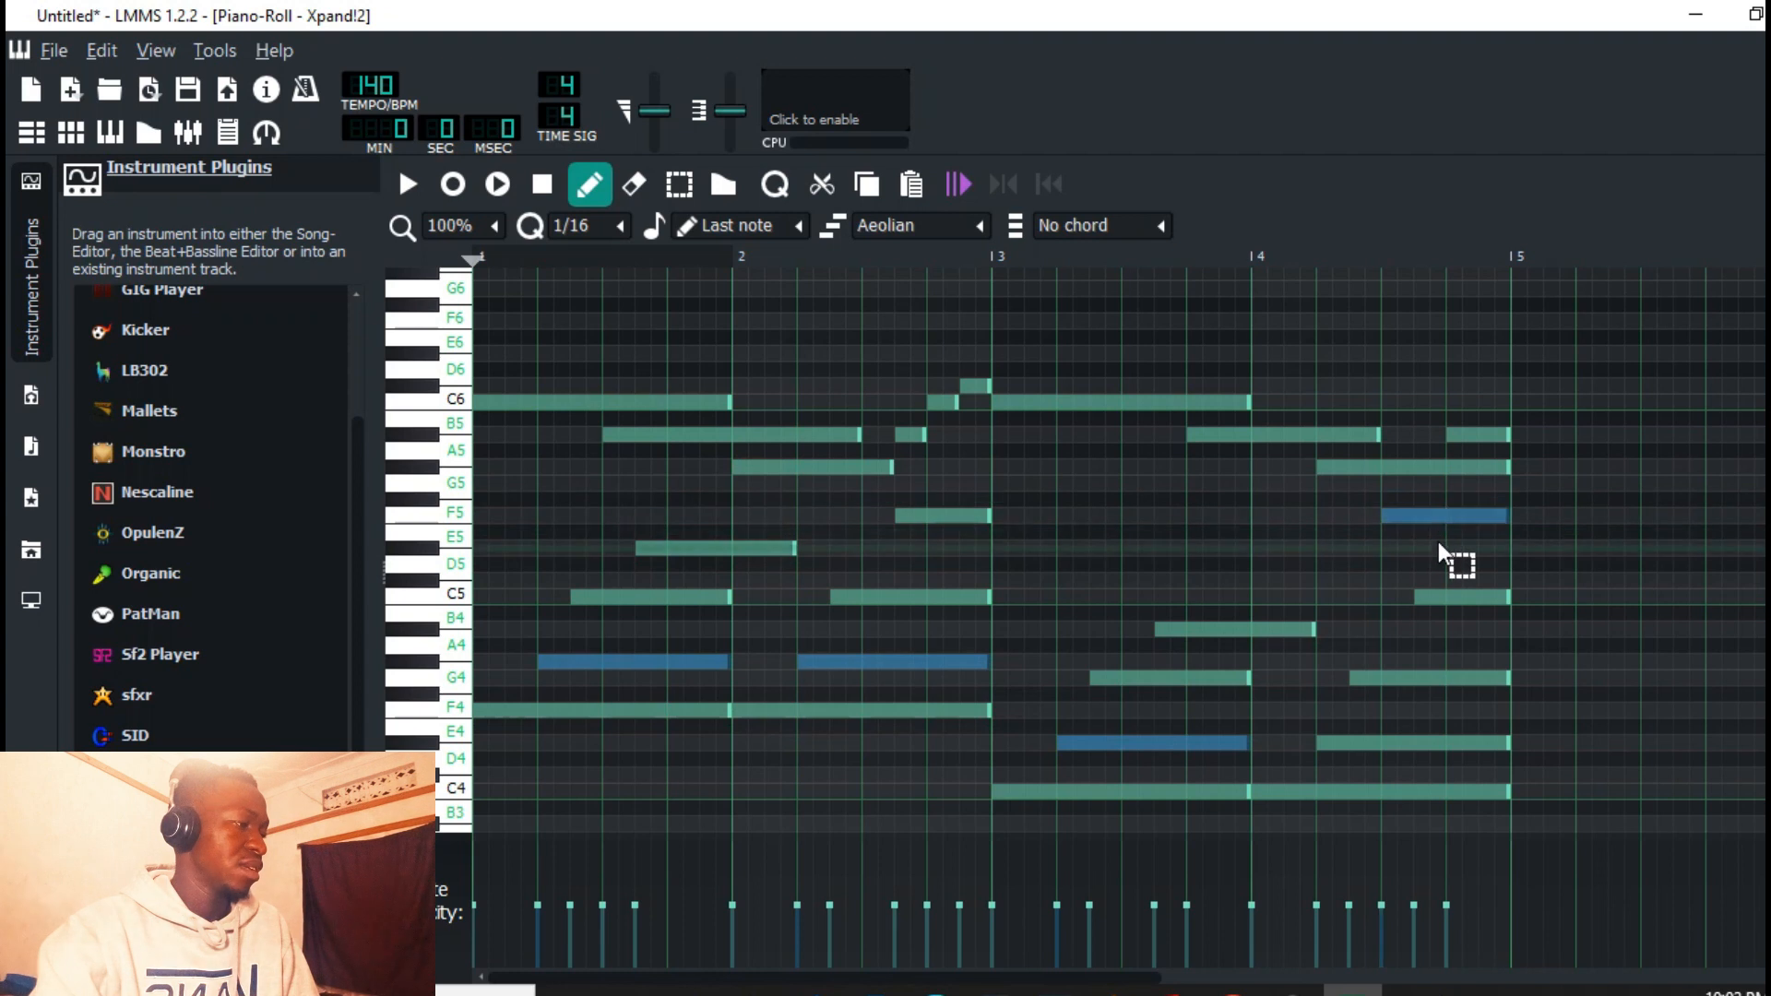
left_click(1471, 596, "ctrl")
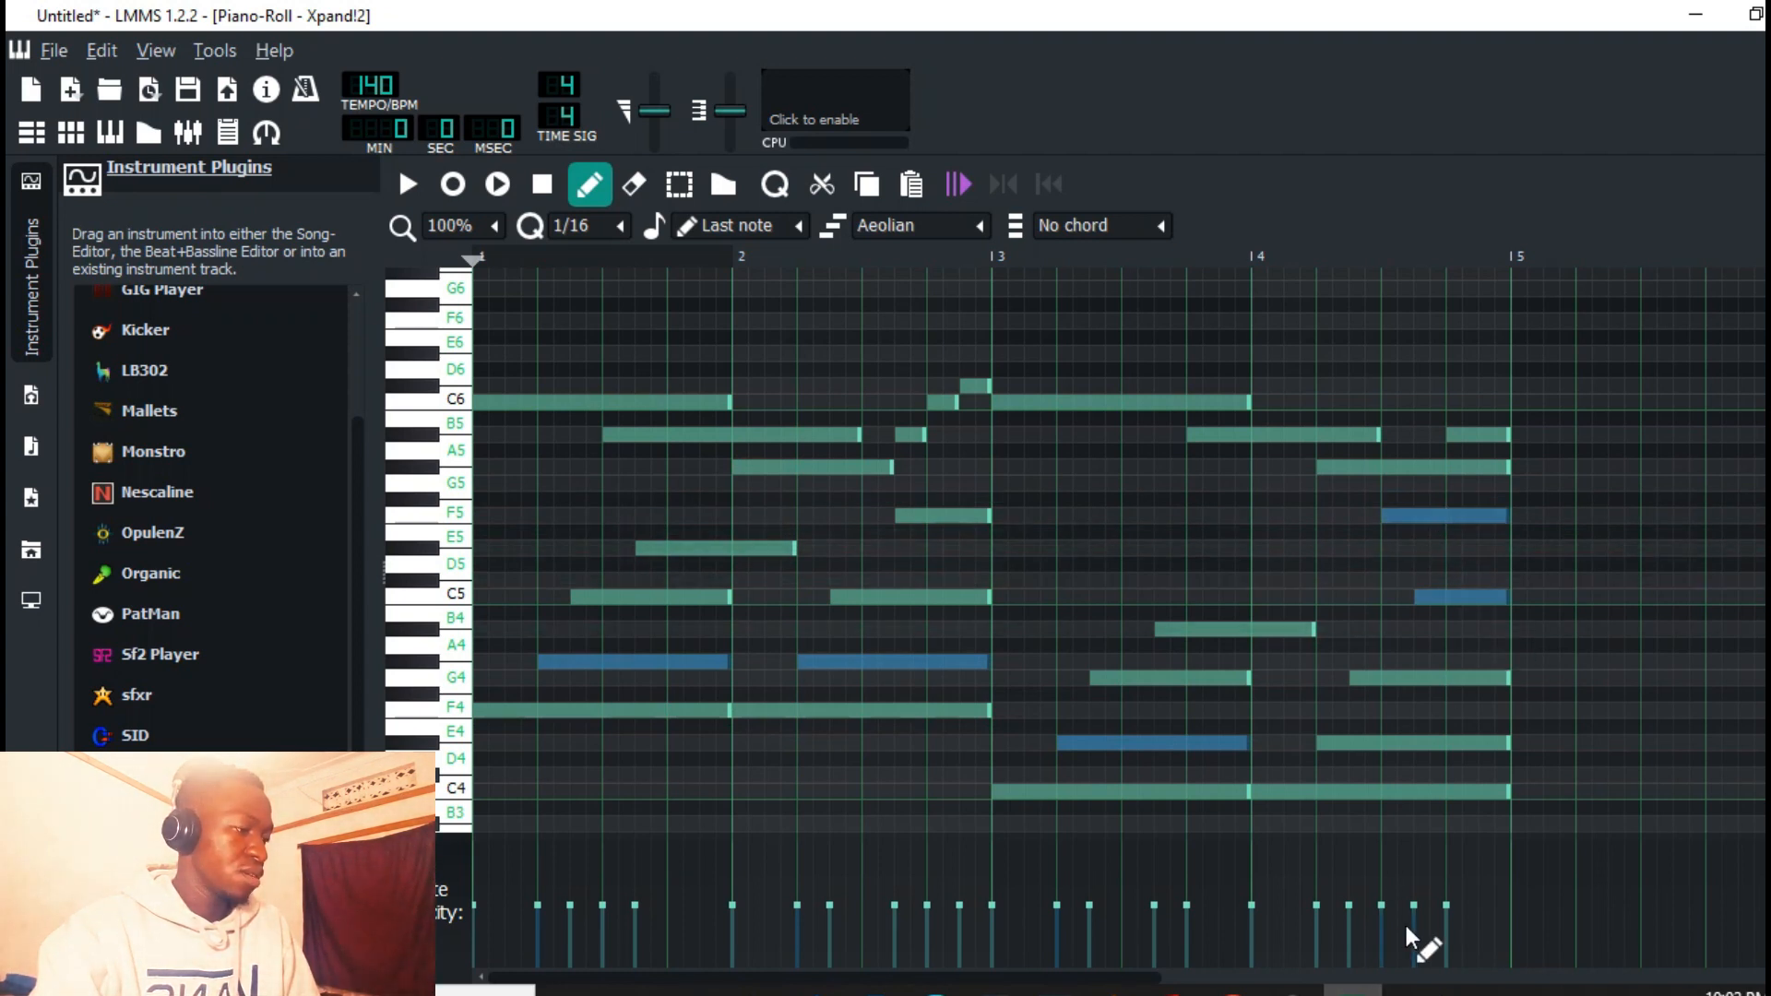
left_click_drag(1059, 912, 1059, 916)
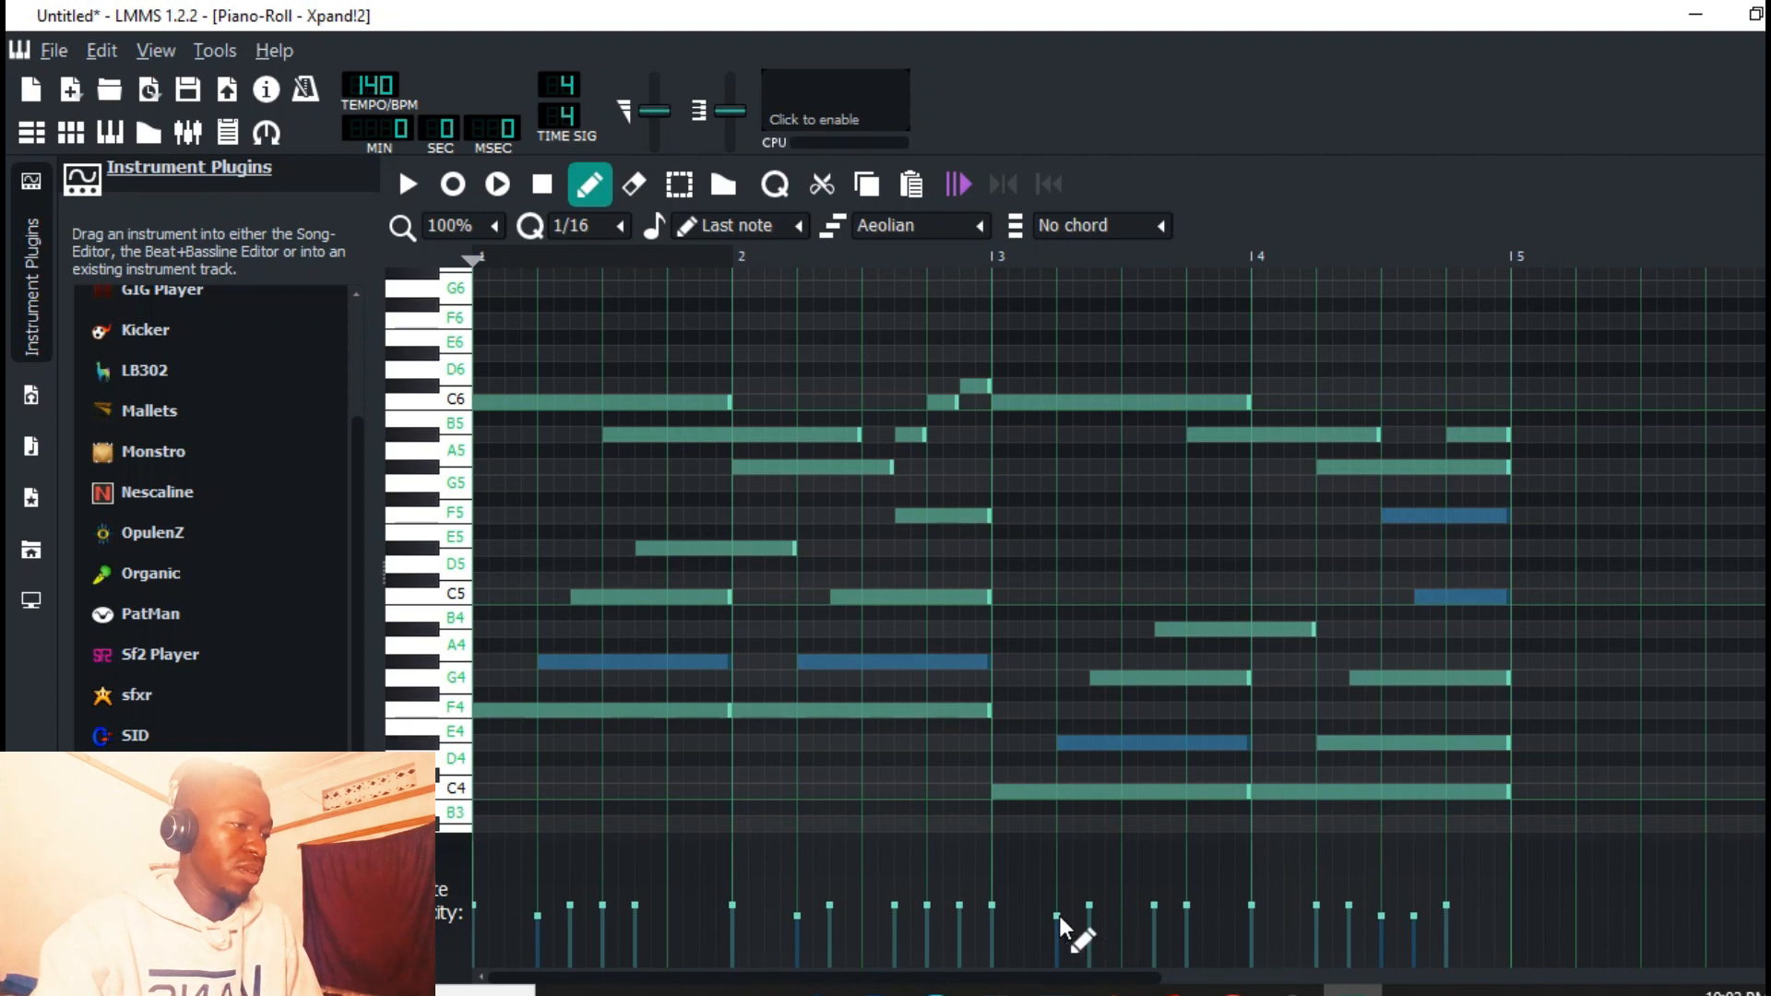
Step: Play the pattern and slightly raise the velocity of the short C6 note in the run at the end of bar 2
key("space")
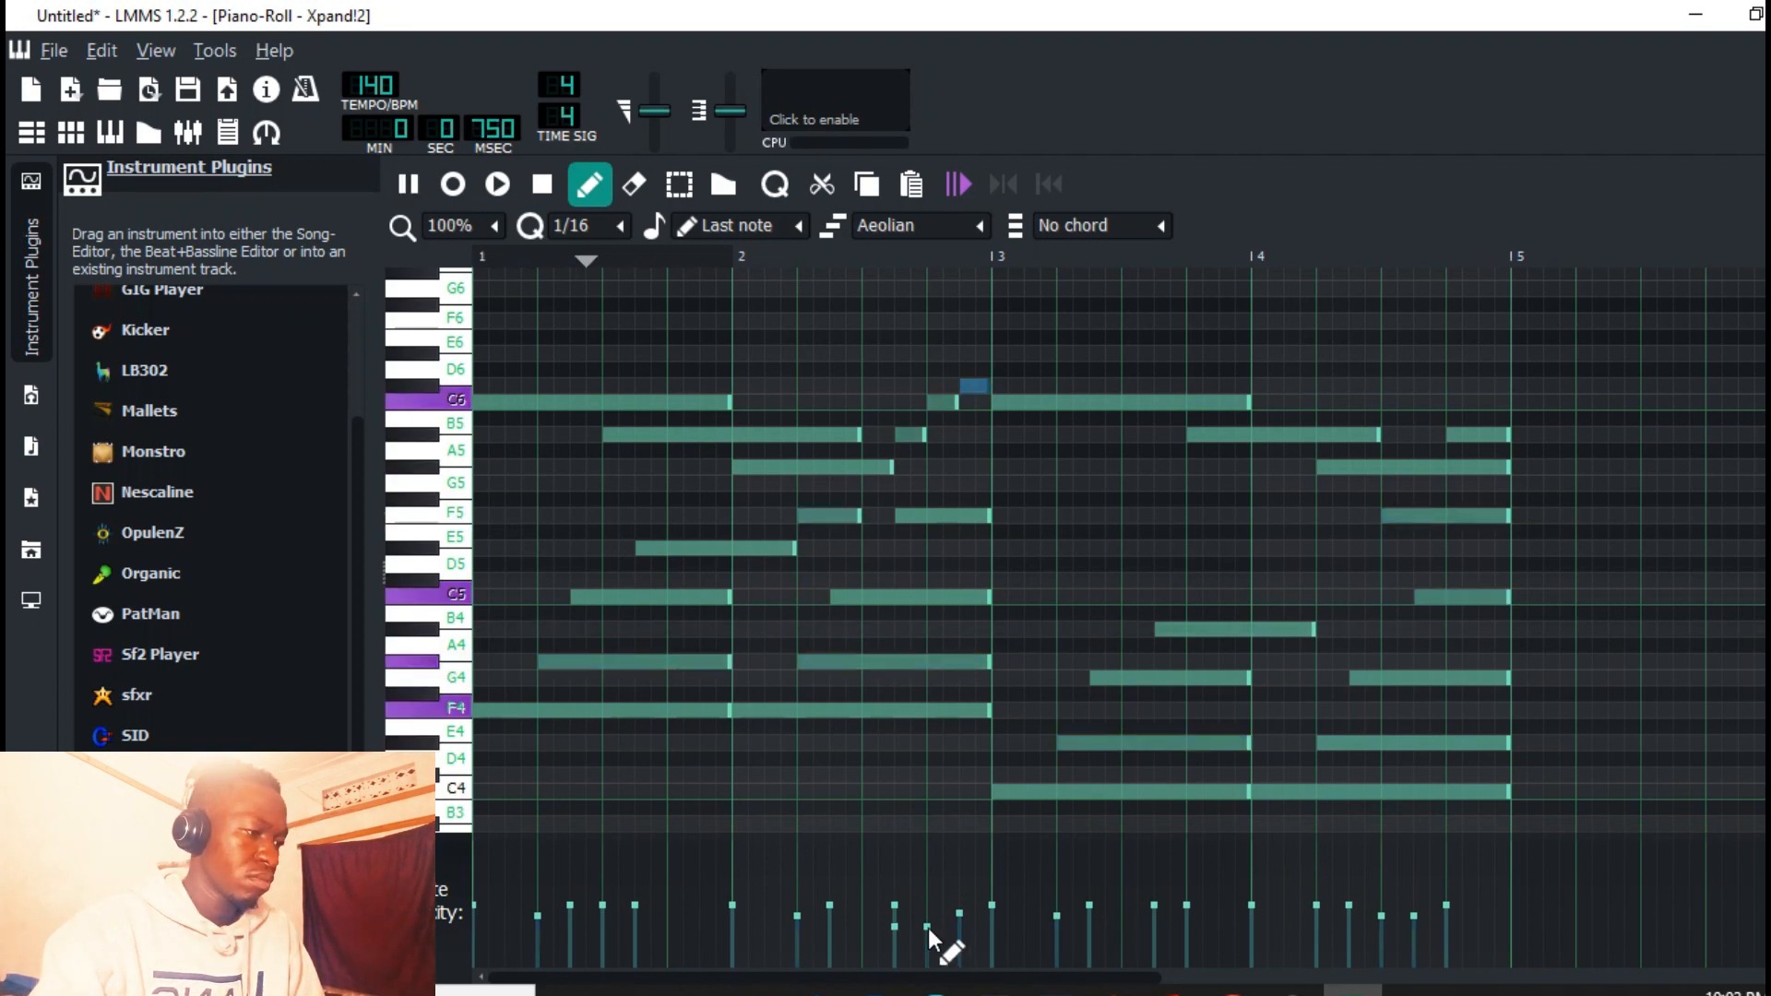
left_click_drag(928, 927, 937, 915)
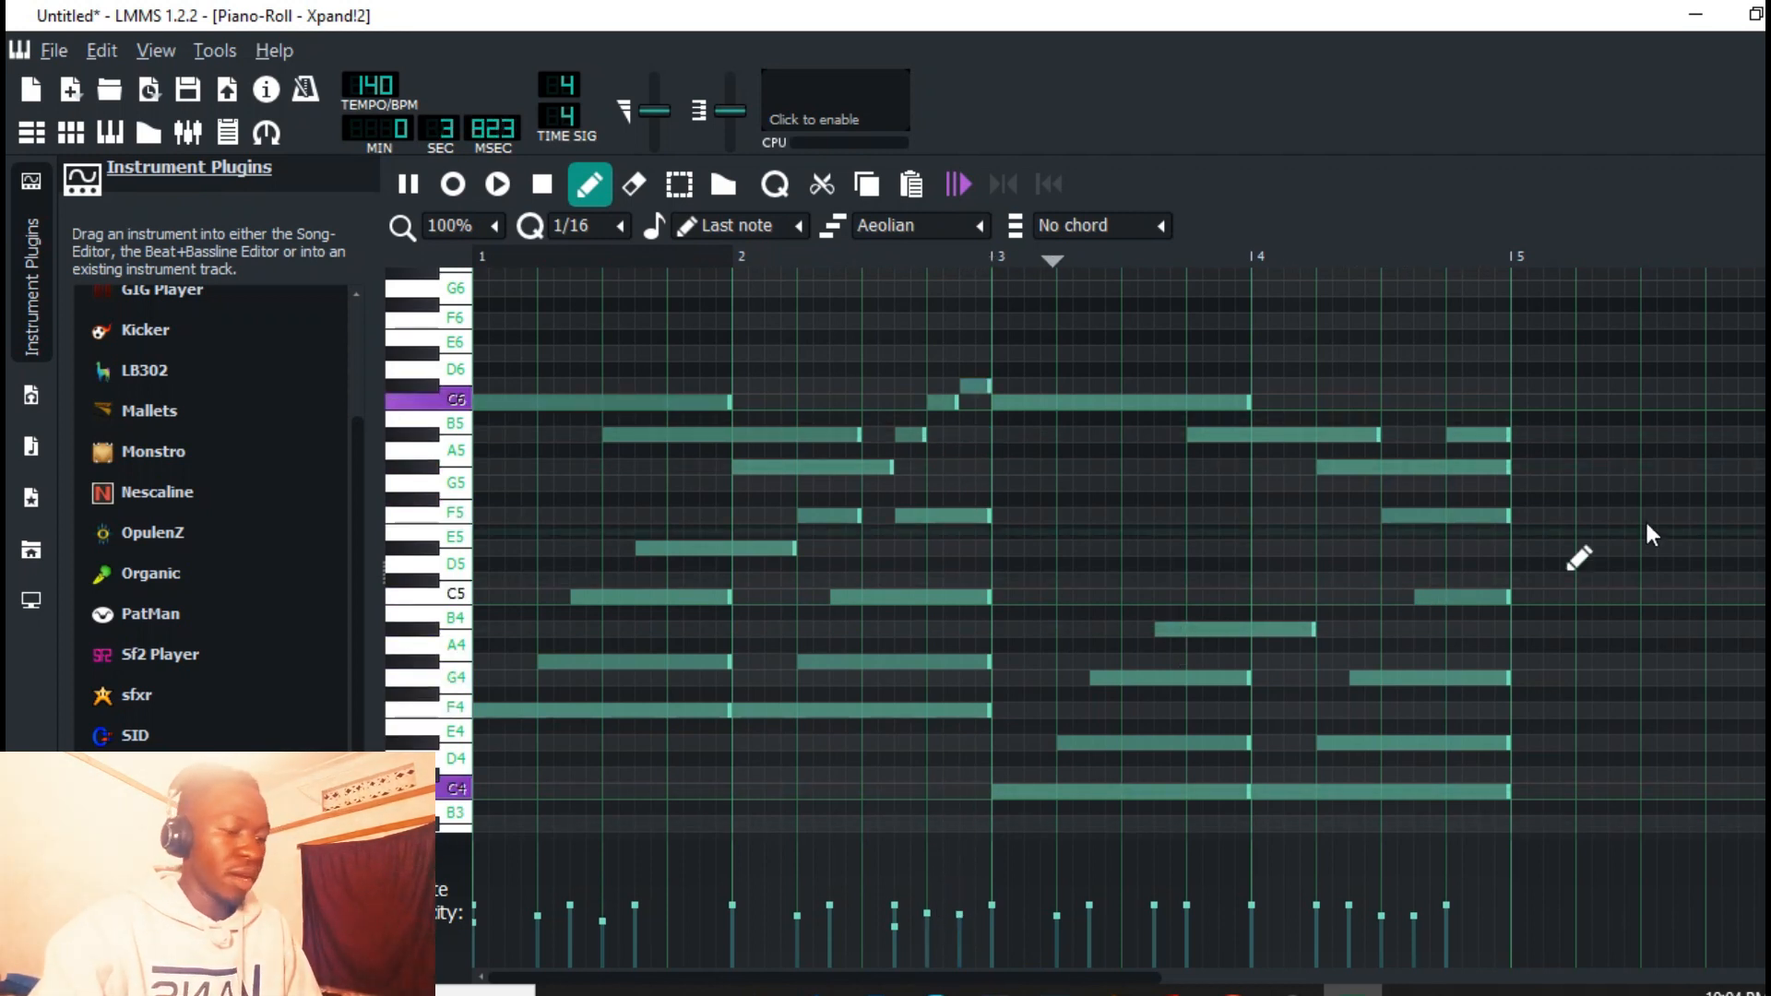
key("space")
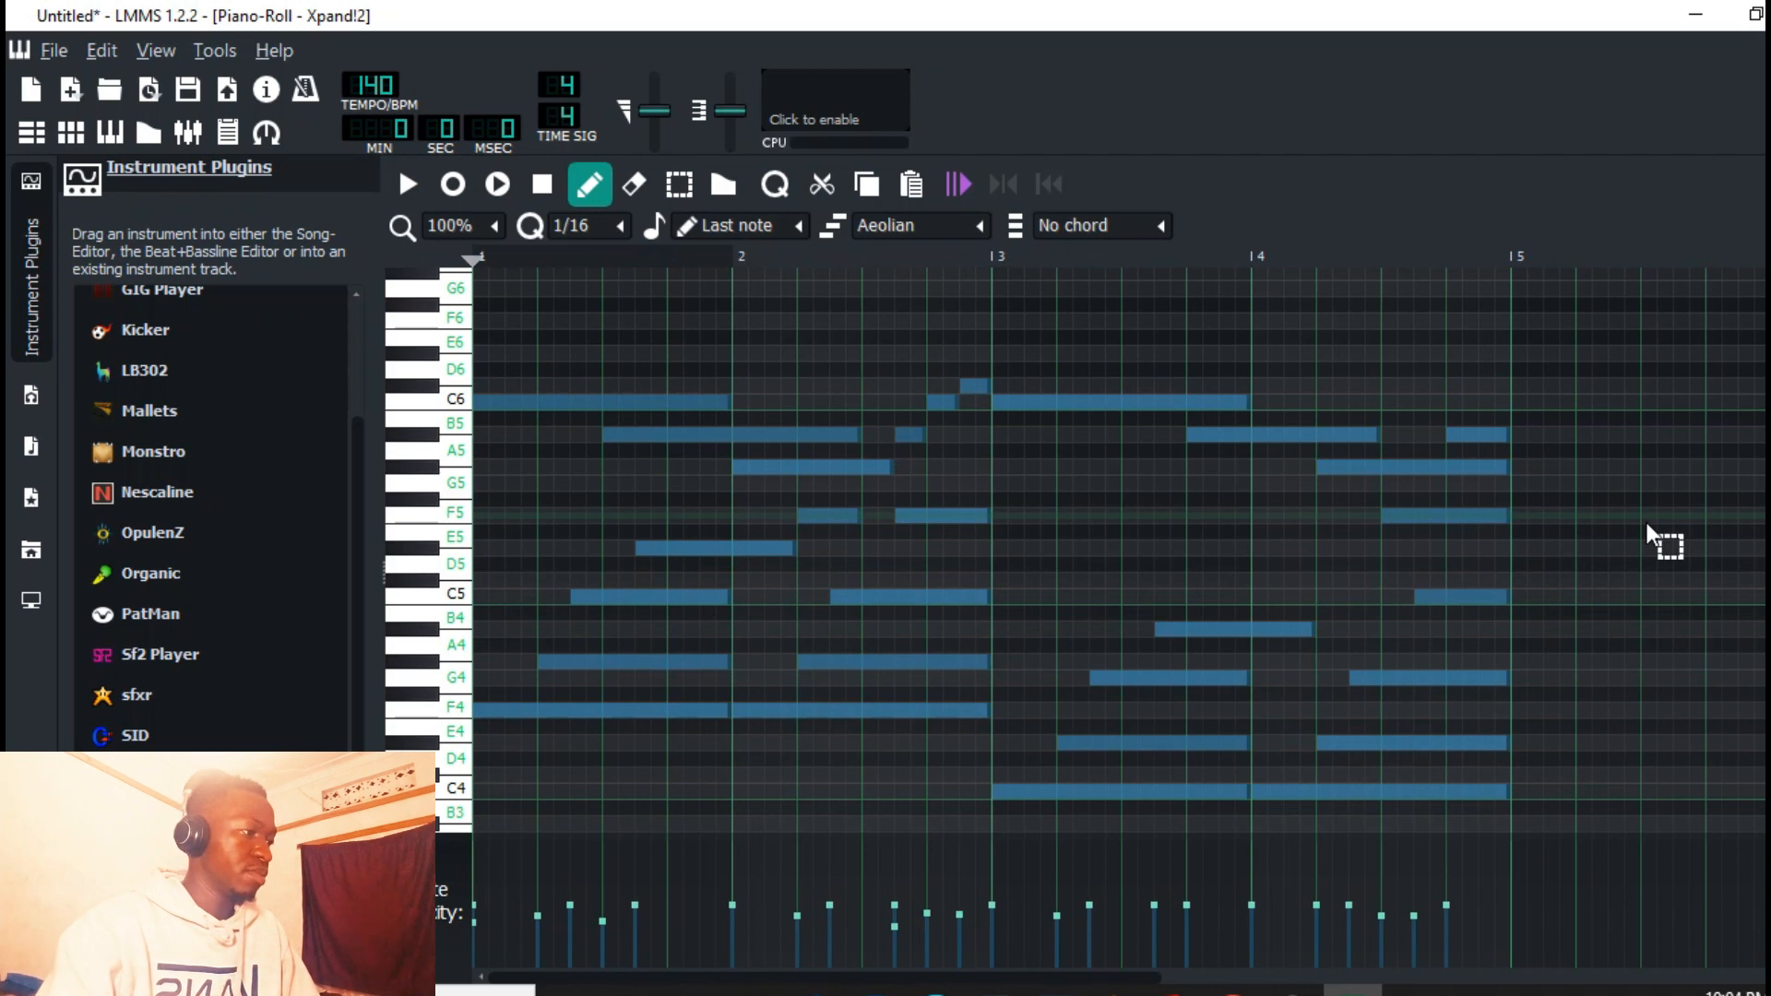
Step: Duplicate the full four-bar pattern into bars 5 to 8 and set the horizontal zoom to 50%
key("ctrl+v")
key("ctrl+Right")
key("ctrl+Right")
key("ctrl+Right")
key("ctrl+Right")
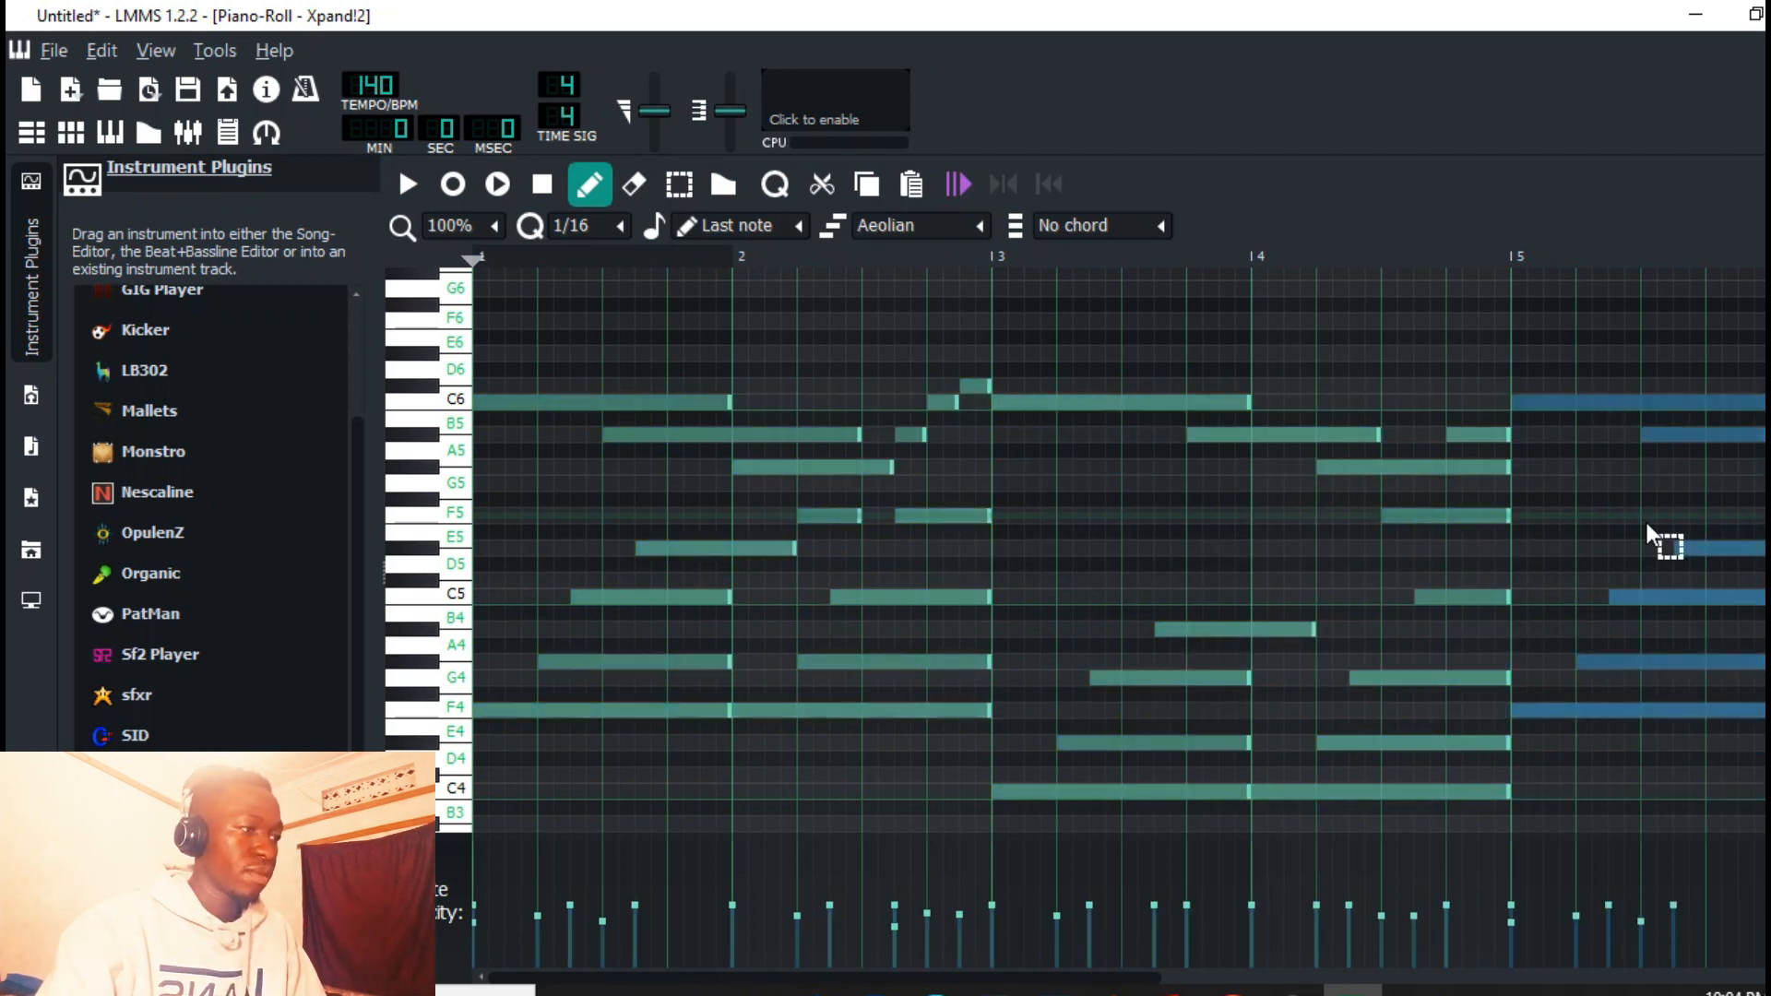
scroll(470, 241, "up", 1)
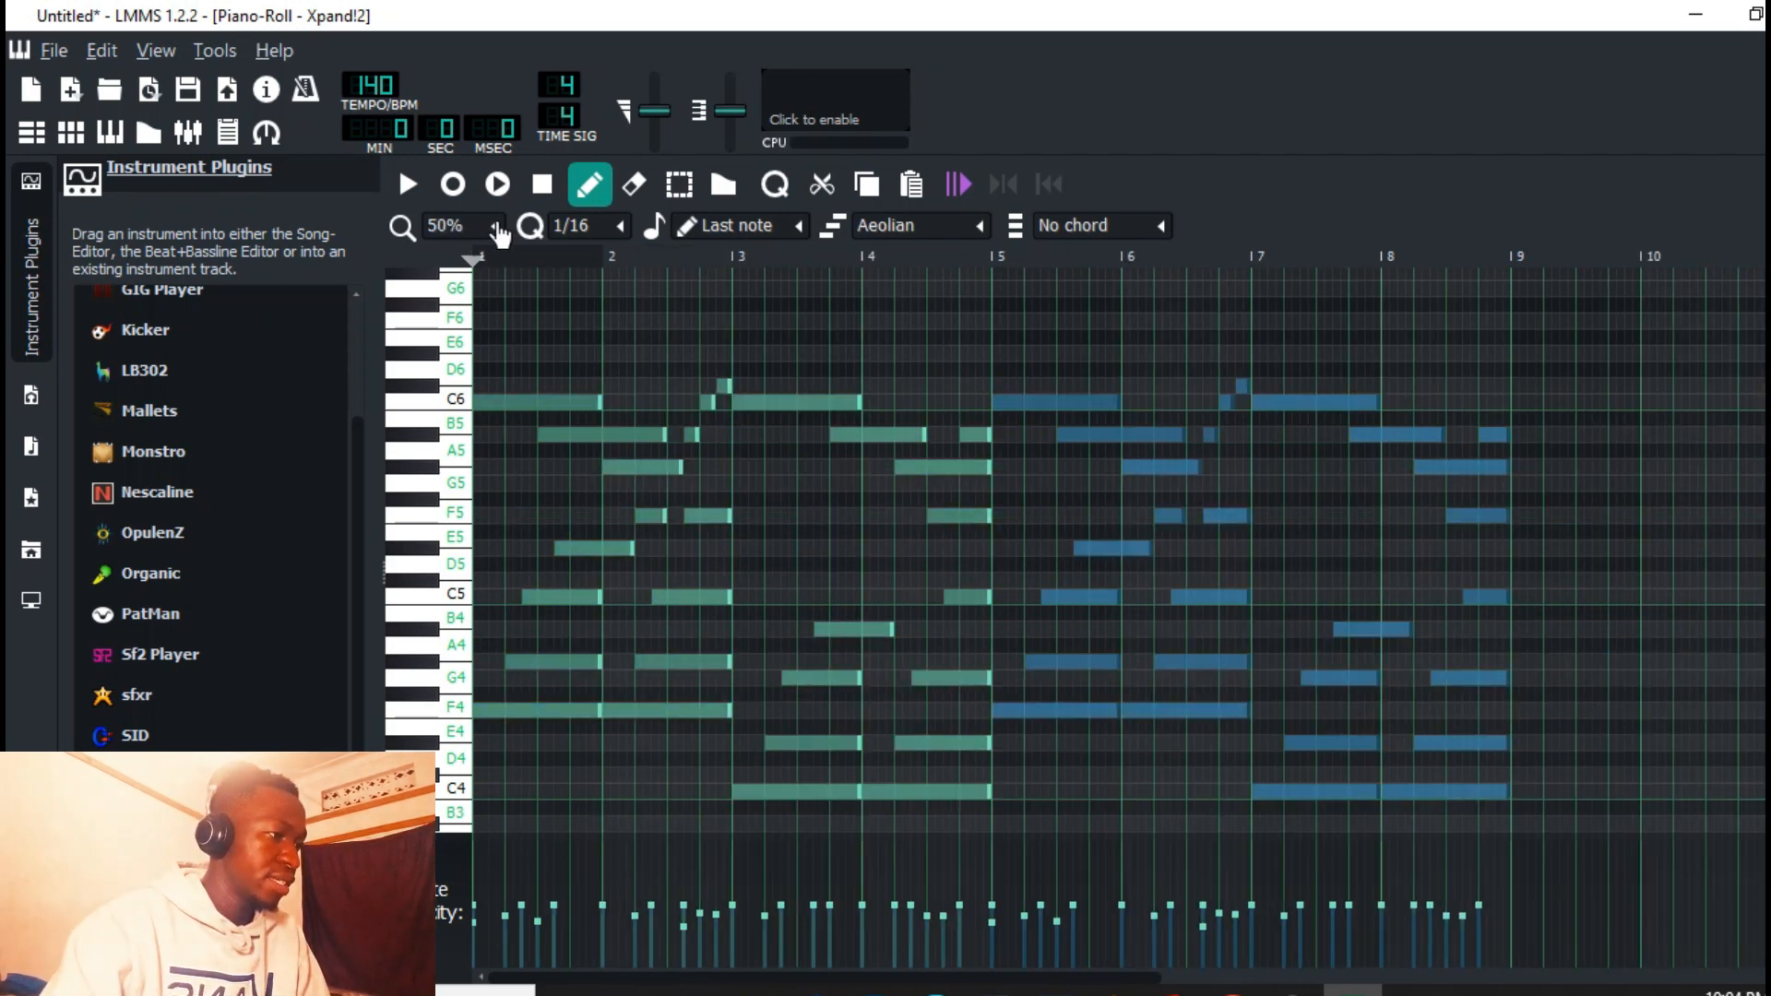
Step: Vary the bar 8 melody by replacing its G#5 with a short C#6 followed by a short C6, and play the pattern
left_click(1045, 404)
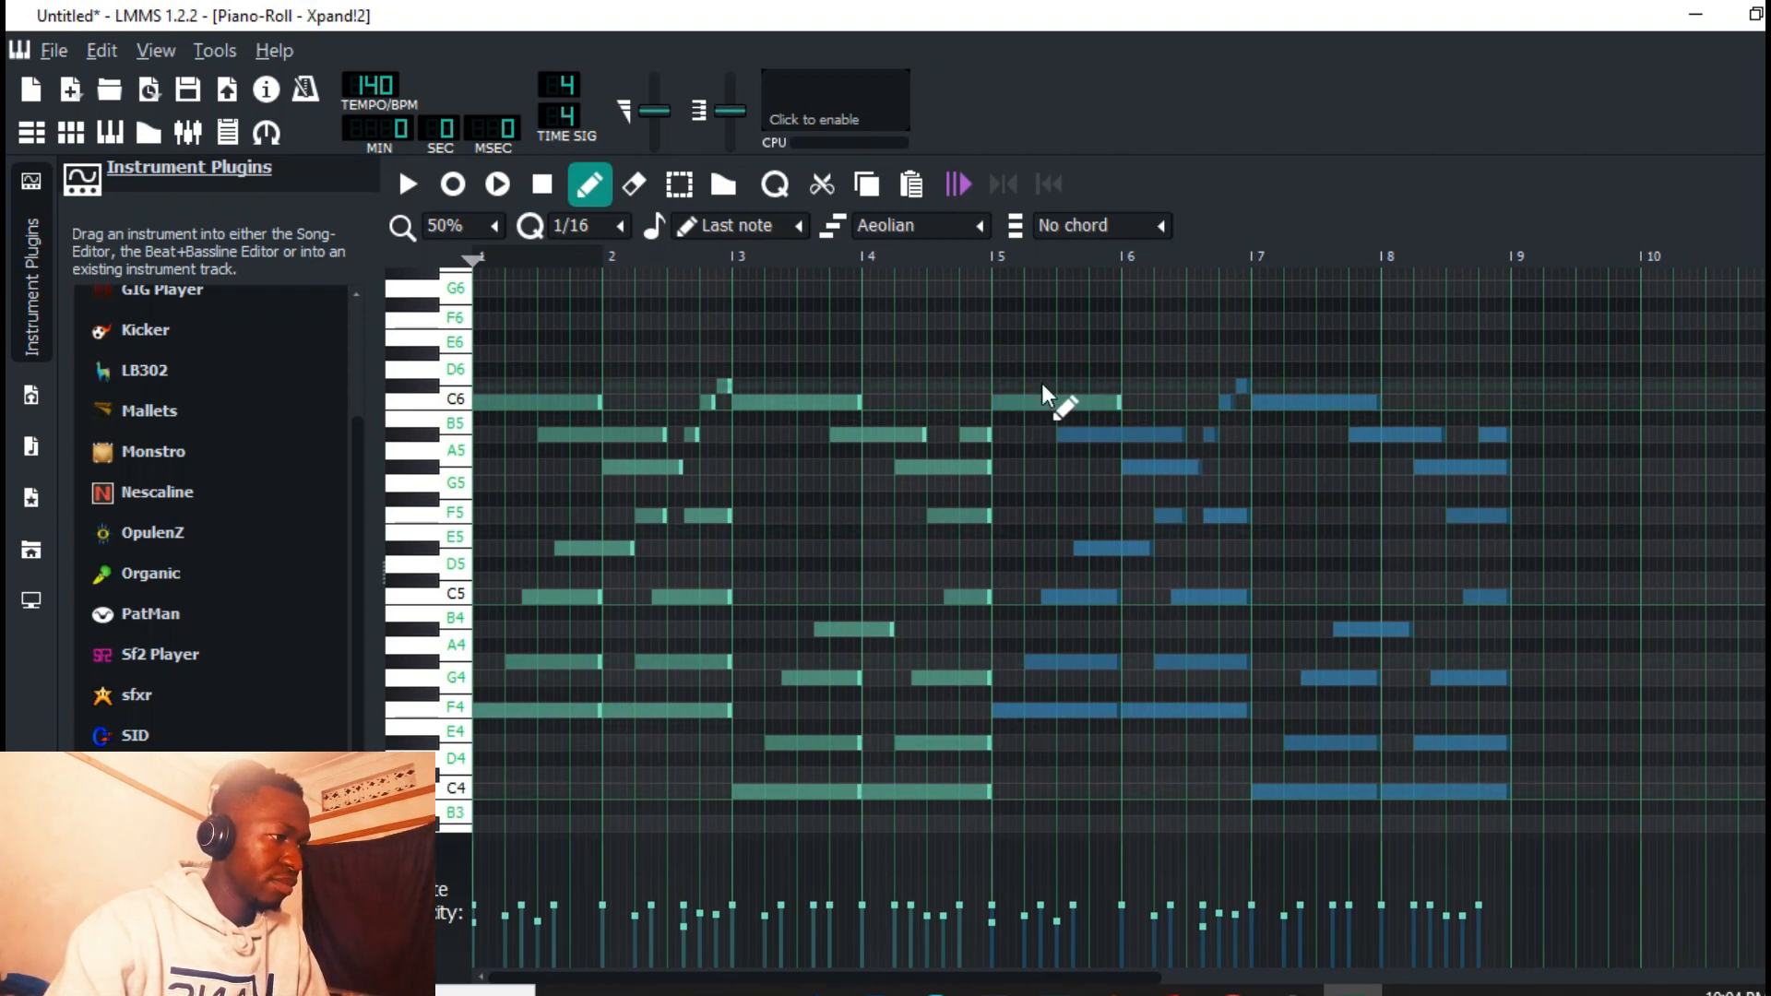
left_click(1418, 386)
key("space")
left_click_drag(1505, 392, 1453, 391)
left_click(1452, 402)
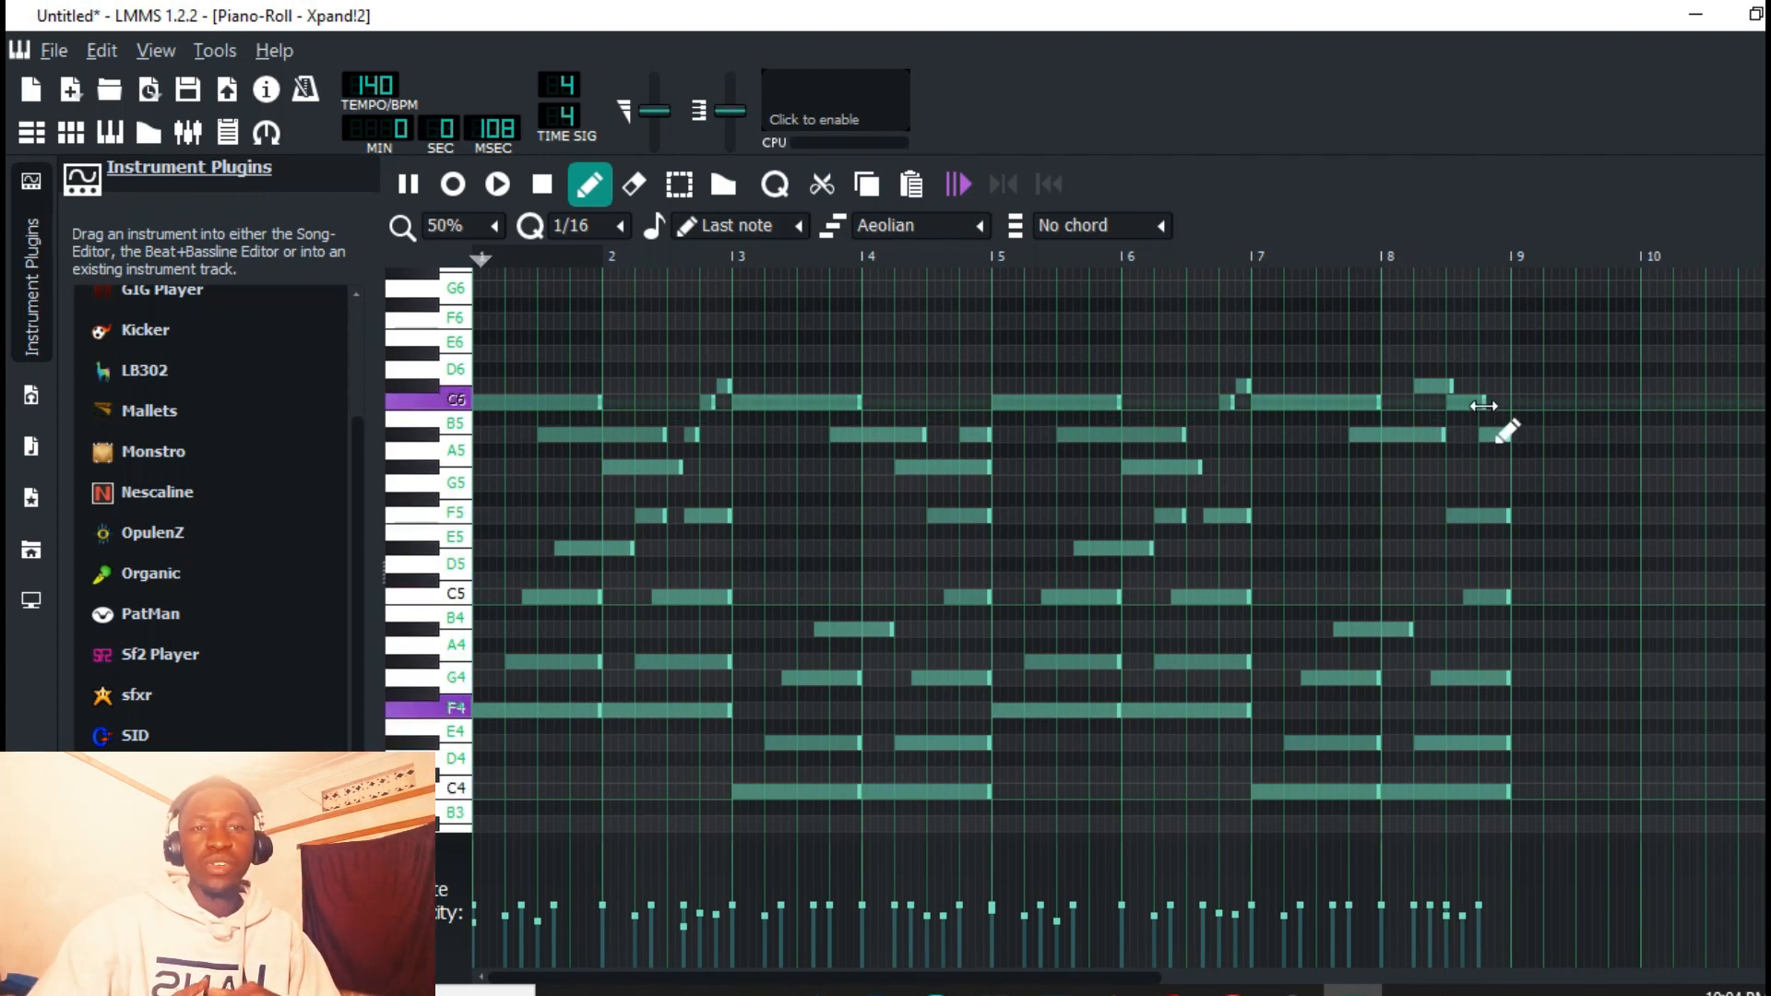
Step: Stop playback and transpose all the selected notes up one octave
key("space")
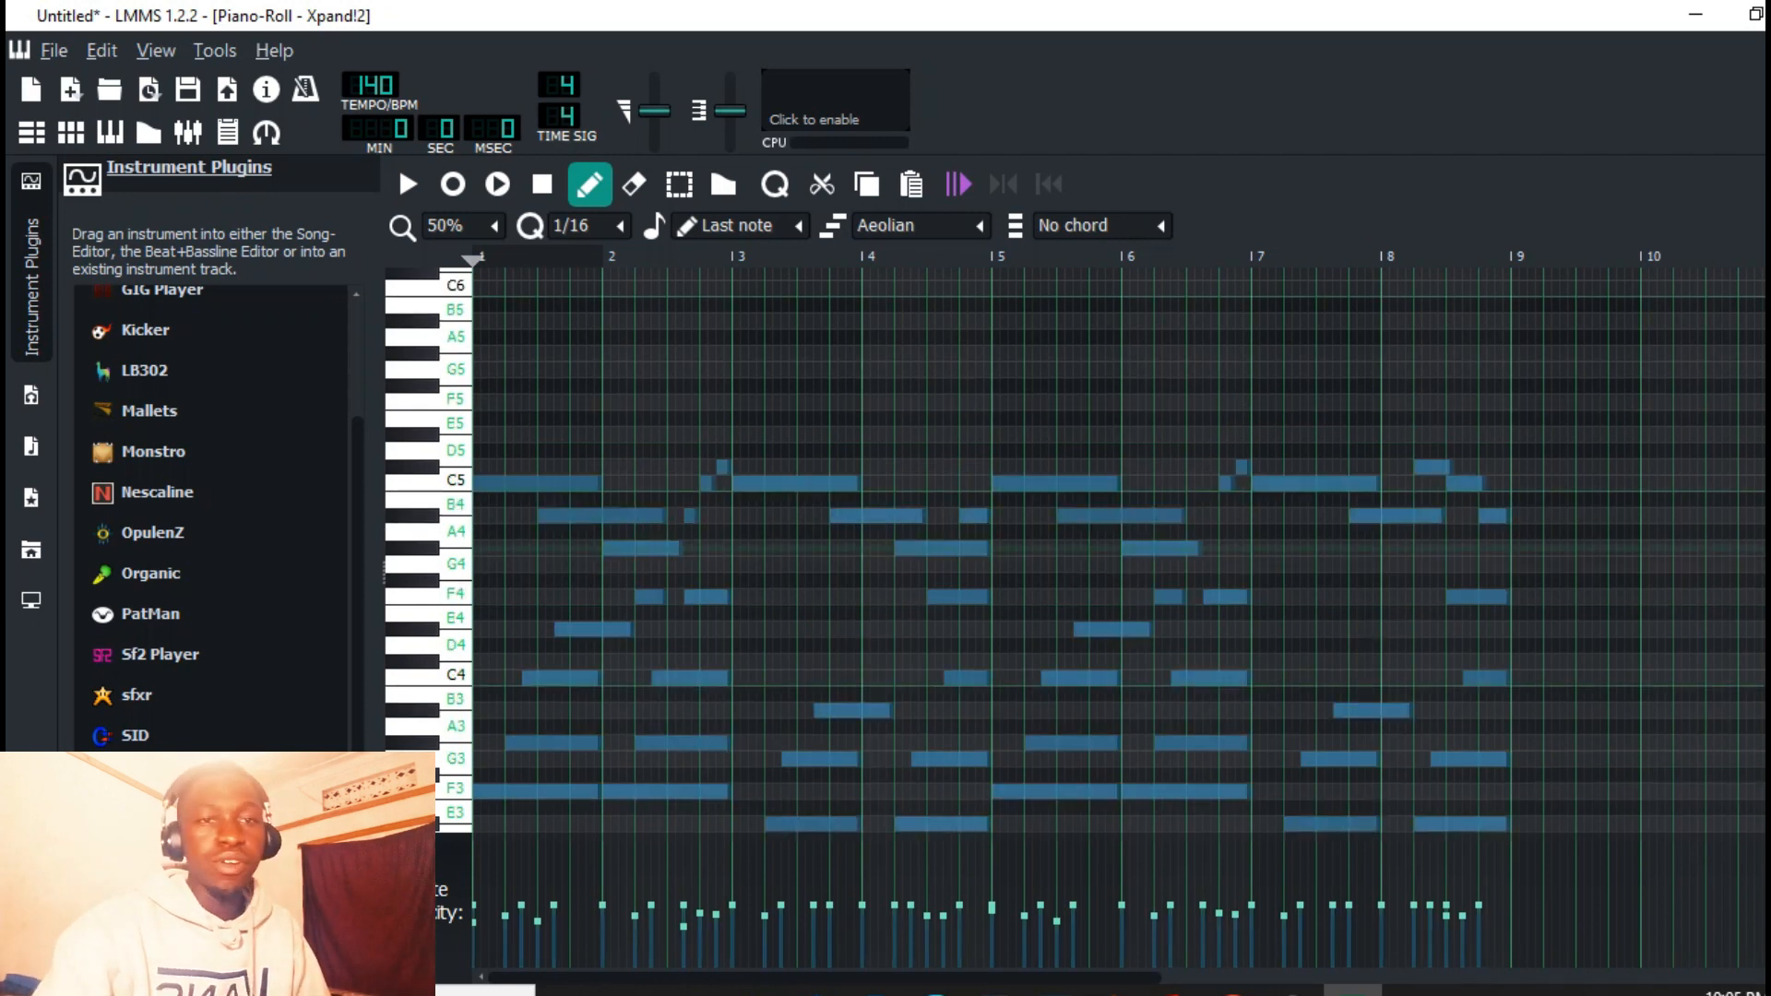
key("ctrl+Up")
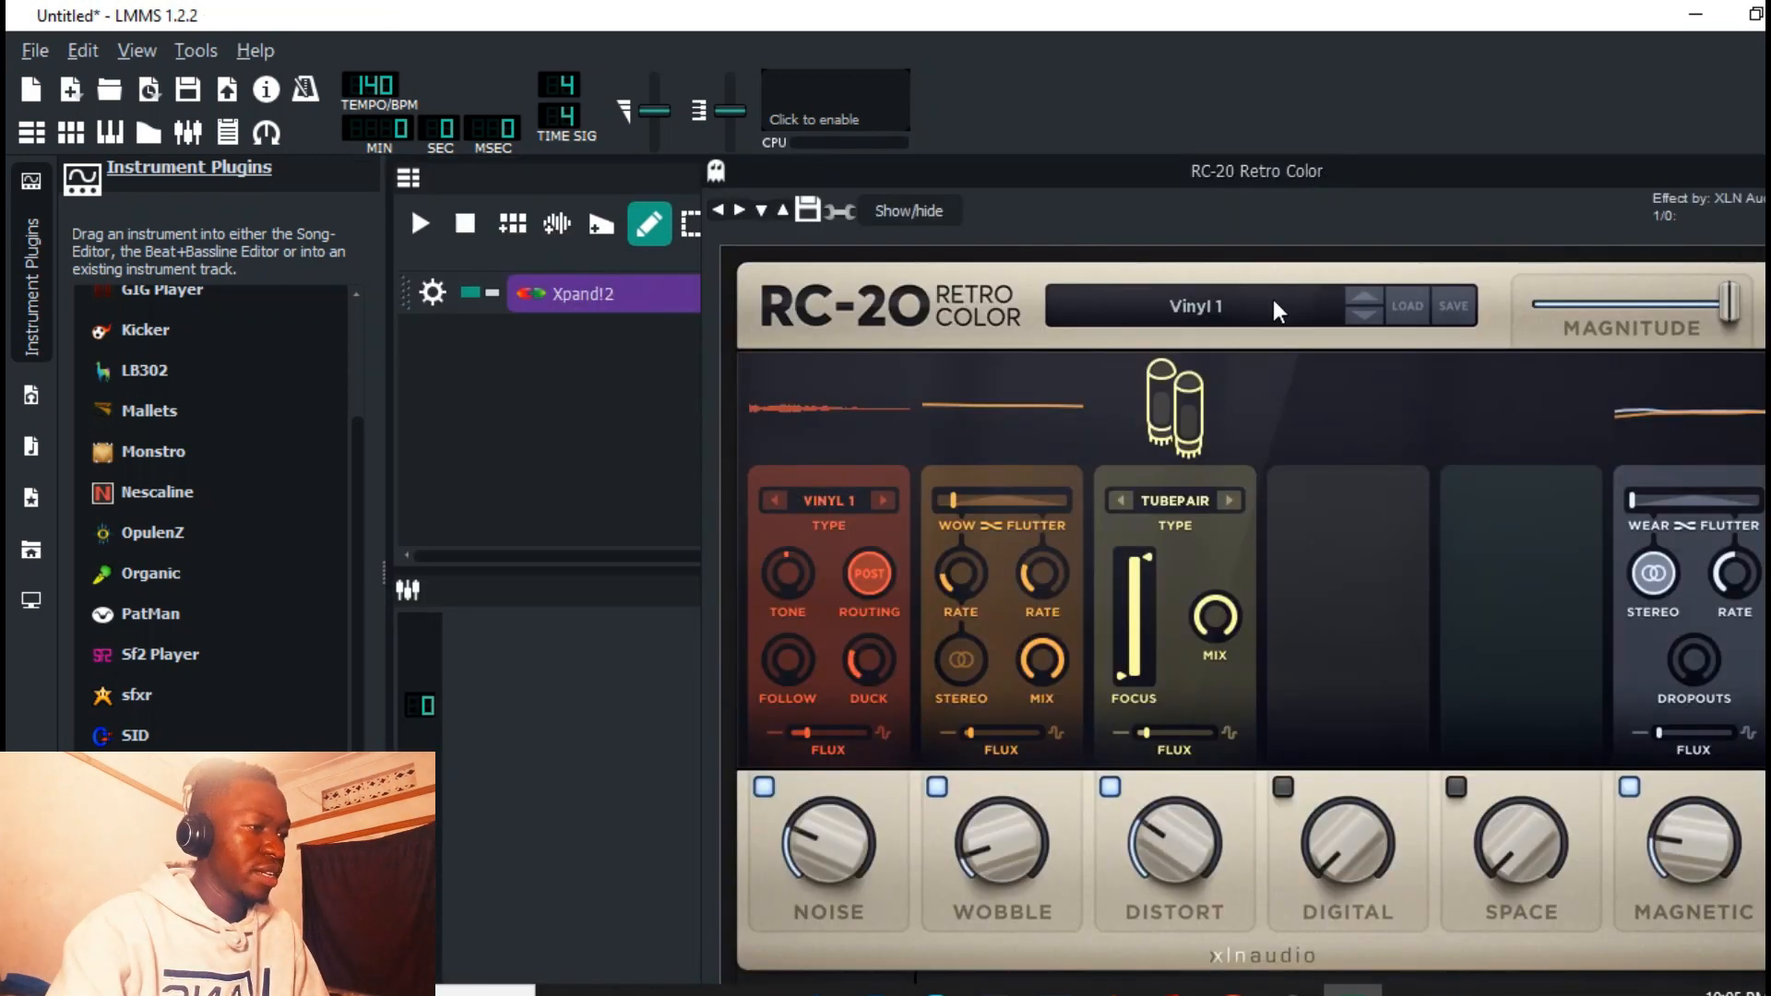
Step: Load the "clean wobble" user preset in RC-20 Retro Color and play the song with the whole plugin in view
left_click(1273, 305)
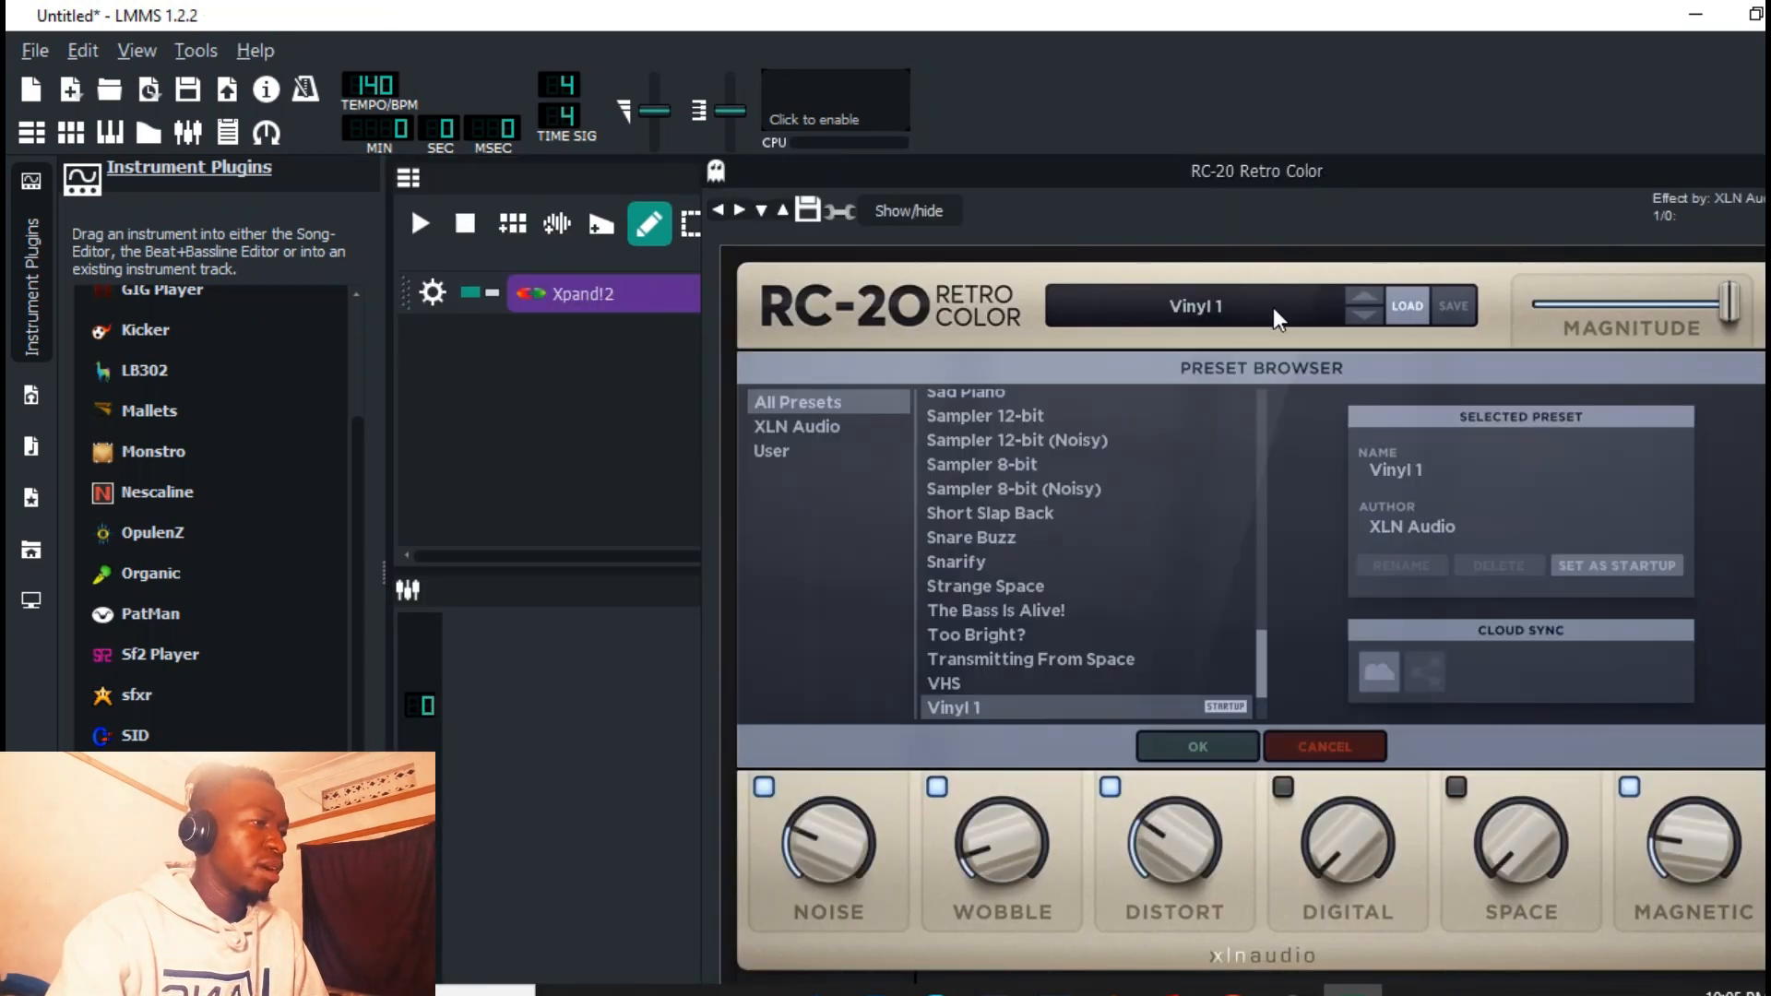
left_click(787, 459)
left_click(1020, 408)
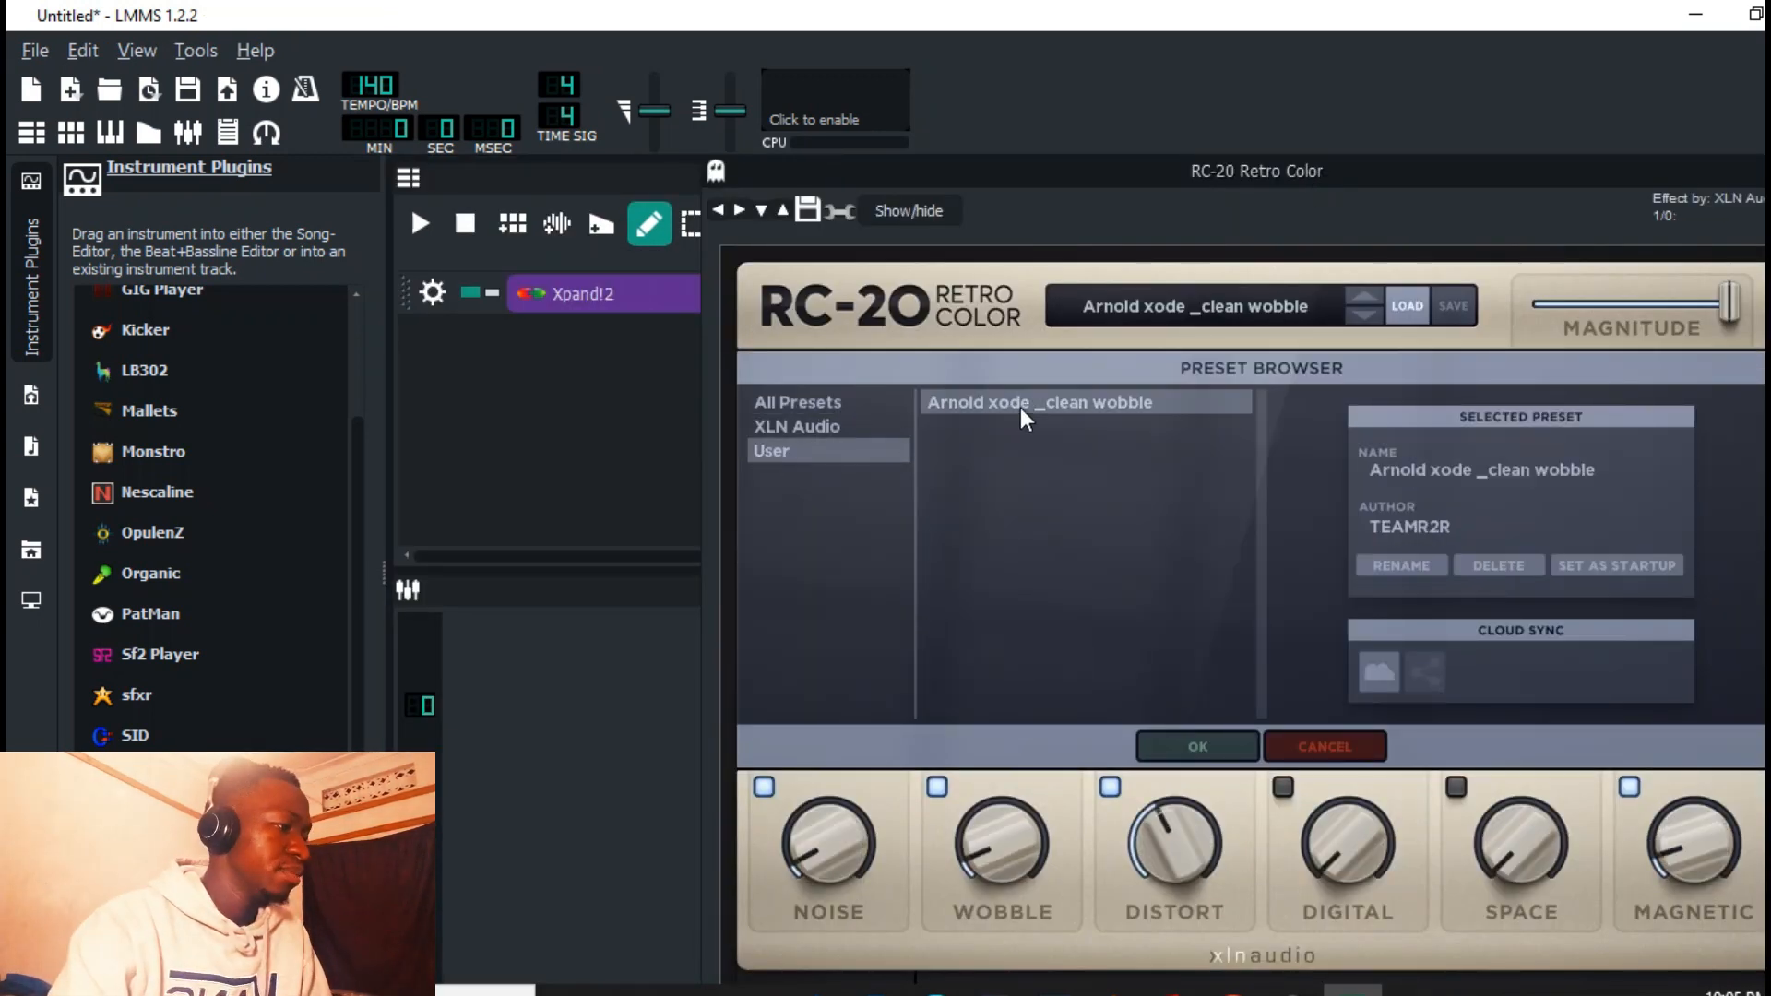
left_click(420, 223)
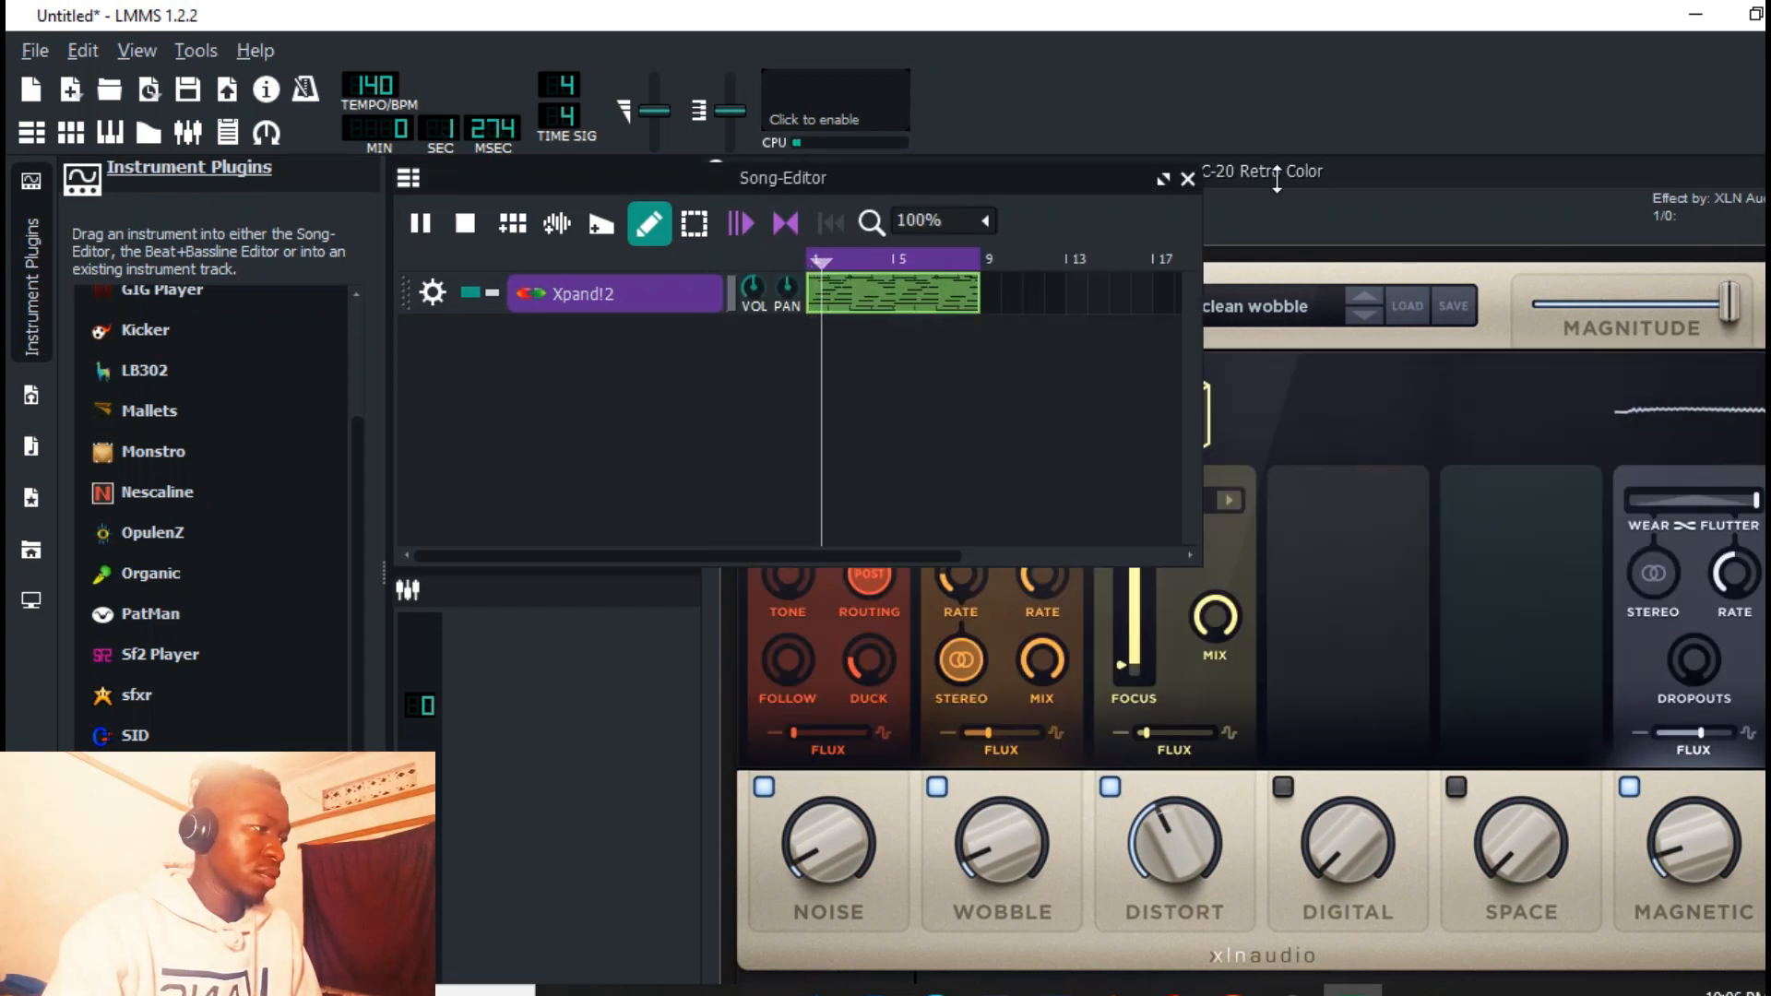
left_click(1334, 180)
left_click_drag(1331, 175, 1237, 176)
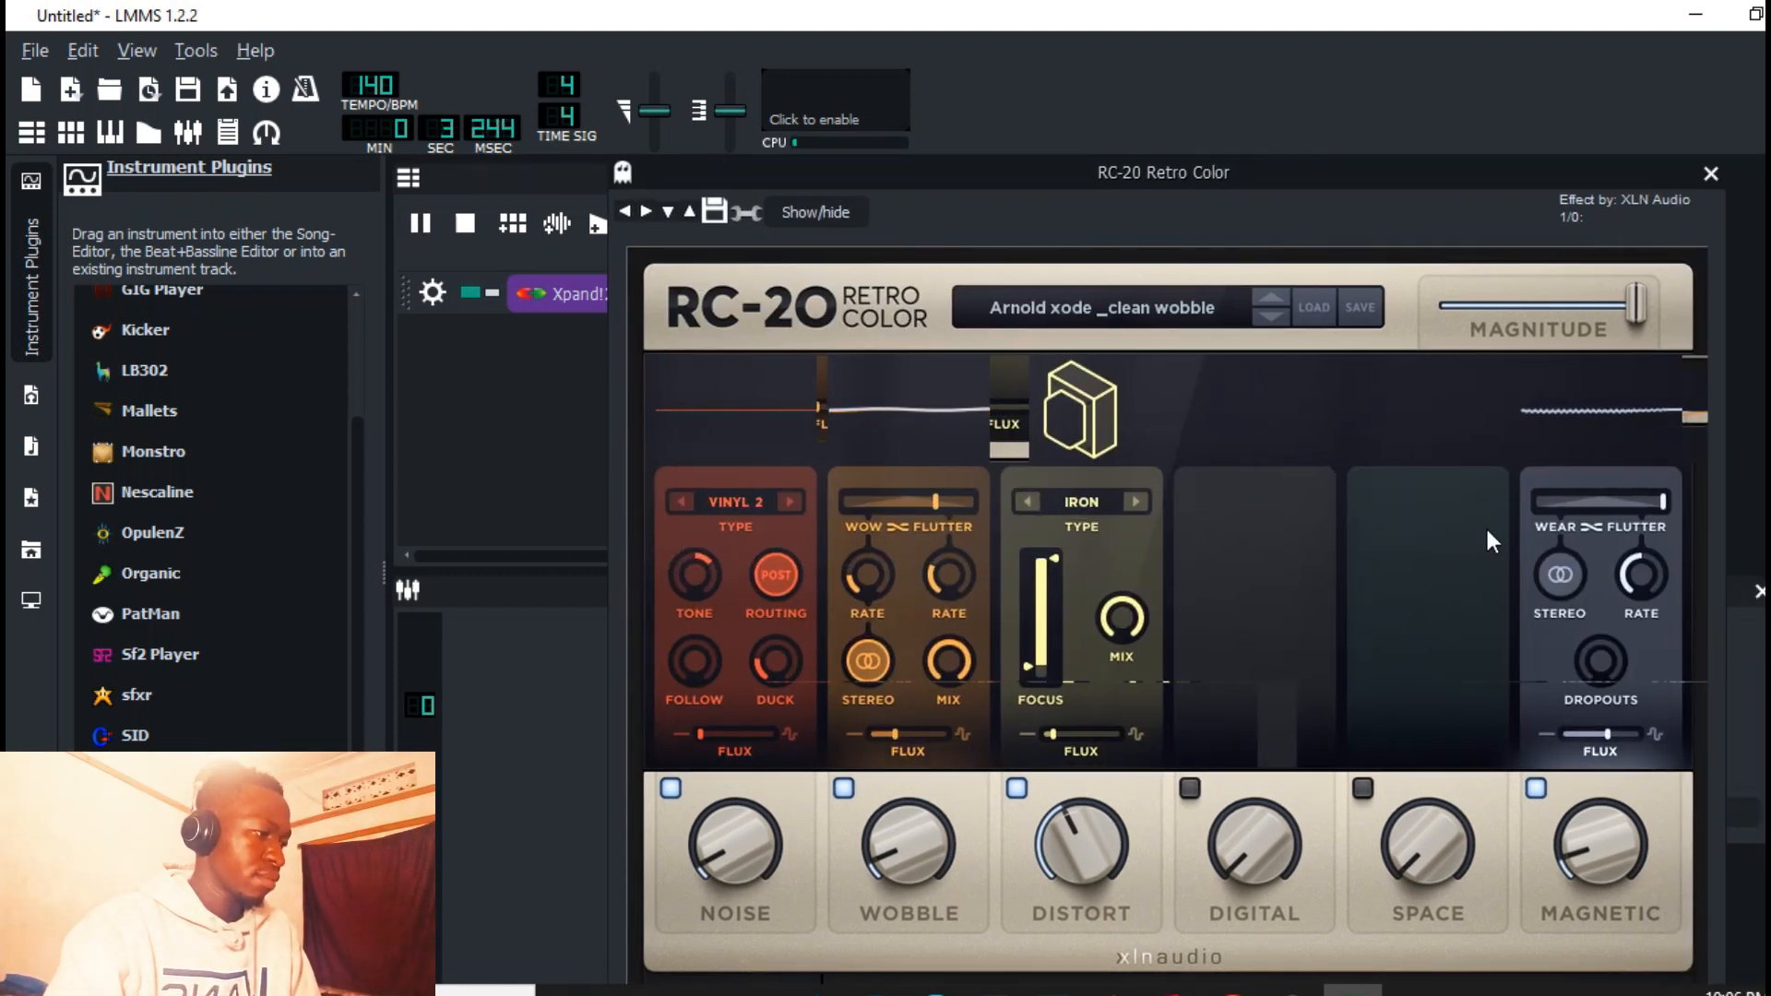
Step: Enable the RC-20 Space module at a low amount, lower its upper focus limit to 3572 Hz, and stop playback
left_click(1363, 788)
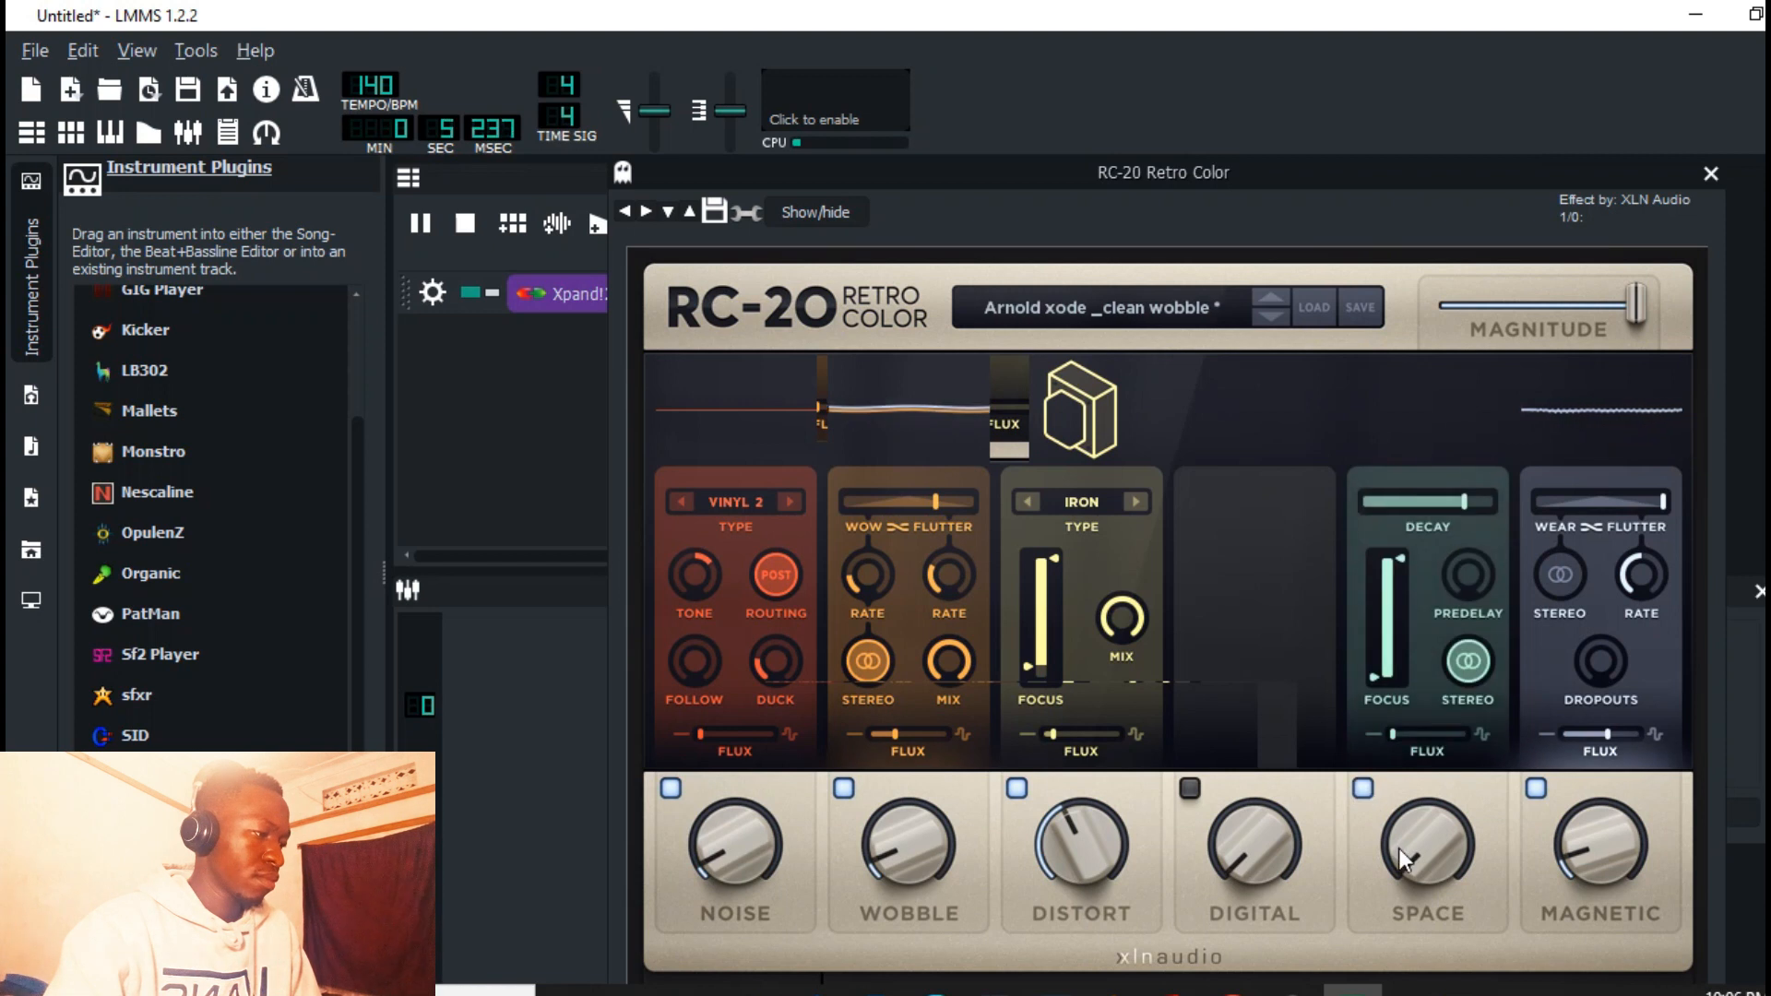
left_click_drag(1415, 867, 1420, 808)
left_click_drag(1398, 564, 1398, 596)
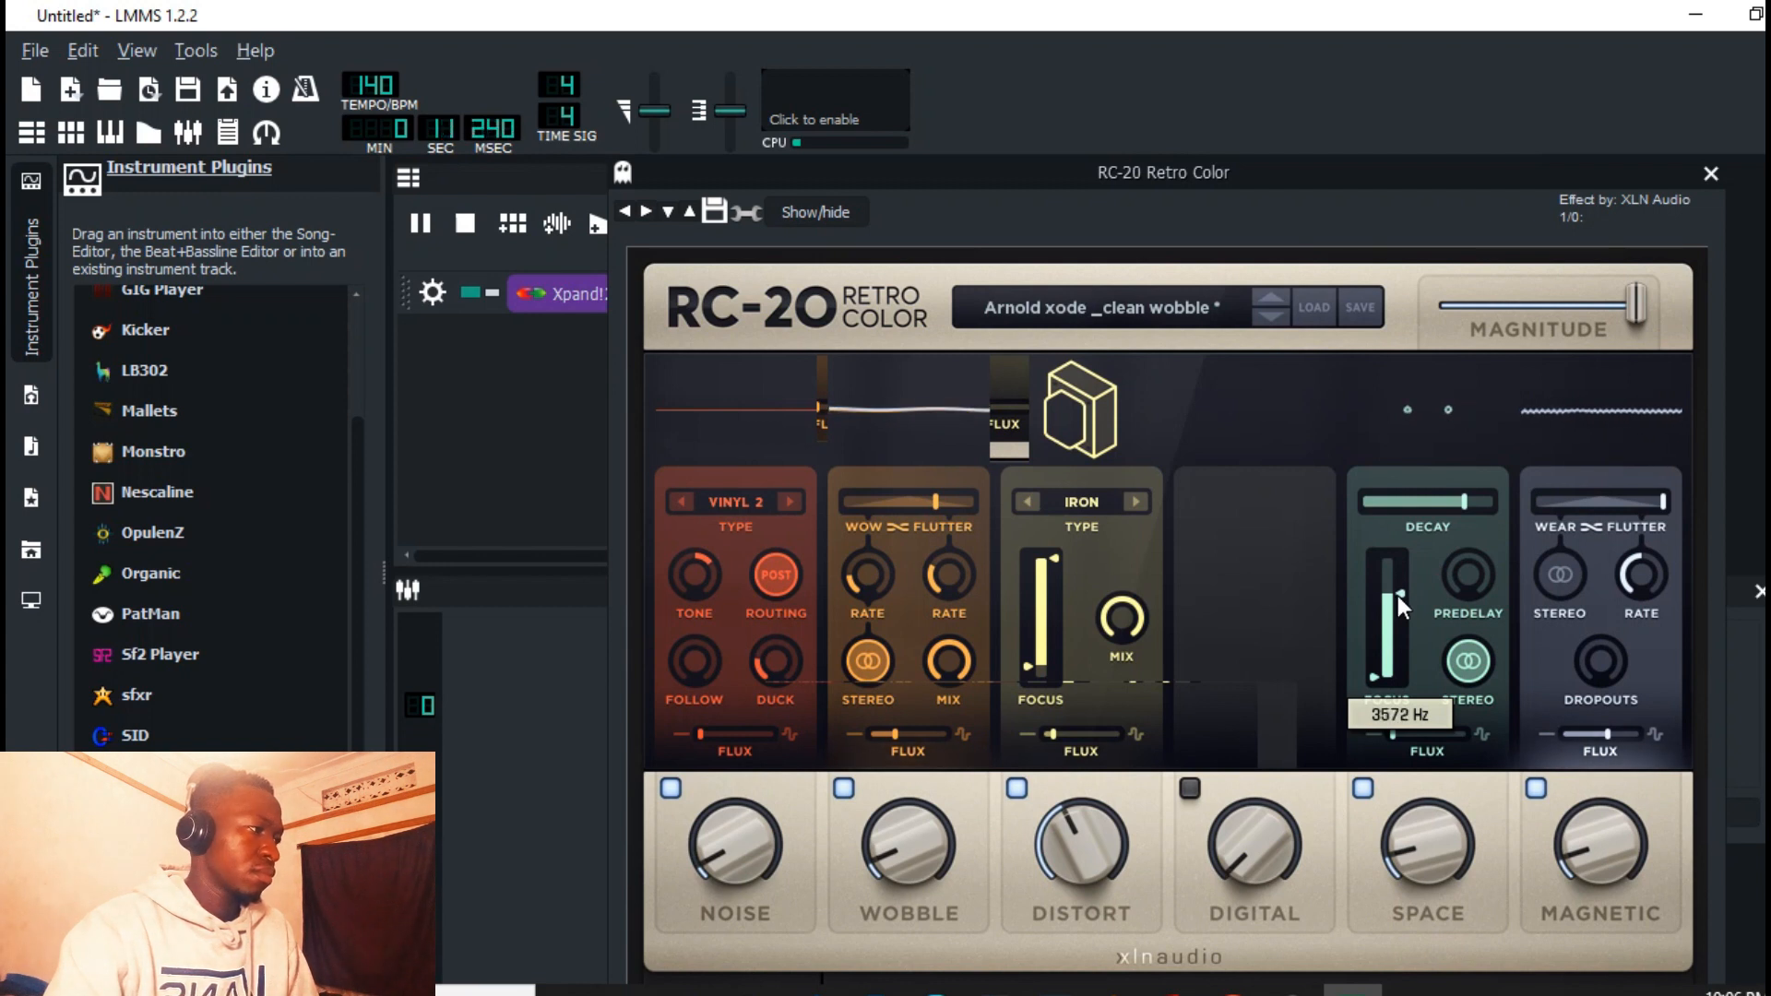
left_click(1705, 176)
left_click(471, 226)
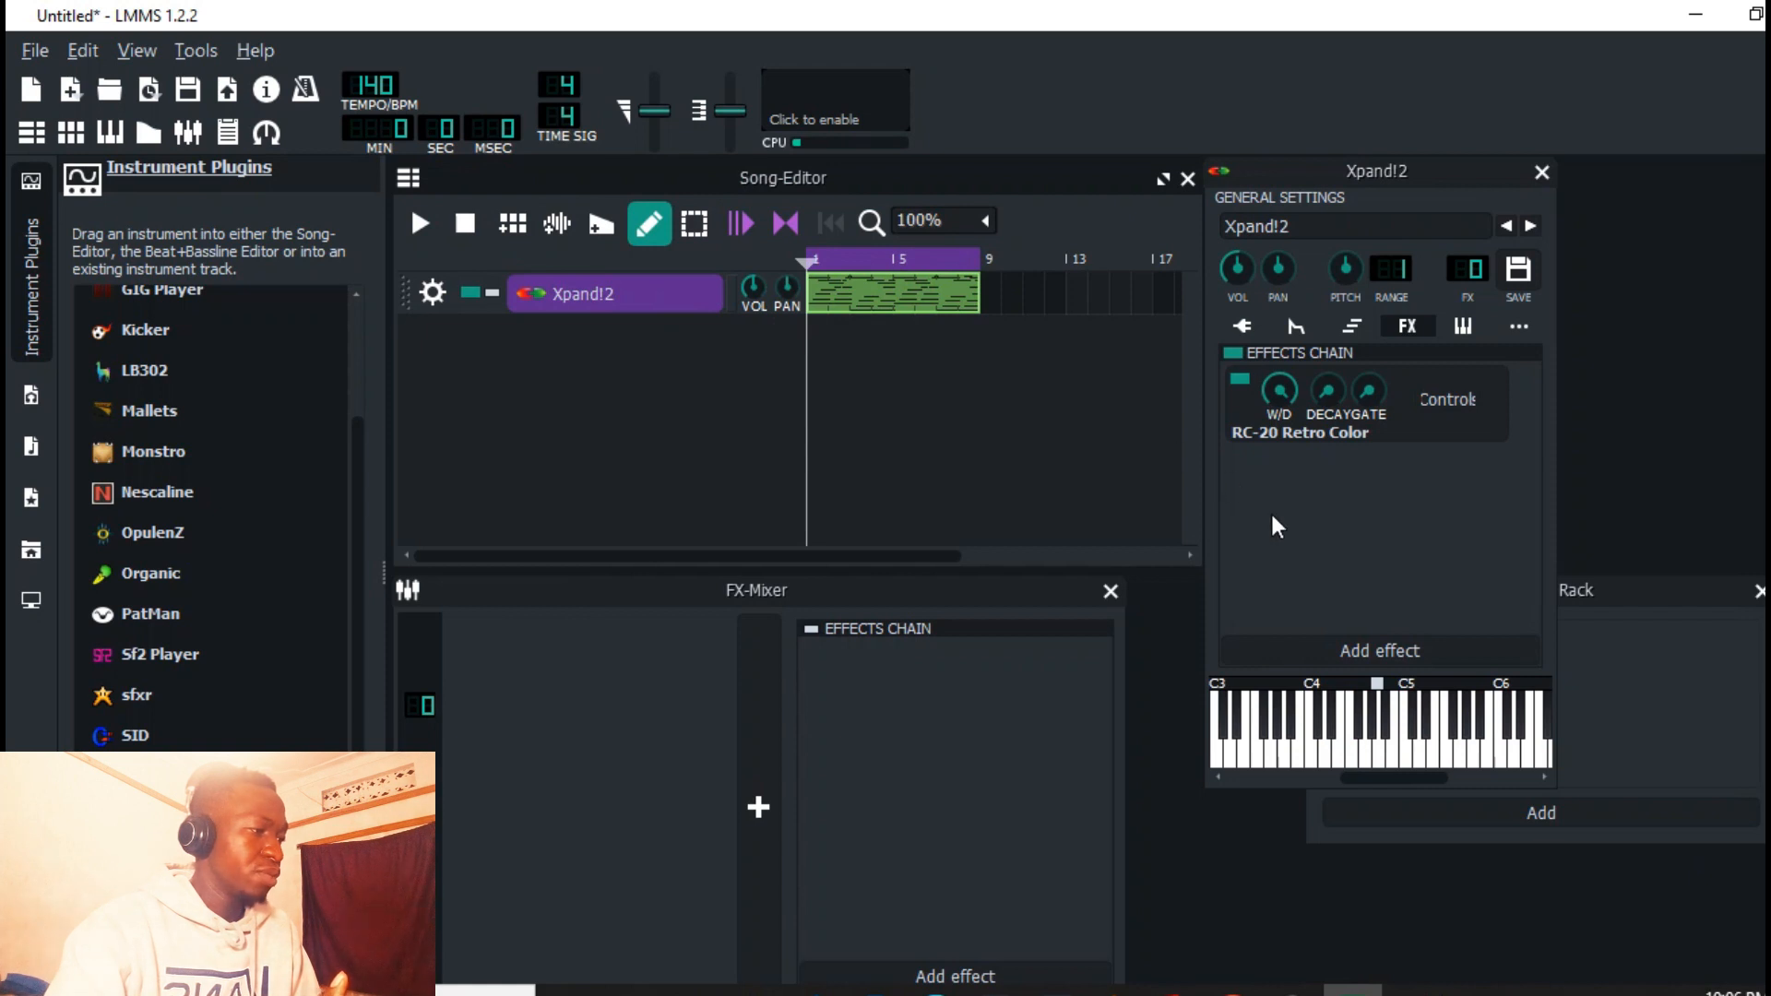
Step: Add the LMMS Equalizer to the Xpand!2 effects chain after RC-20 Retro Color and play the song
left_click(1414, 650)
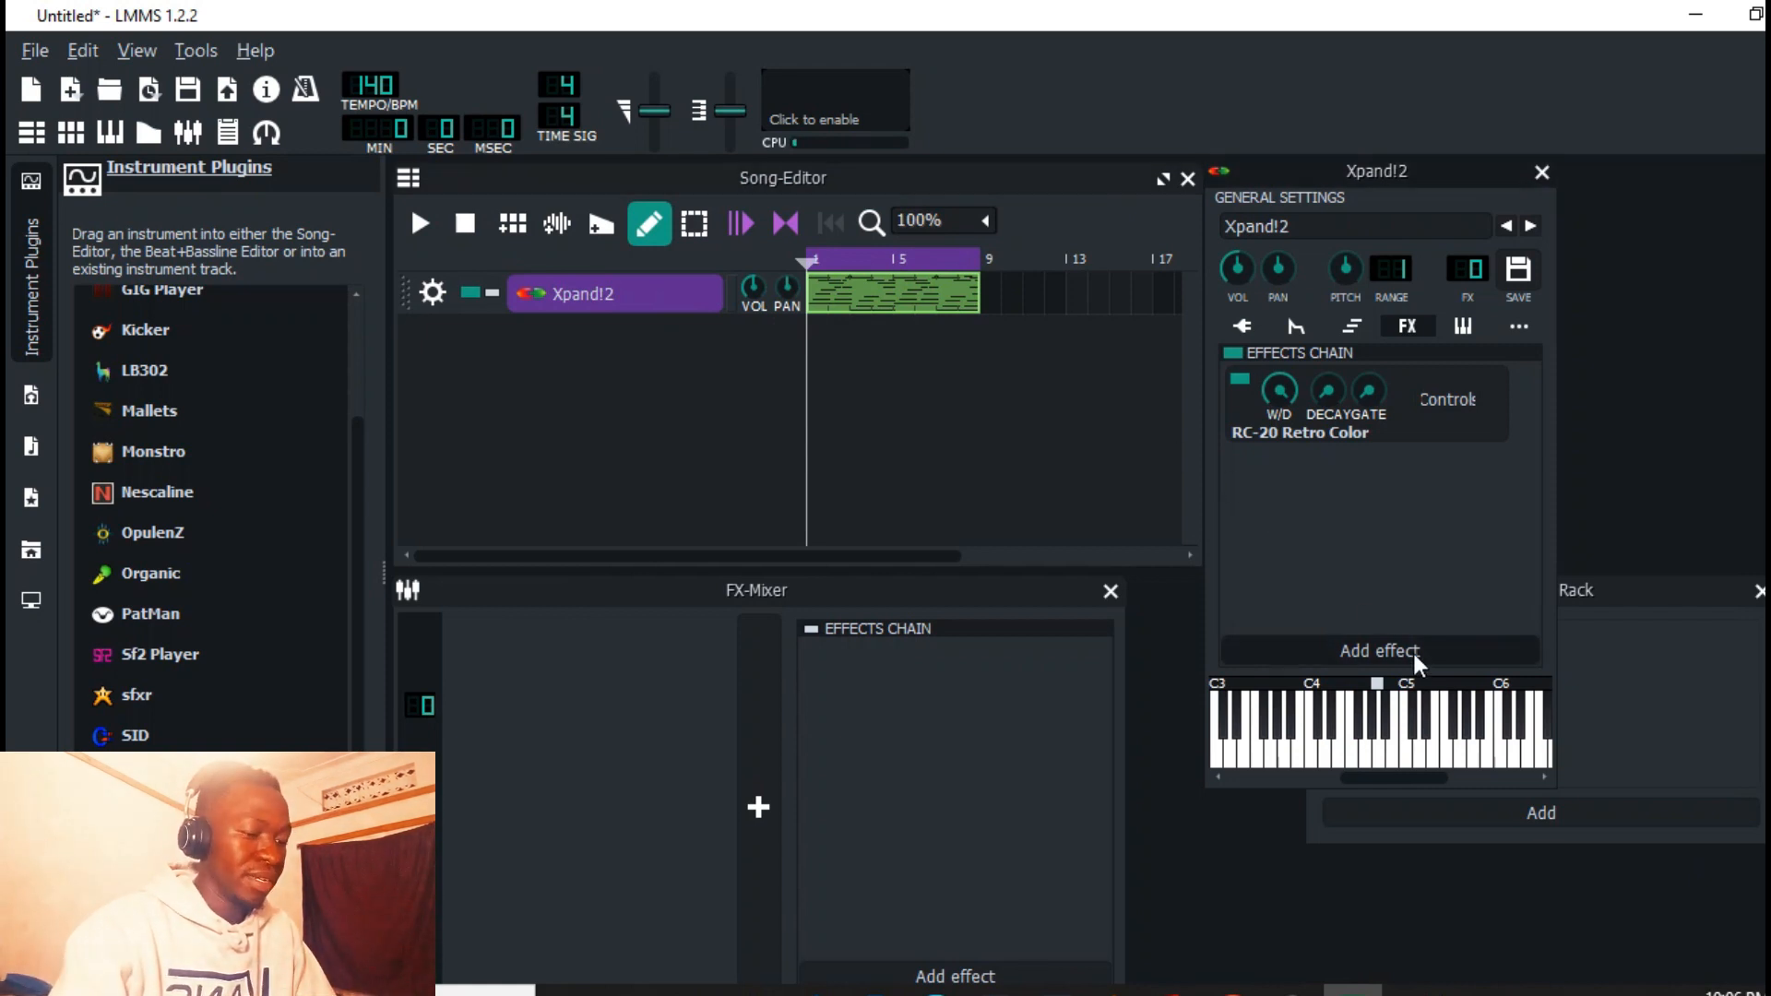
type("eq")
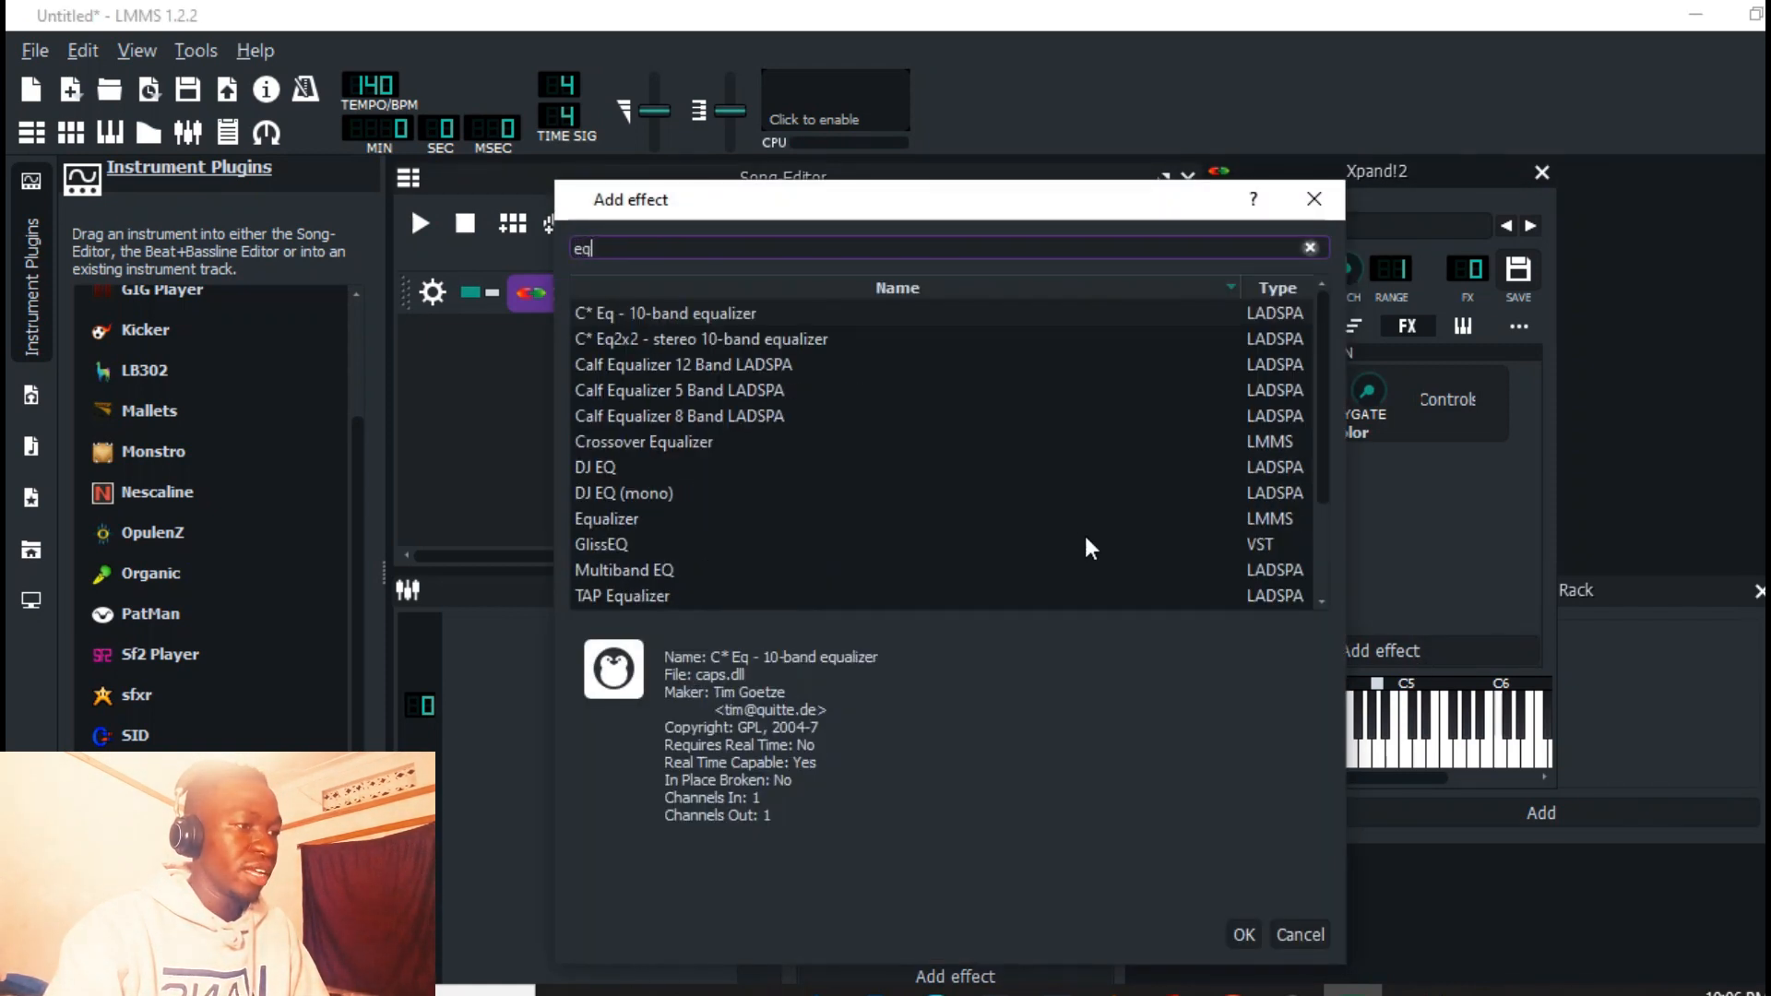
double_click(600, 518)
key("space")
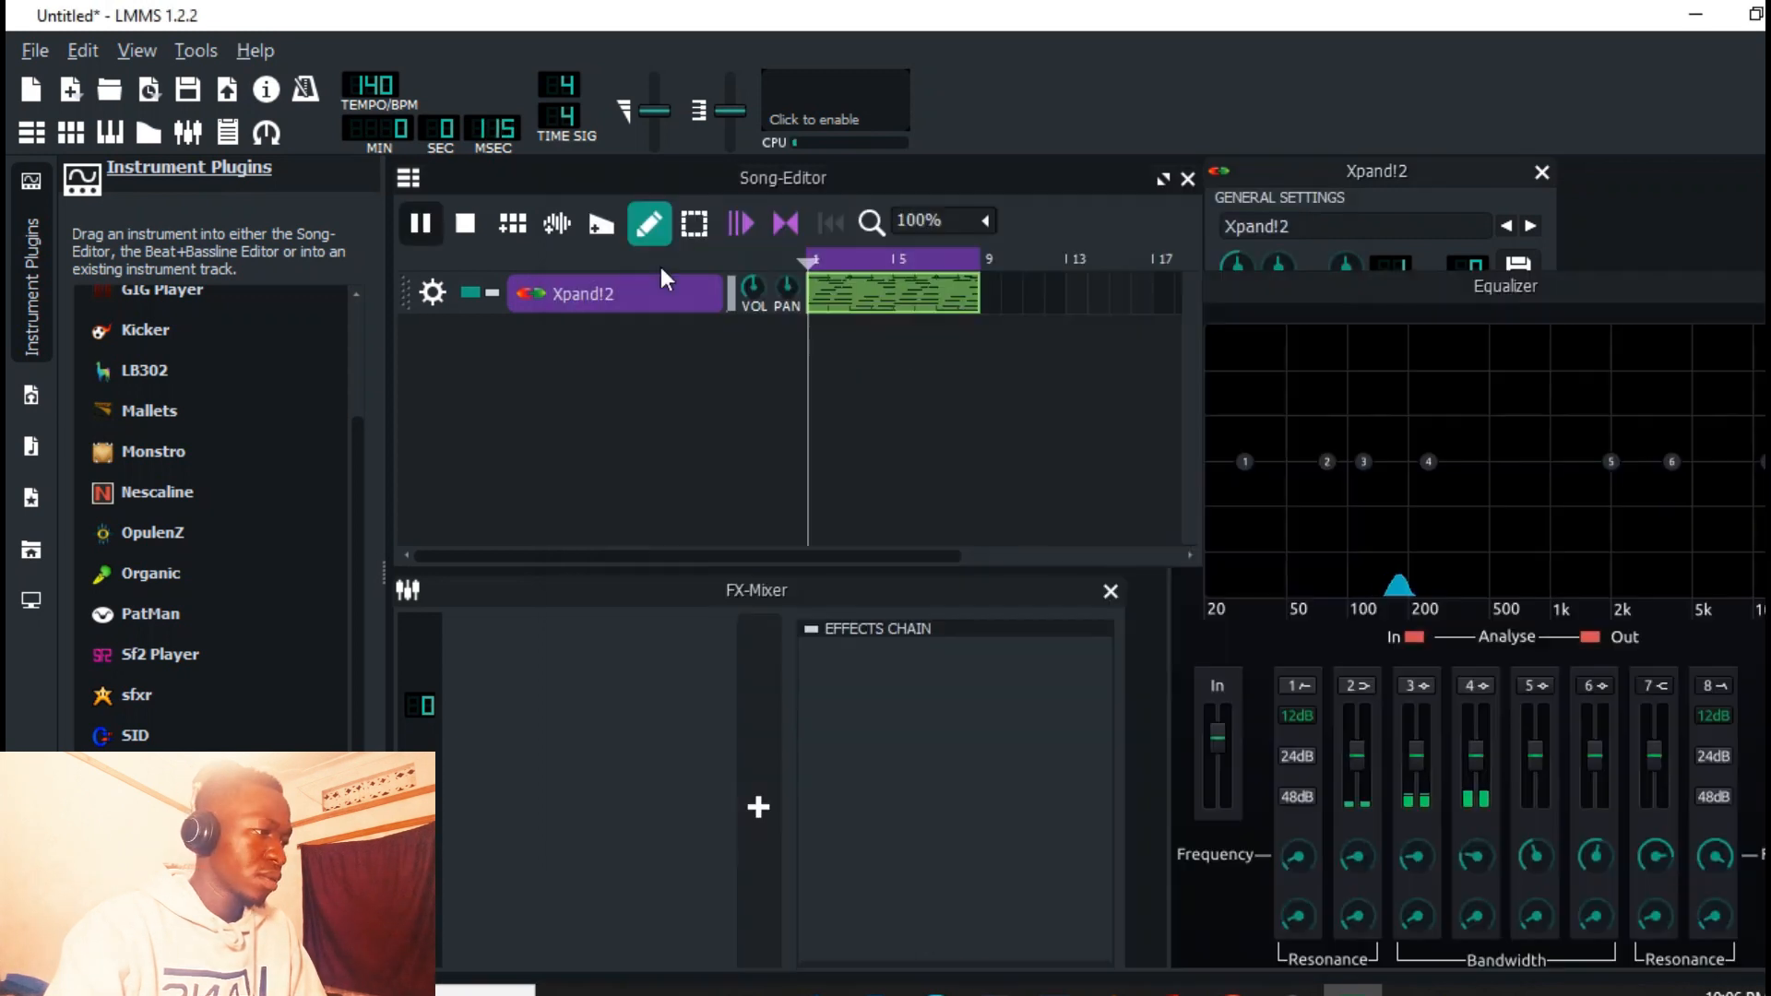
Step: Apply a 48 dB high-pass filter near 100 Hz with equalizer band 1, close the equalizer and stop playback
left_click_drag(1247, 460, 1342, 461)
left_click_drag(1735, 294, 1624, 319)
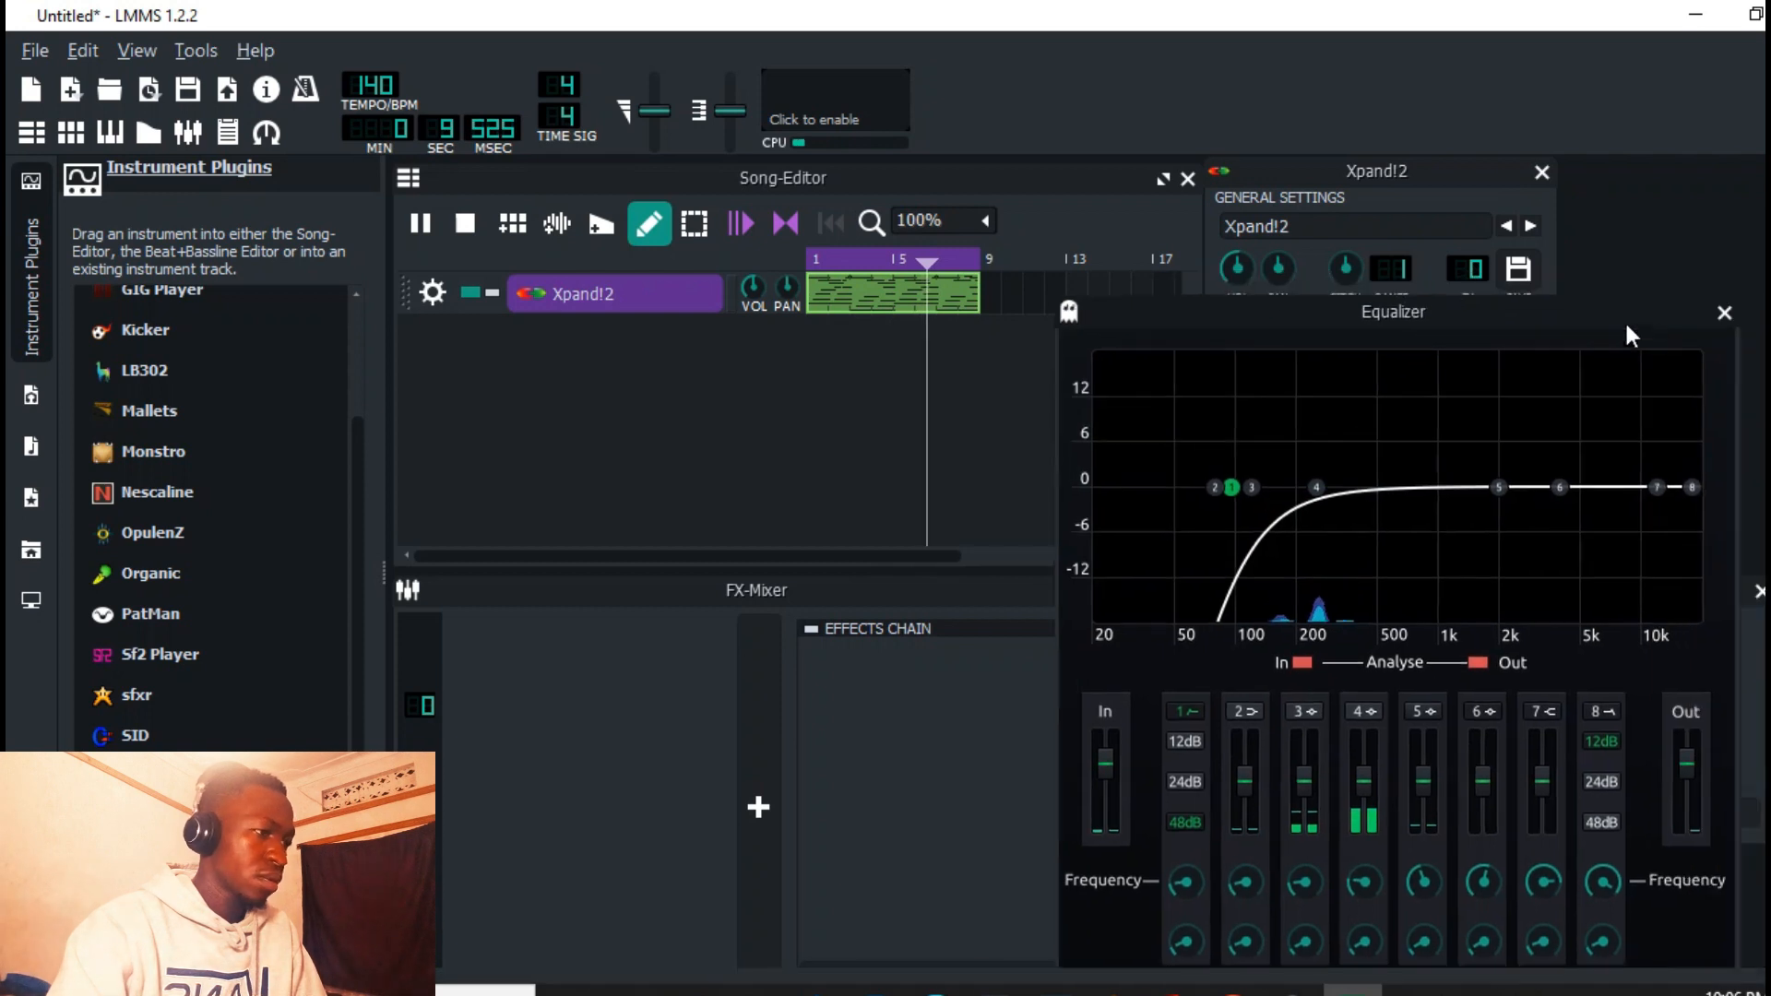
left_click(1722, 313)
left_click(466, 225)
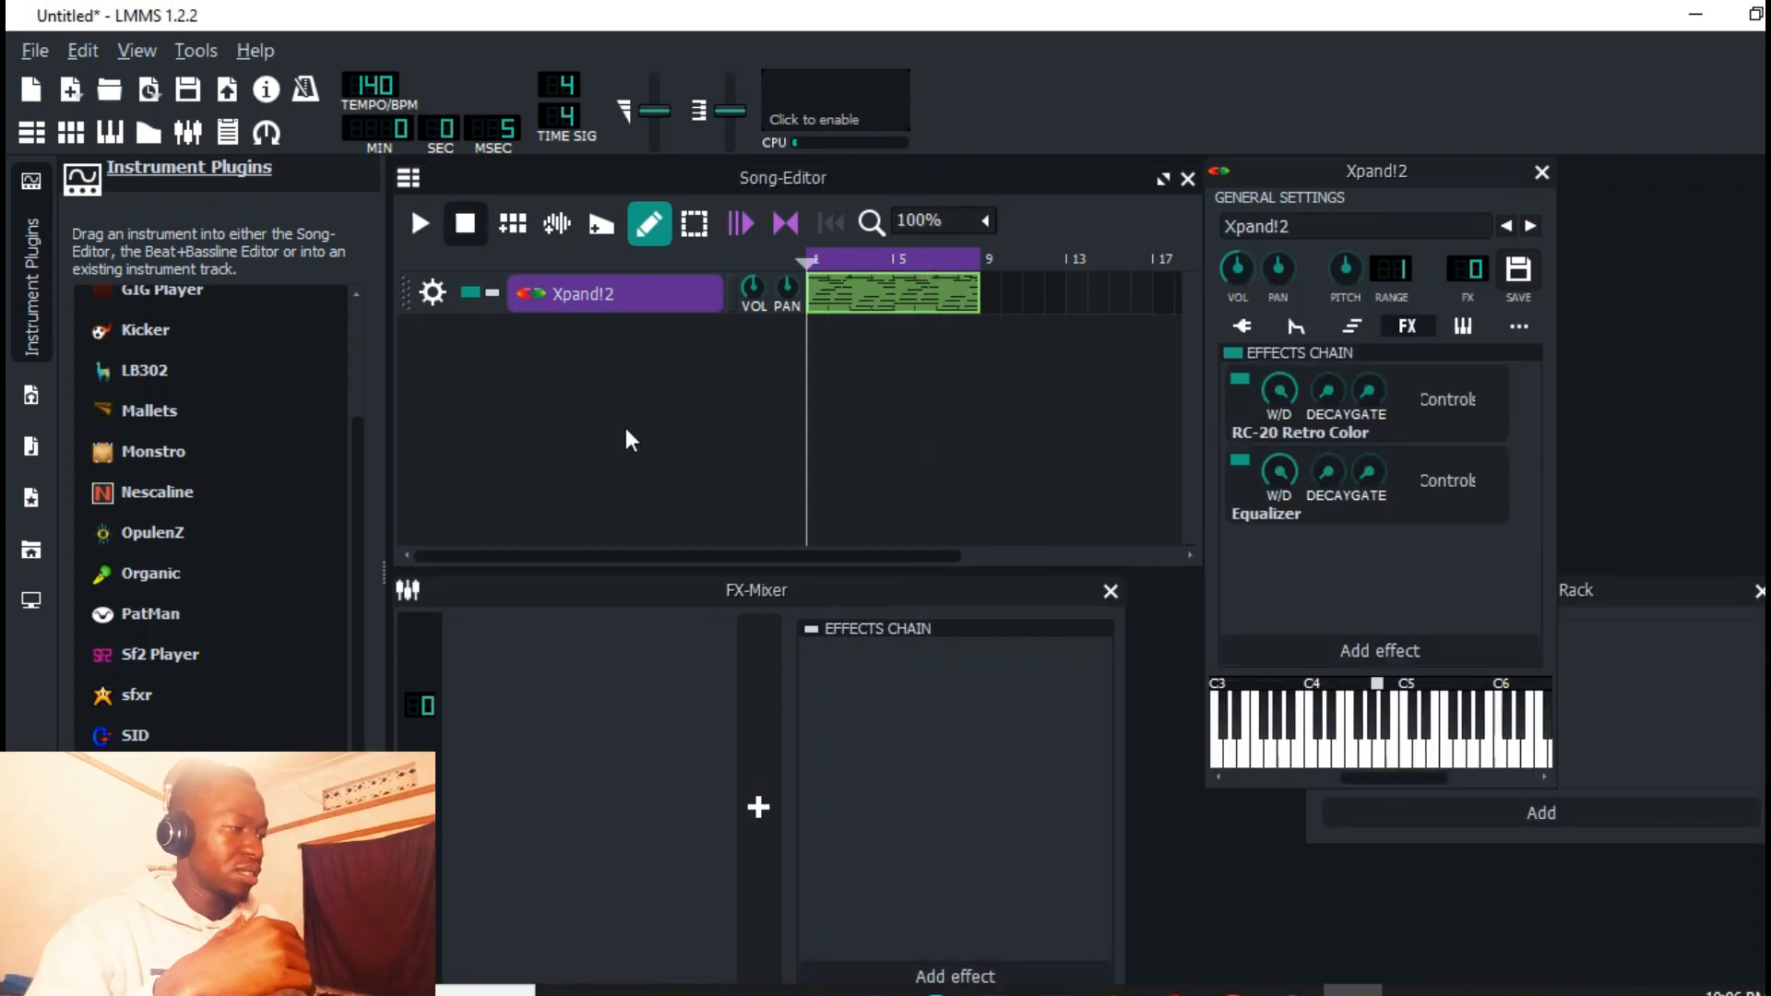
Step: Add ValhallaDelay to the Xpand!2 effects chain, lower its mix to about 25%, and raise its EQ Low setting
left_click(1306, 646)
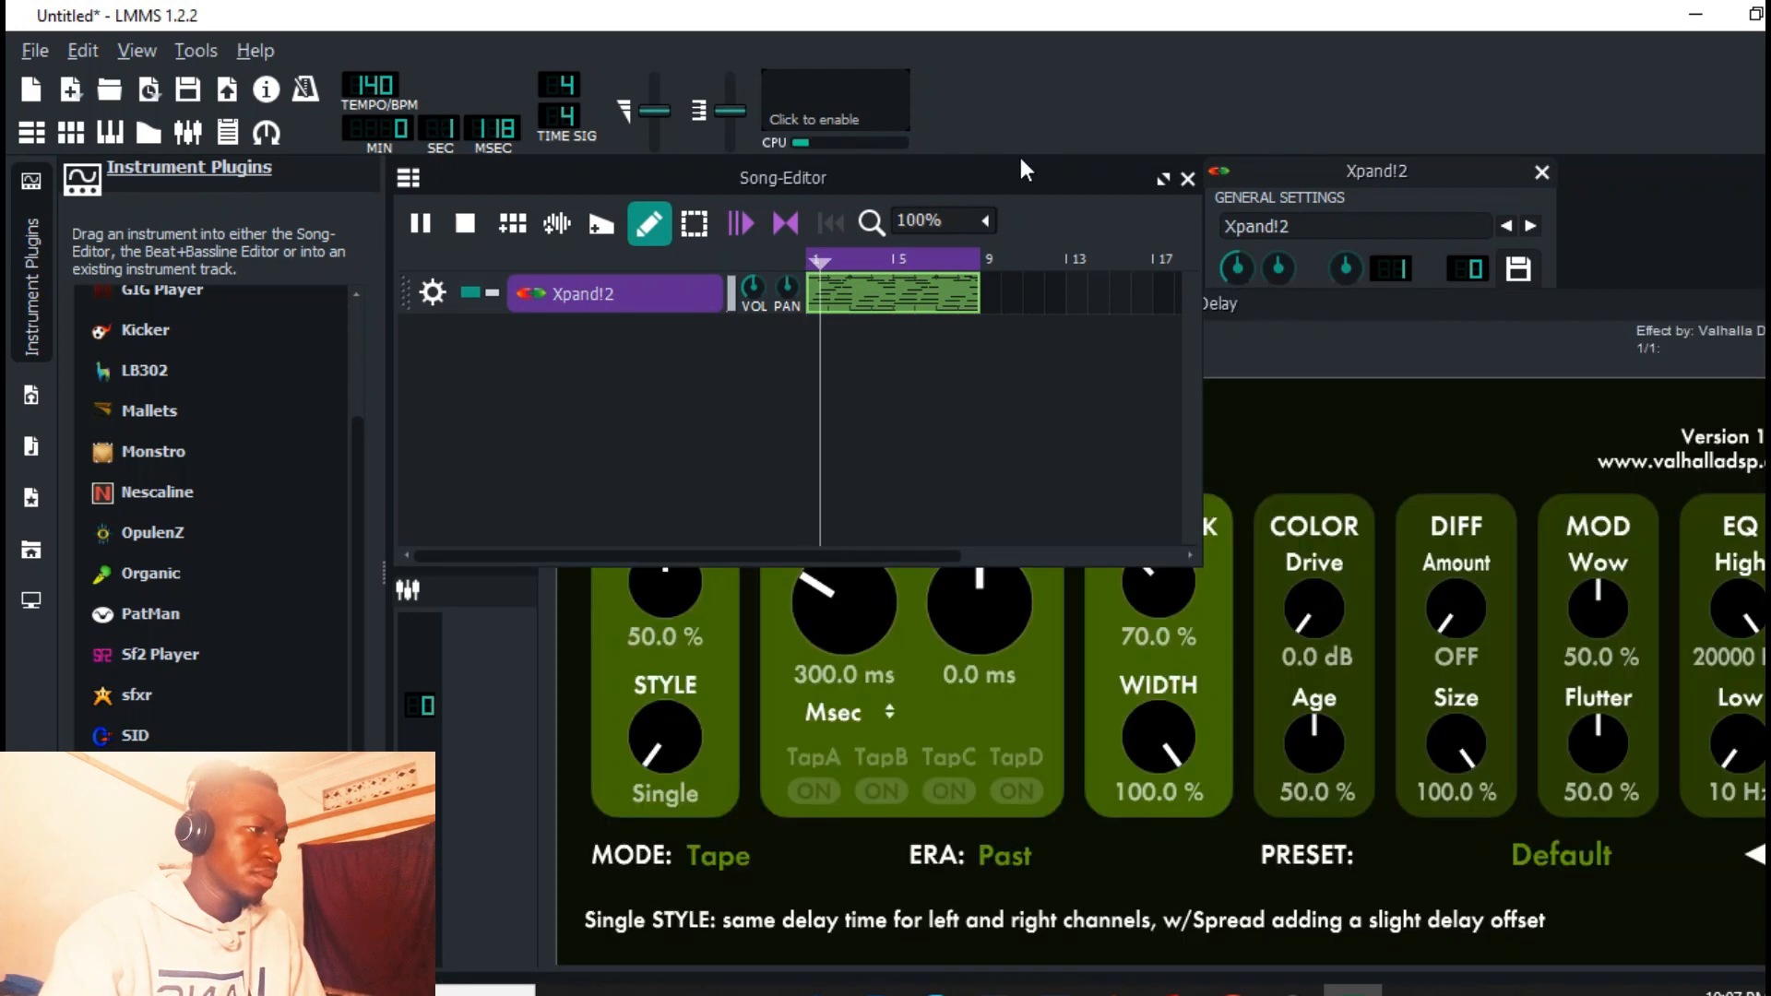
left_click(1306, 301)
left_click_drag(646, 574, 669, 645)
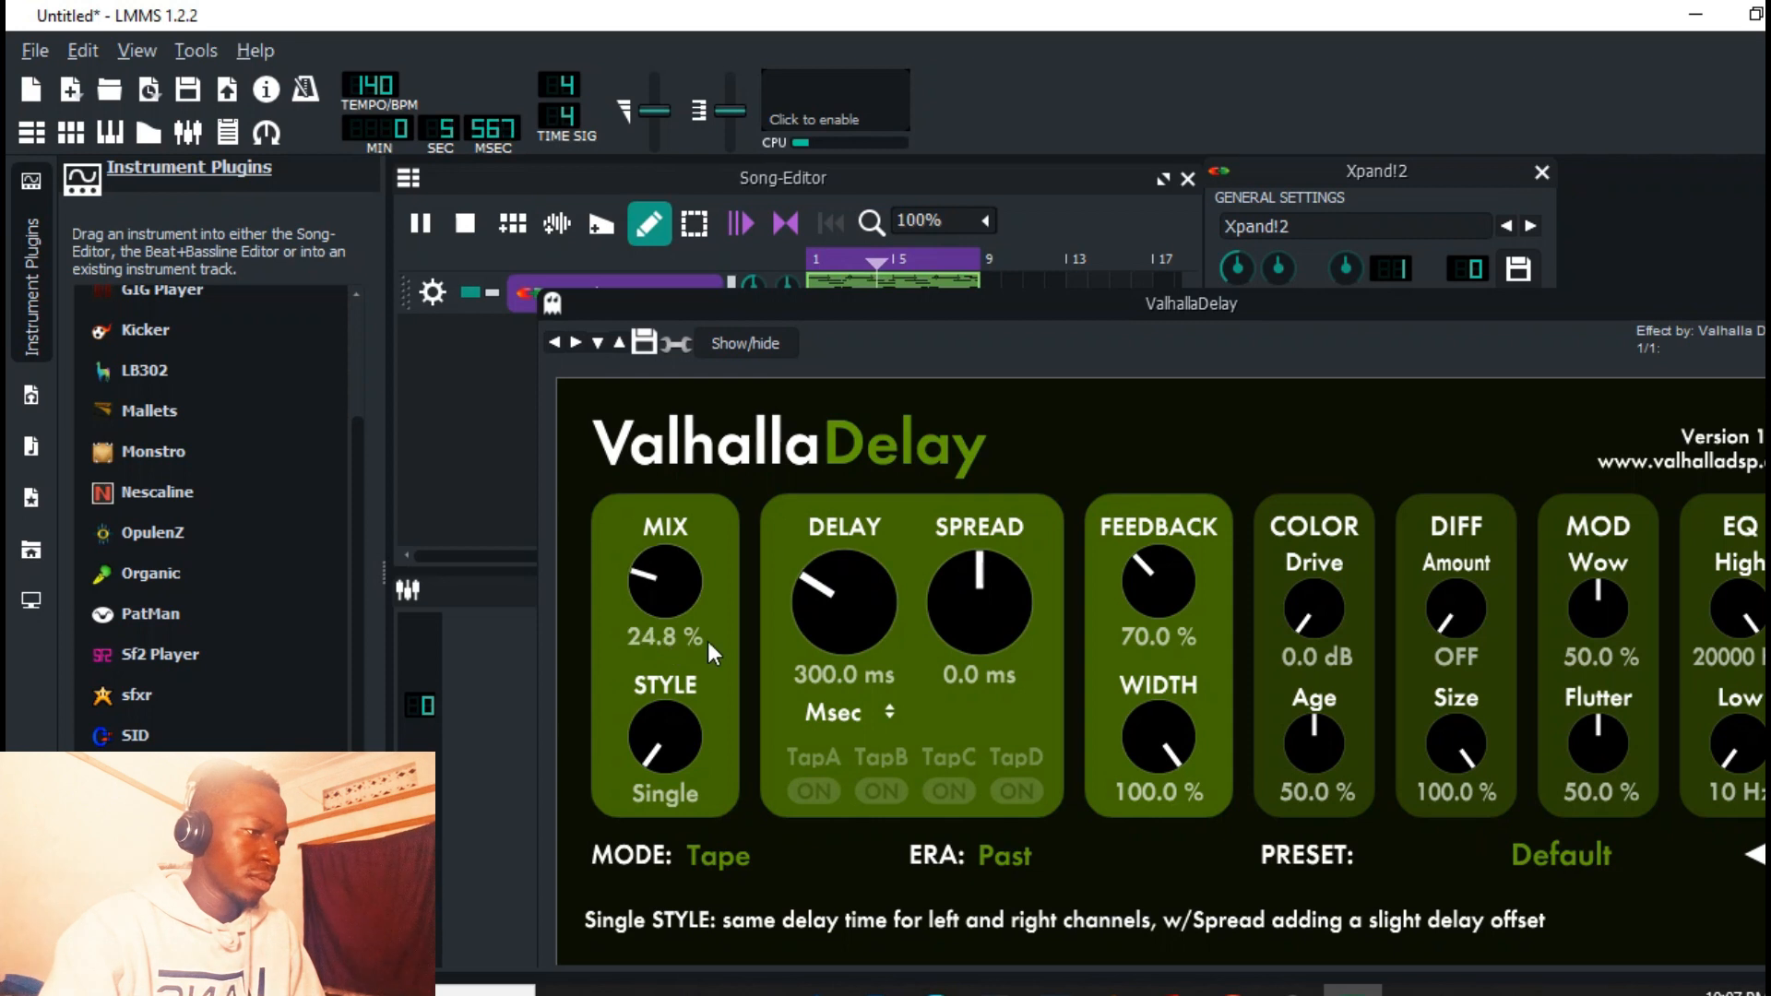
left_click_drag(657, 610, 661, 613)
left_click_drag(1696, 313, 1520, 267)
left_click_drag(1569, 701, 1624, 566)
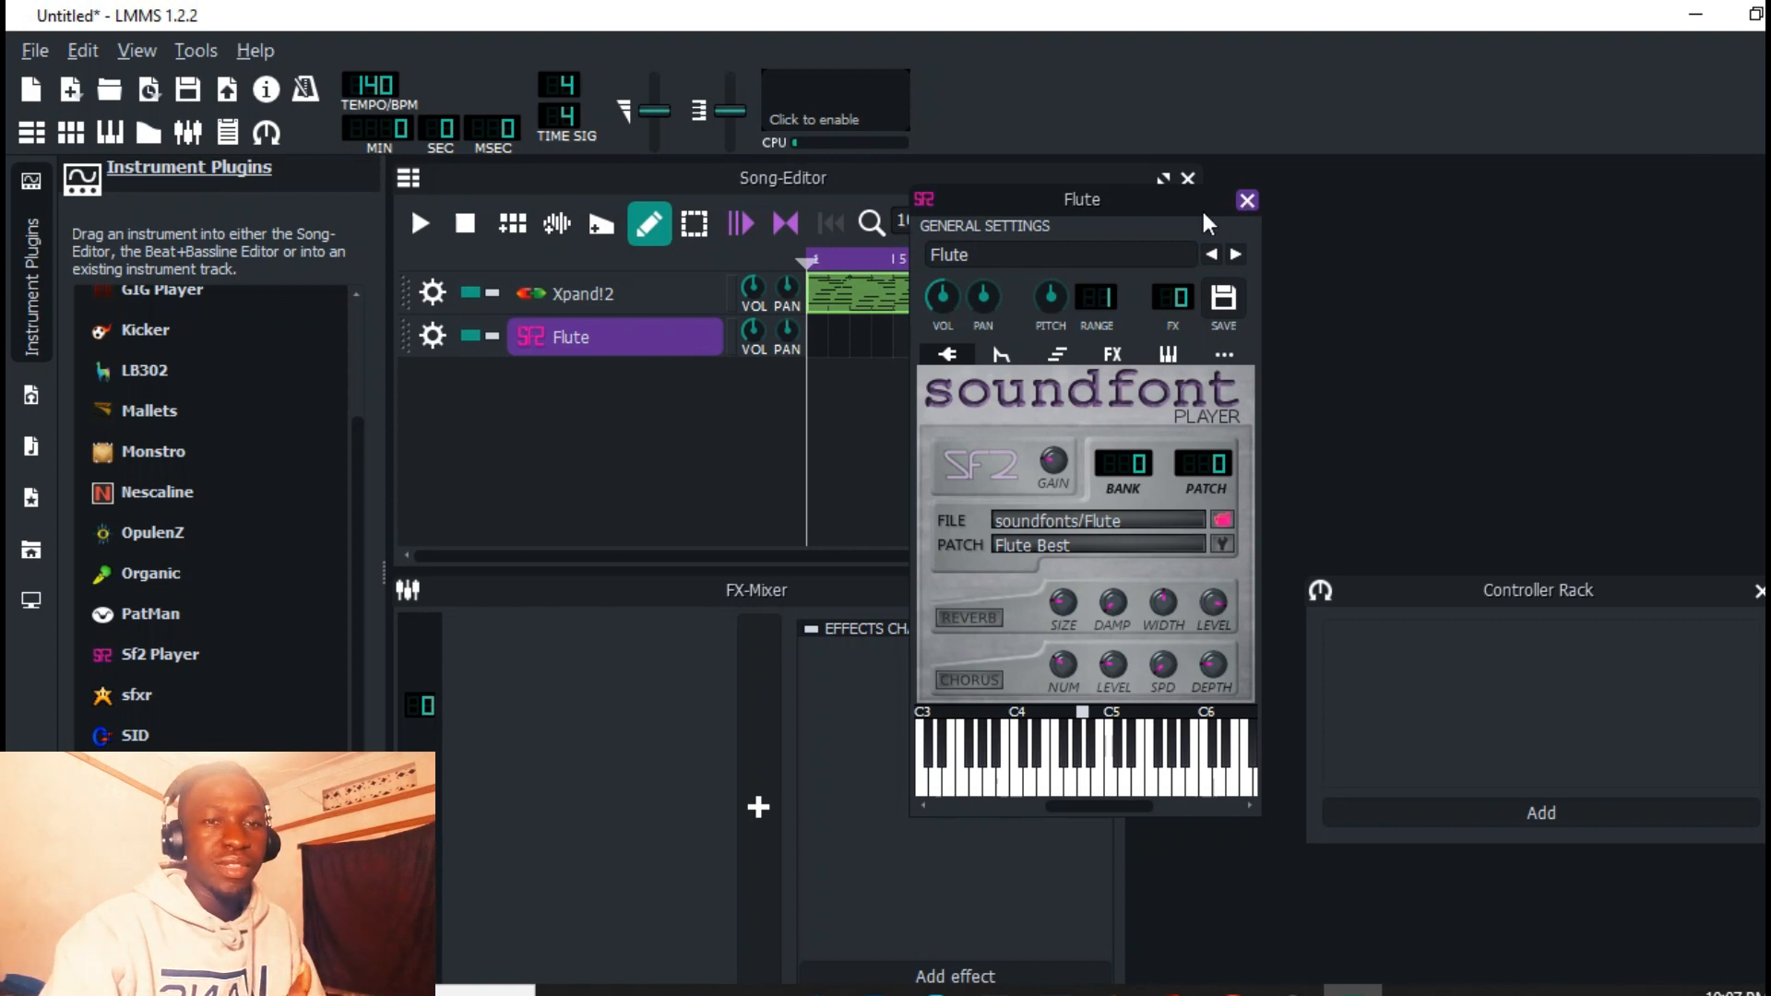
Step: Close the Flute instrument window and copy all notes of the Xpand!2 pattern
left_click(1242, 183)
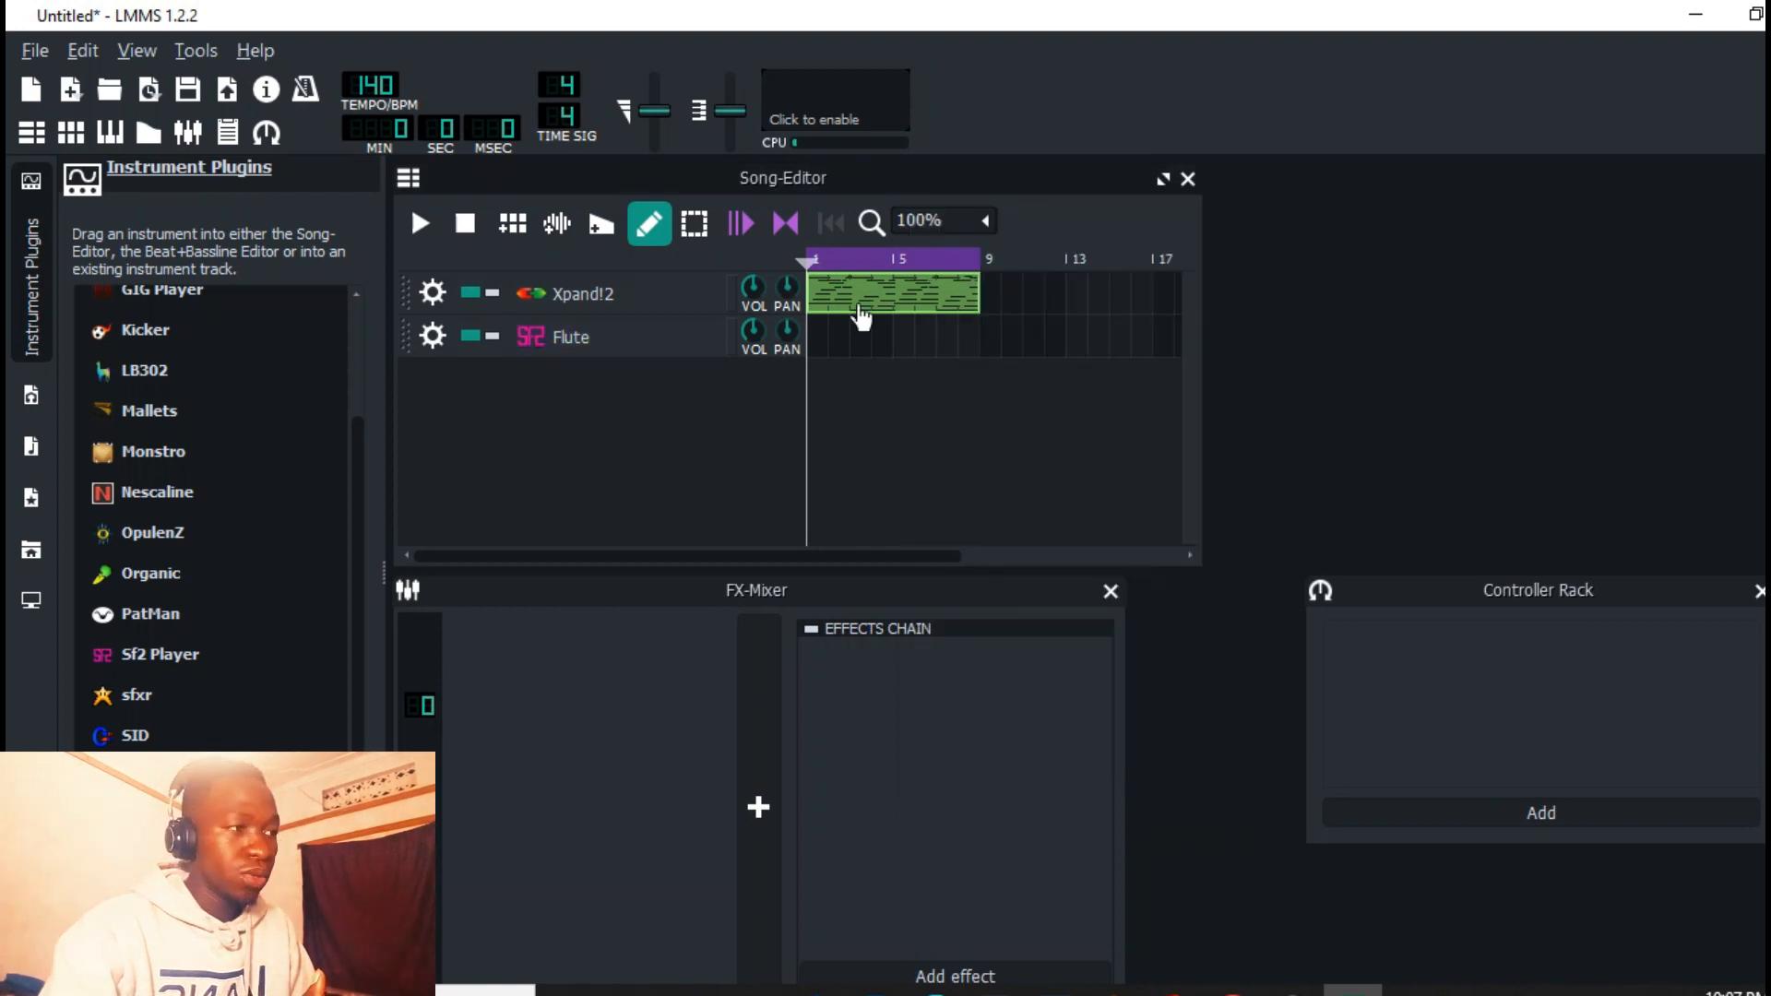
double_click(861, 316)
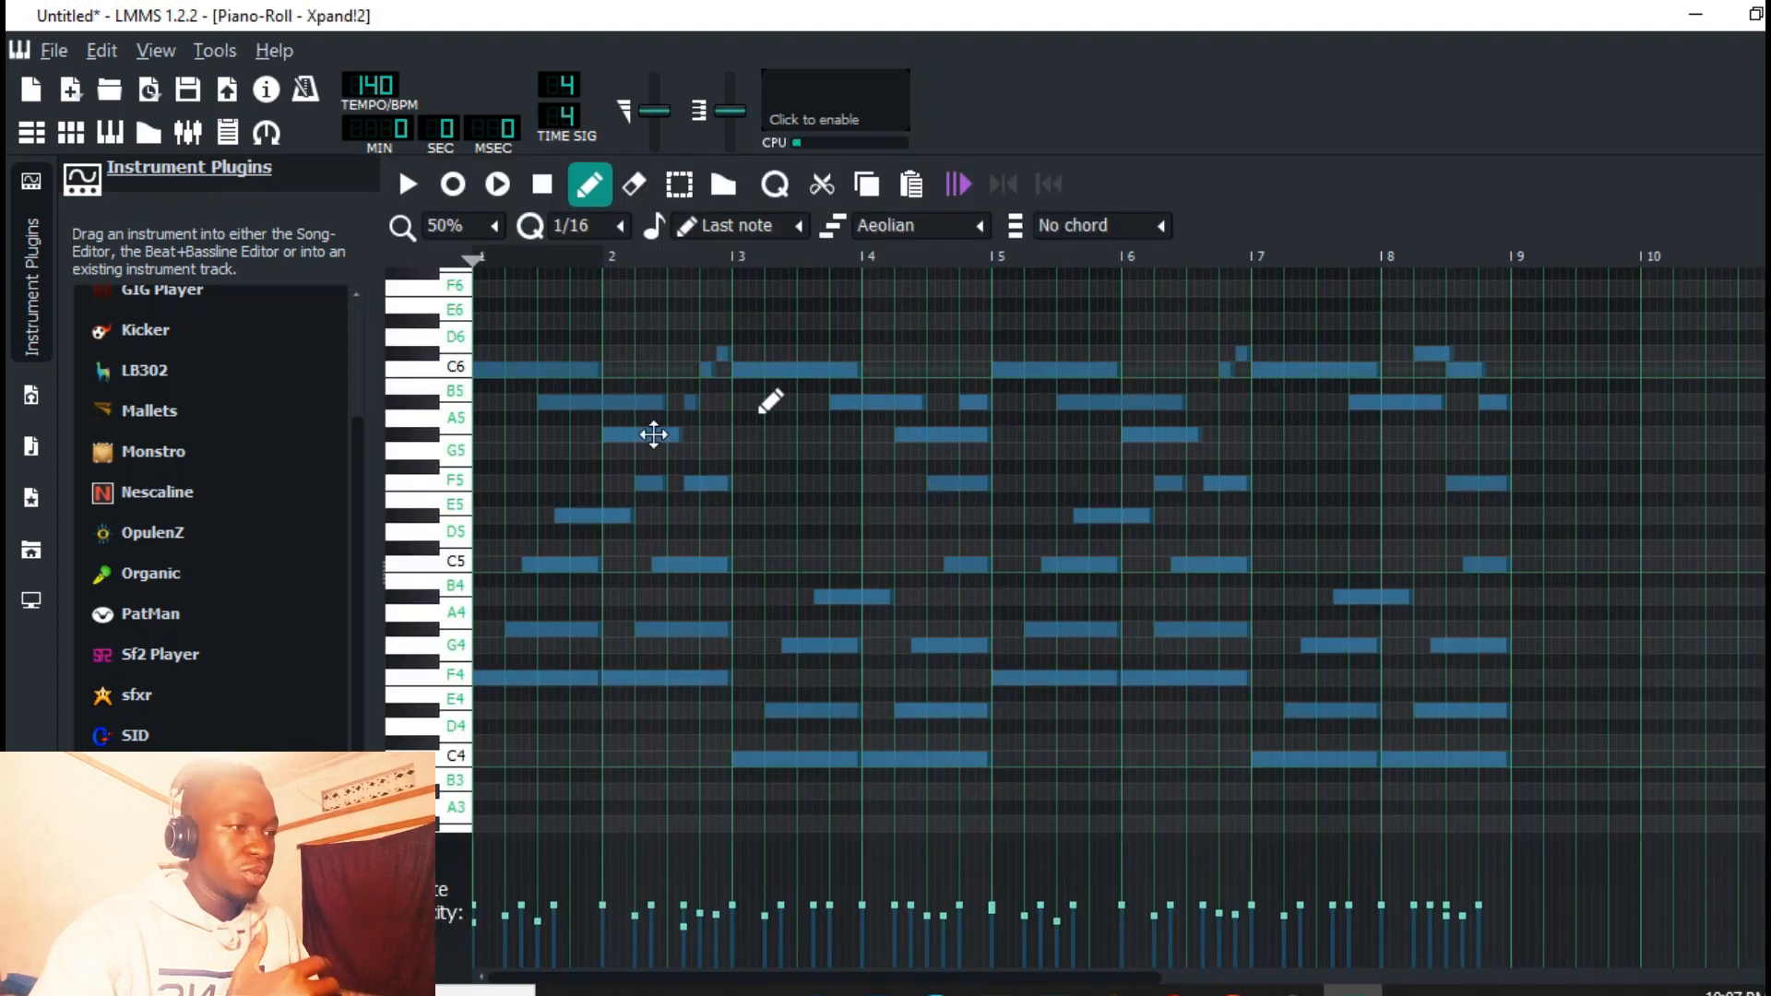
left_click(606, 325)
right_click(611, 322)
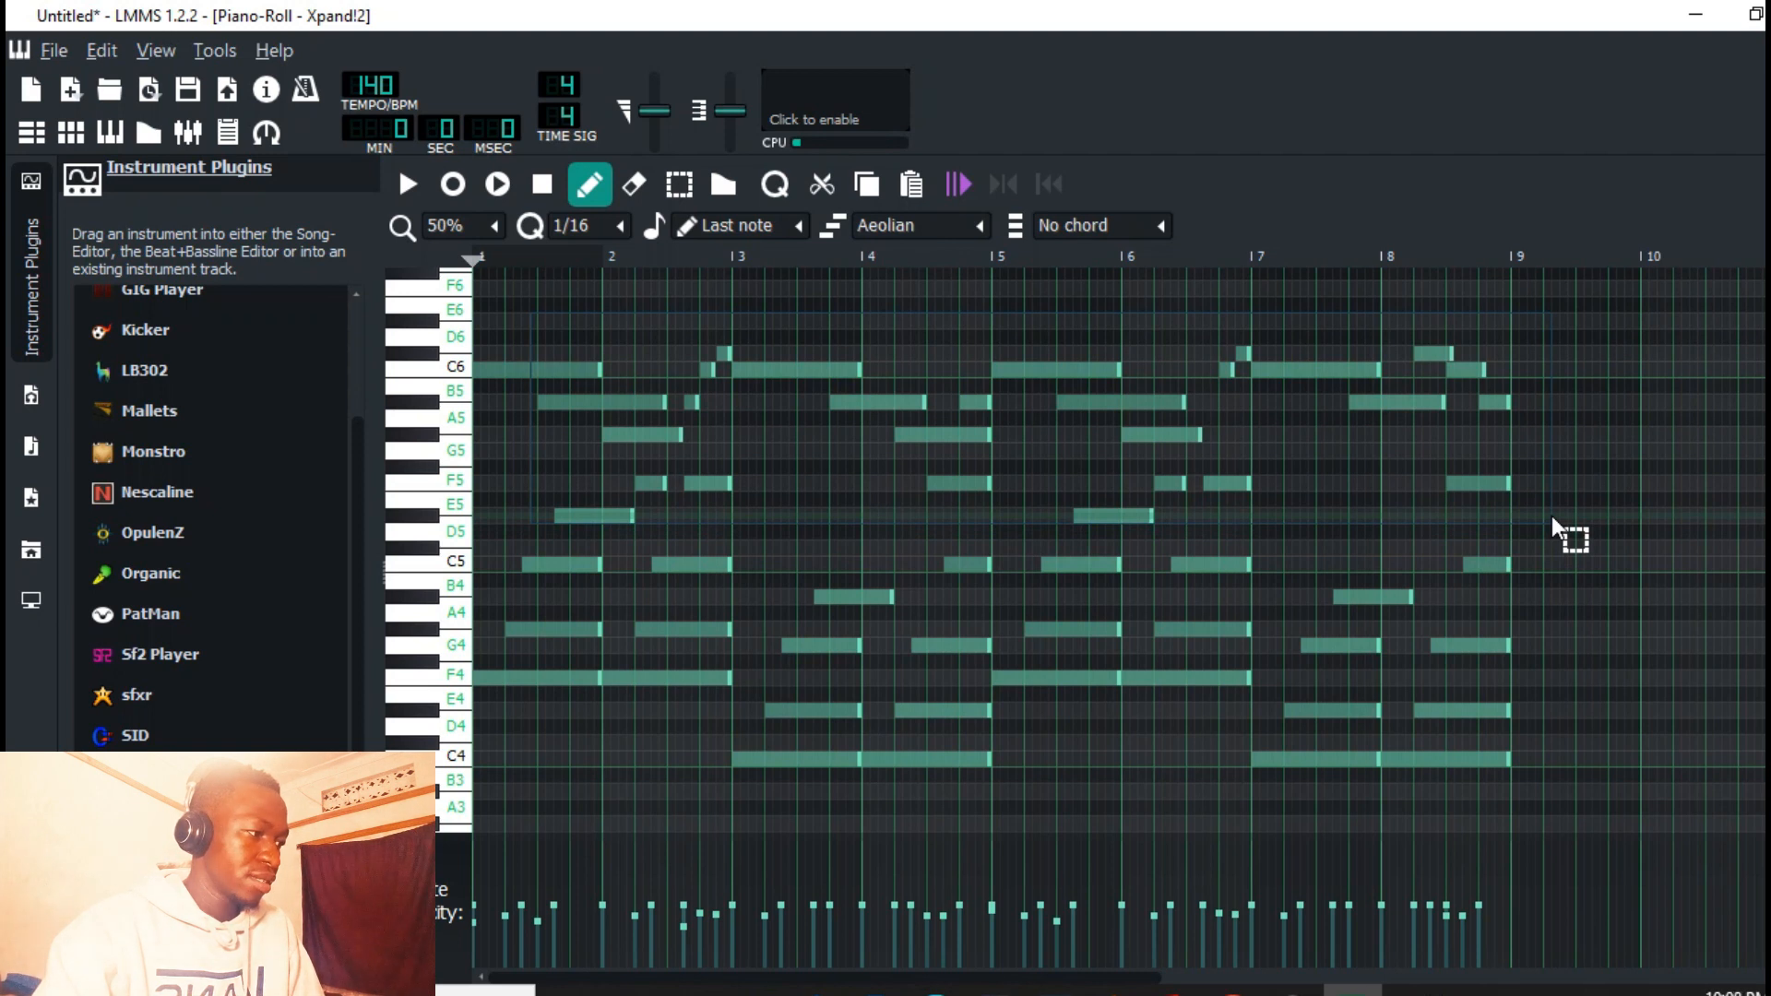
key("ctrl+a")
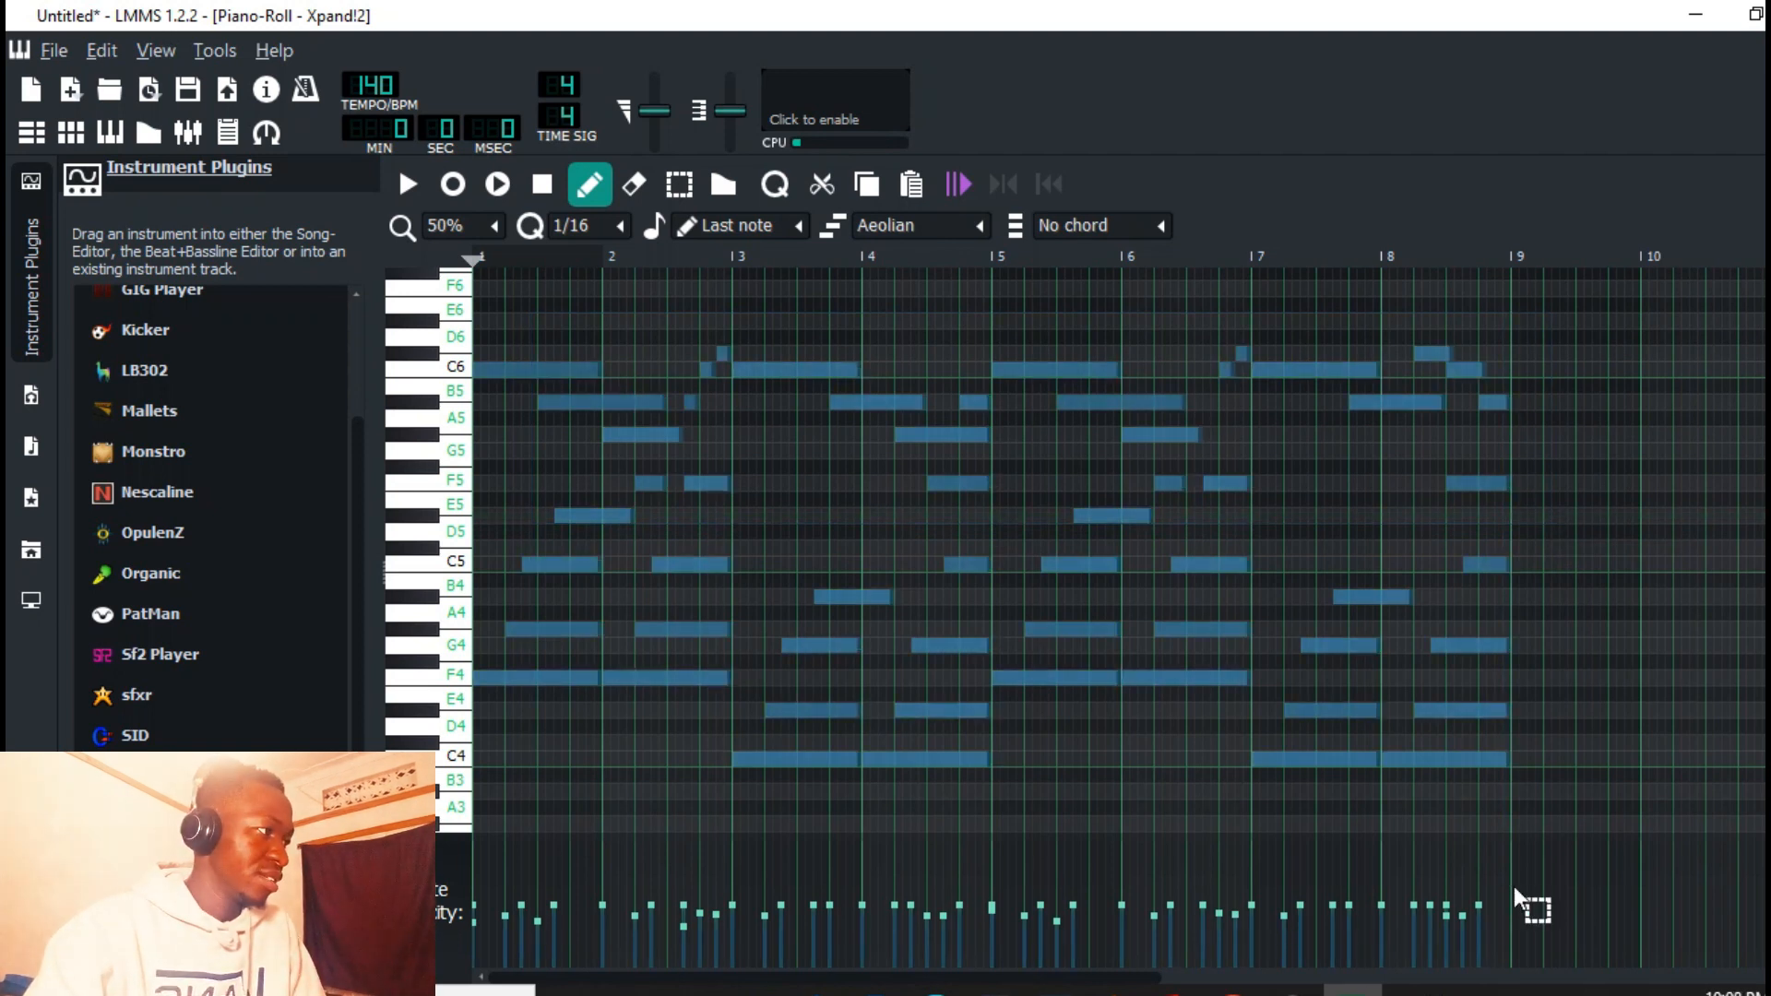
Step: Create a Flute pattern at bar 1 in the Song-Editor and paste the copied Xpand!2 notes into it
left_click(1766, 51)
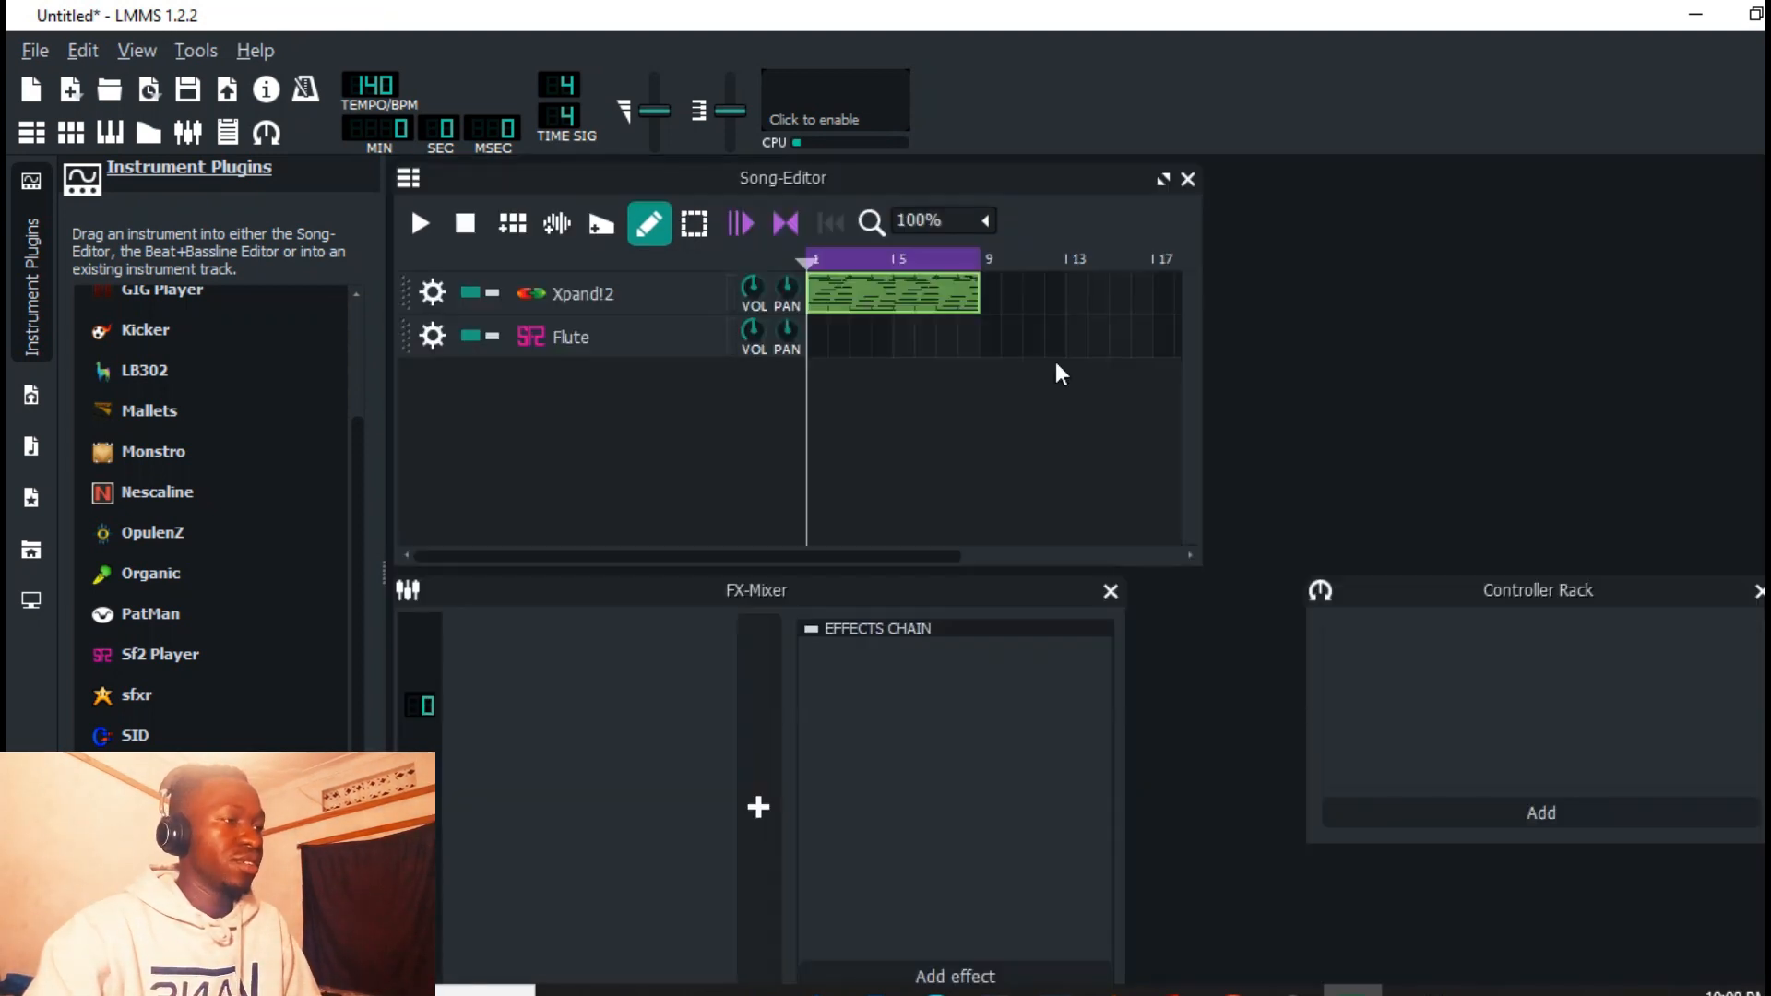
double_click(814, 329)
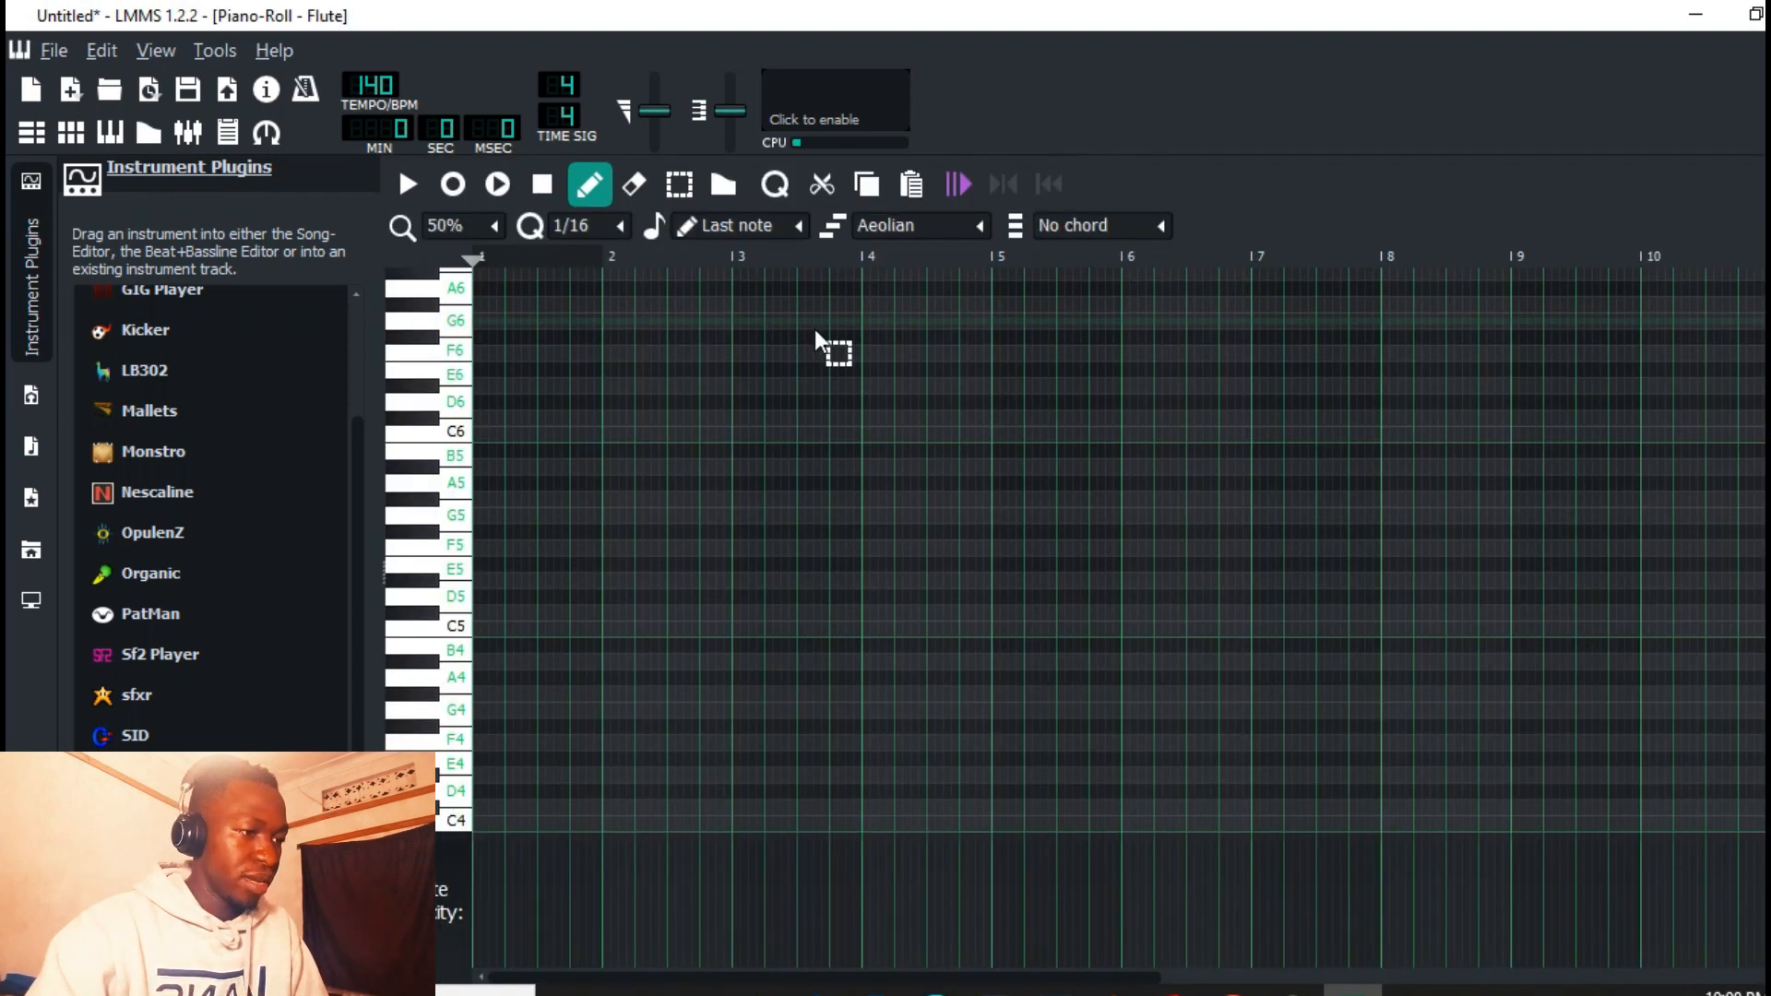
key("ctrl+v")
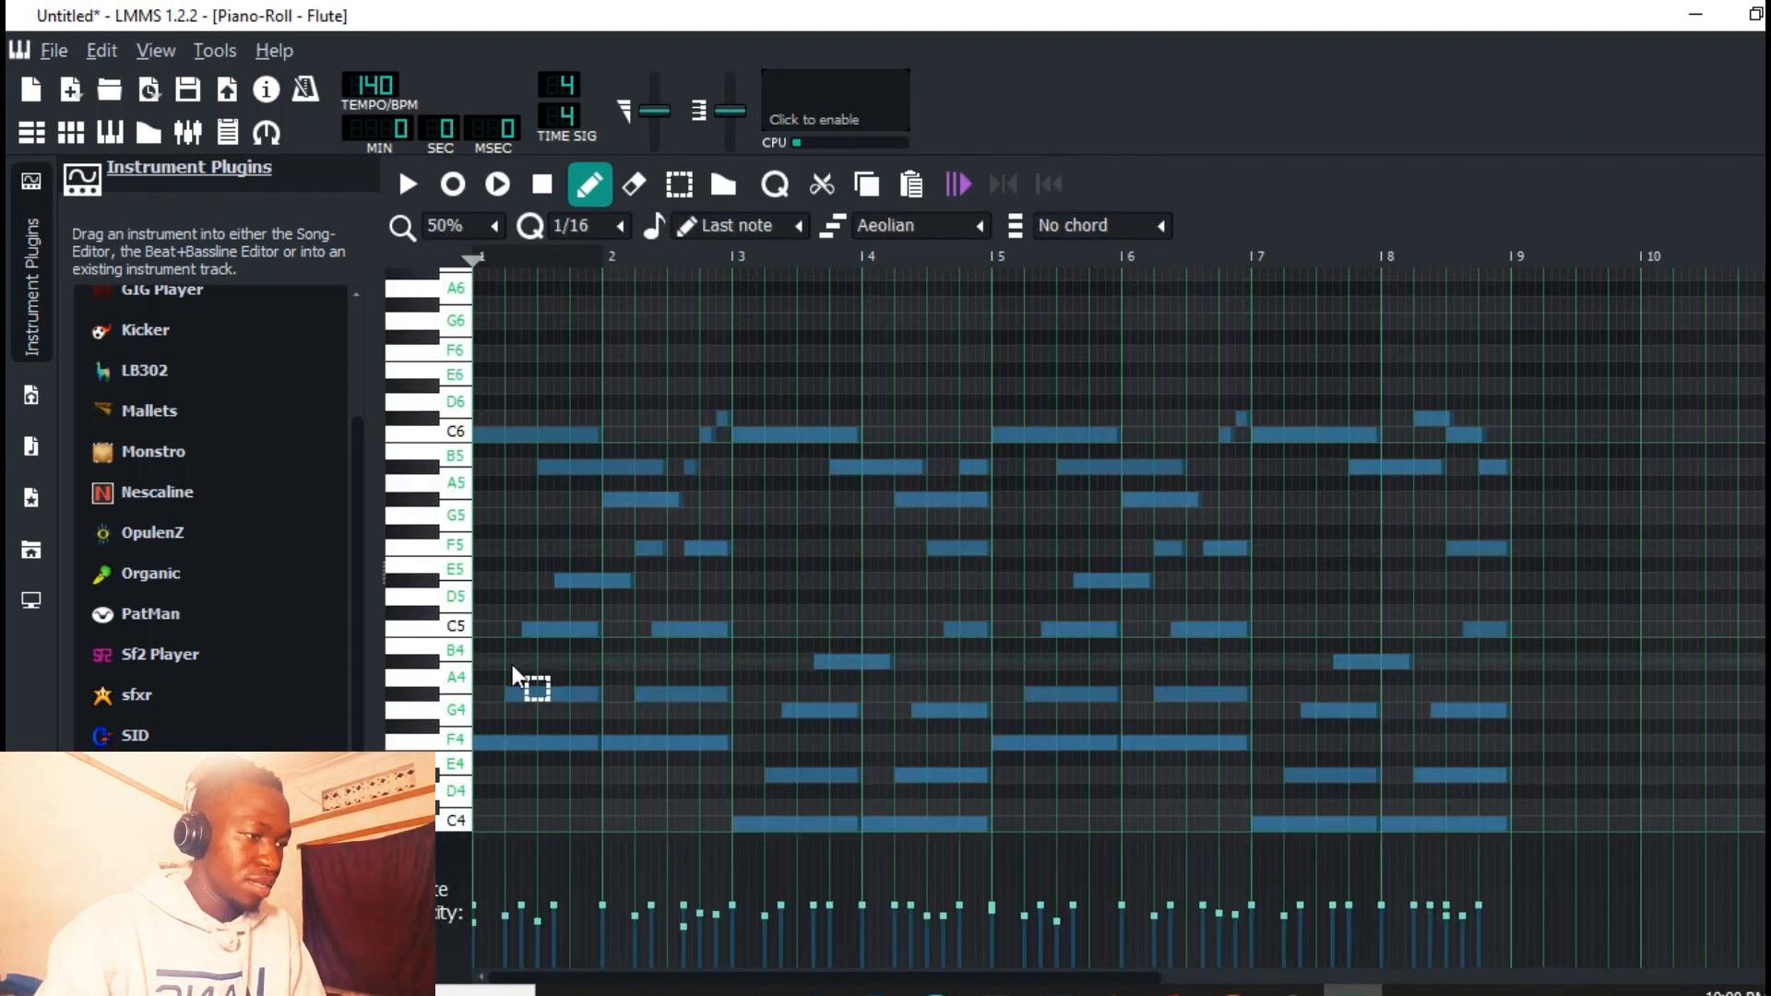
Step: Select all the G#4 and D#4 notes across the eight-bar Flute pattern and raise them one octave
left_click(604, 679)
right_click(604, 678)
left_click_drag(555, 679, 988, 801)
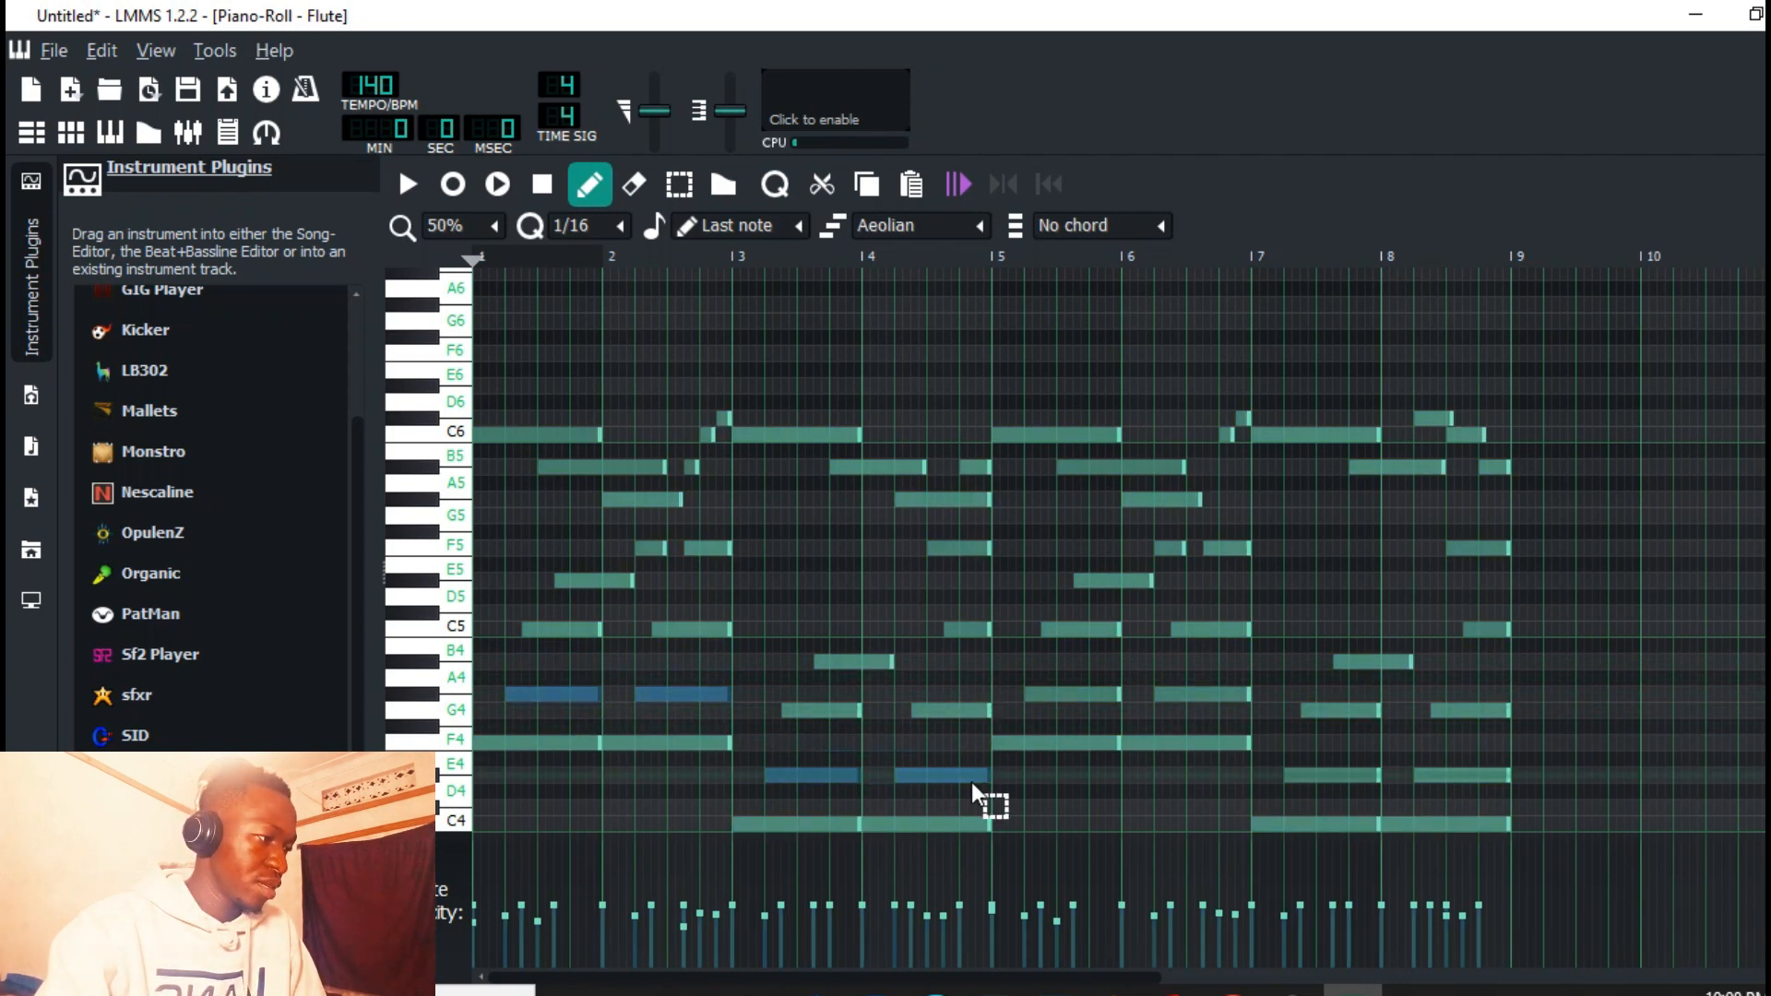
left_click_drag(1040, 671, 1285, 723)
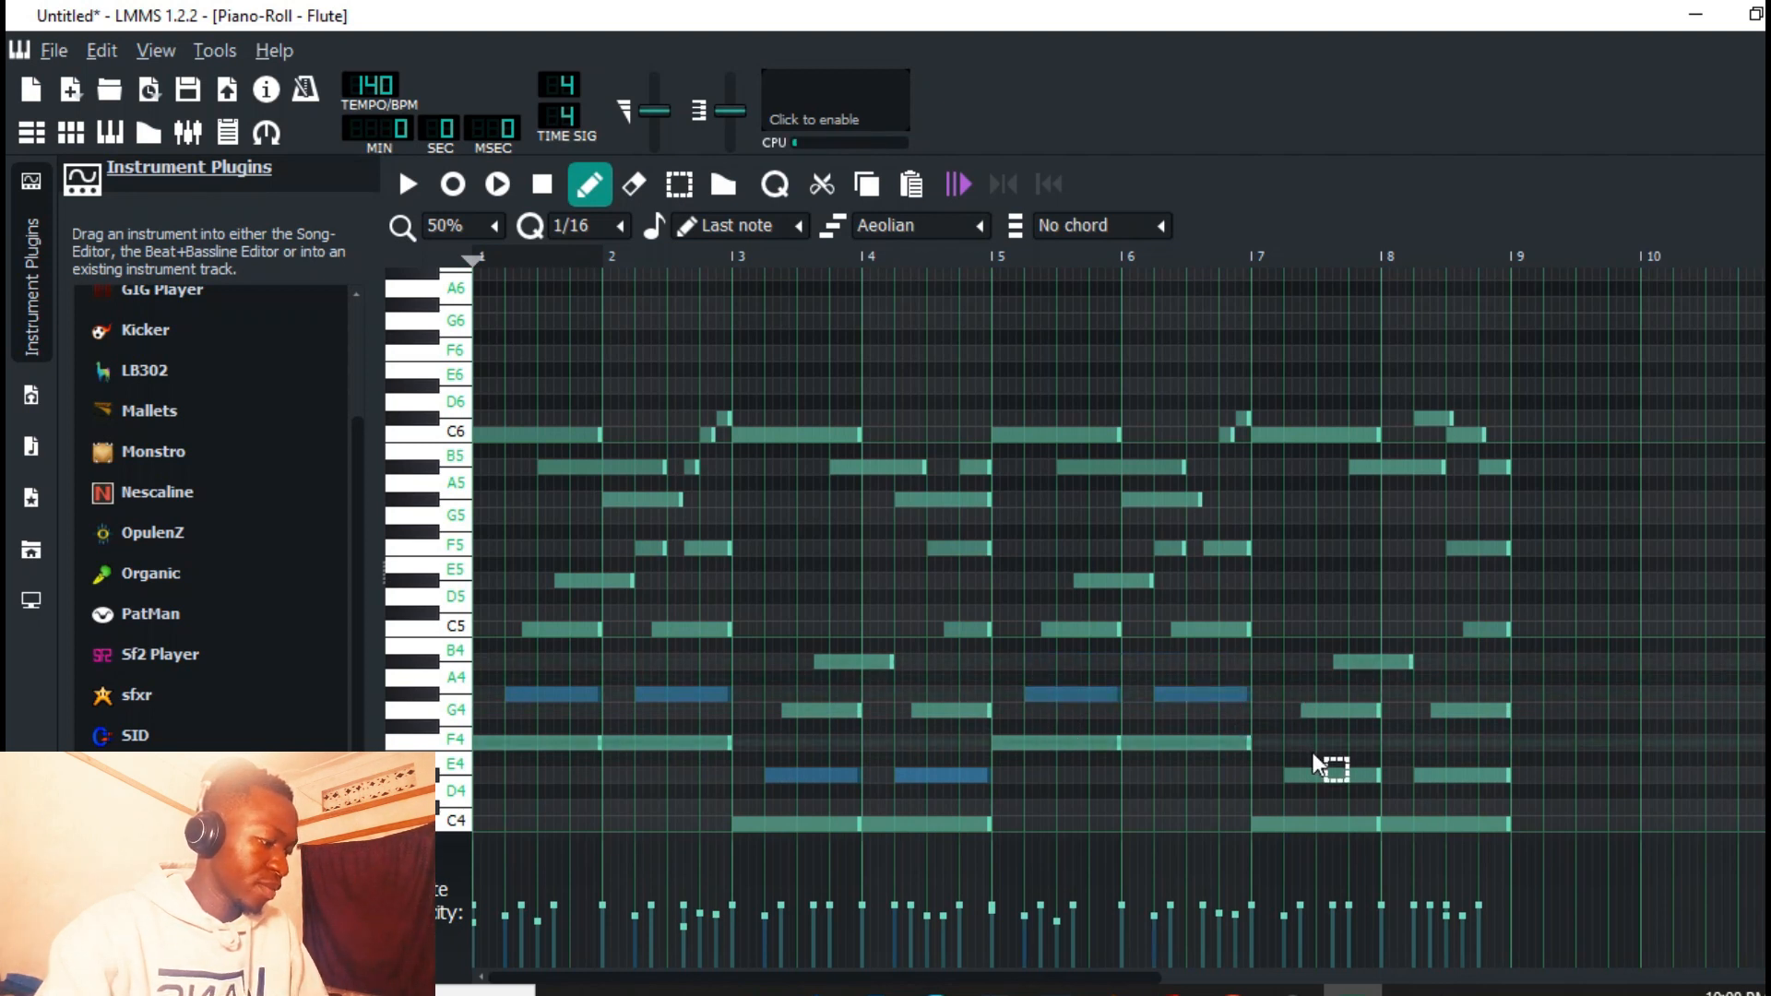
left_click_drag(1445, 783, 1494, 795)
key("ctrl+Up")
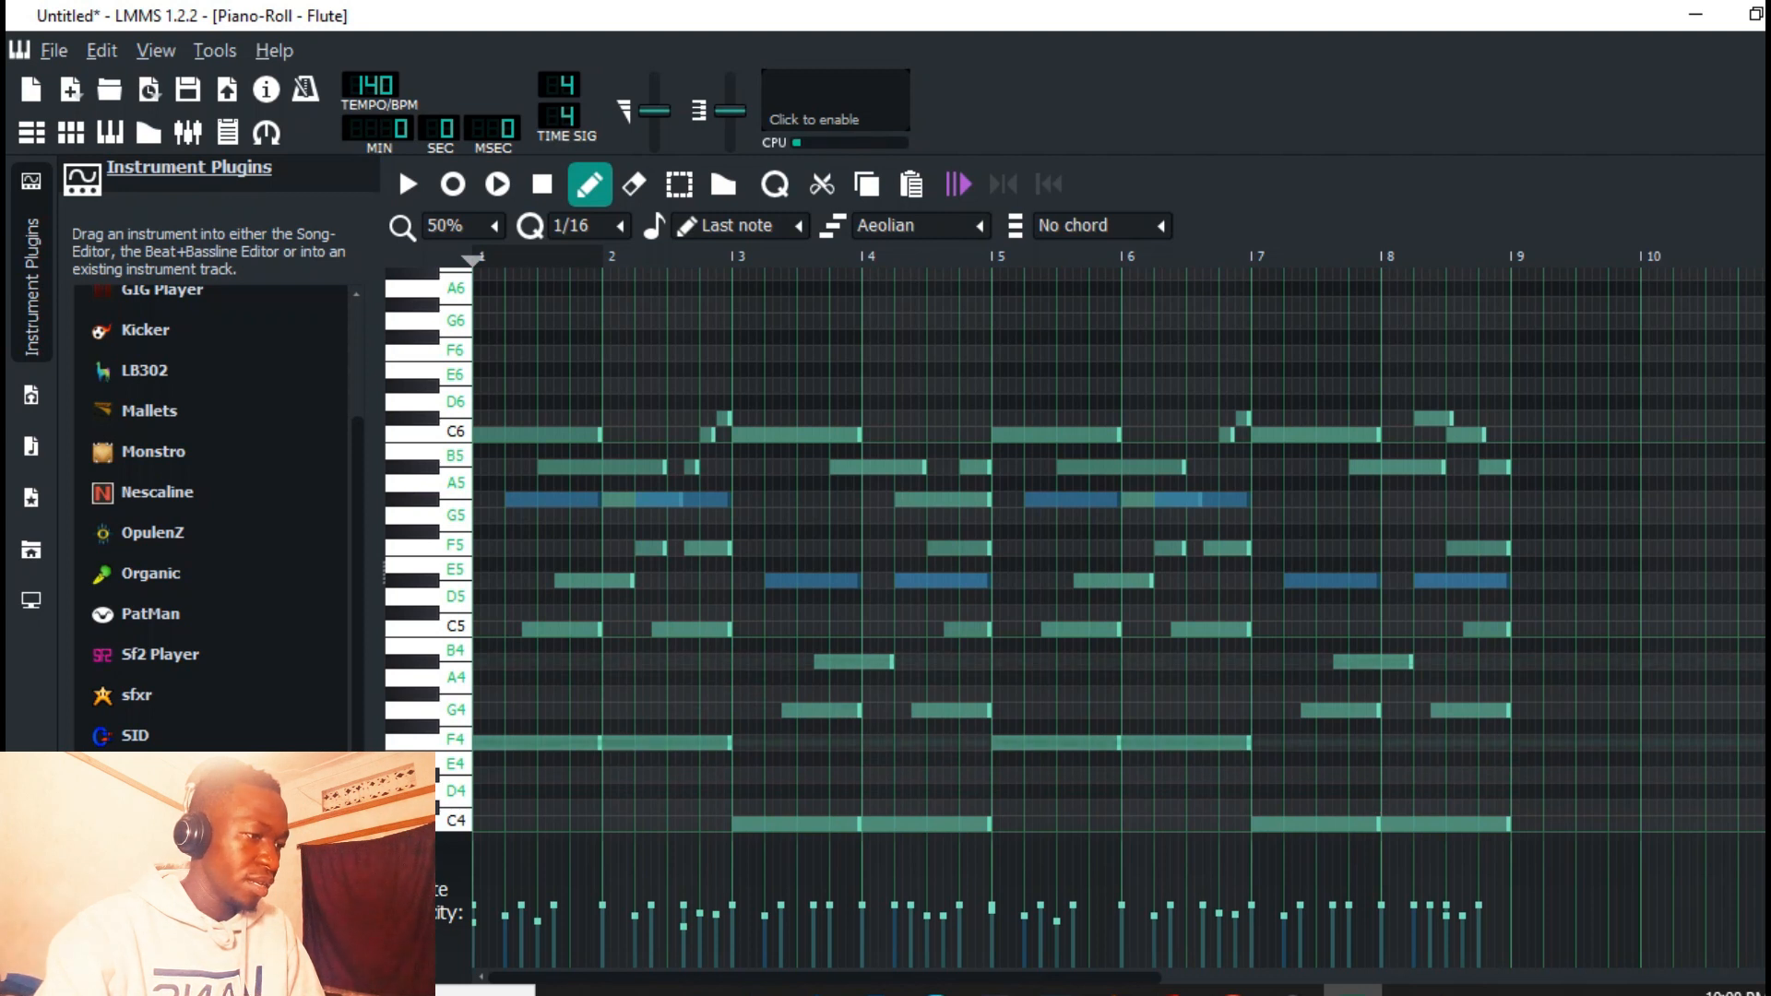
Step: Delete the lowest F4 and C4 notes from the Flute pattern
left_click(749, 673, "ctrl")
left_click_drag(535, 729, 715, 807)
key("Delete")
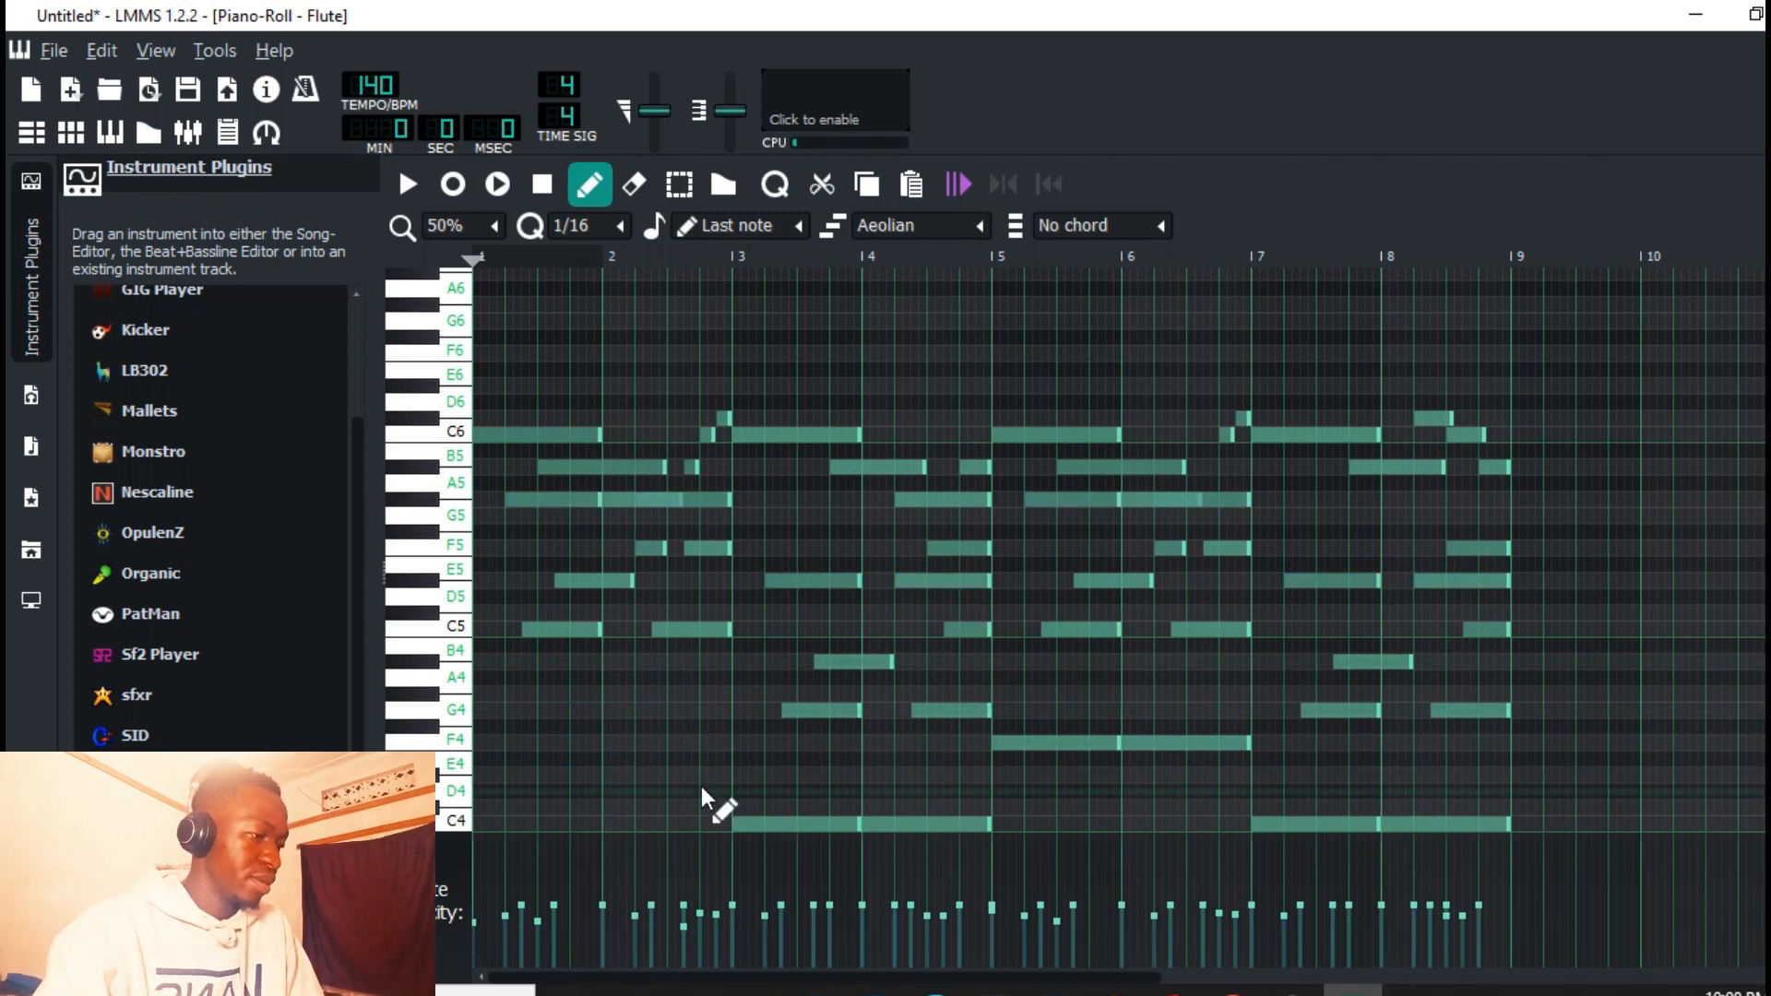
scroll(1075, 550, "down", 2)
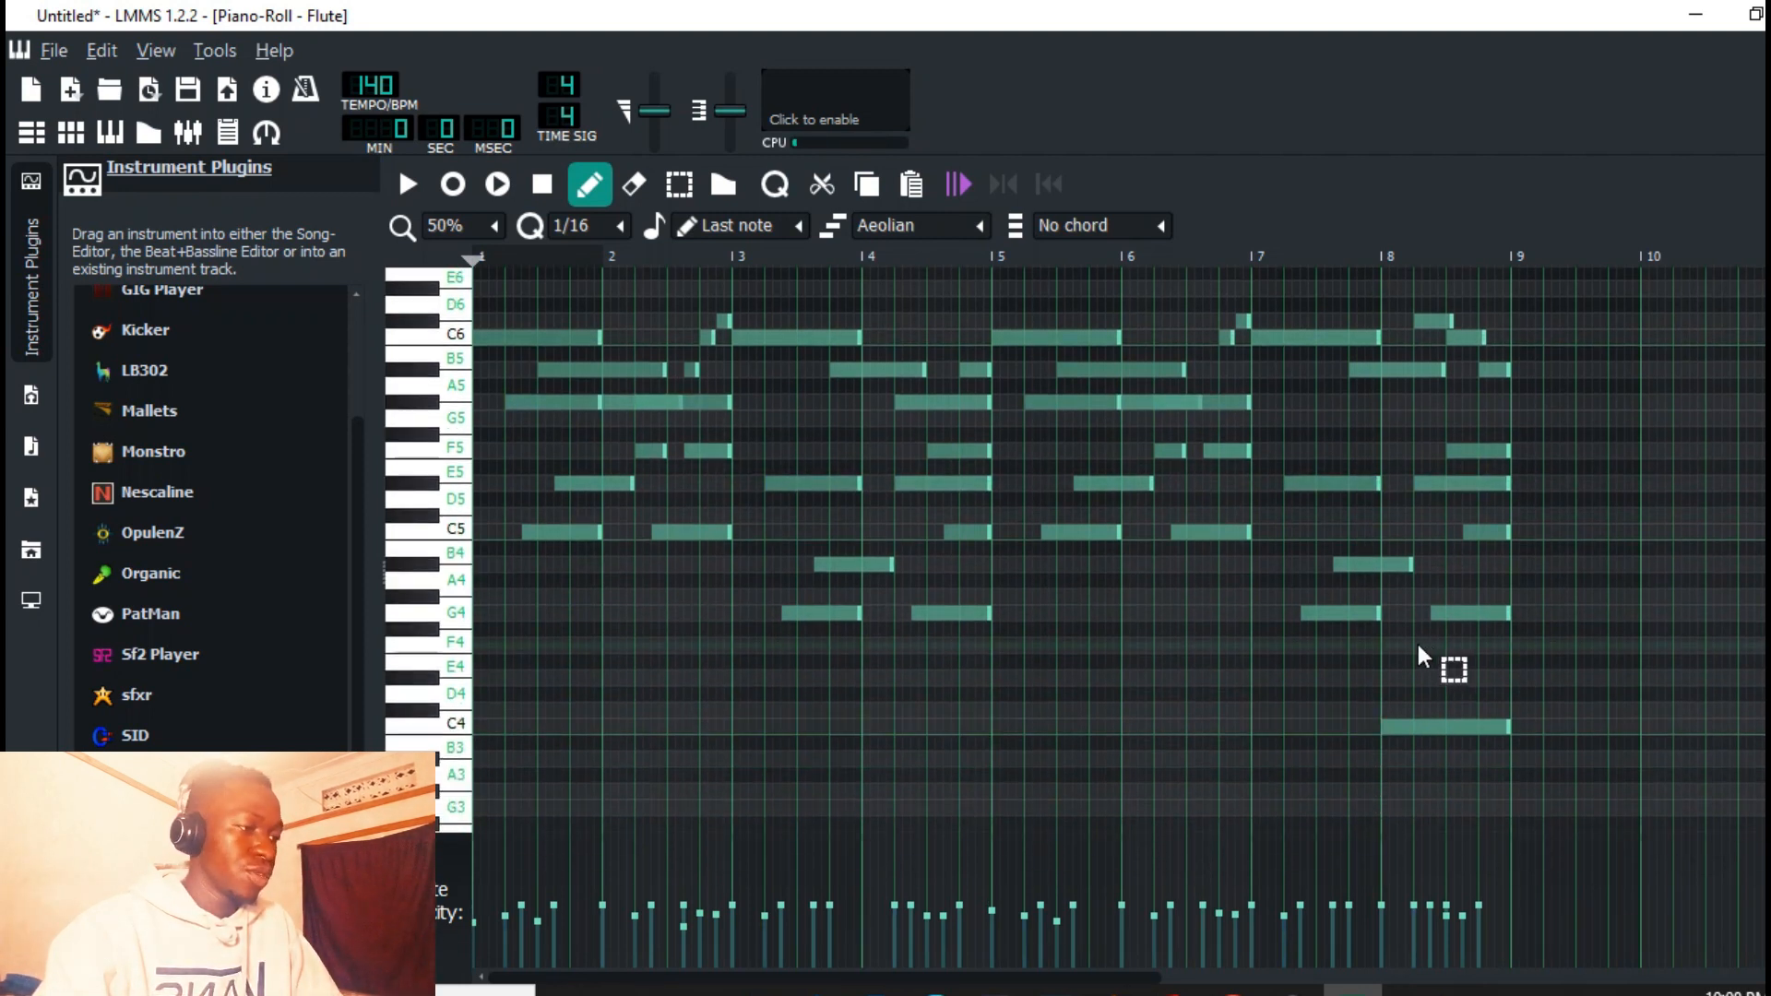
left_click_drag(1415, 640, 1505, 810)
key("Delete")
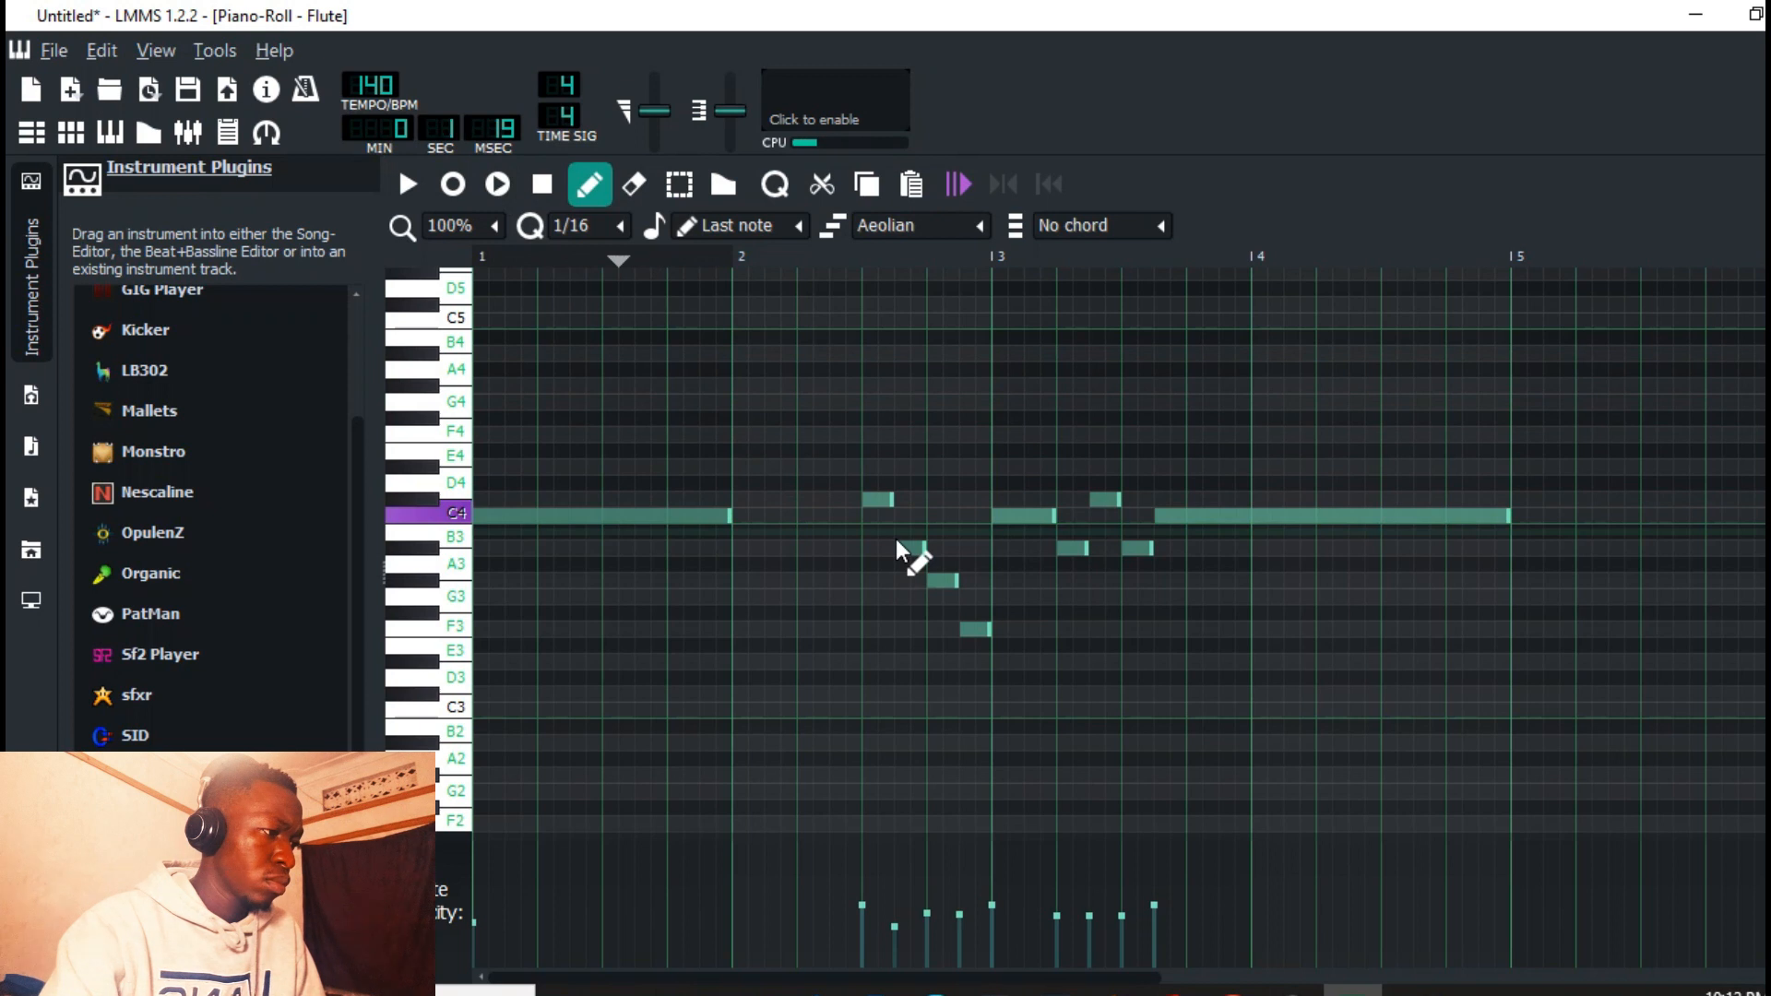
Step: In bar 3, delete the C#4 and second A#3 notes, lengthen the remaining A#3, lower the long C4 to G#3, and audition the melody
right_click(1108, 500)
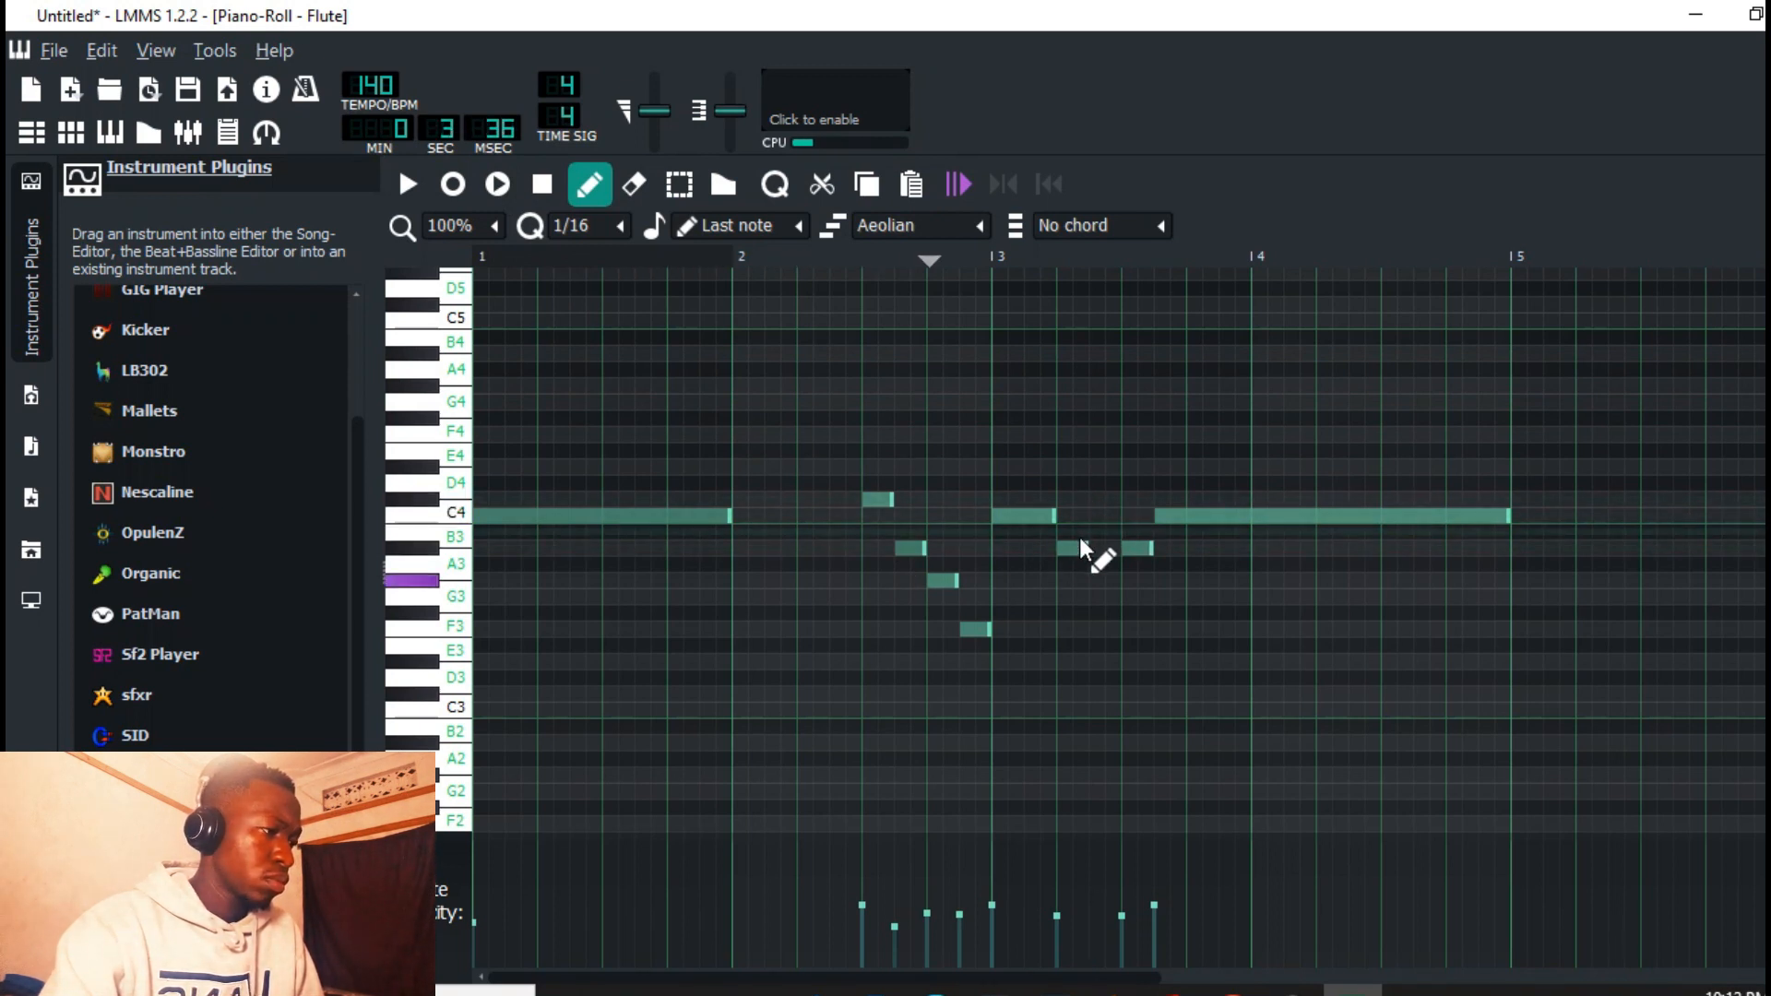
right_click(1134, 548)
left_click_drag(1130, 548, 1181, 583)
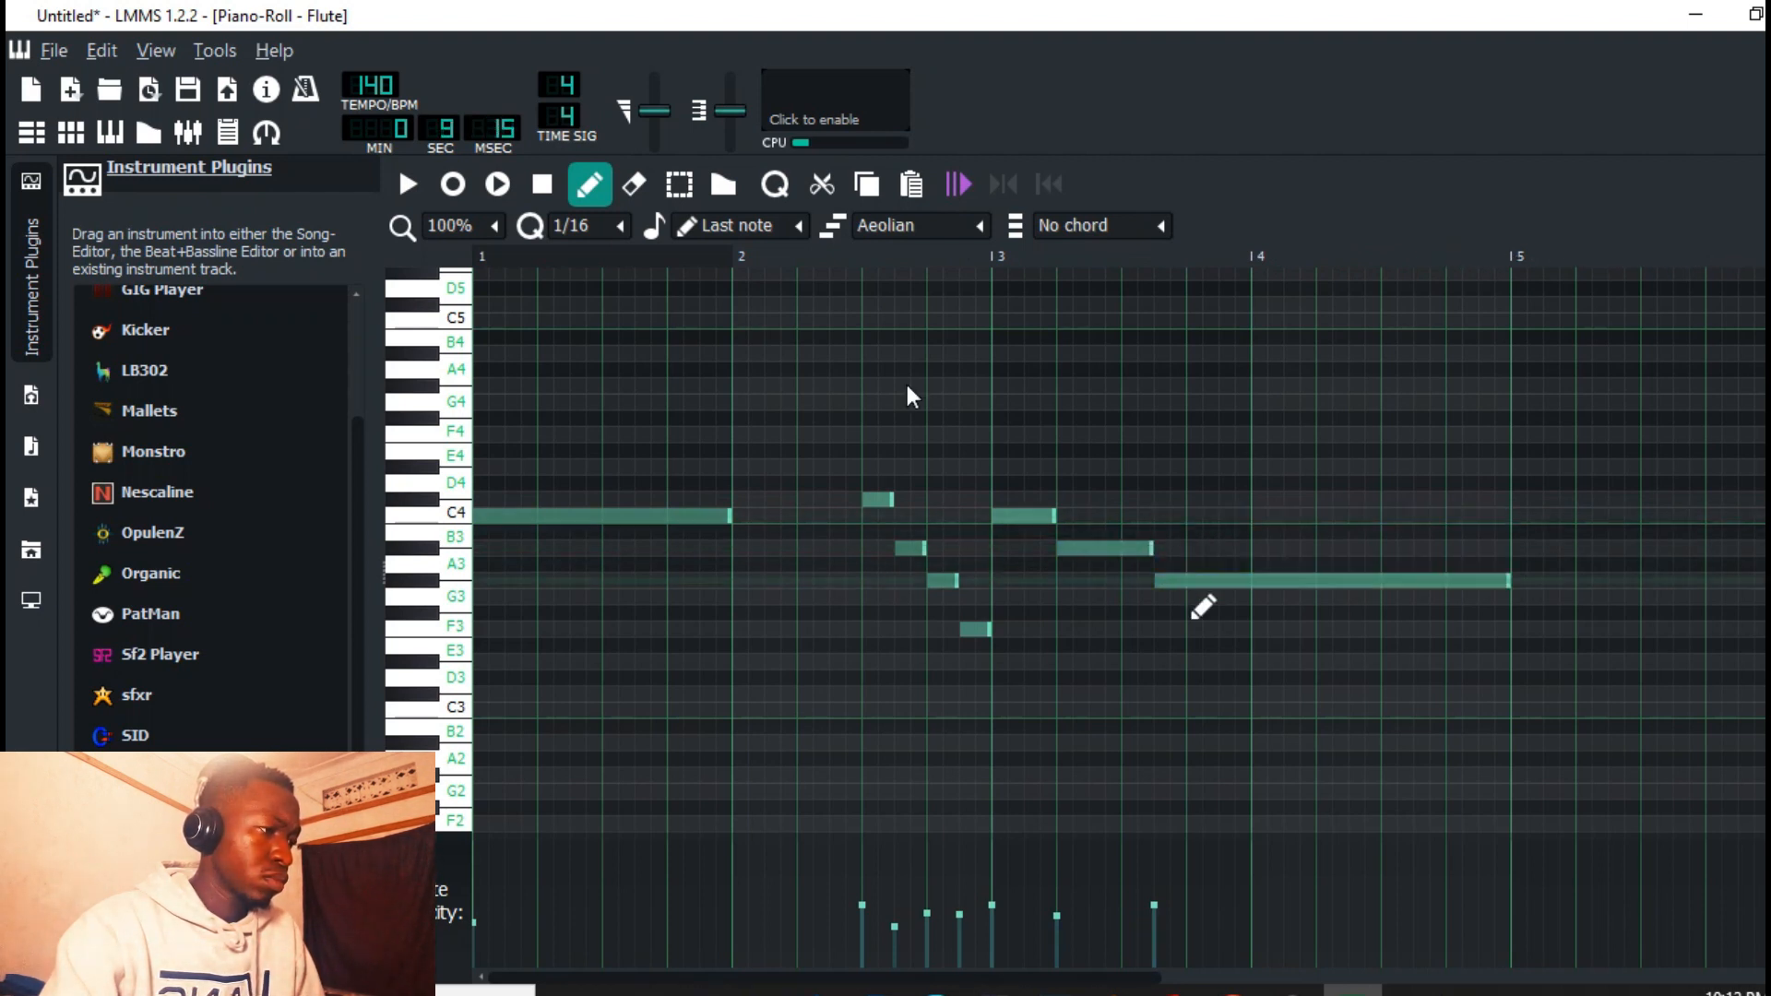
left_click(493, 191)
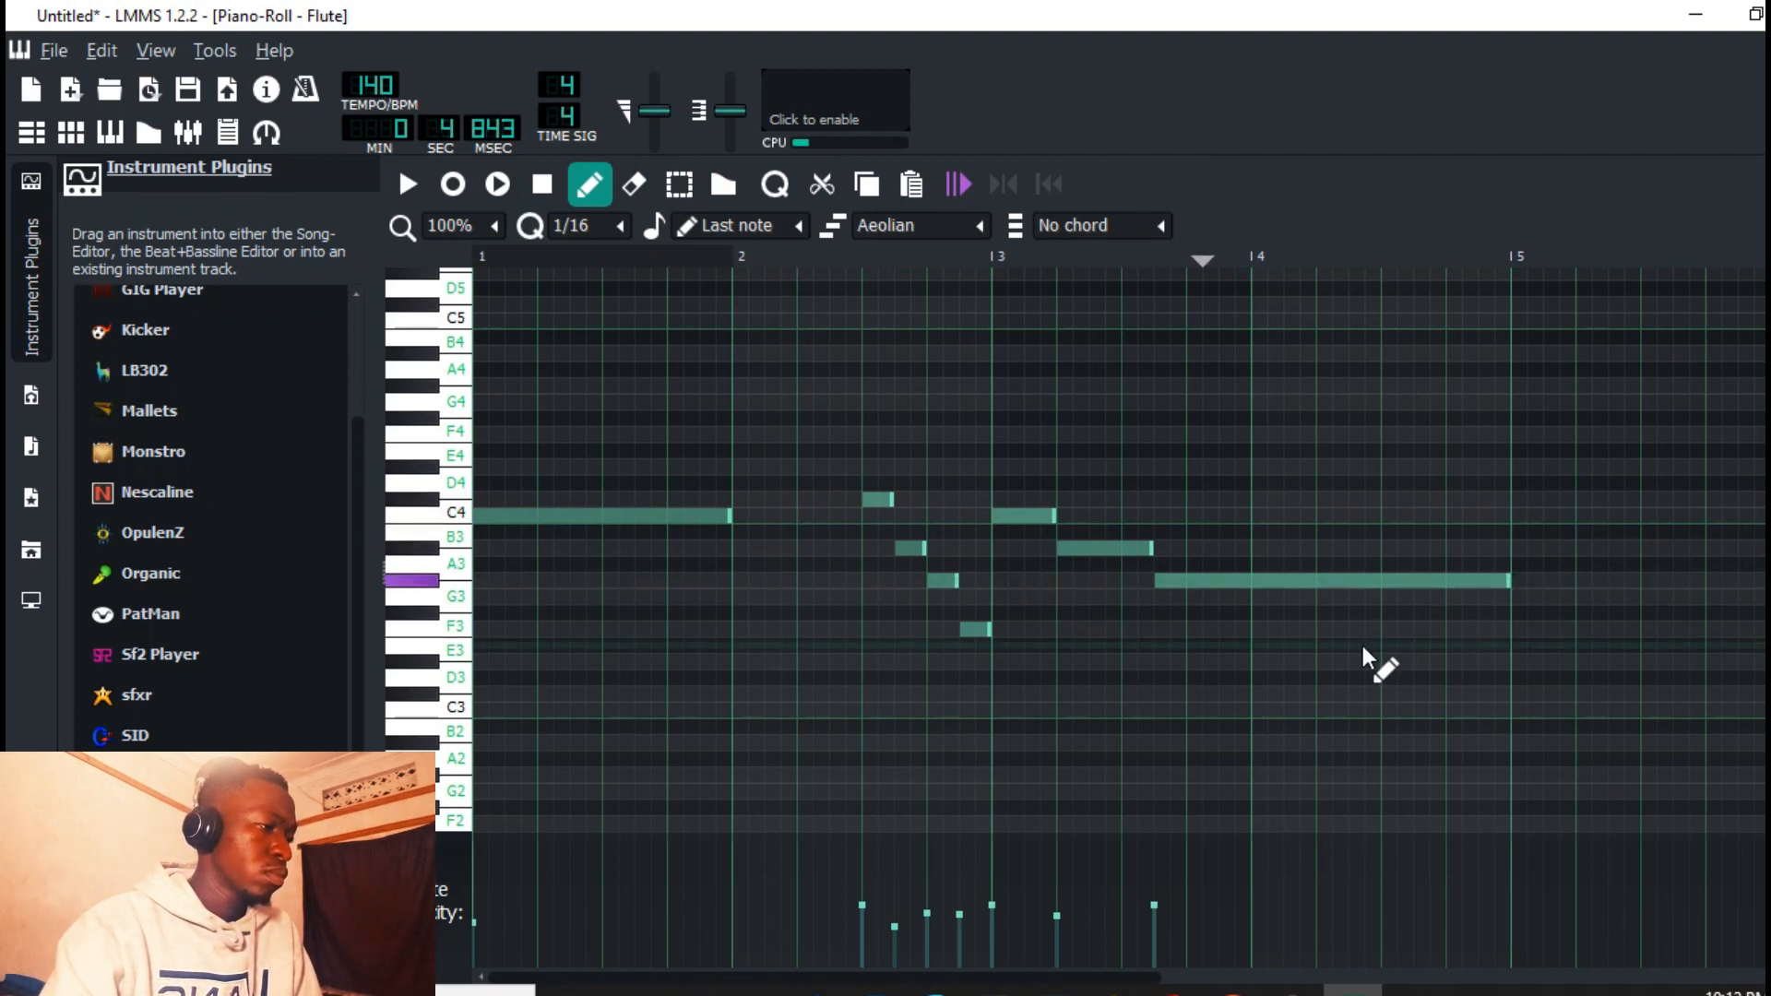
key("space")
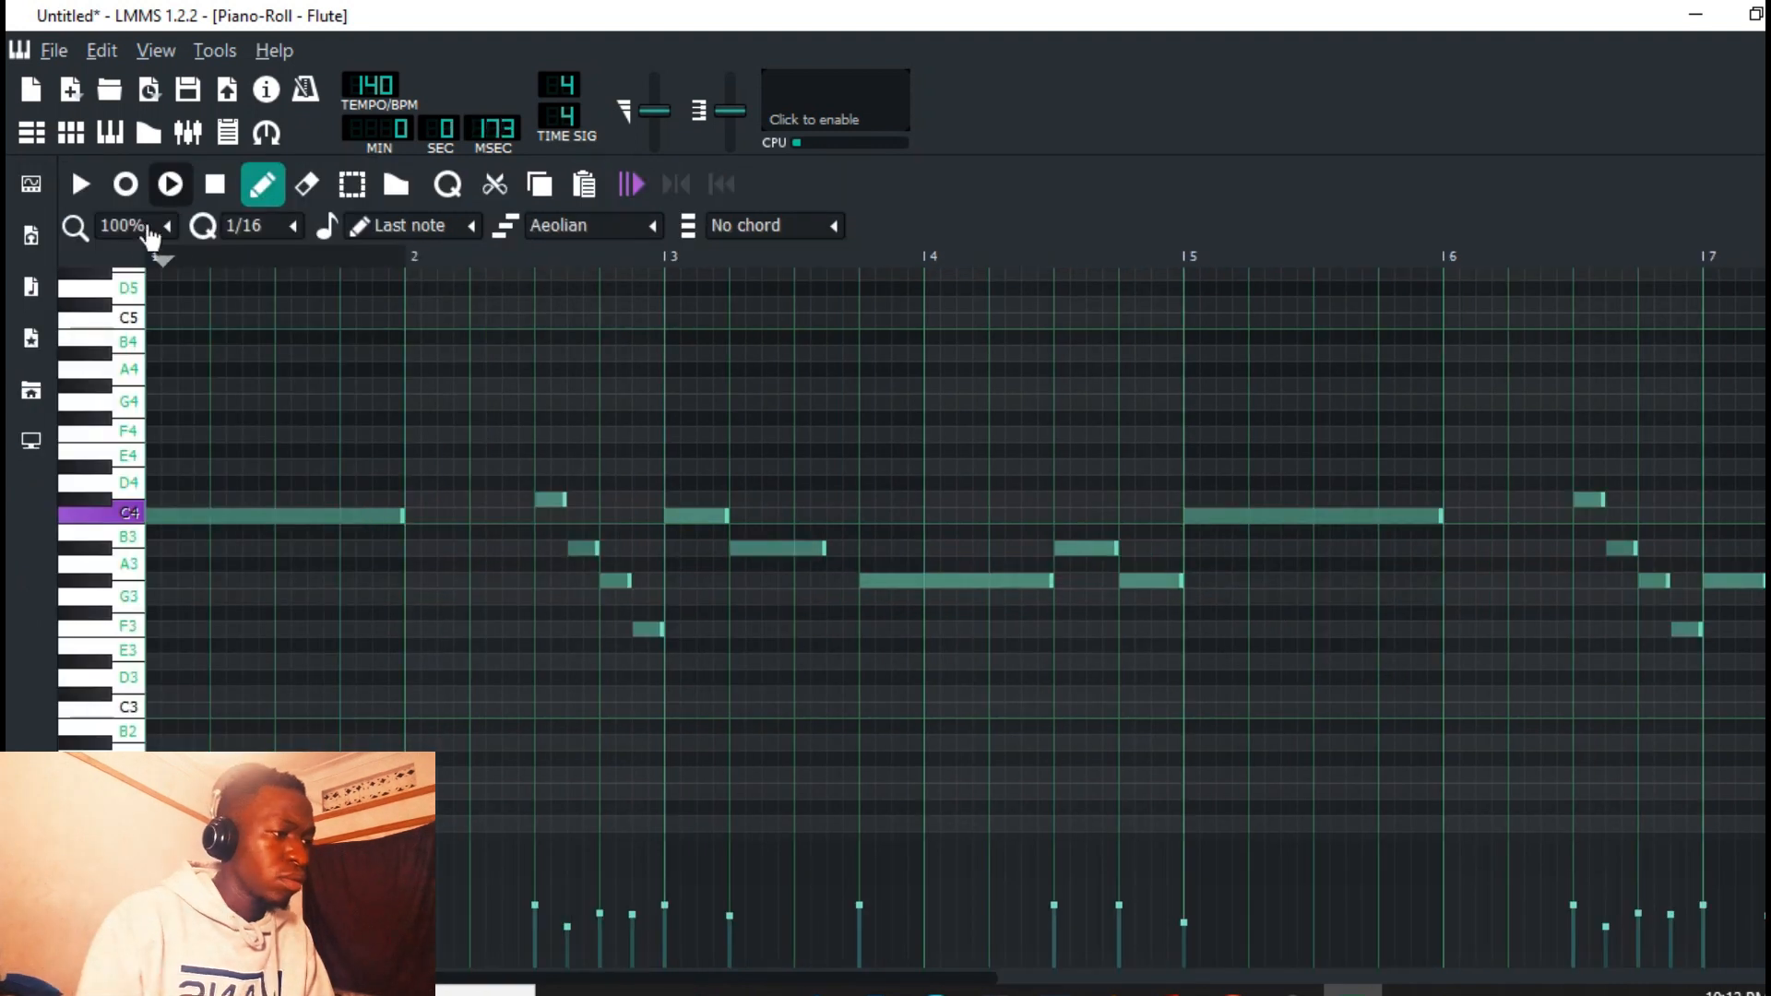
Step: Extend the C4 note at bar 5 to the middle of bar 6, return to the Song-Editor and stop playback
scroll(140, 235, "up", 1)
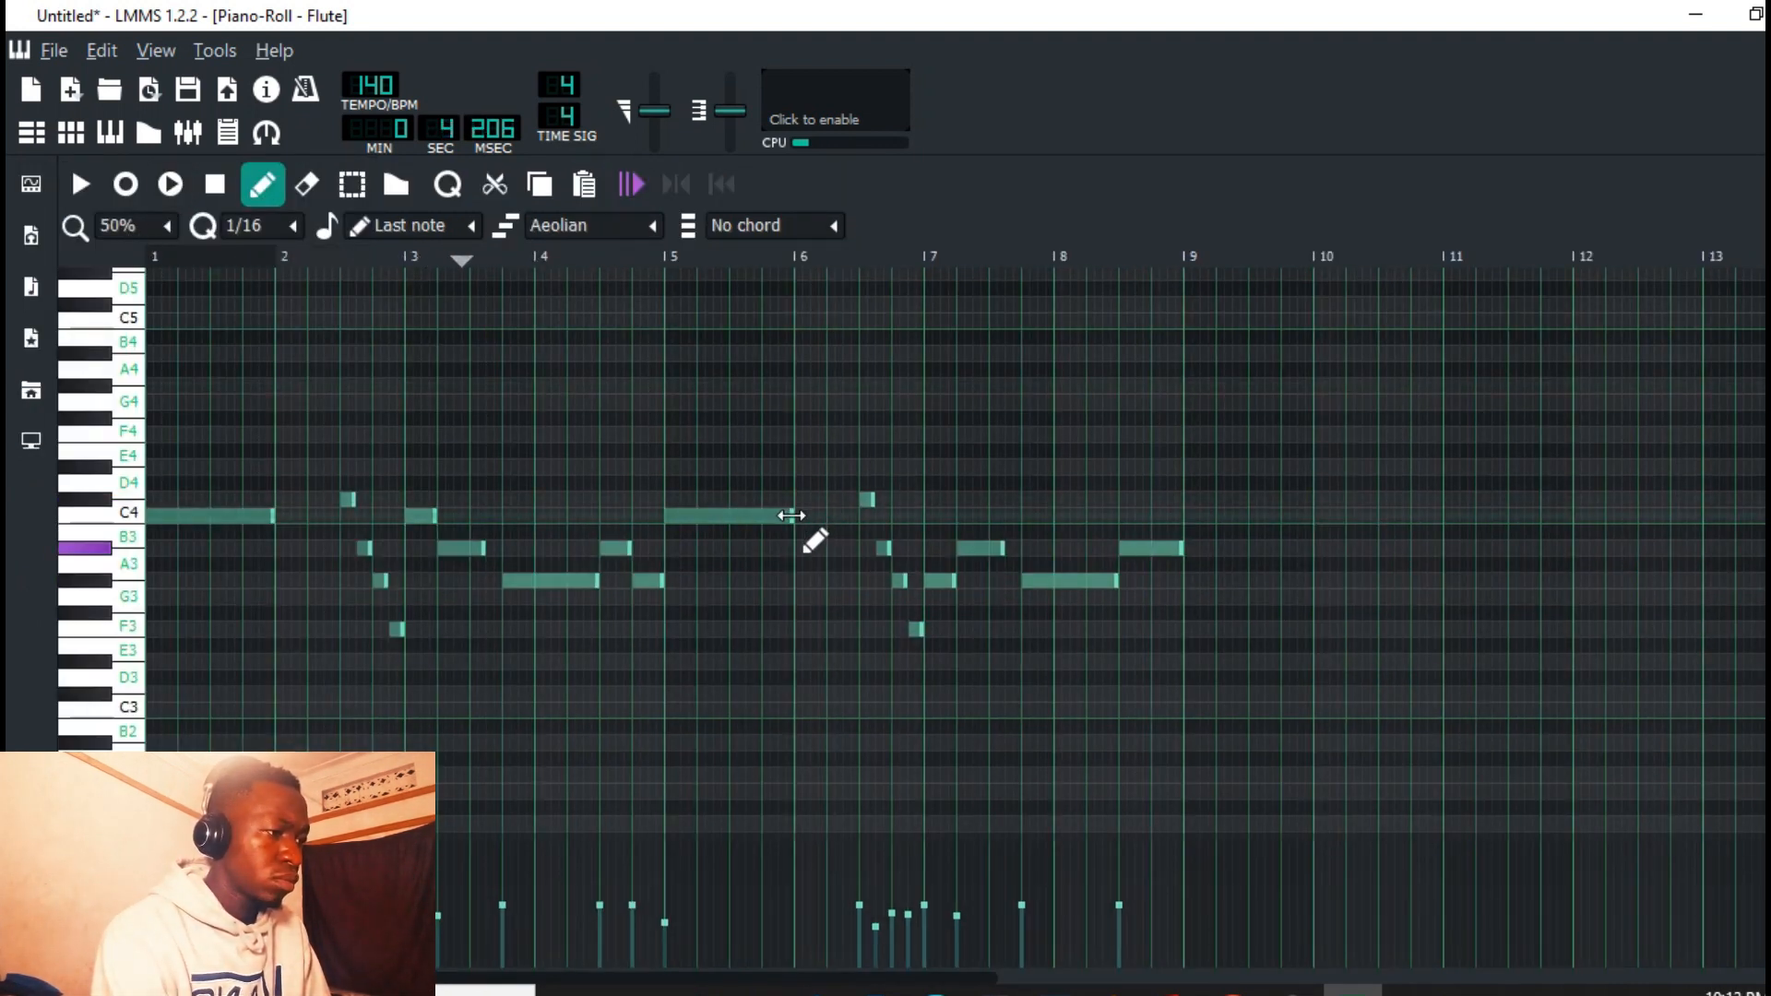
left_click_drag(791, 515, 863, 519)
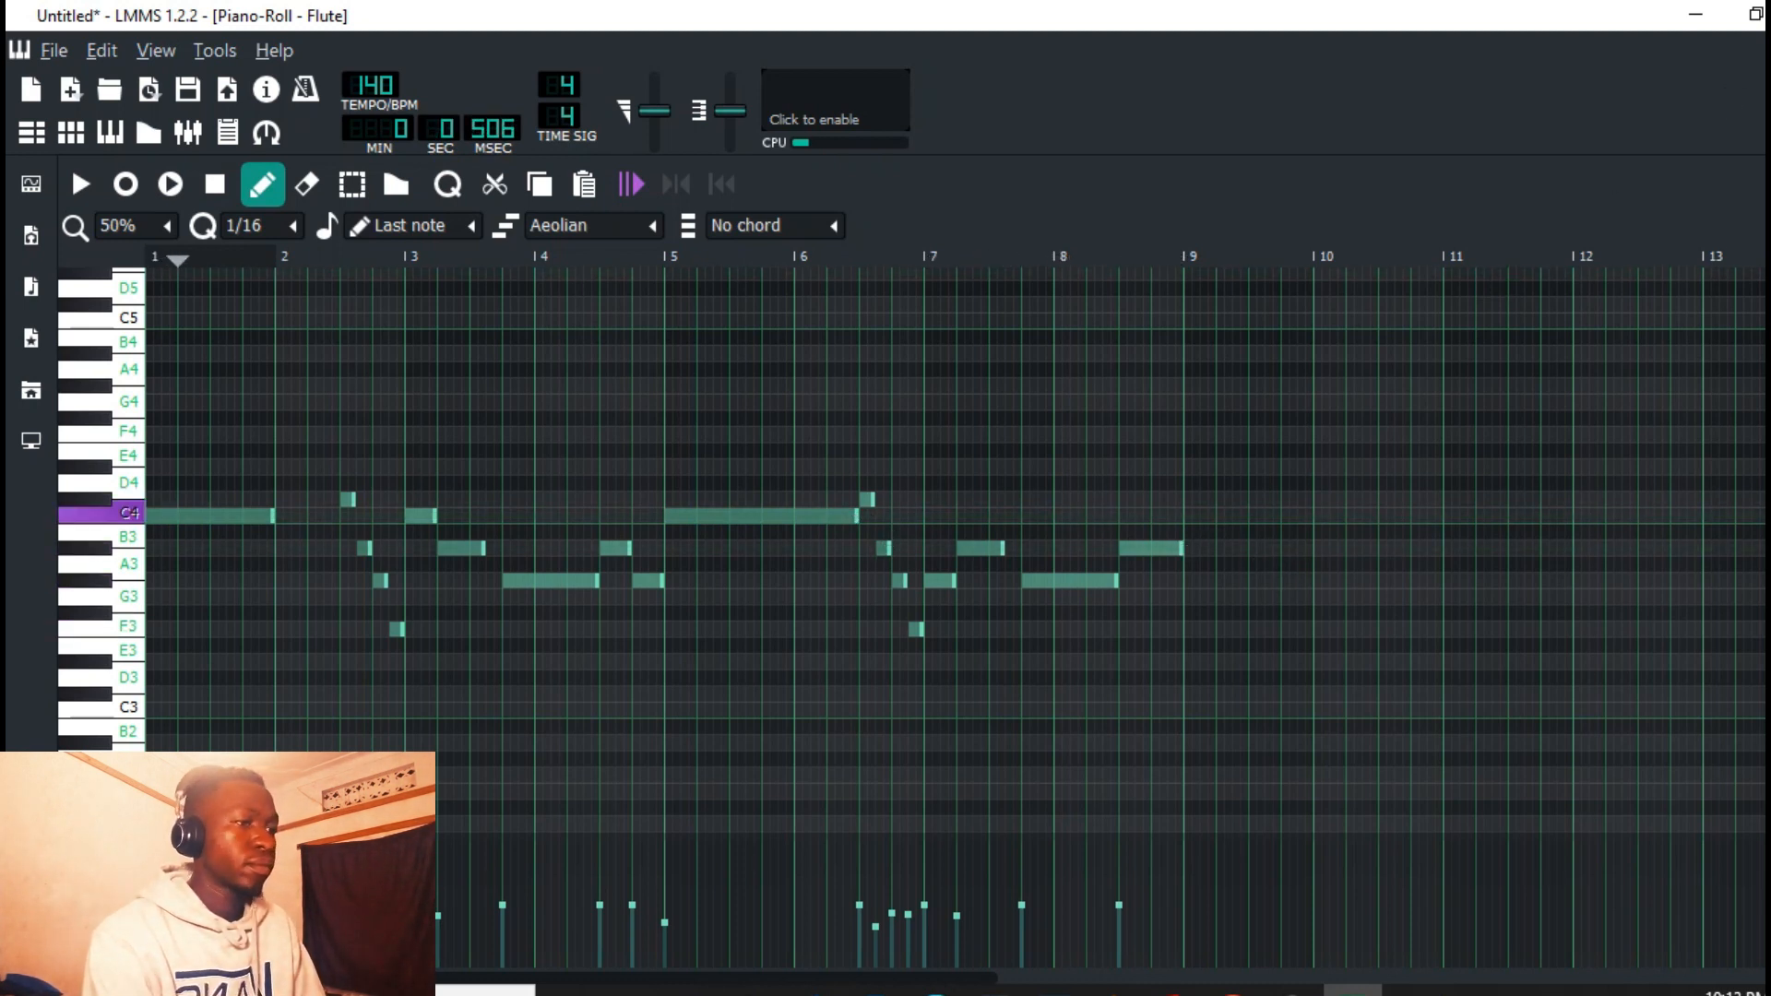
left_click(1768, 50)
left_click(138, 225)
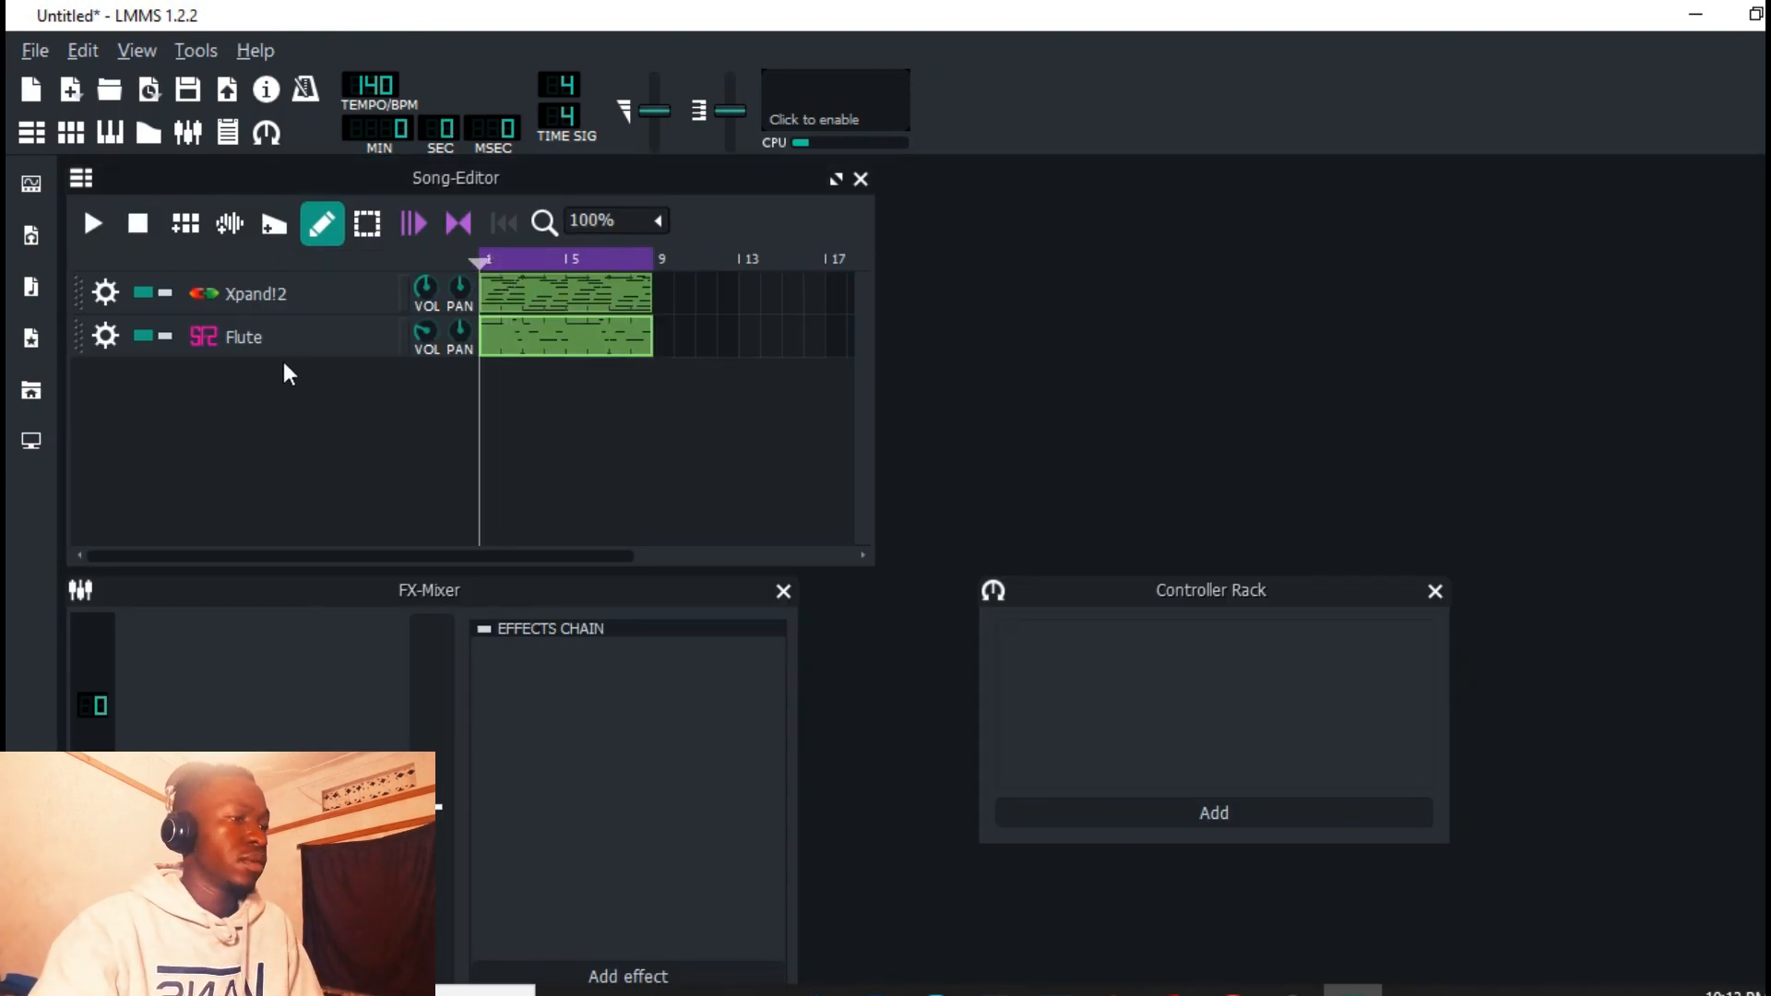
Step: Add the kHs Dual Delay effect to the Flute track's effects chain
left_click(304, 343)
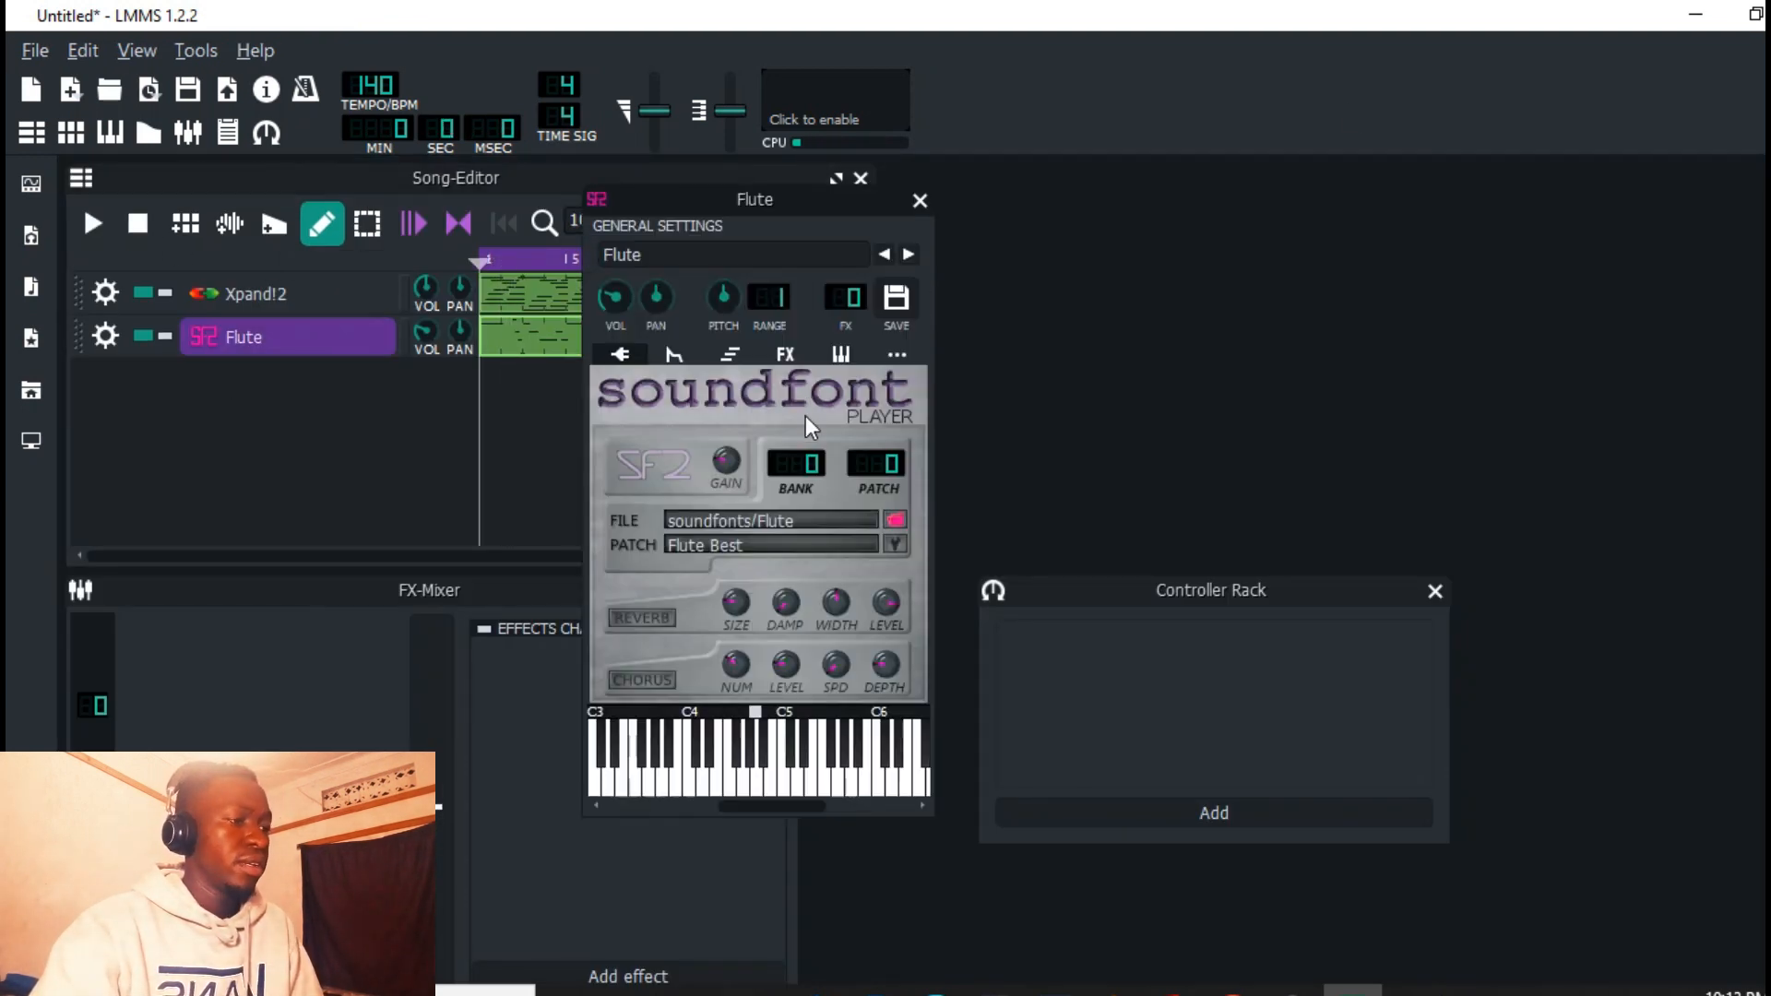
left_click(786, 357)
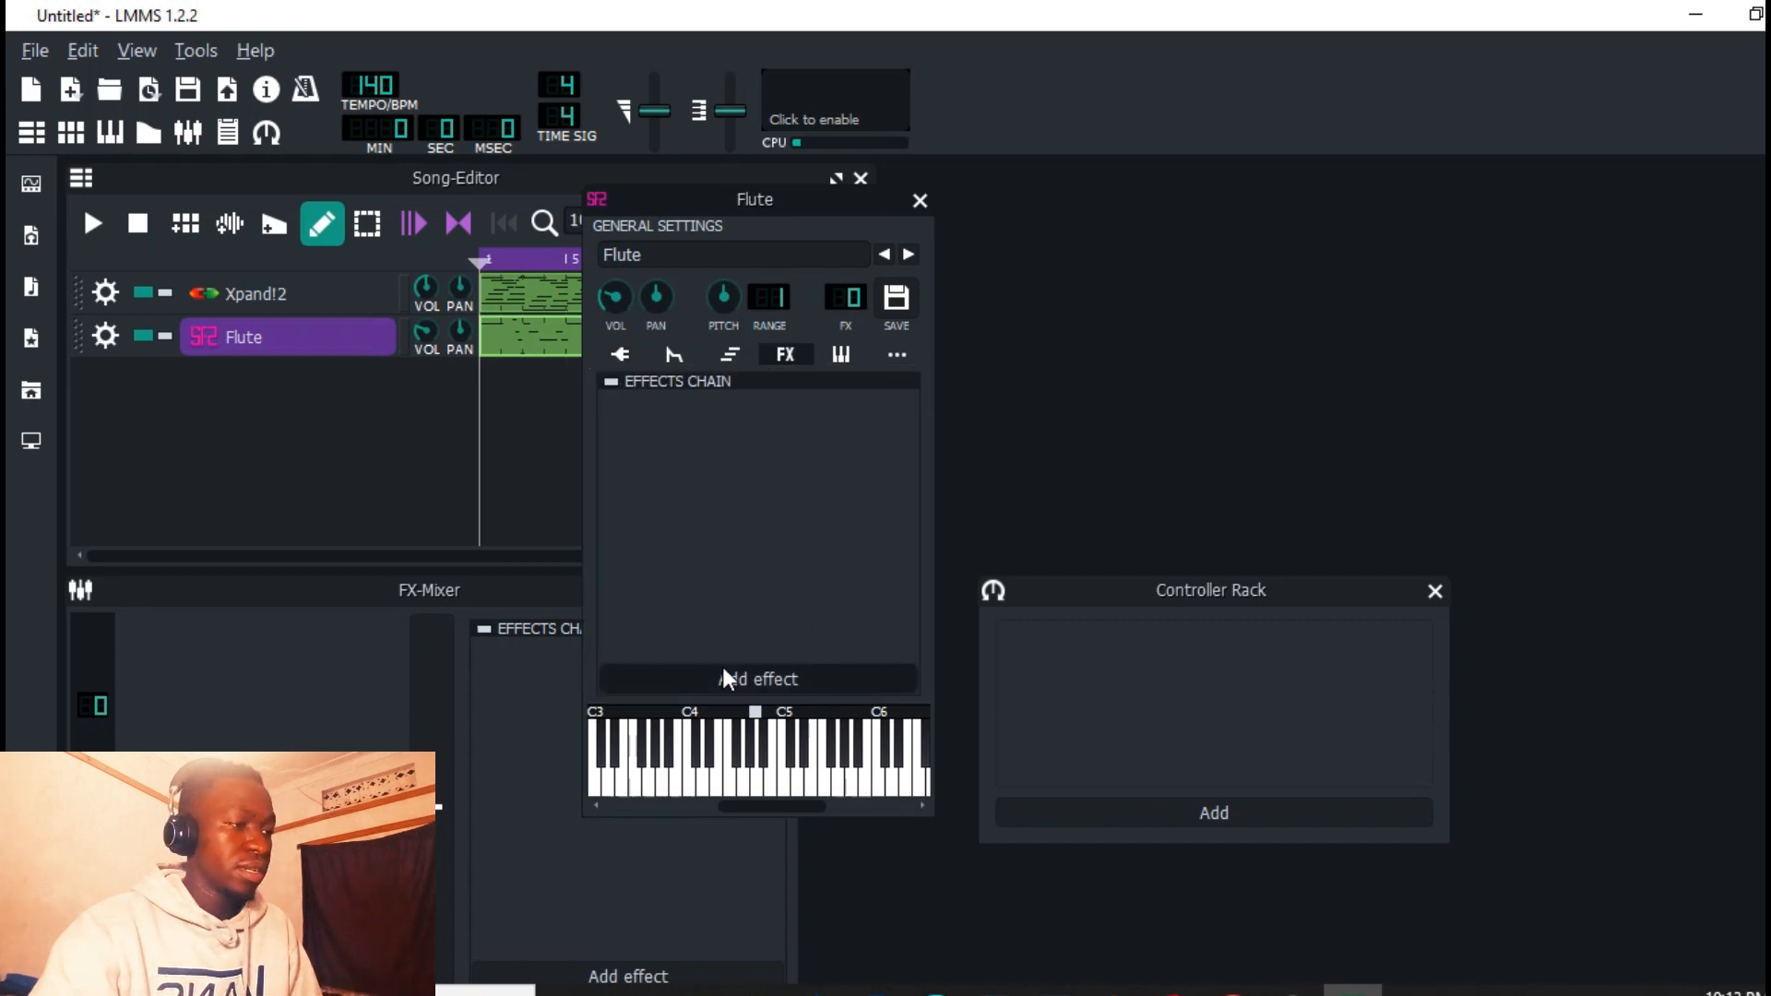
left_click(741, 689)
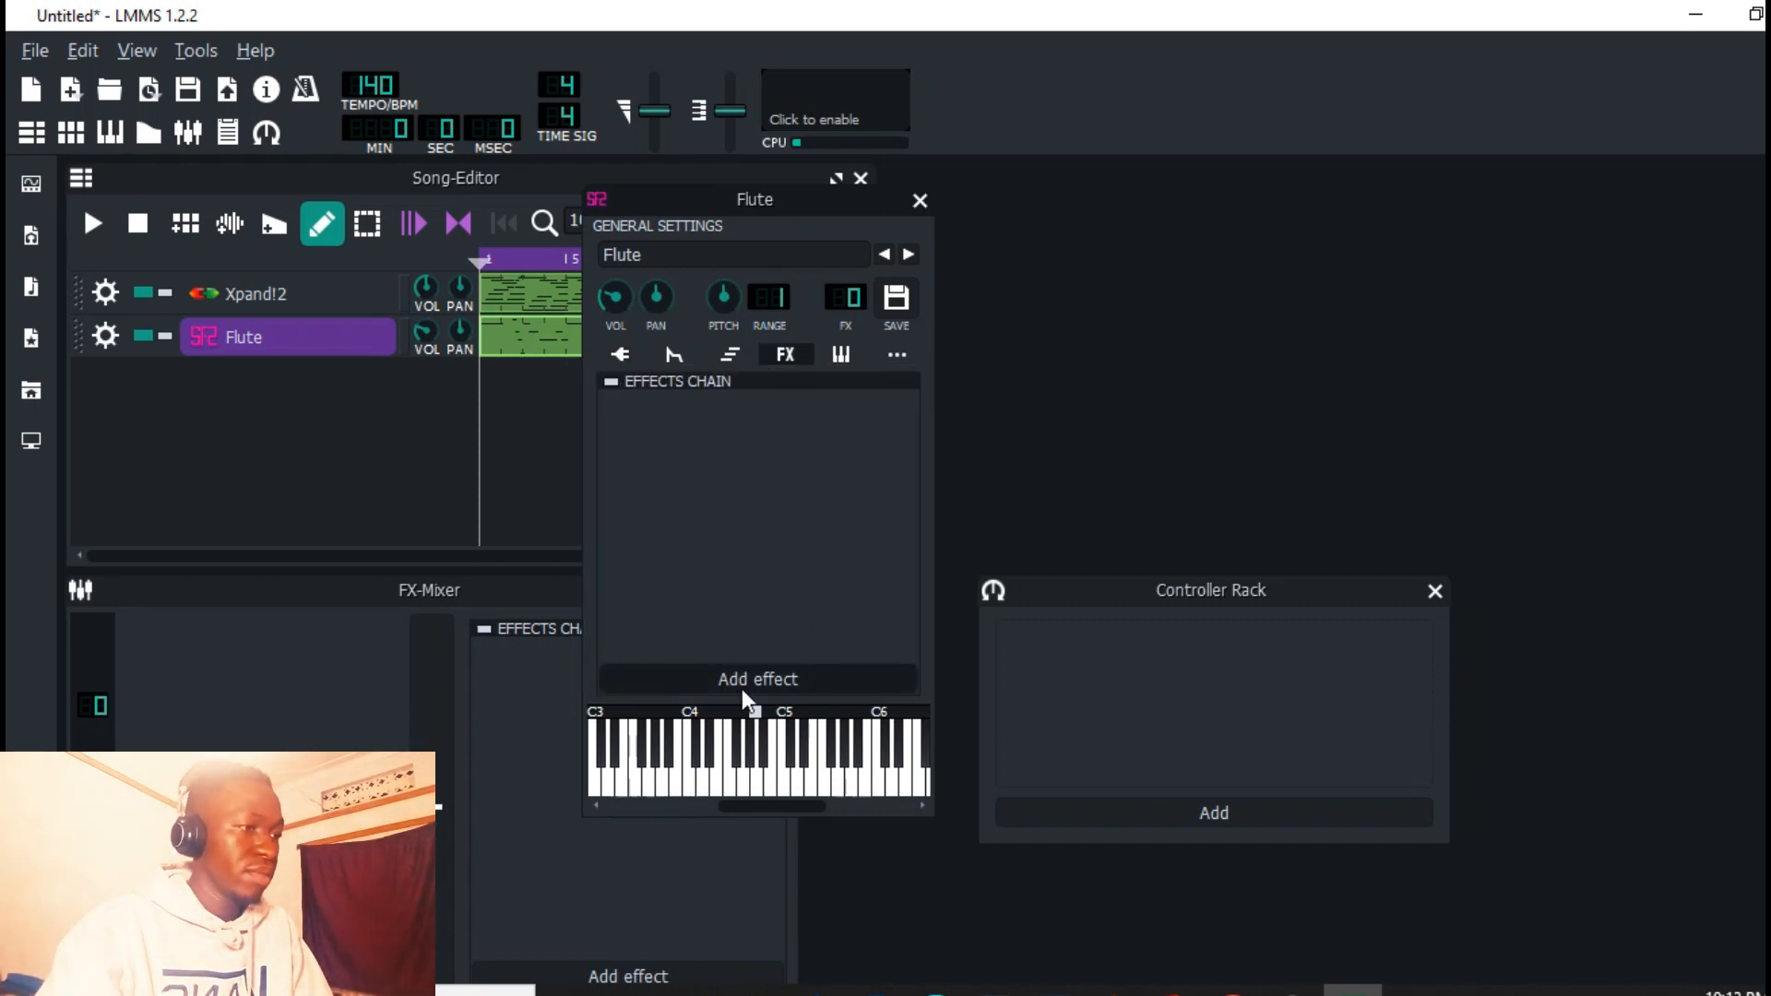
type("d")
type("el")
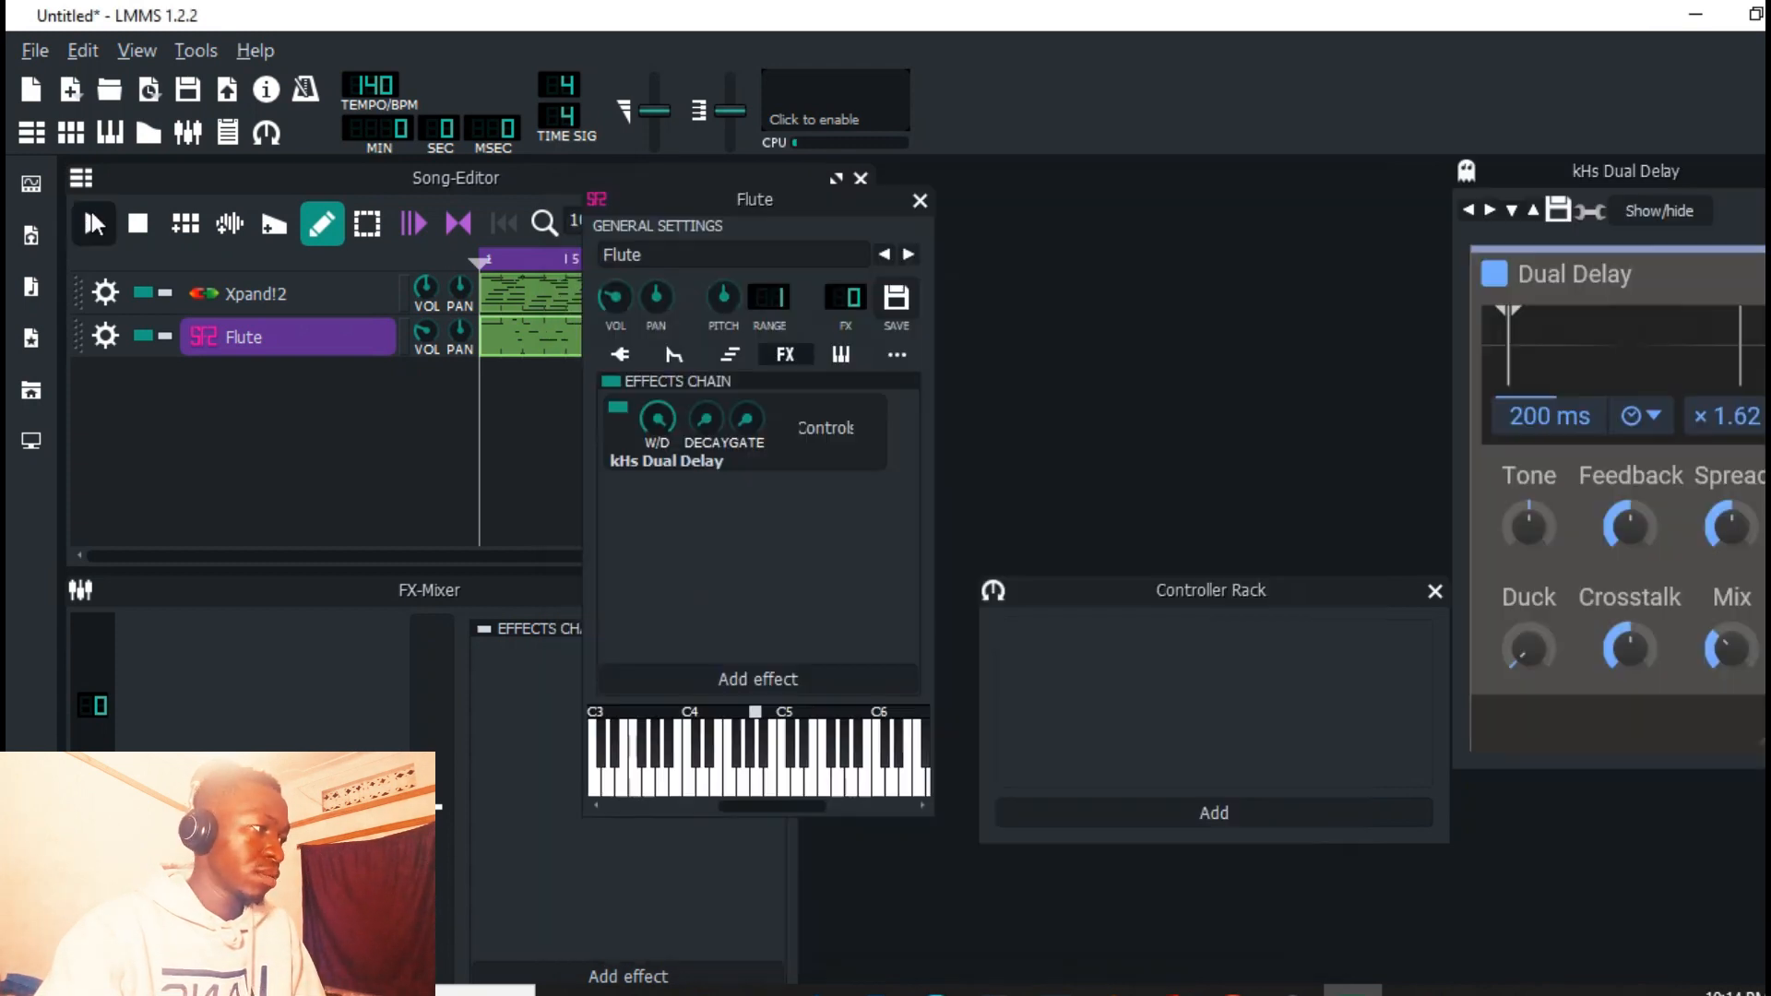
Step: Play the song with the Dual Delay window moved closer, lower the Flute track's volume slightly, and stop playback
key("space")
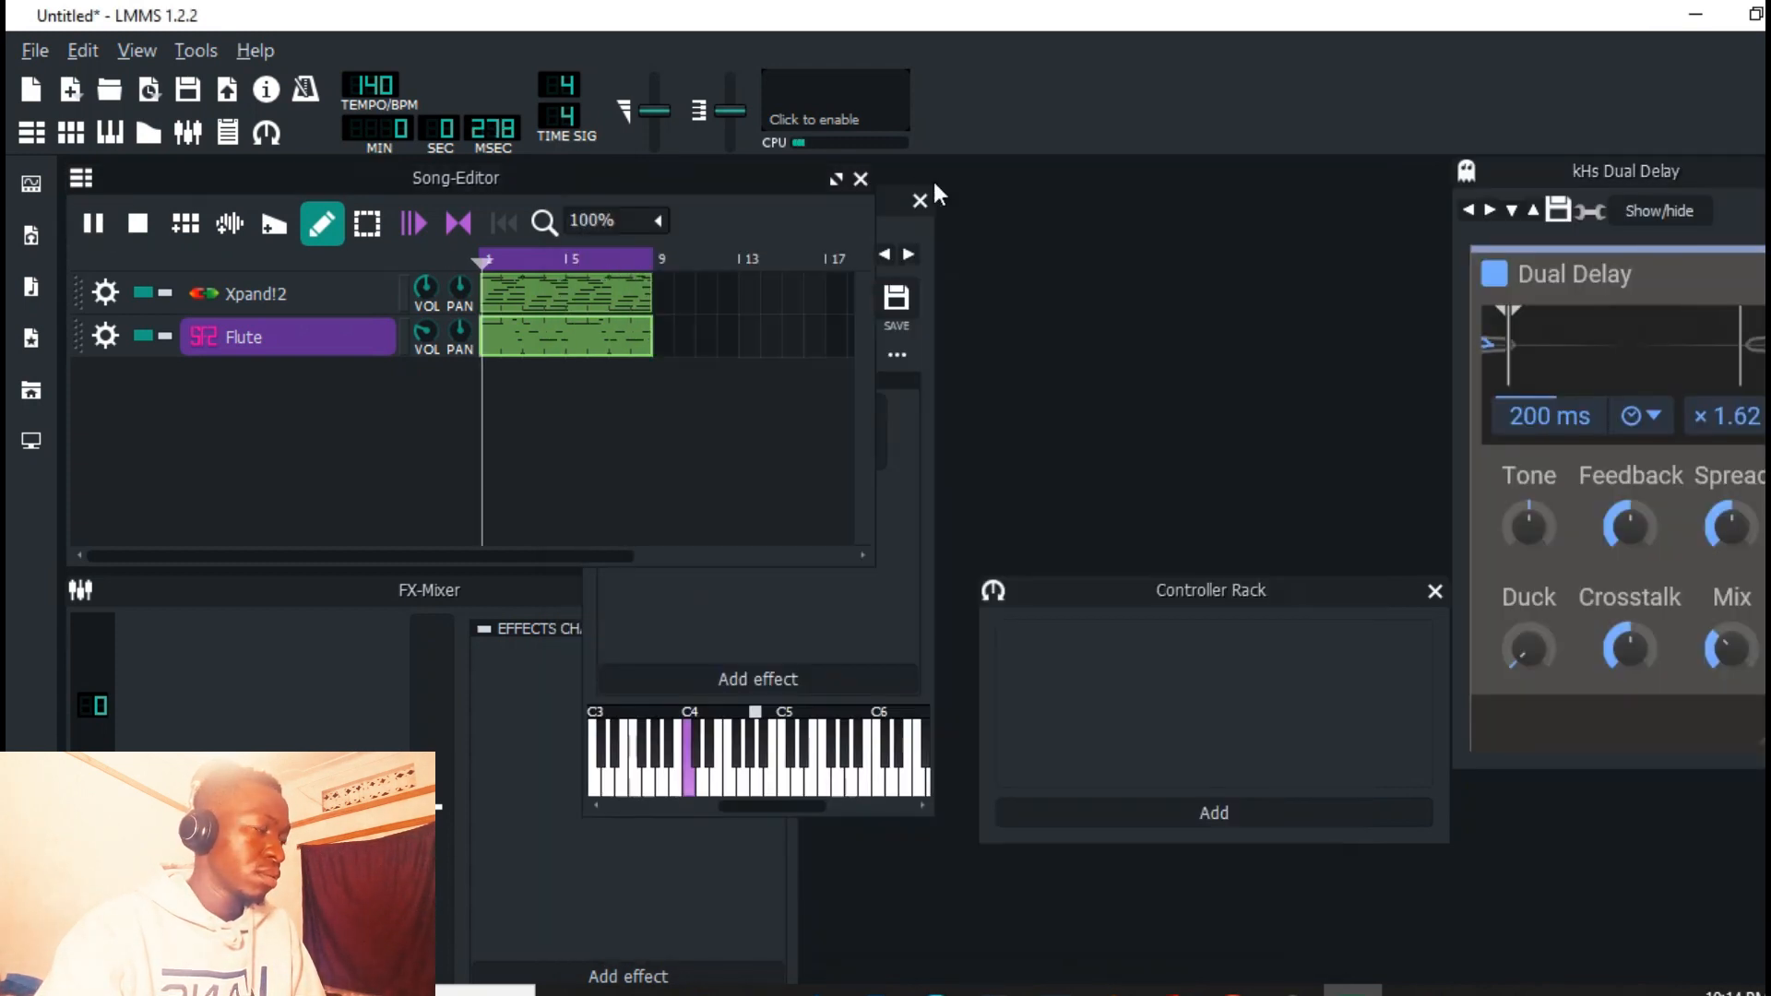
left_click_drag(1697, 173, 1159, 212)
mouse_move(427, 354)
left_click_drag(427, 353, 432, 374)
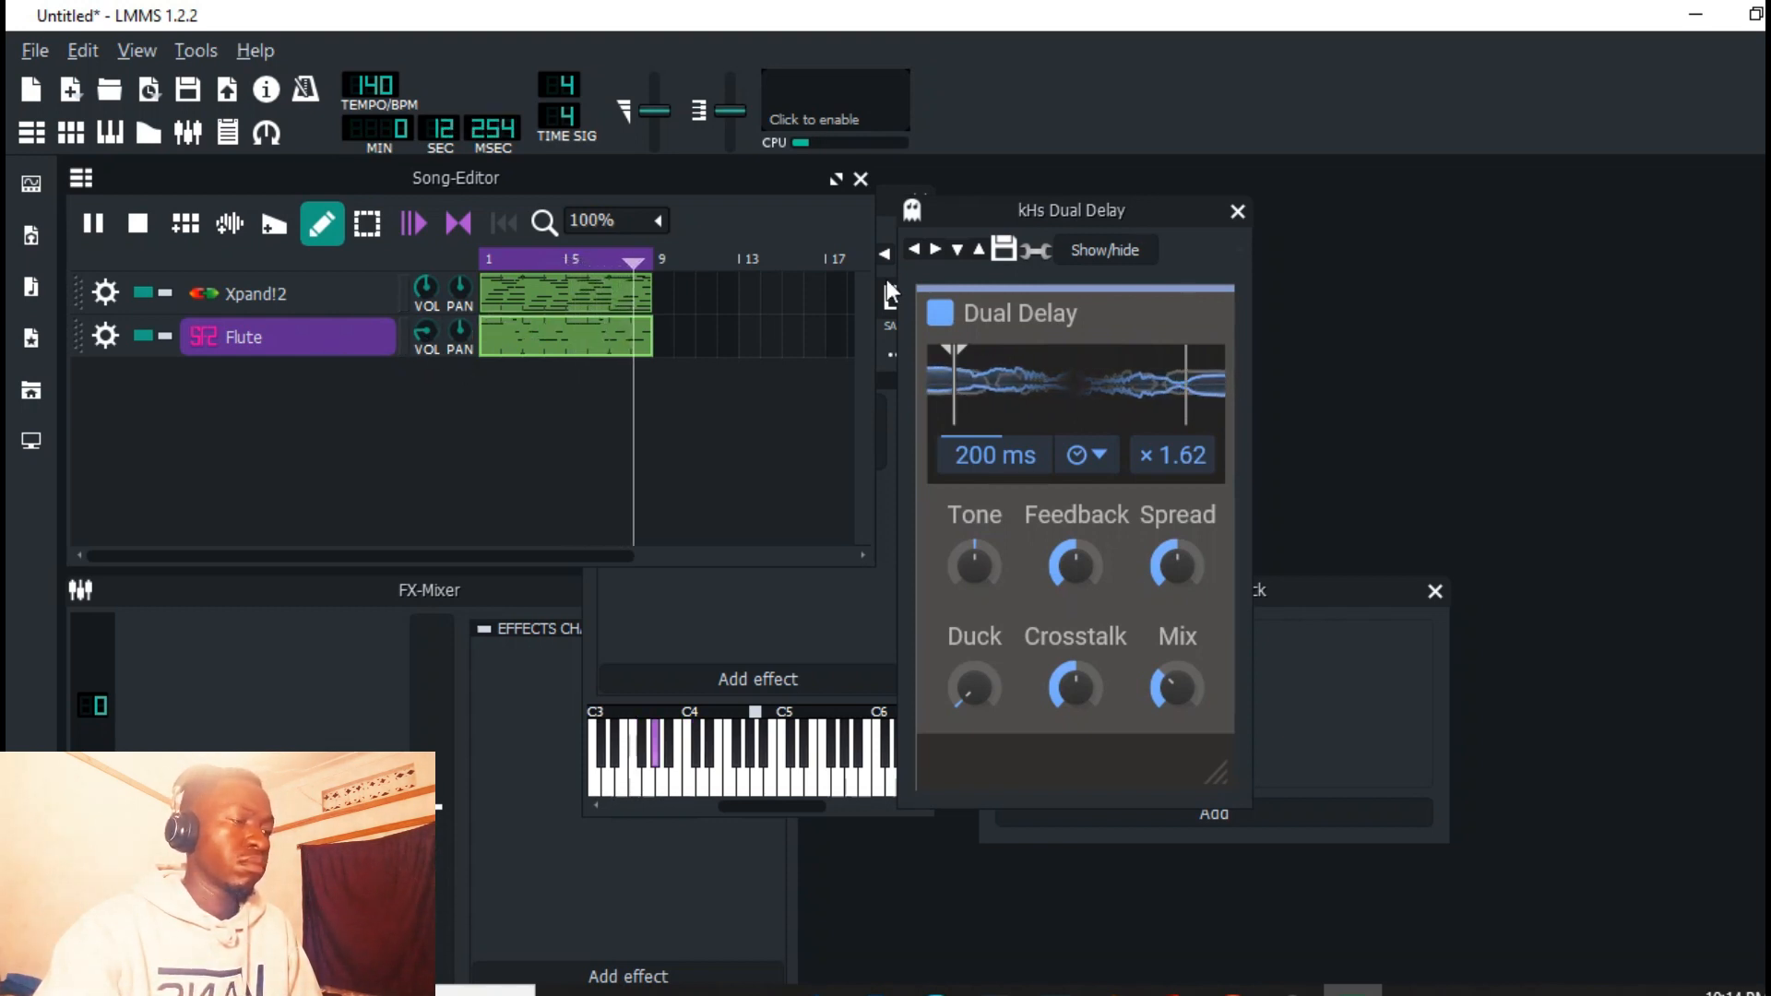
left_click(860, 588)
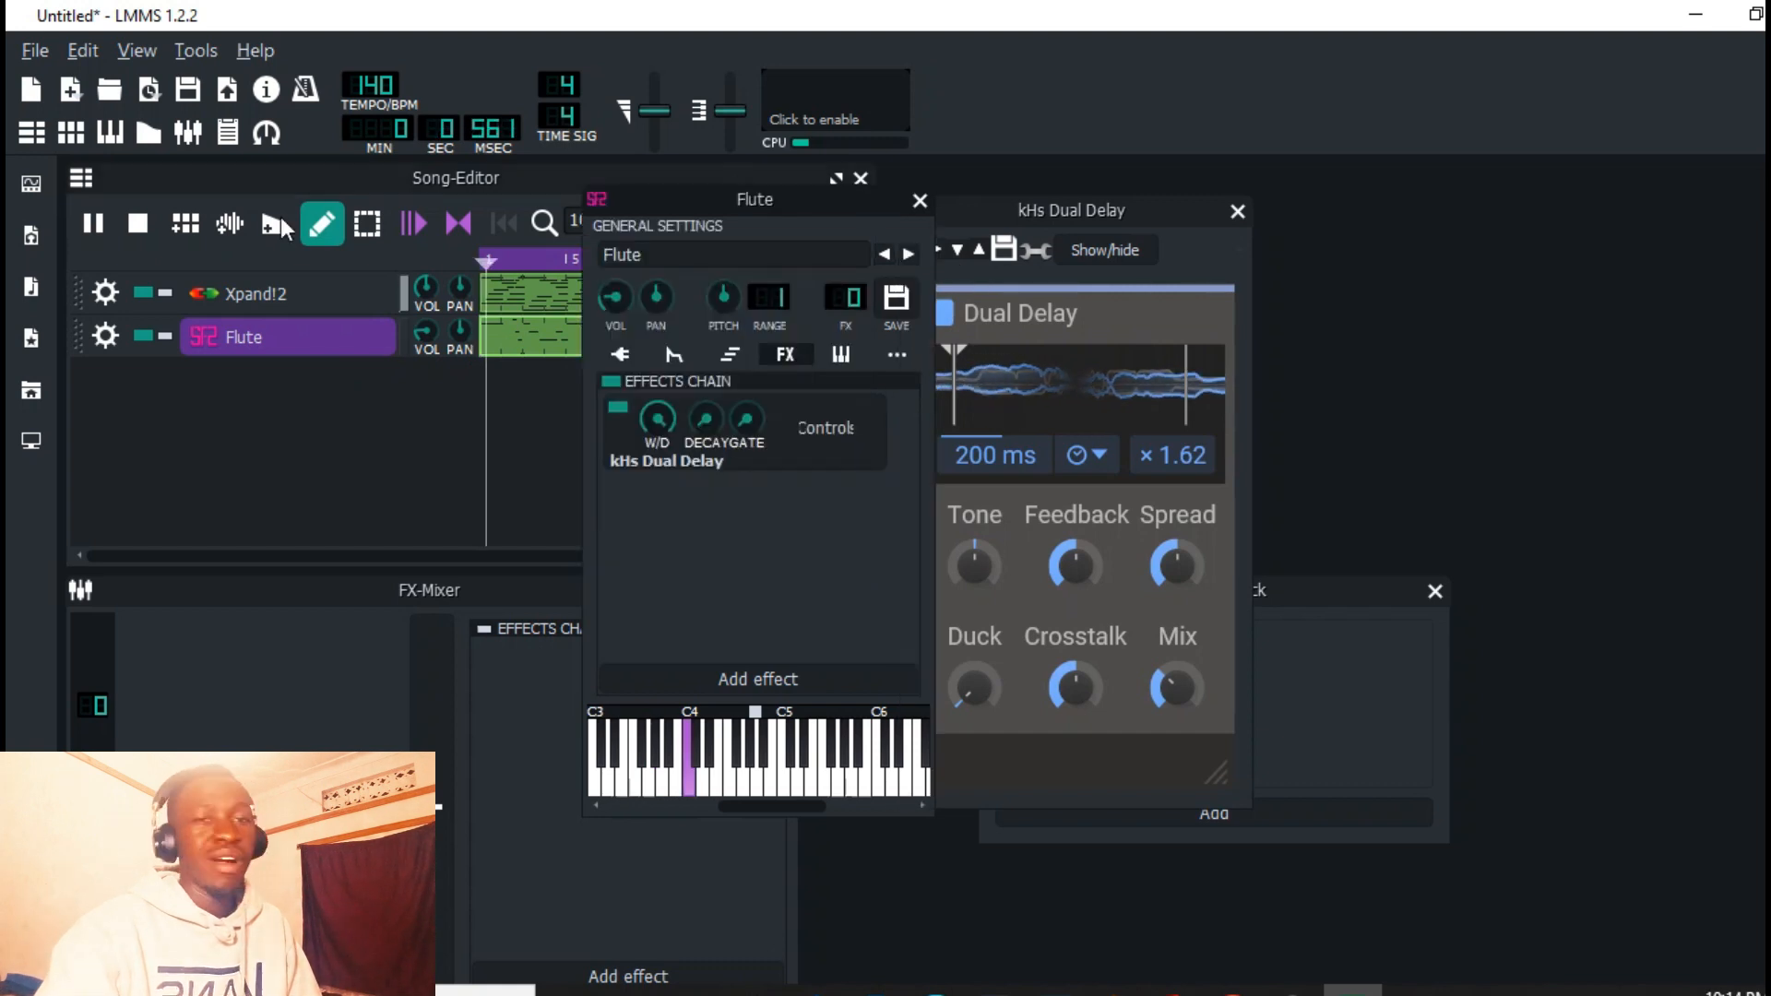
left_click(138, 223)
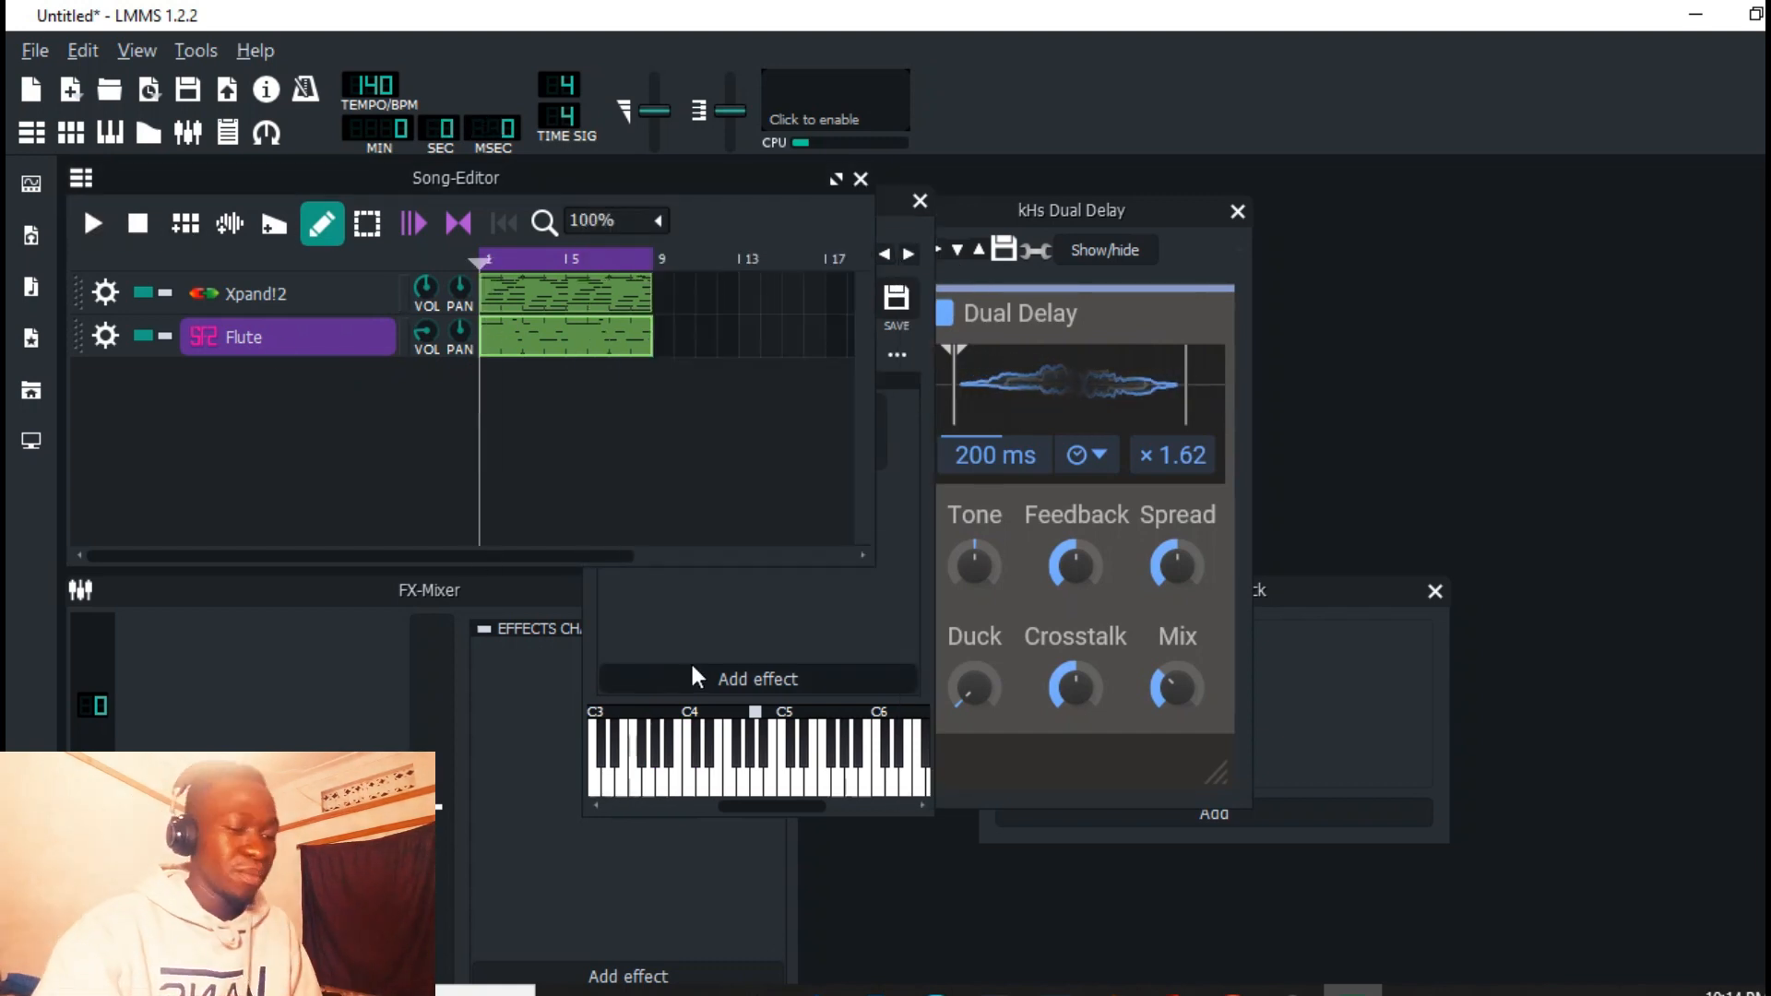
Step: Add the Valve saturation effect to the Flute effects chain after the Dual Delay
left_click(711, 684)
left_click(710, 681)
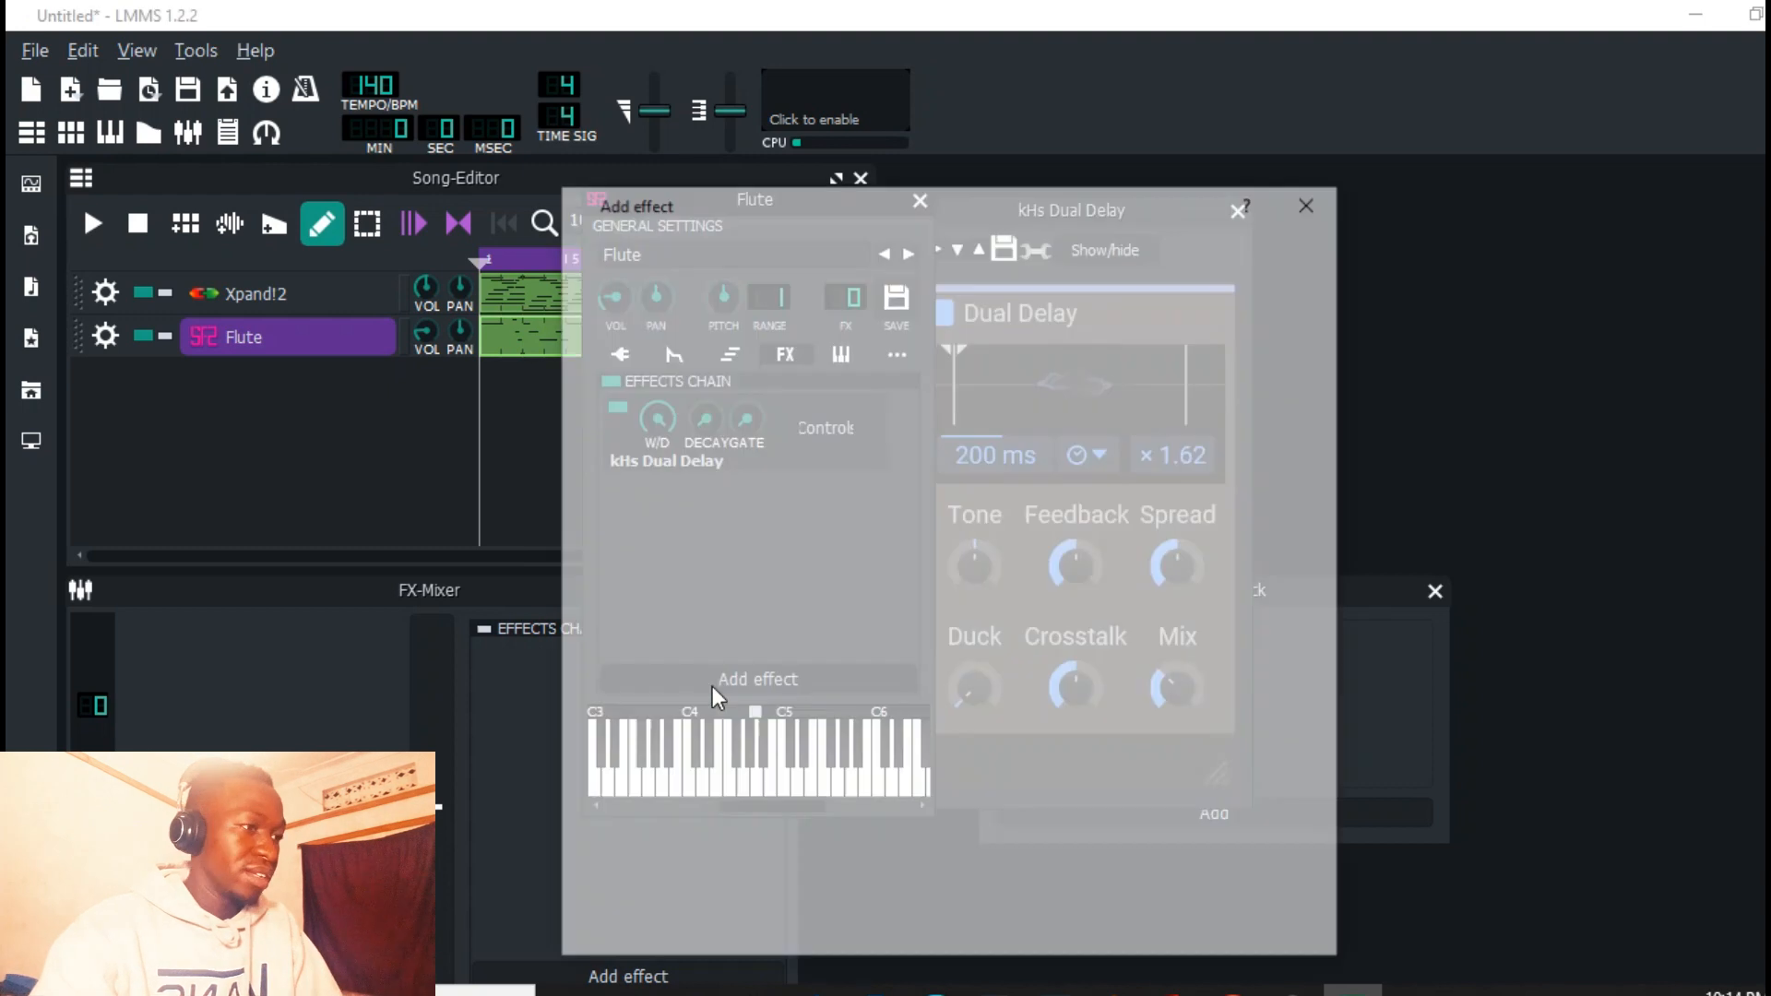
type("sat")
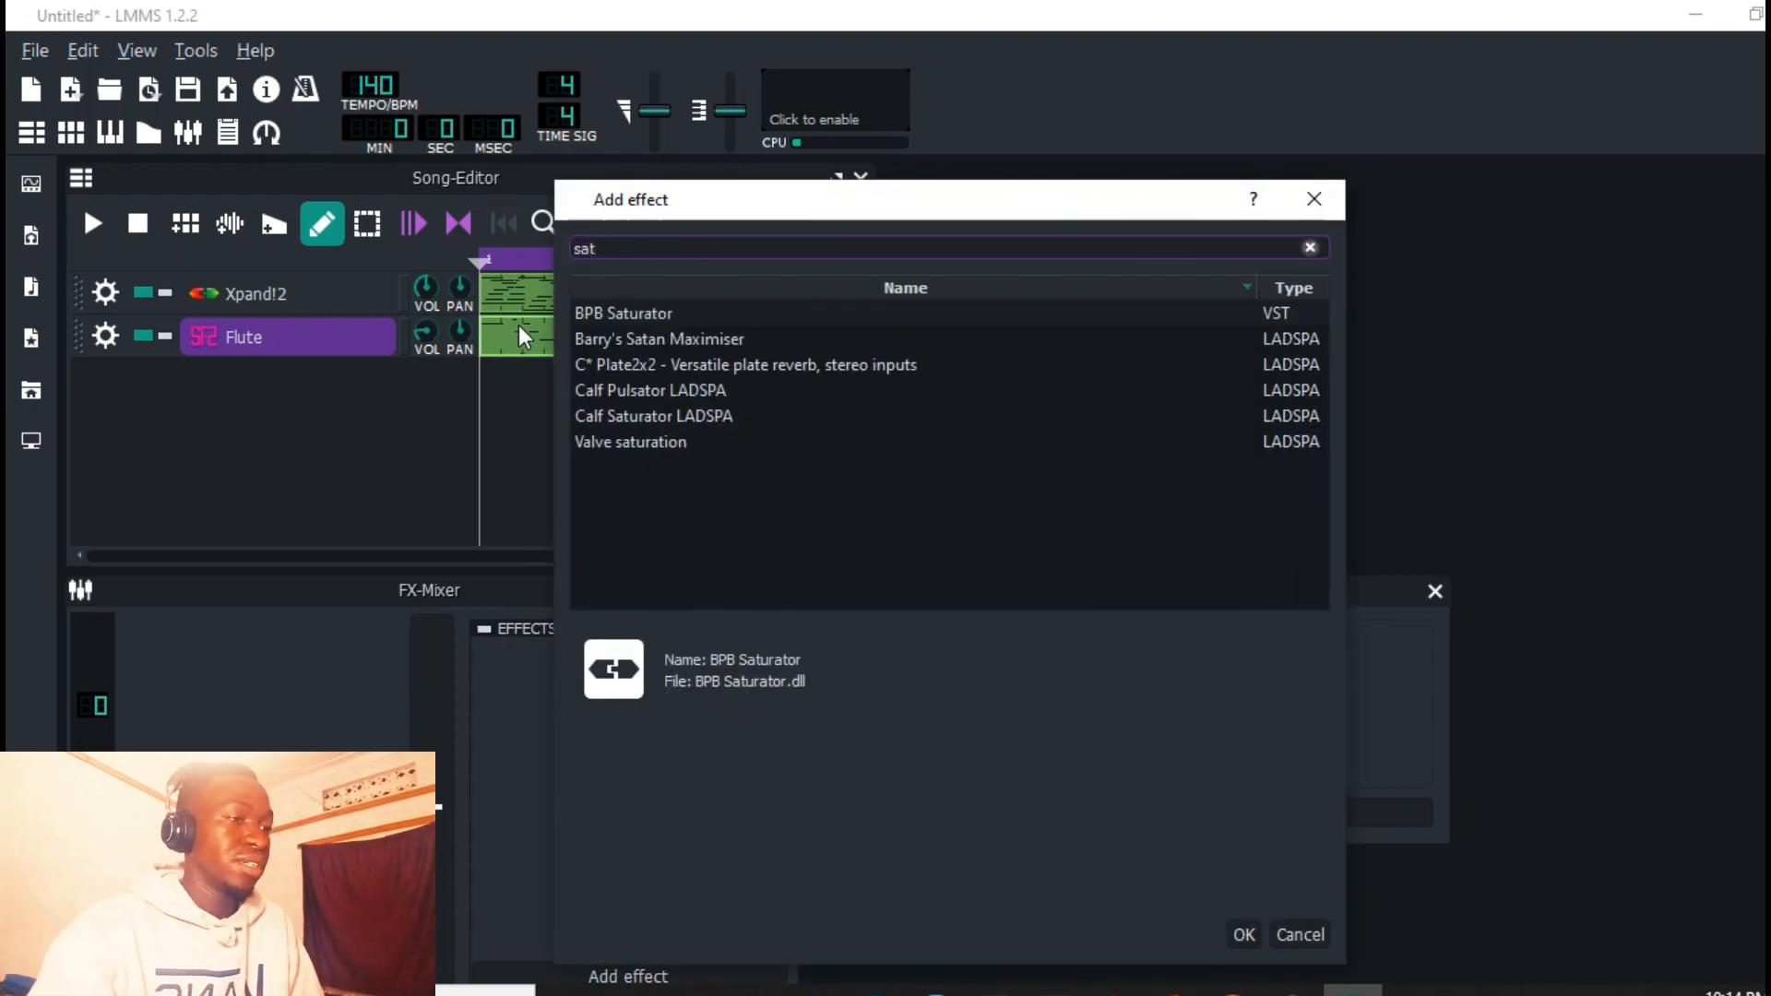
double_click(615, 440)
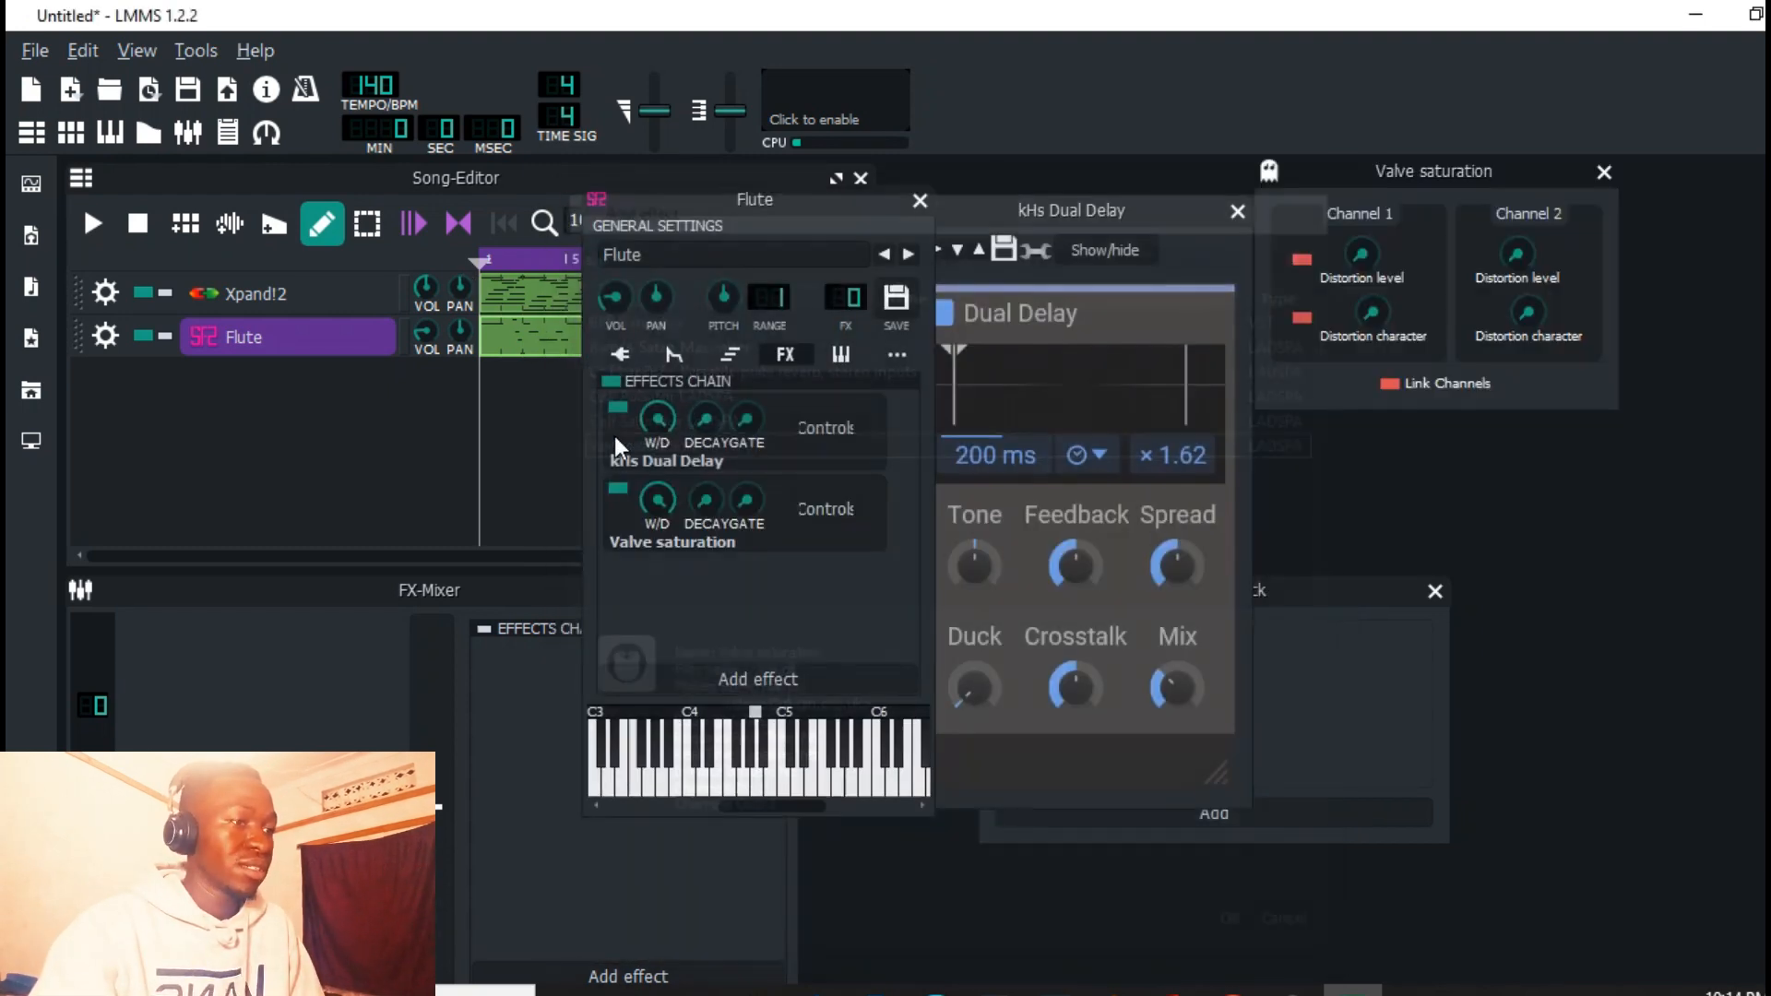
Step: Play the song from the start in the maximized Song-Editor to audition the saturated Flute with the guitar, and stop
left_click(96, 231)
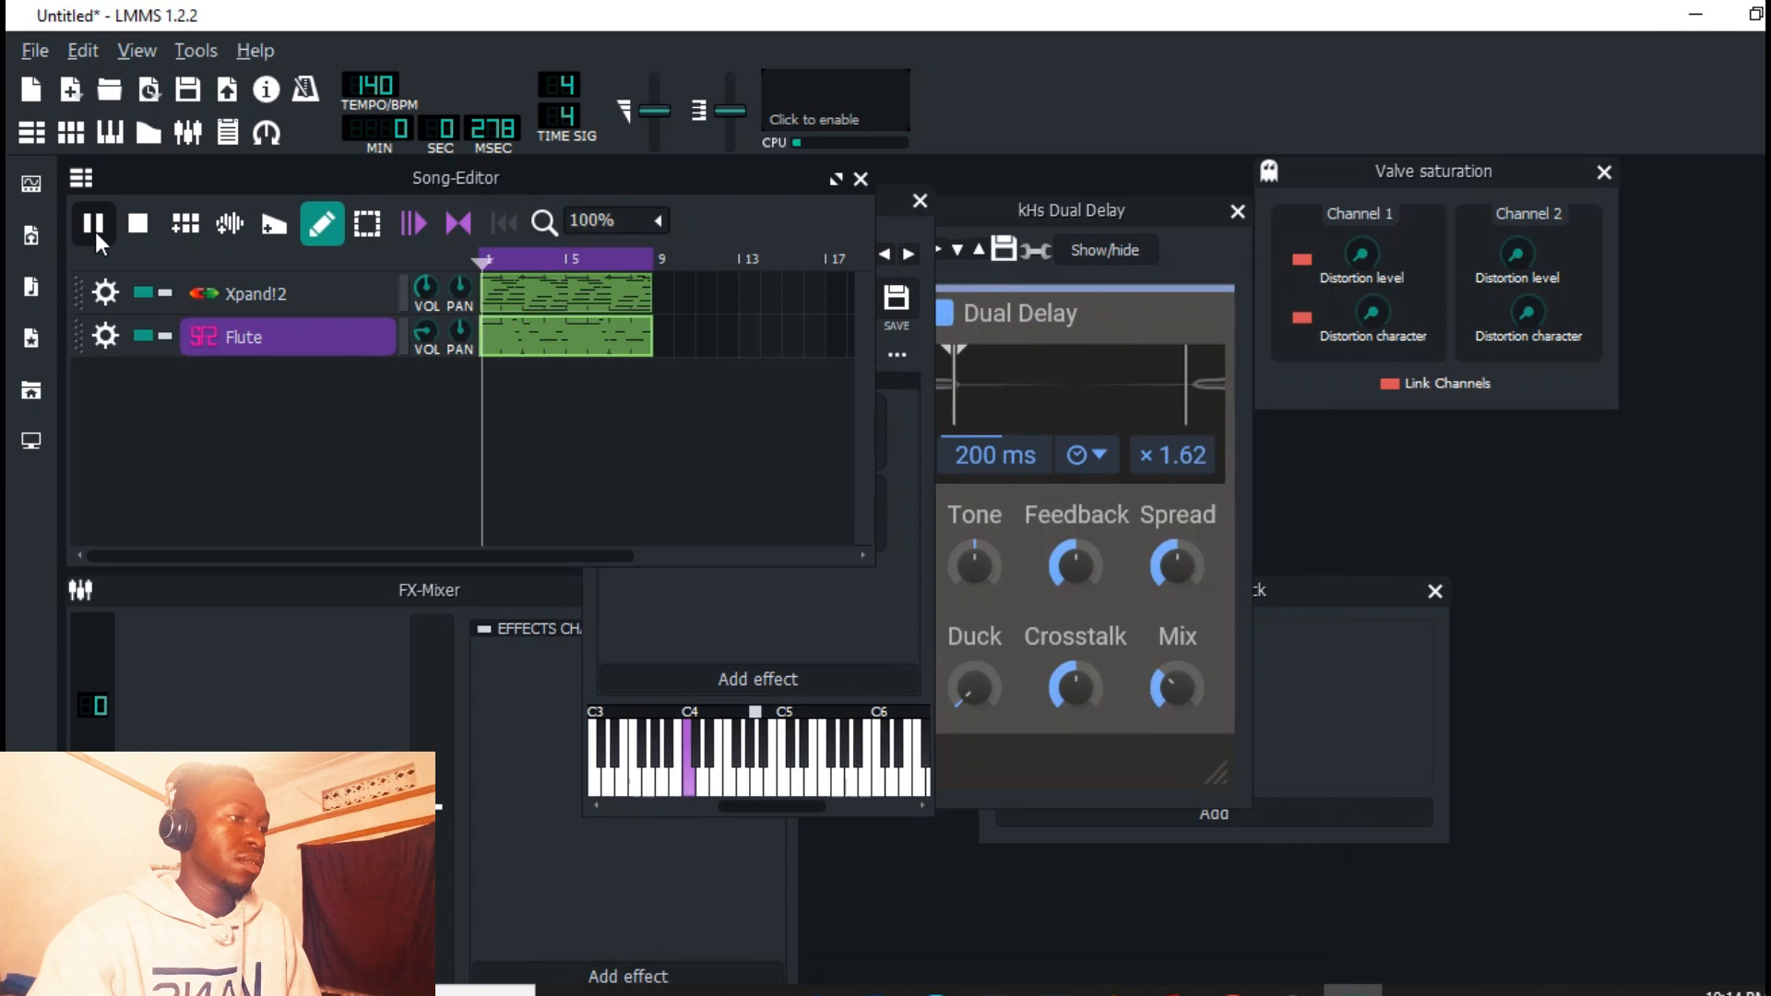
left_click(828, 181)
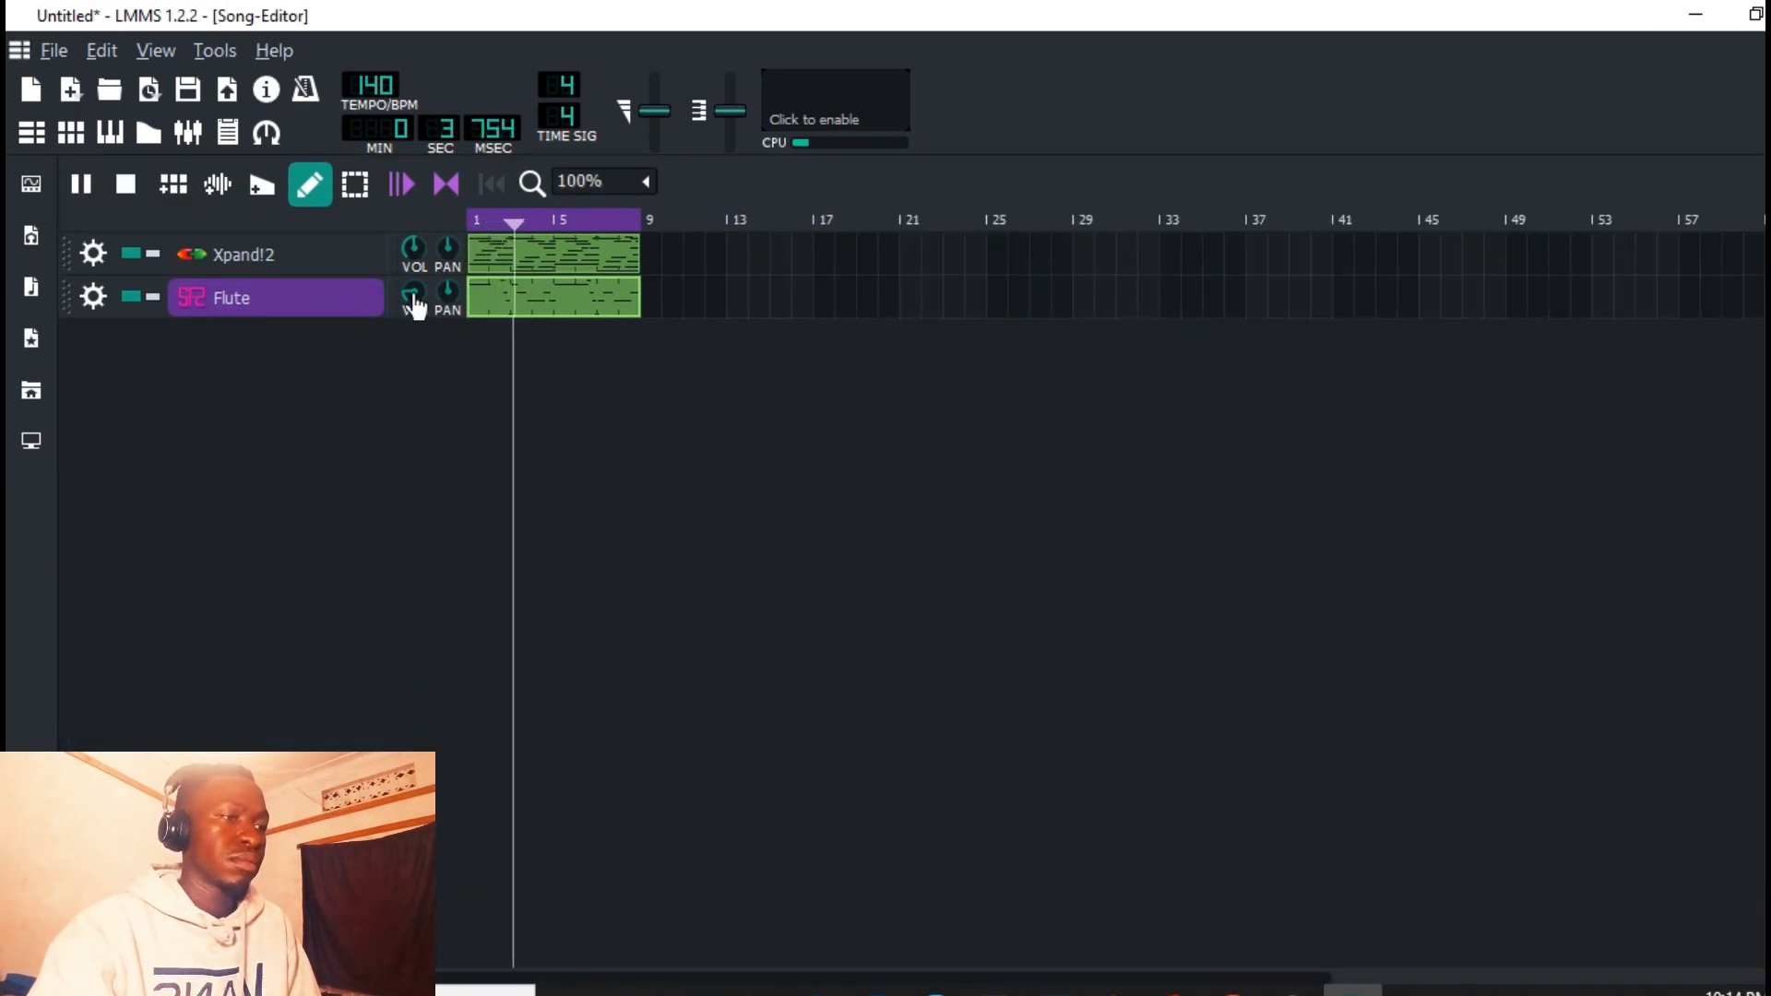
mouse_move(413, 305)
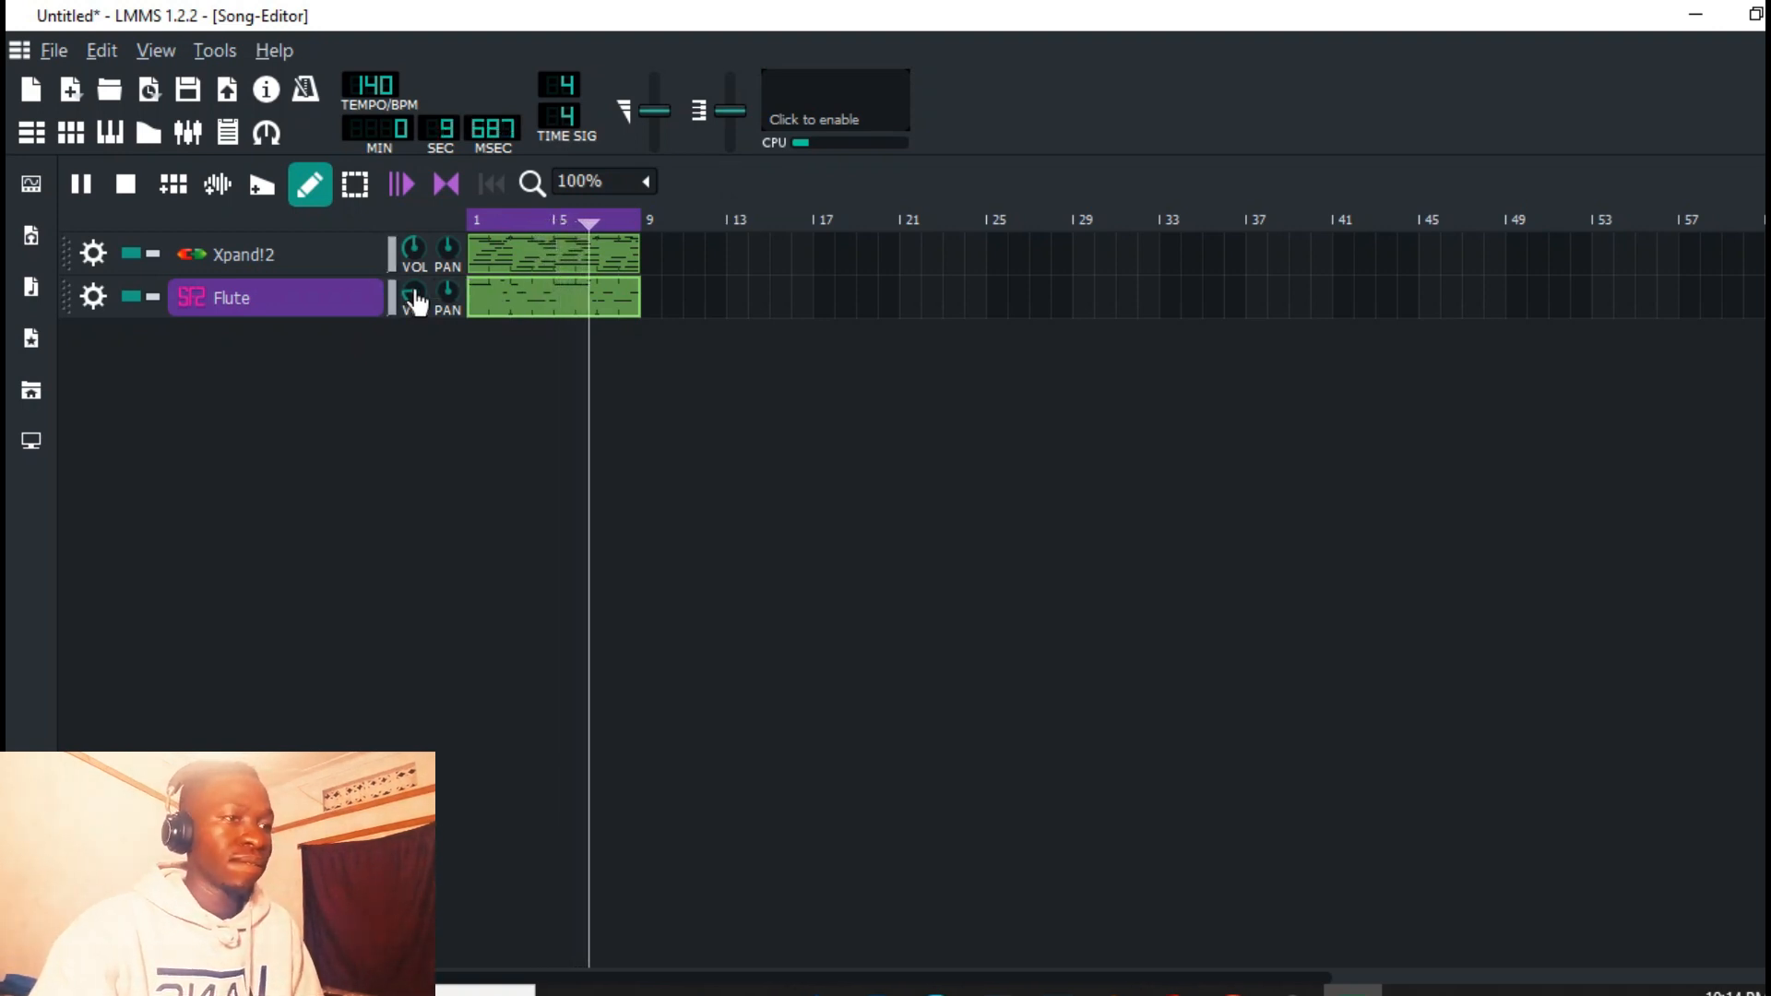
left_click(134, 202)
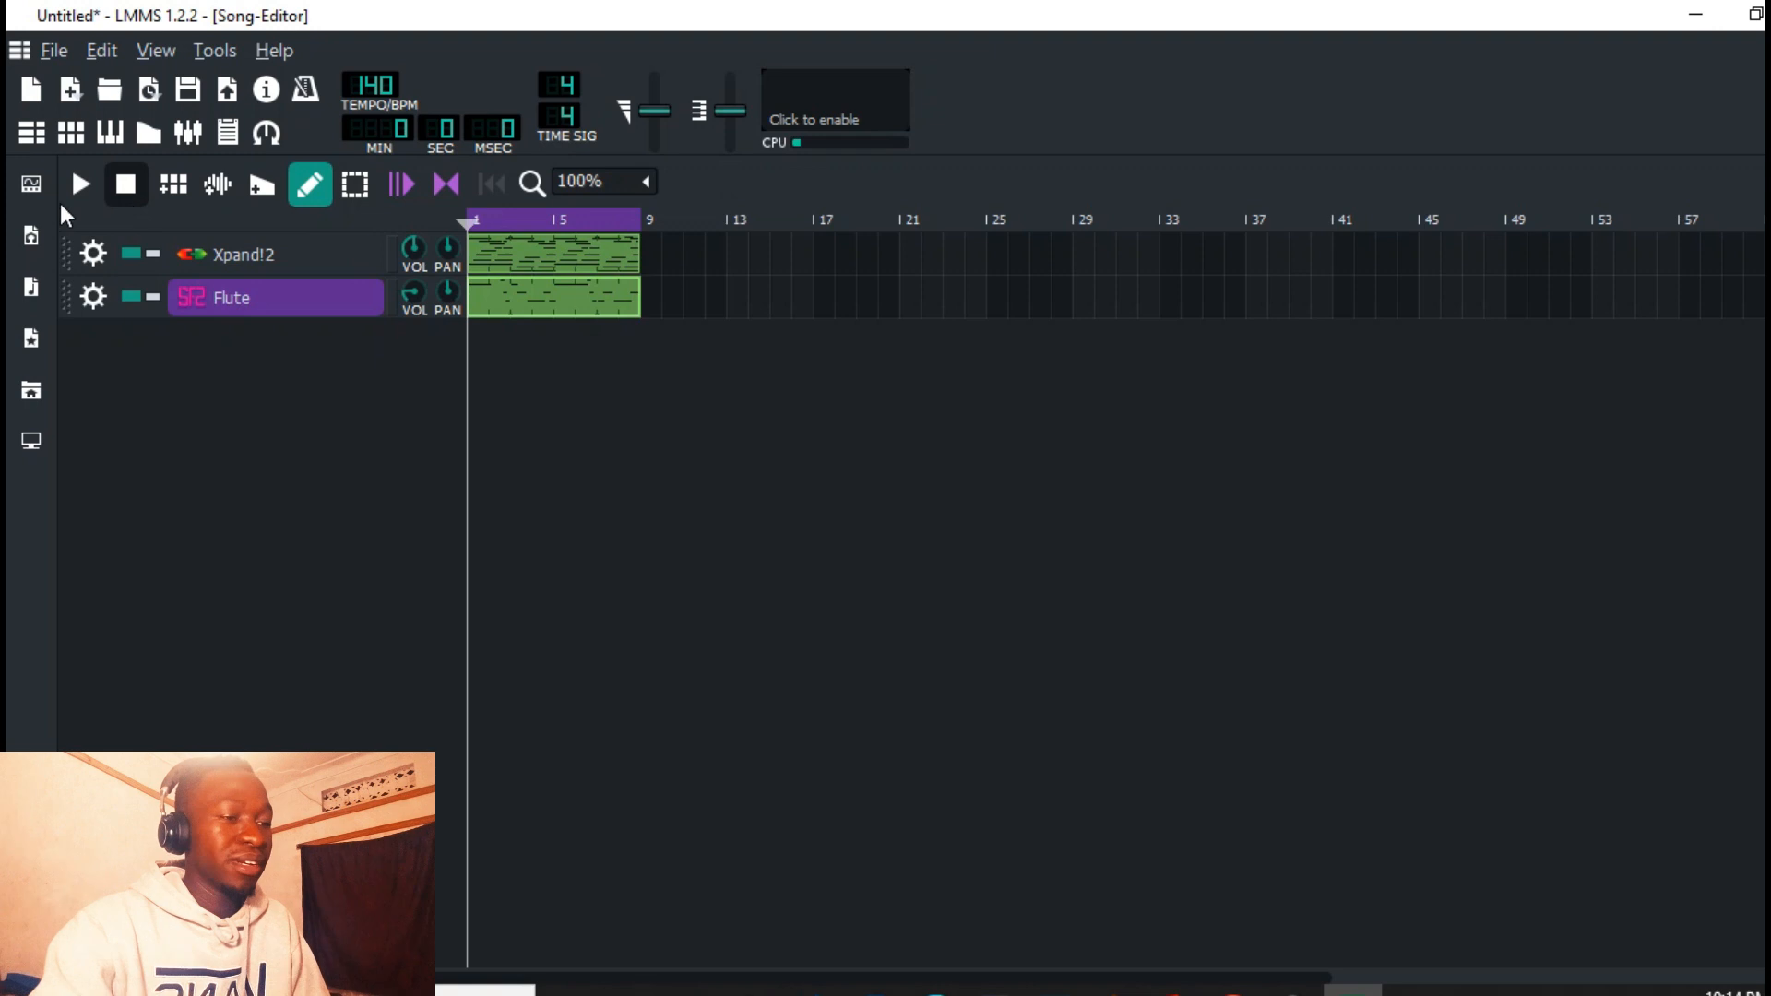
Step: Add another plugin instrument track below the Flute track for a second Xpand!2 instance
left_click(32, 184)
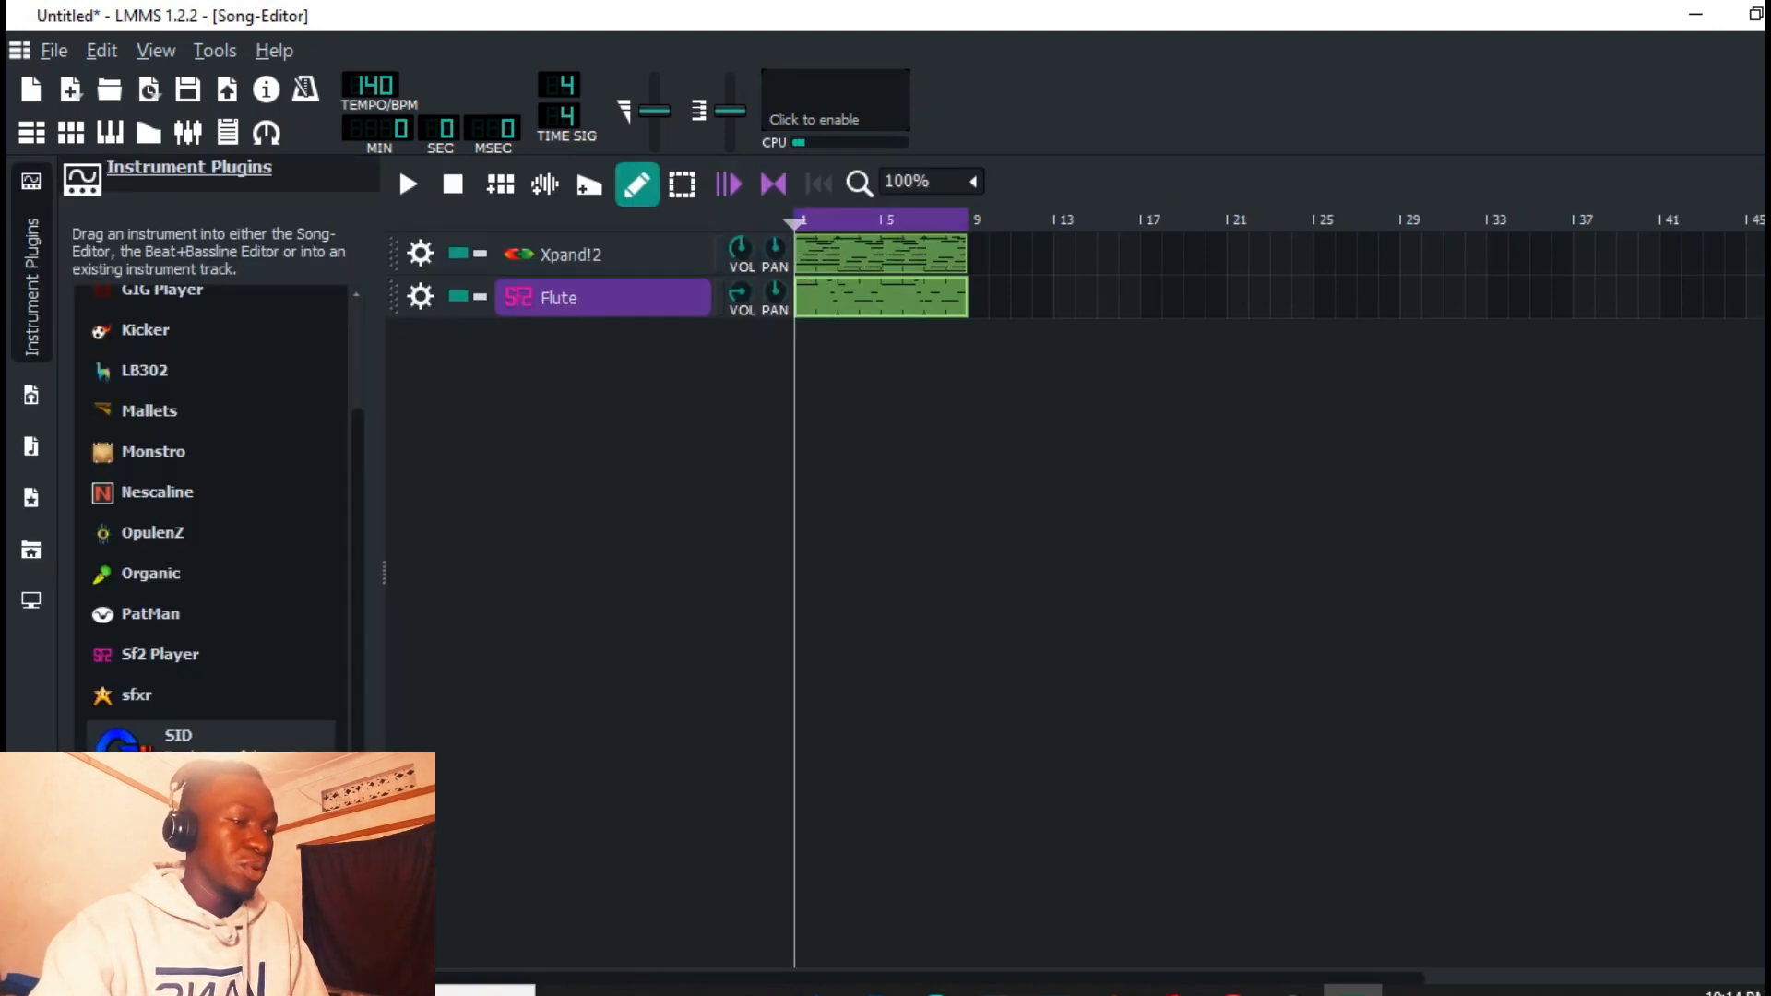
left_click_drag(160, 816, 569, 516)
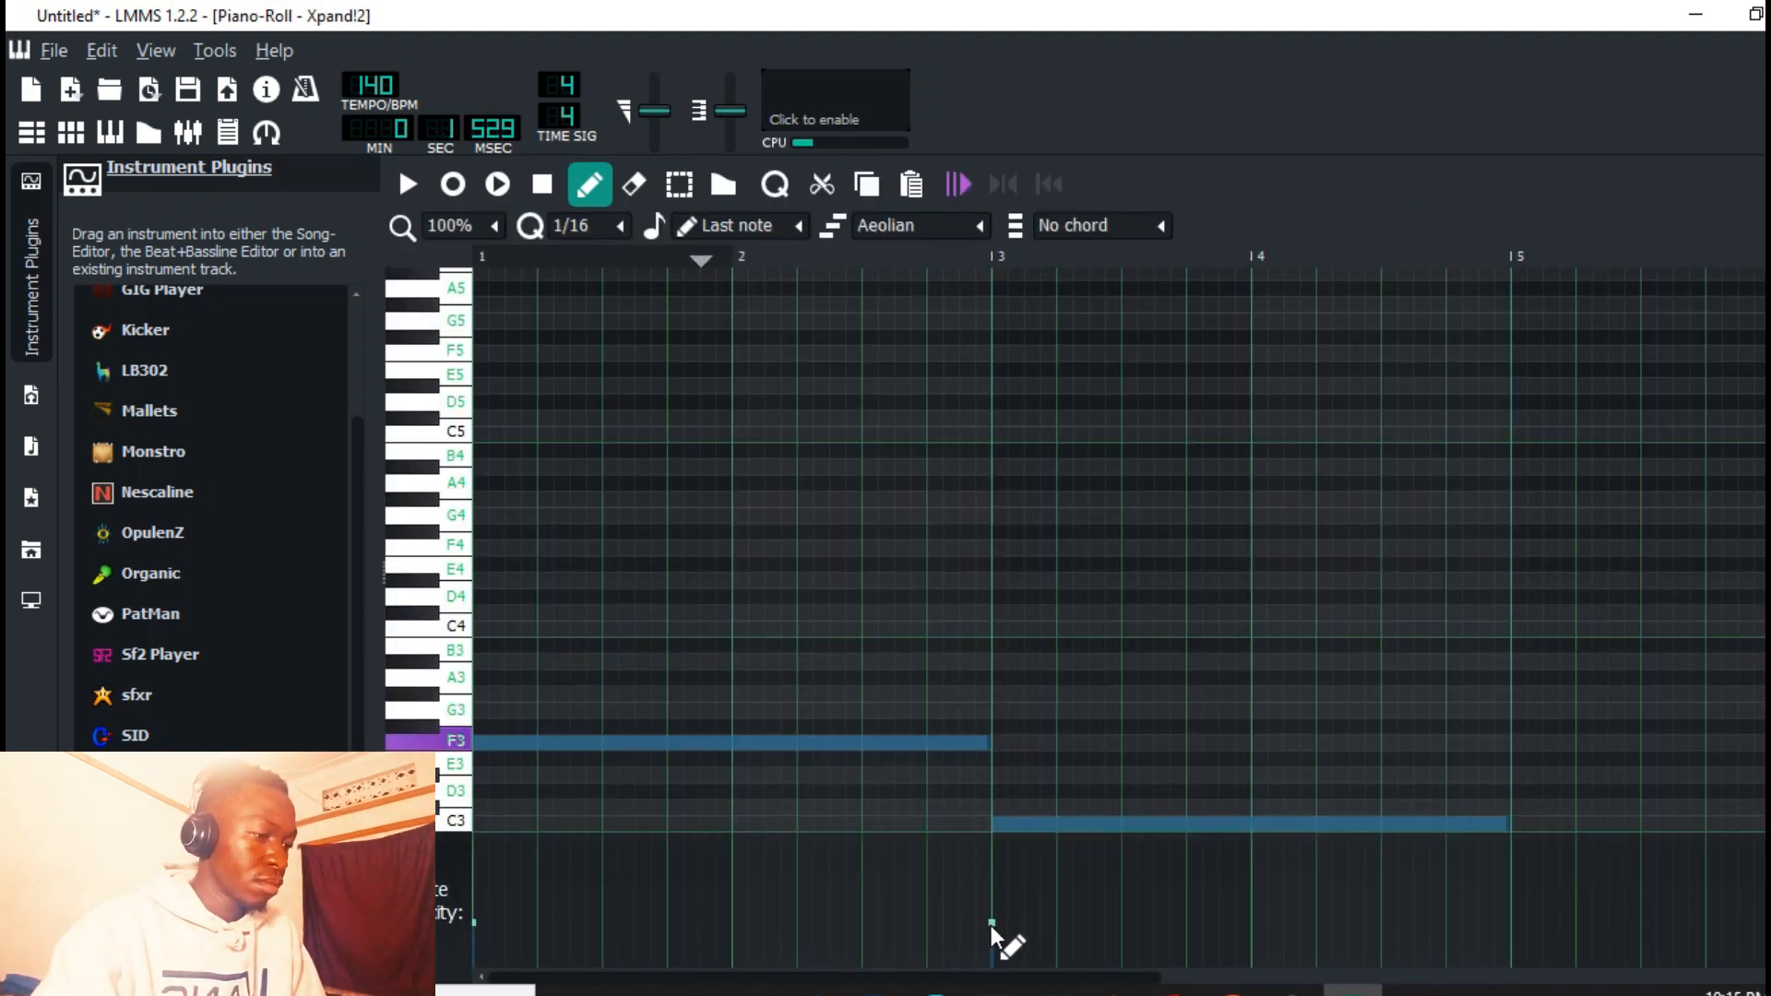
Step: Lower the velocity of the long F3 and C3 notes, duplicate both notes to start at bar 5, and play the pattern
left_click_drag(992, 922, 995, 938)
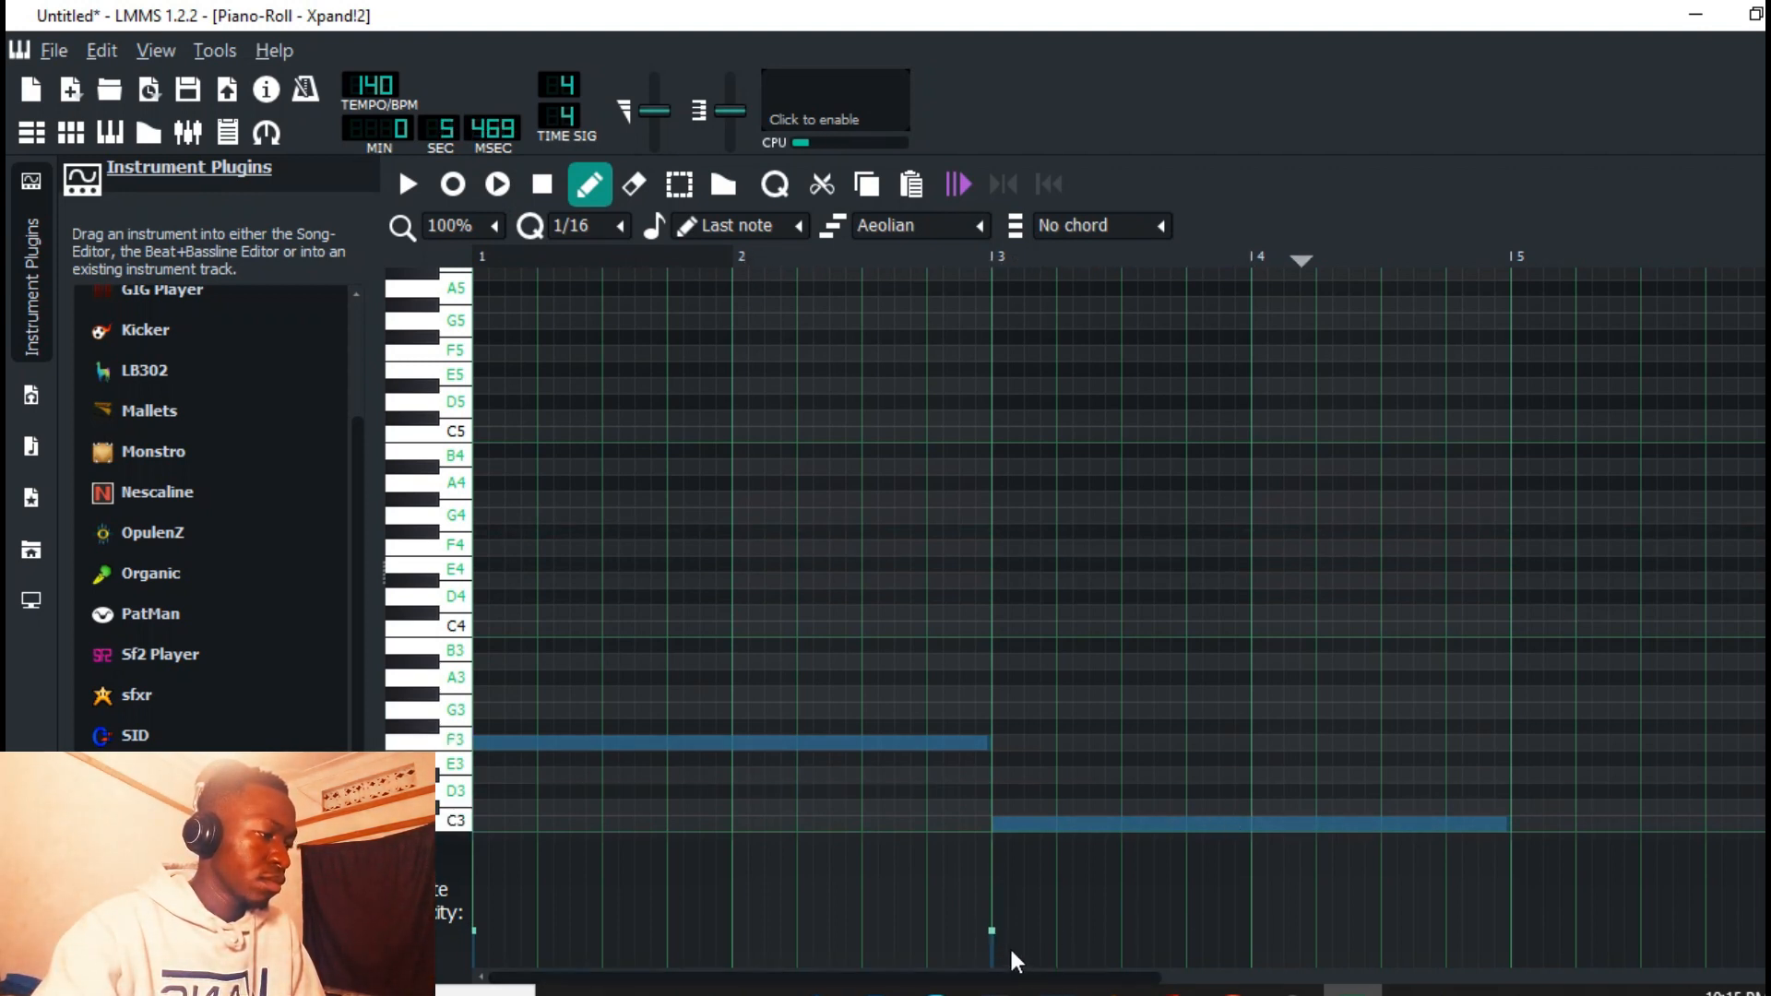
key("space")
key("ctrl+v")
key("ctrl+Right")
key("ctrl+Right")
key("ctrl+Right")
key("ctrl+Right")
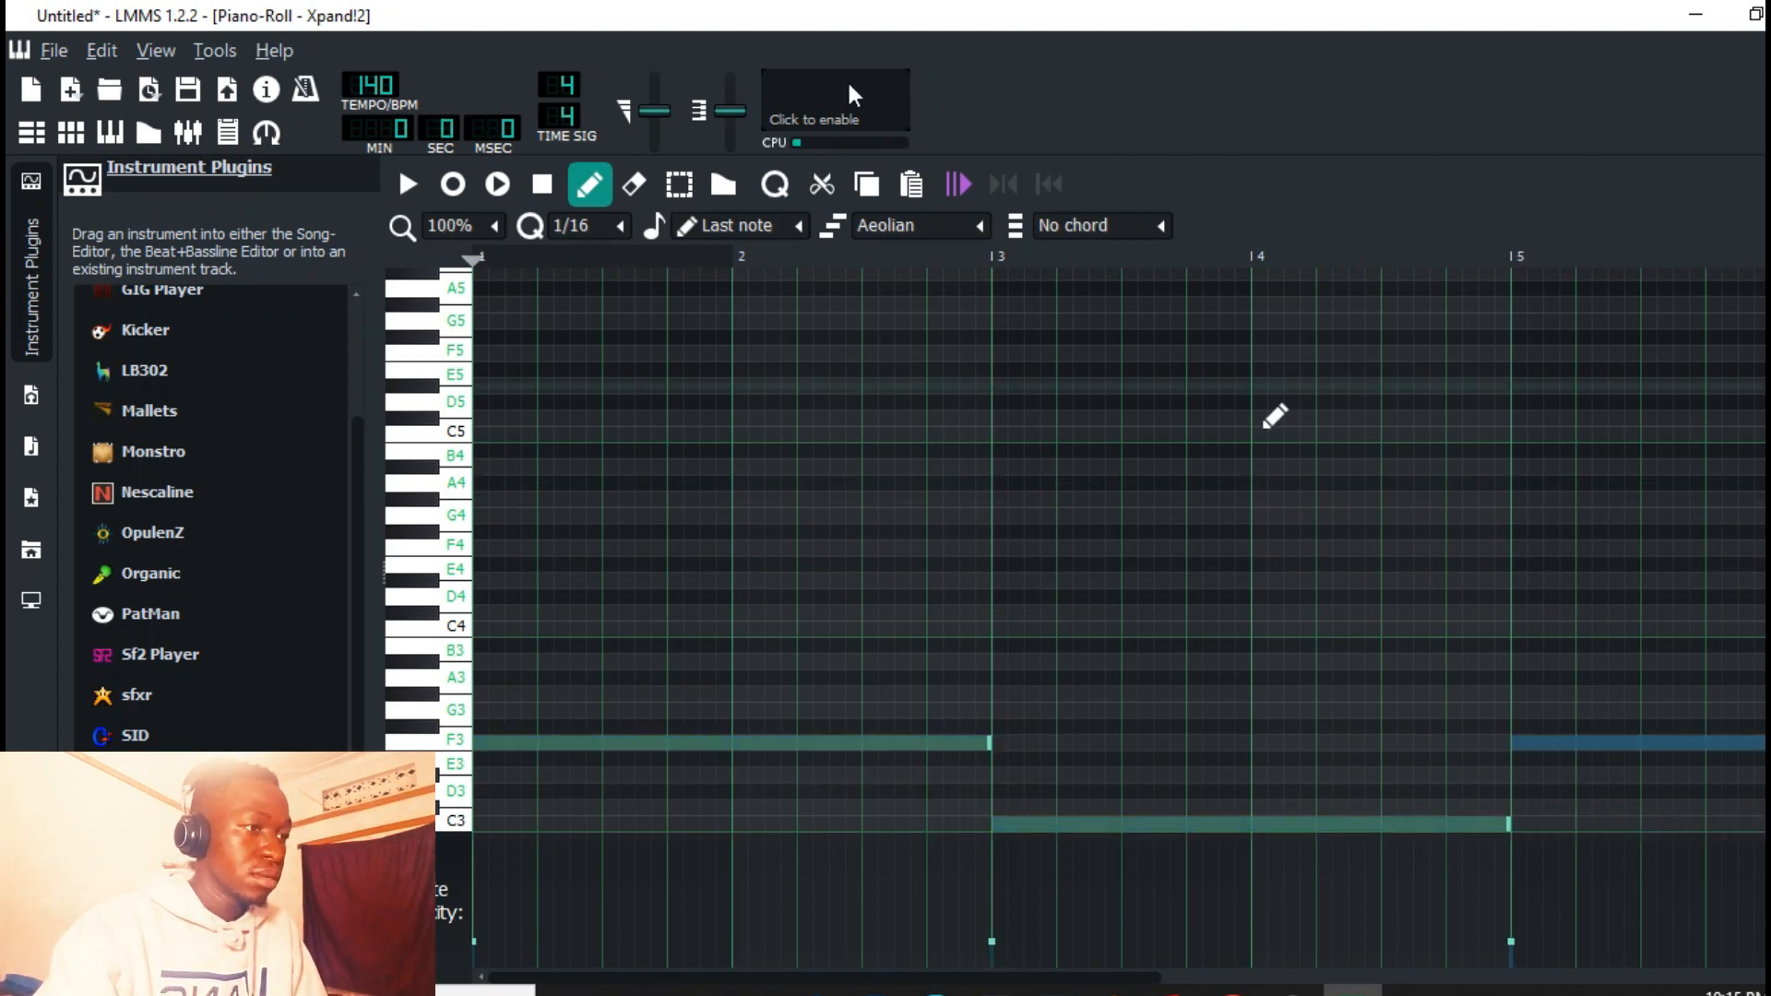
left_click(496, 185)
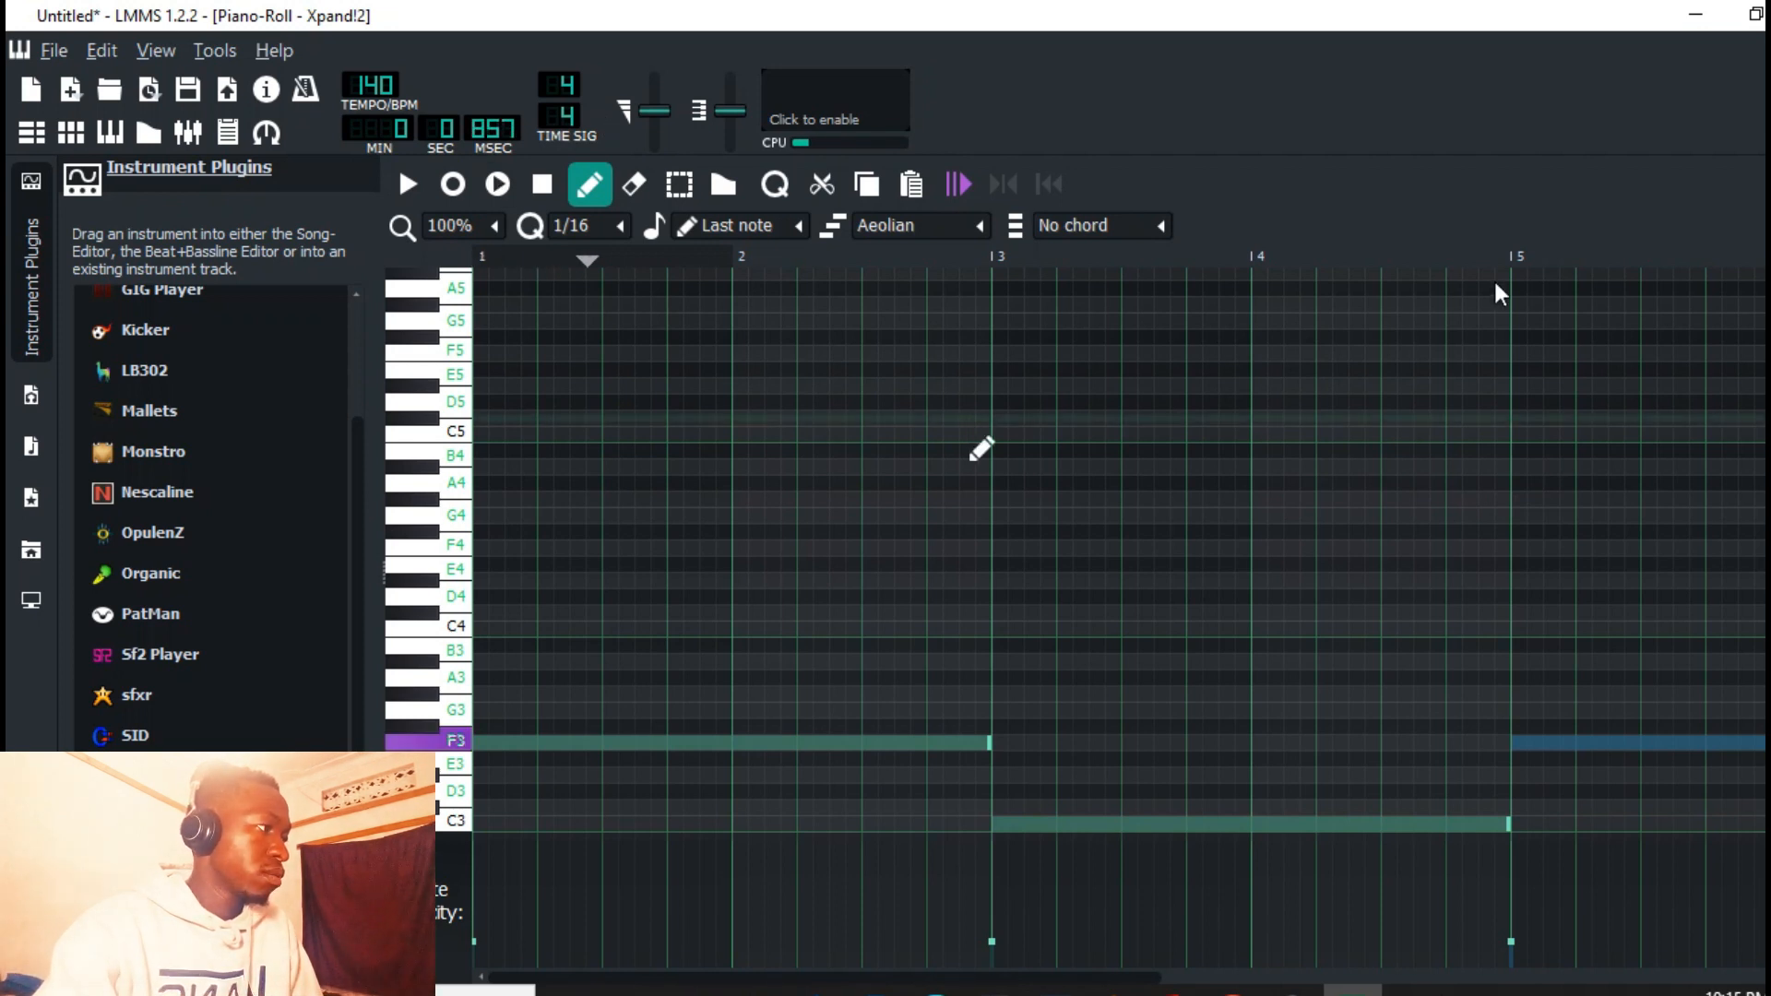
Step: Return to the Song-Editor, set the second Xpand!2 track's volume to about 31%, and close the Flute instrument window
key("F5")
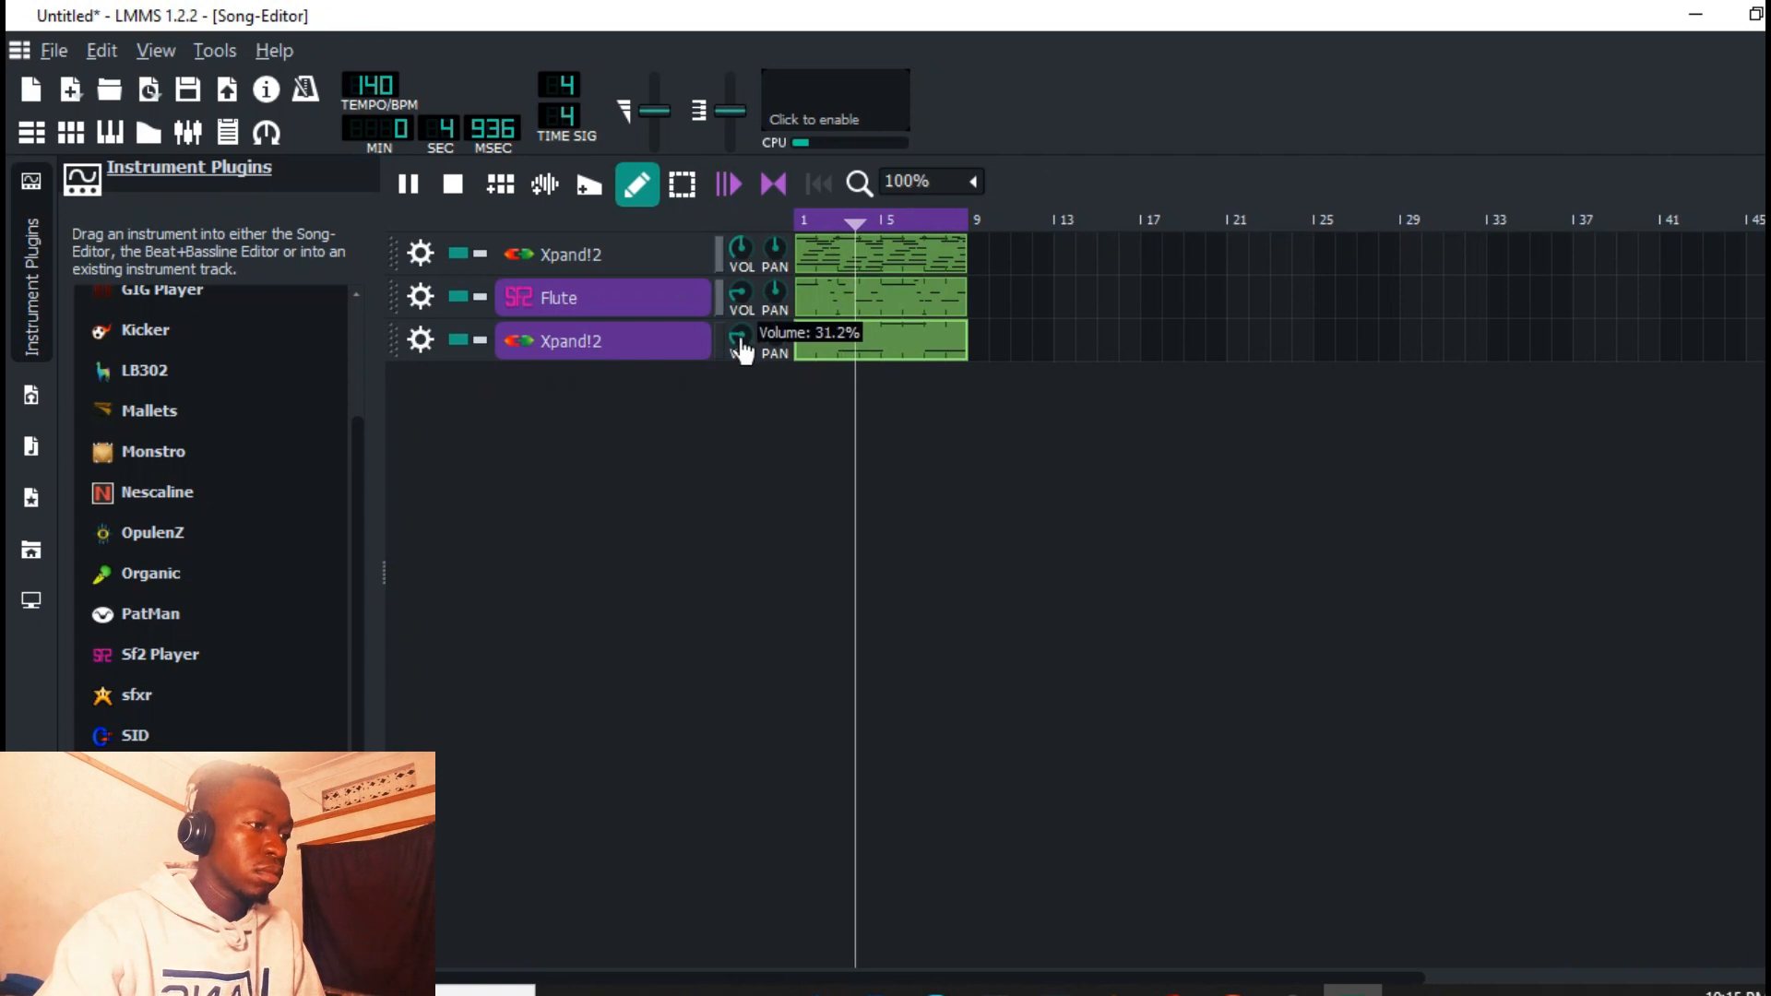
left_click(621, 307)
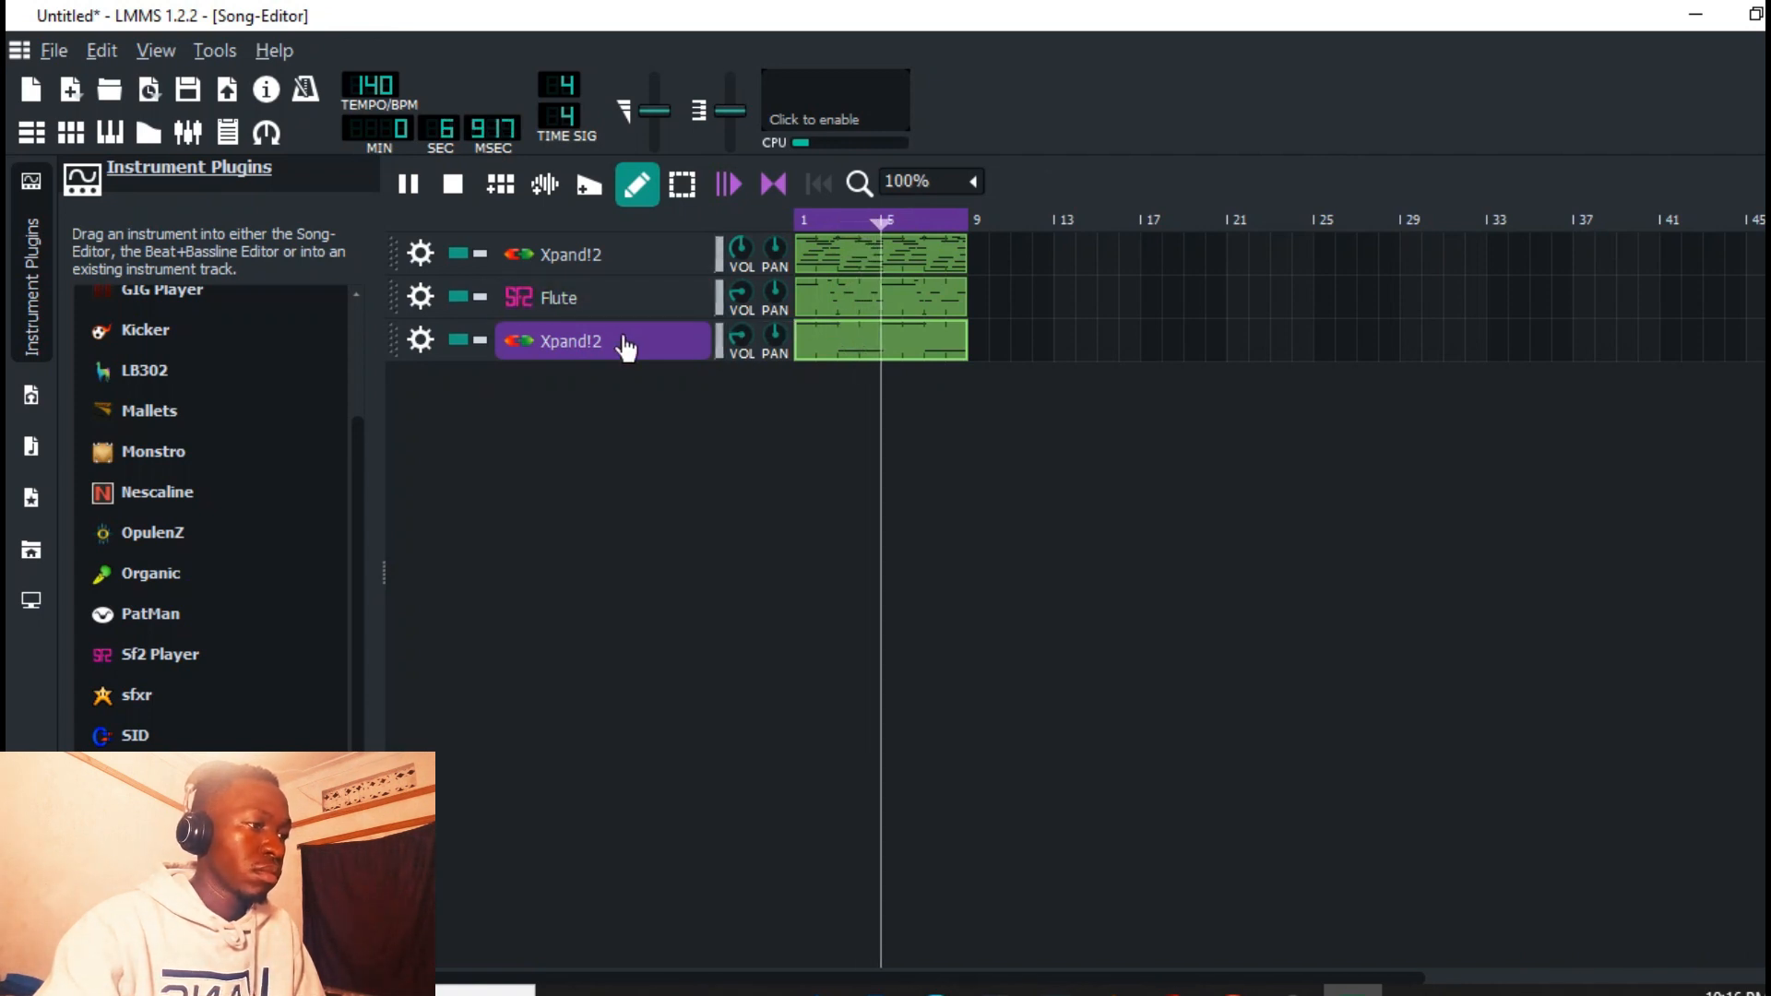
Step: Add the Valve saturation effect to the second Xpand!2 track, close its windows, and stop playback
left_click(621, 342)
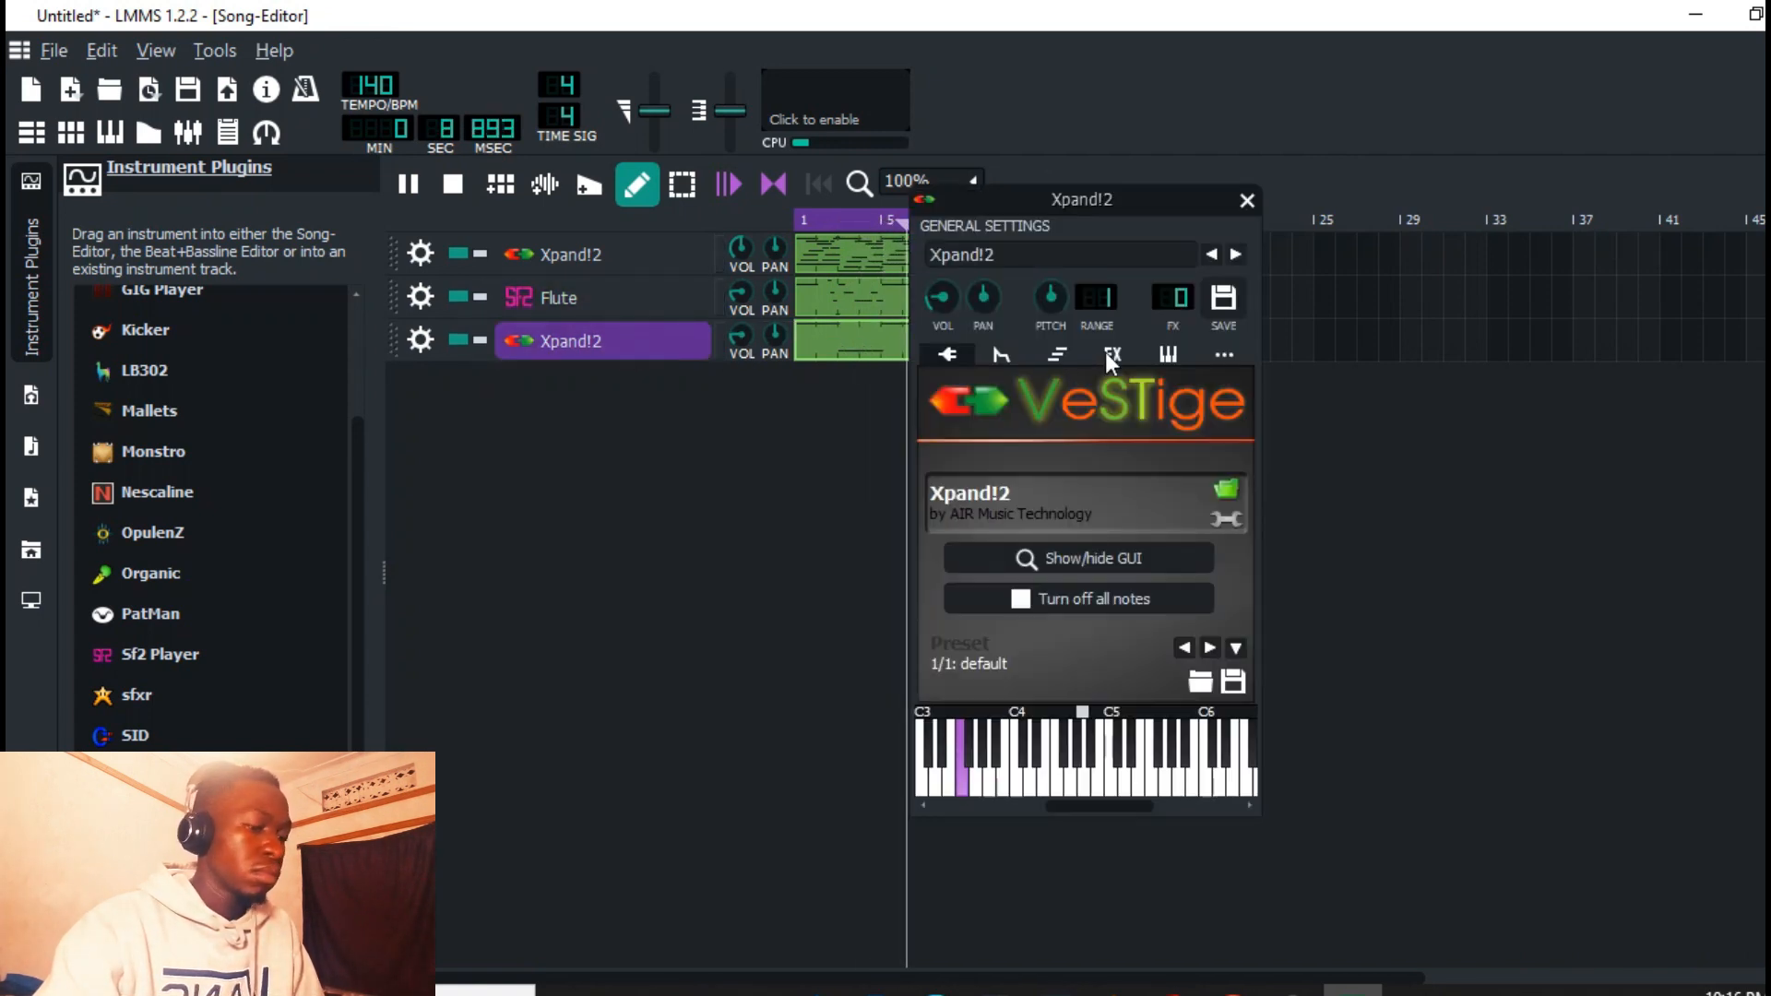
left_click(1110, 353)
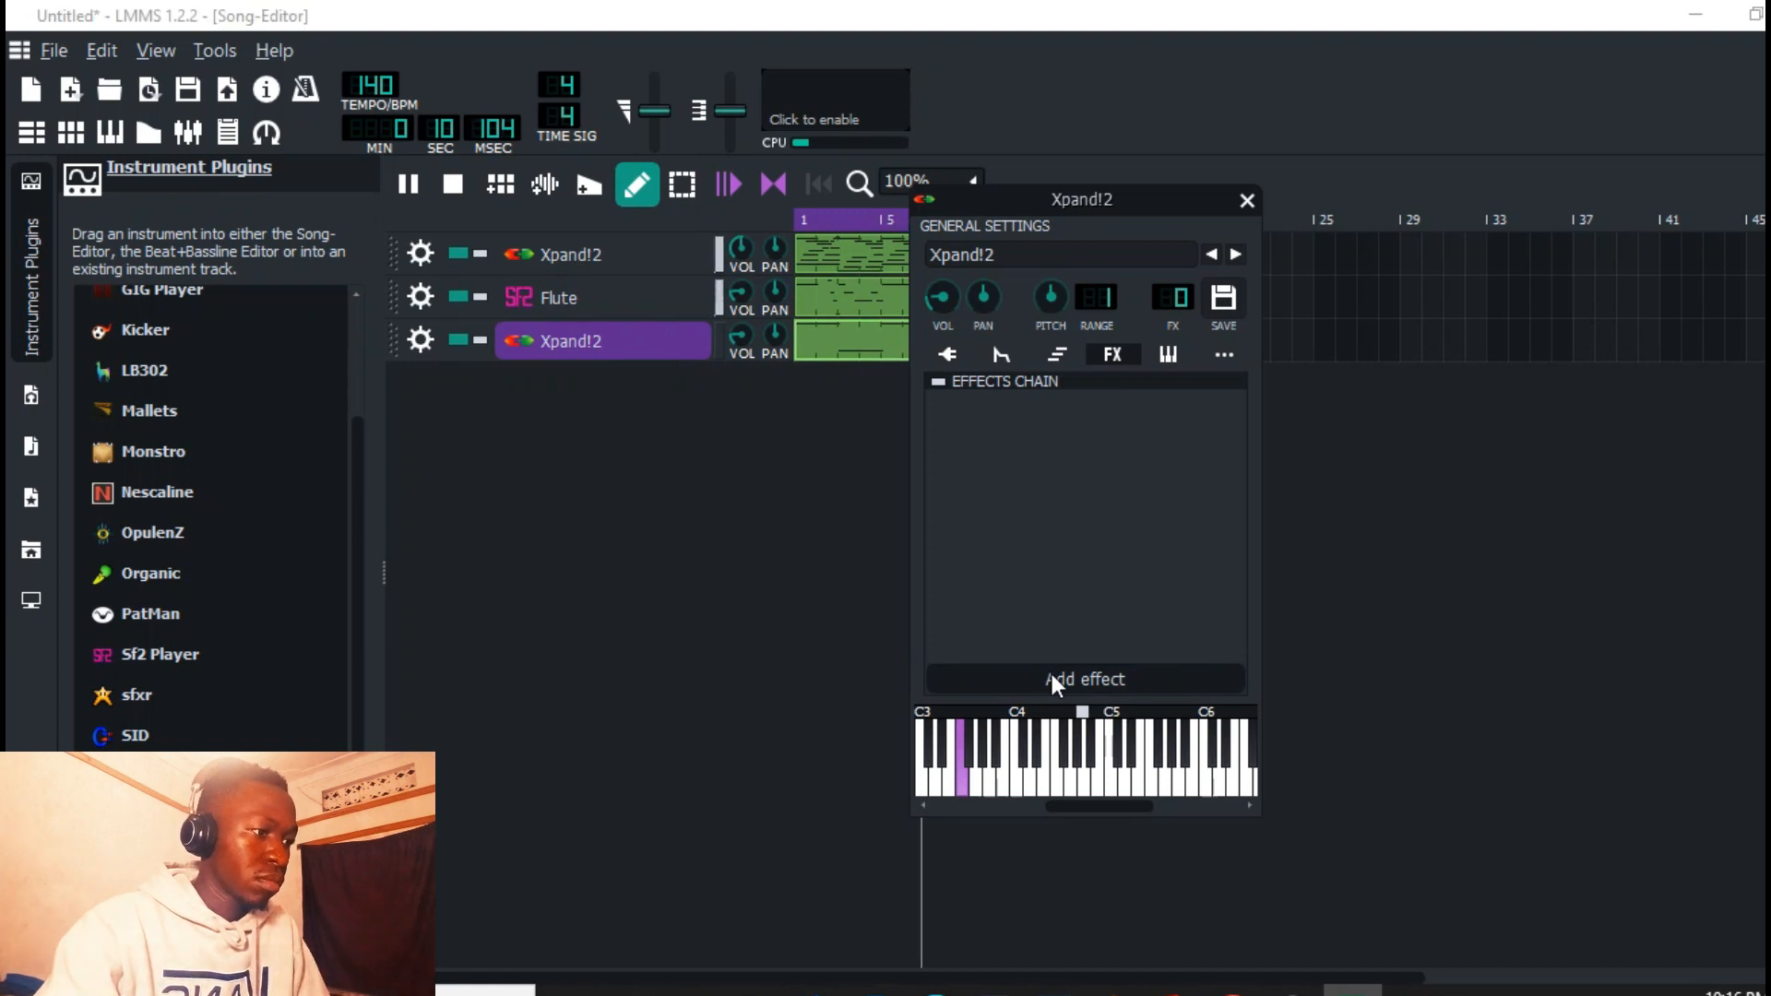
left_click(1051, 676)
type("sa")
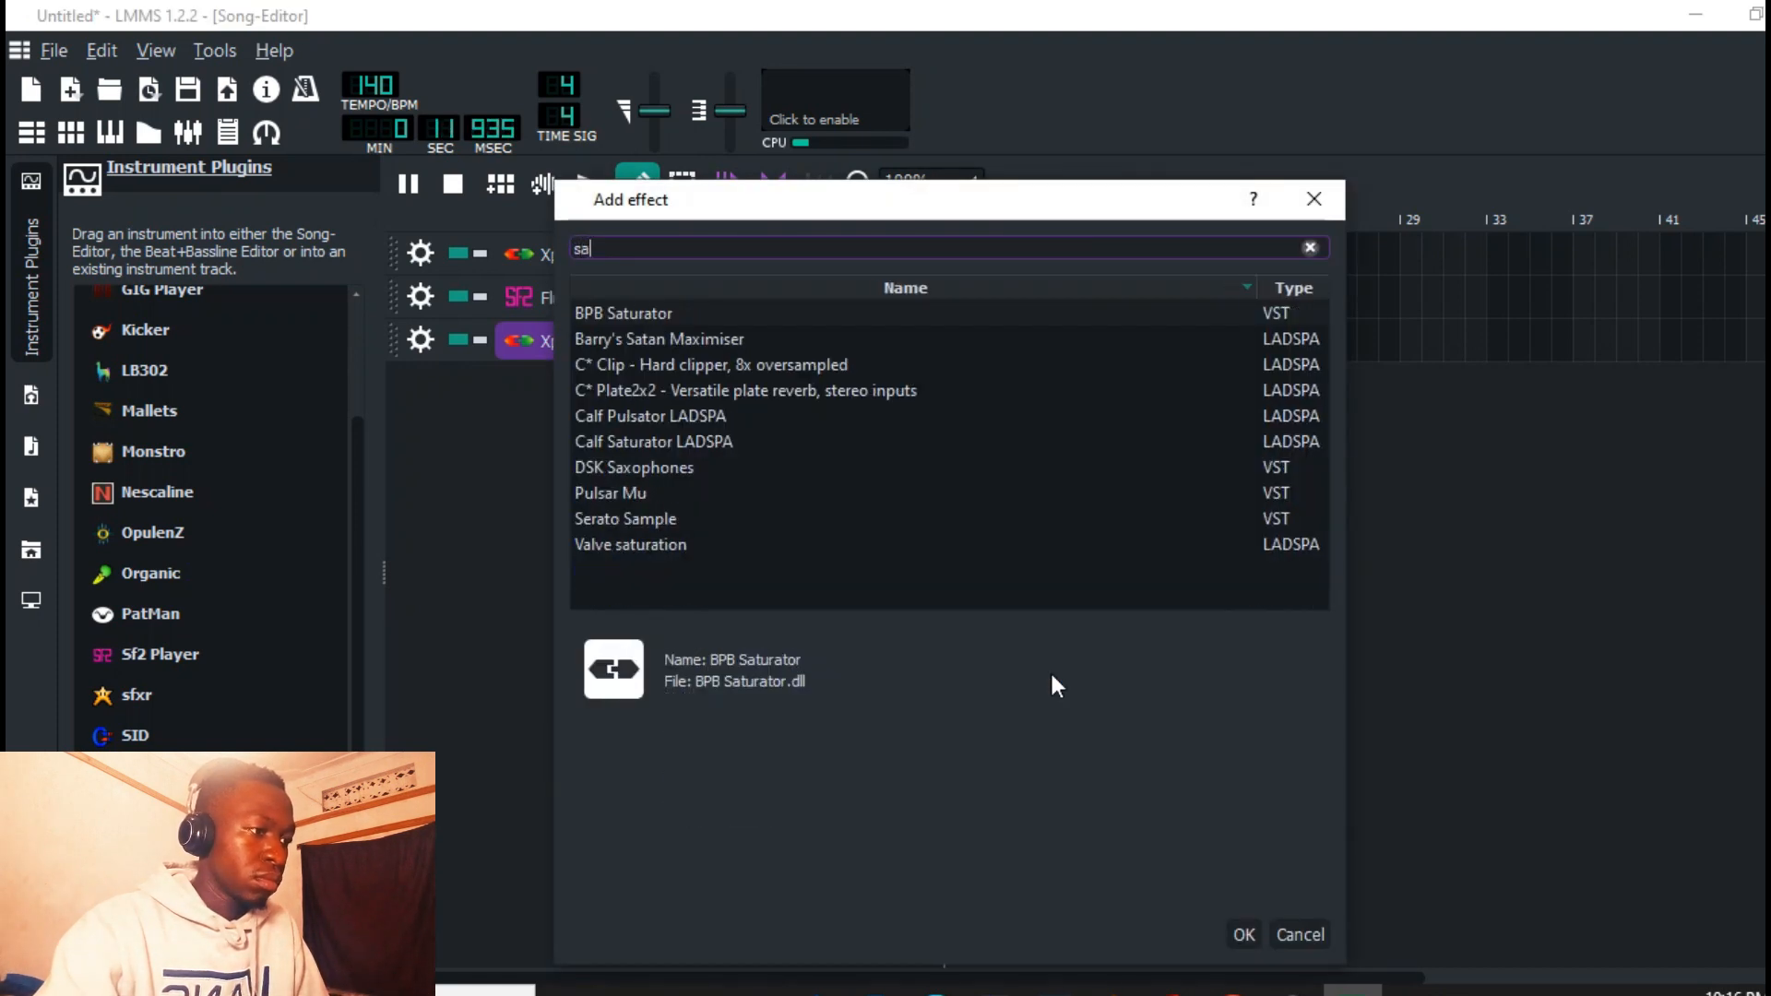
double_click(664, 546)
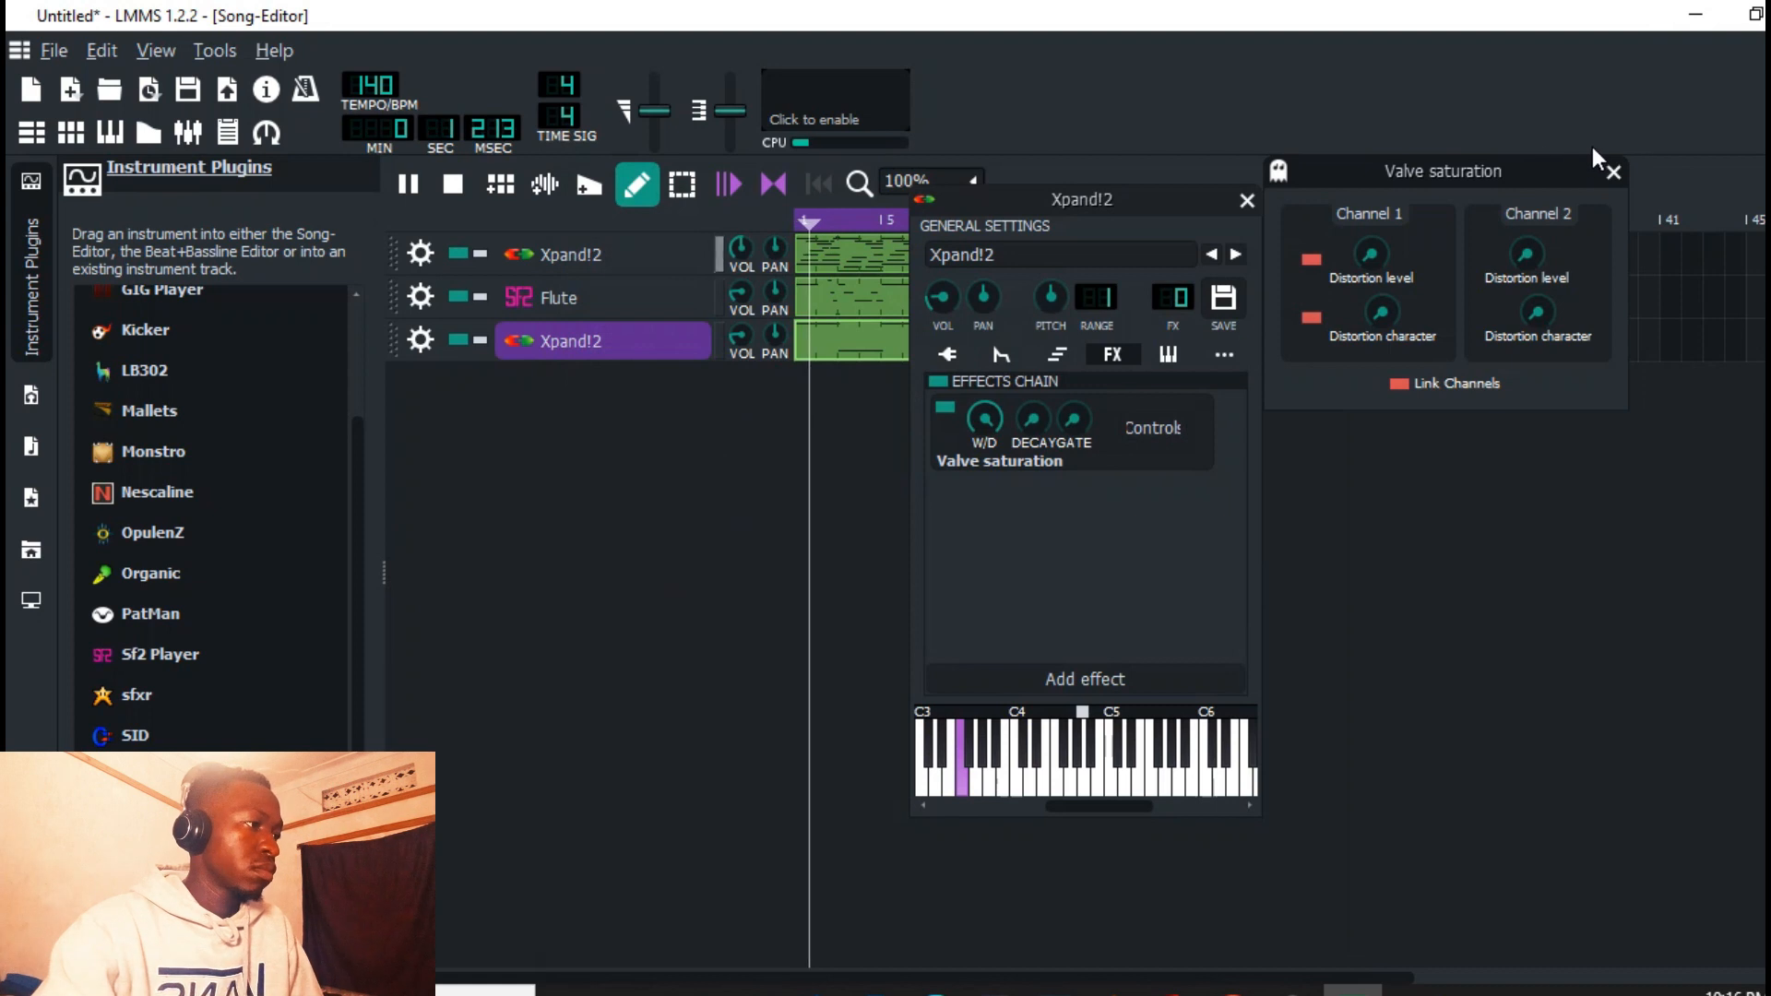
left_click(1614, 172)
left_click(1247, 201)
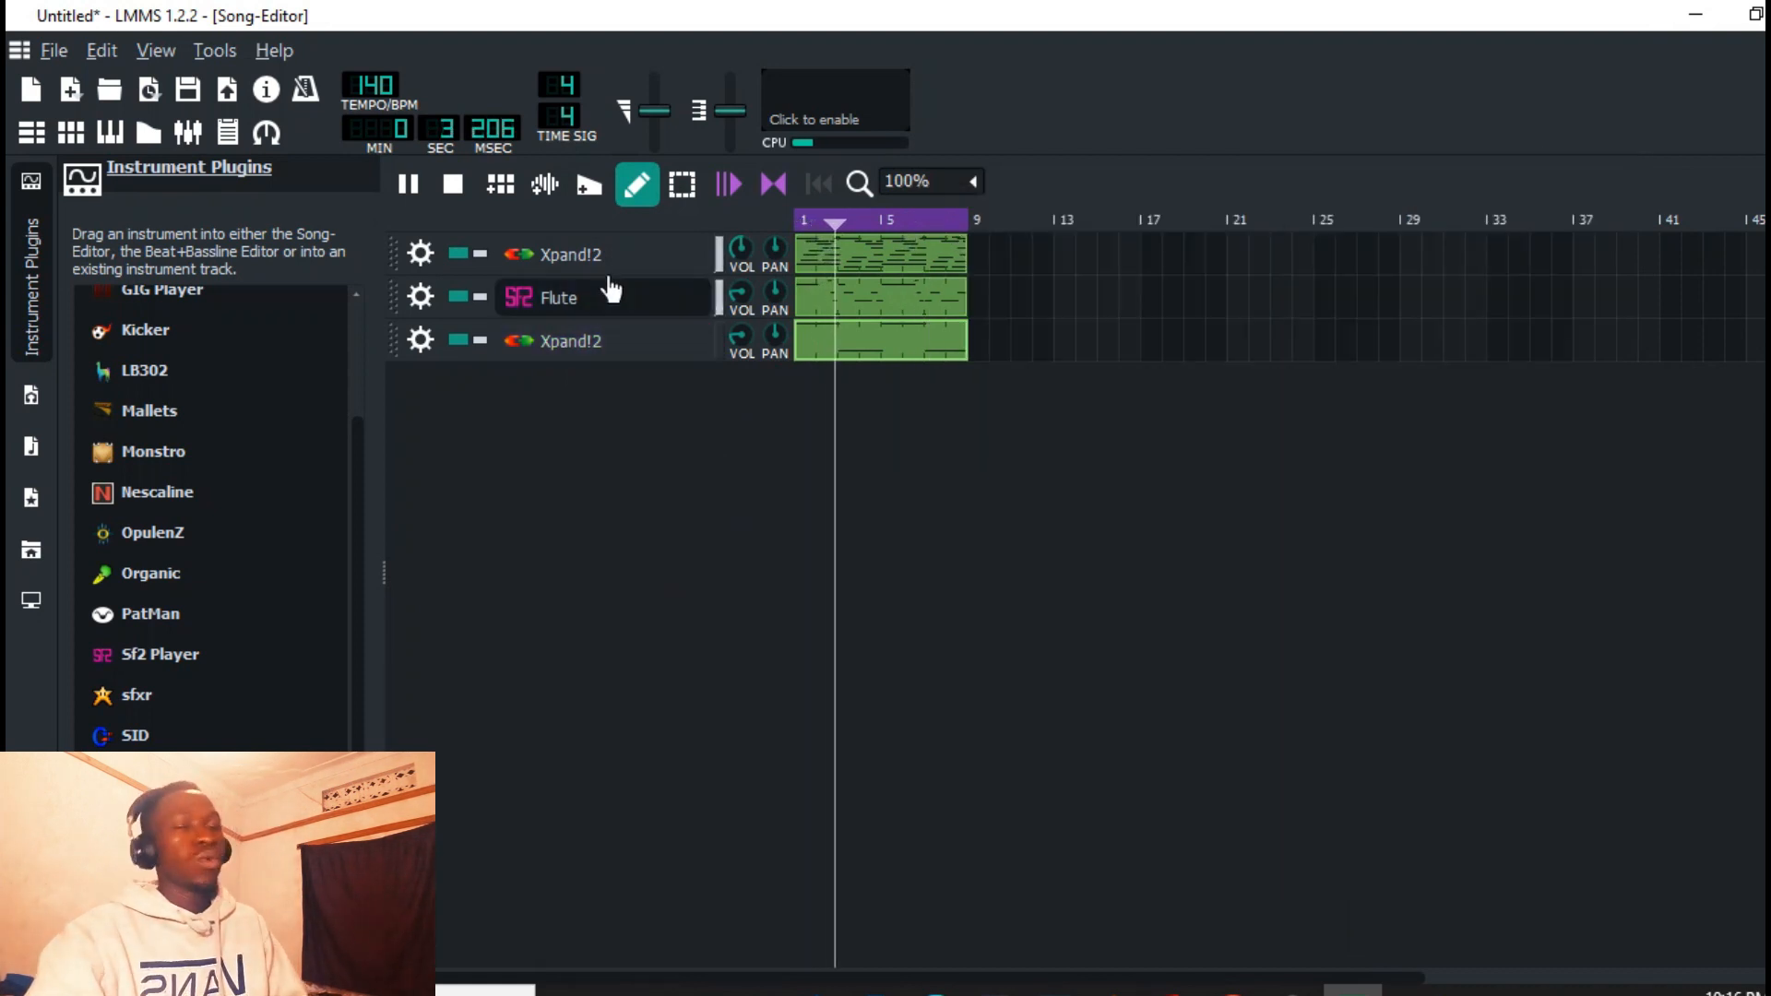
left_click(452, 184)
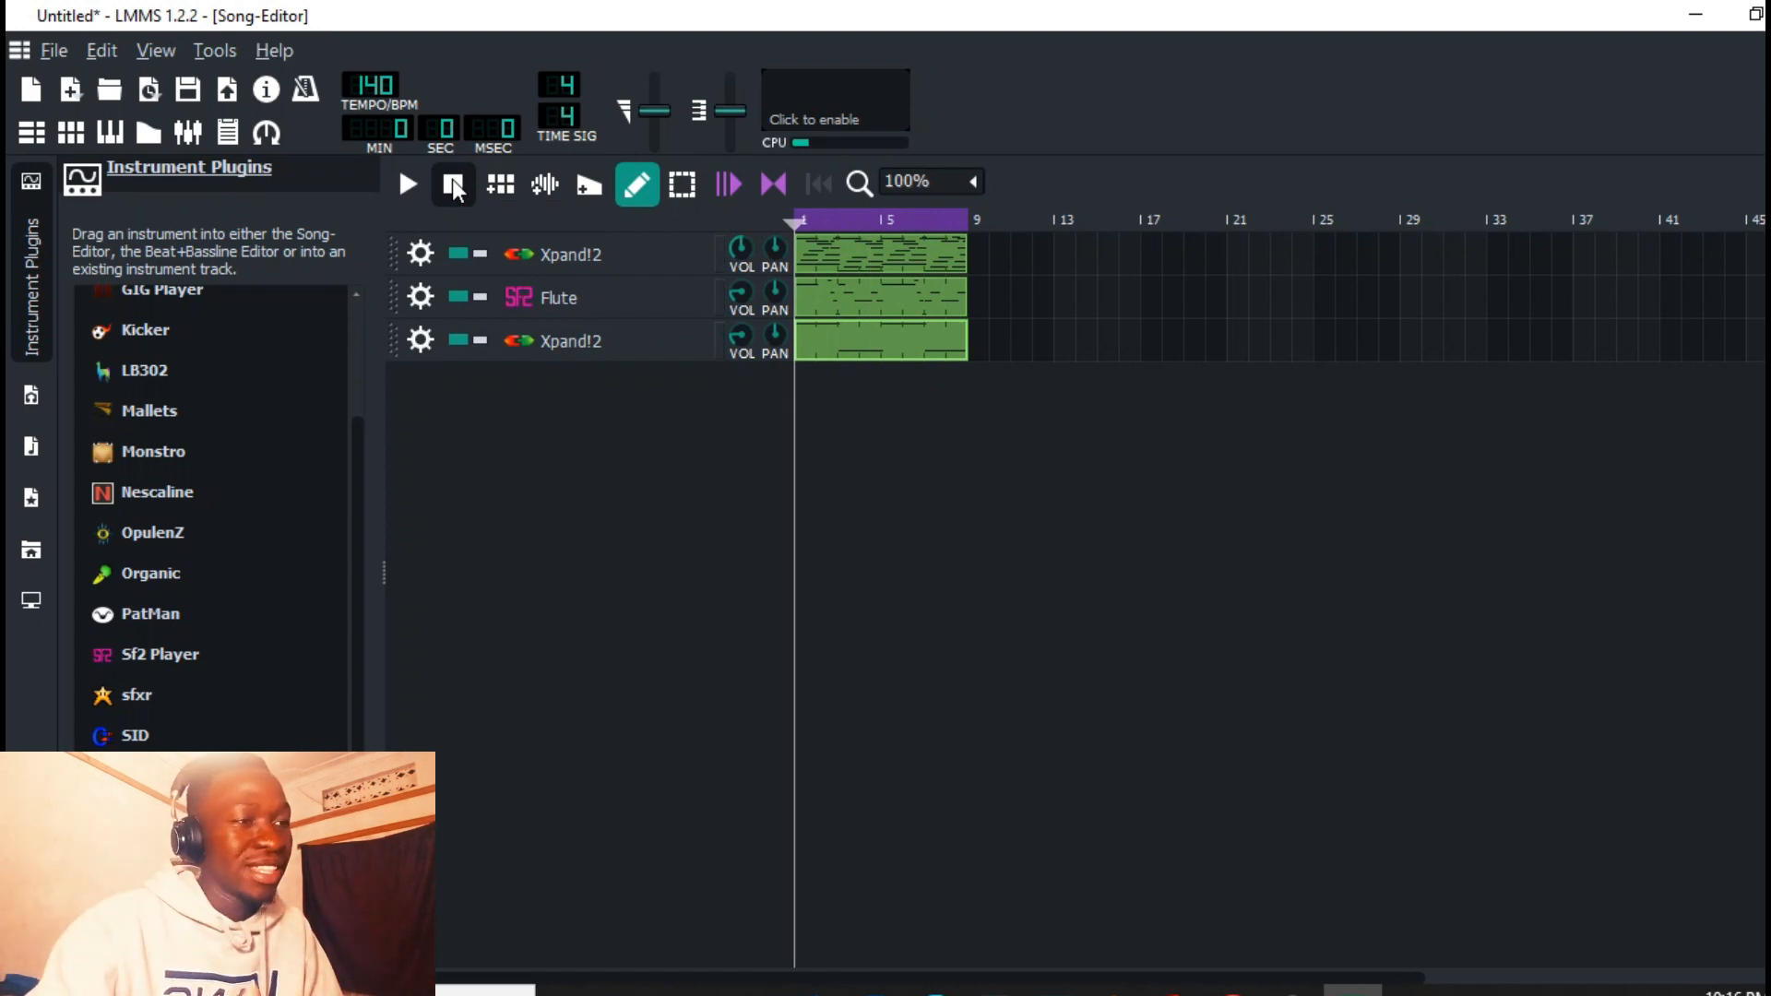
Step: Try a kHs Pitch Shifter on the FX-Mixer's master channel at -3 and 0 semitones while the song plays, and stop playback
left_click(187, 134)
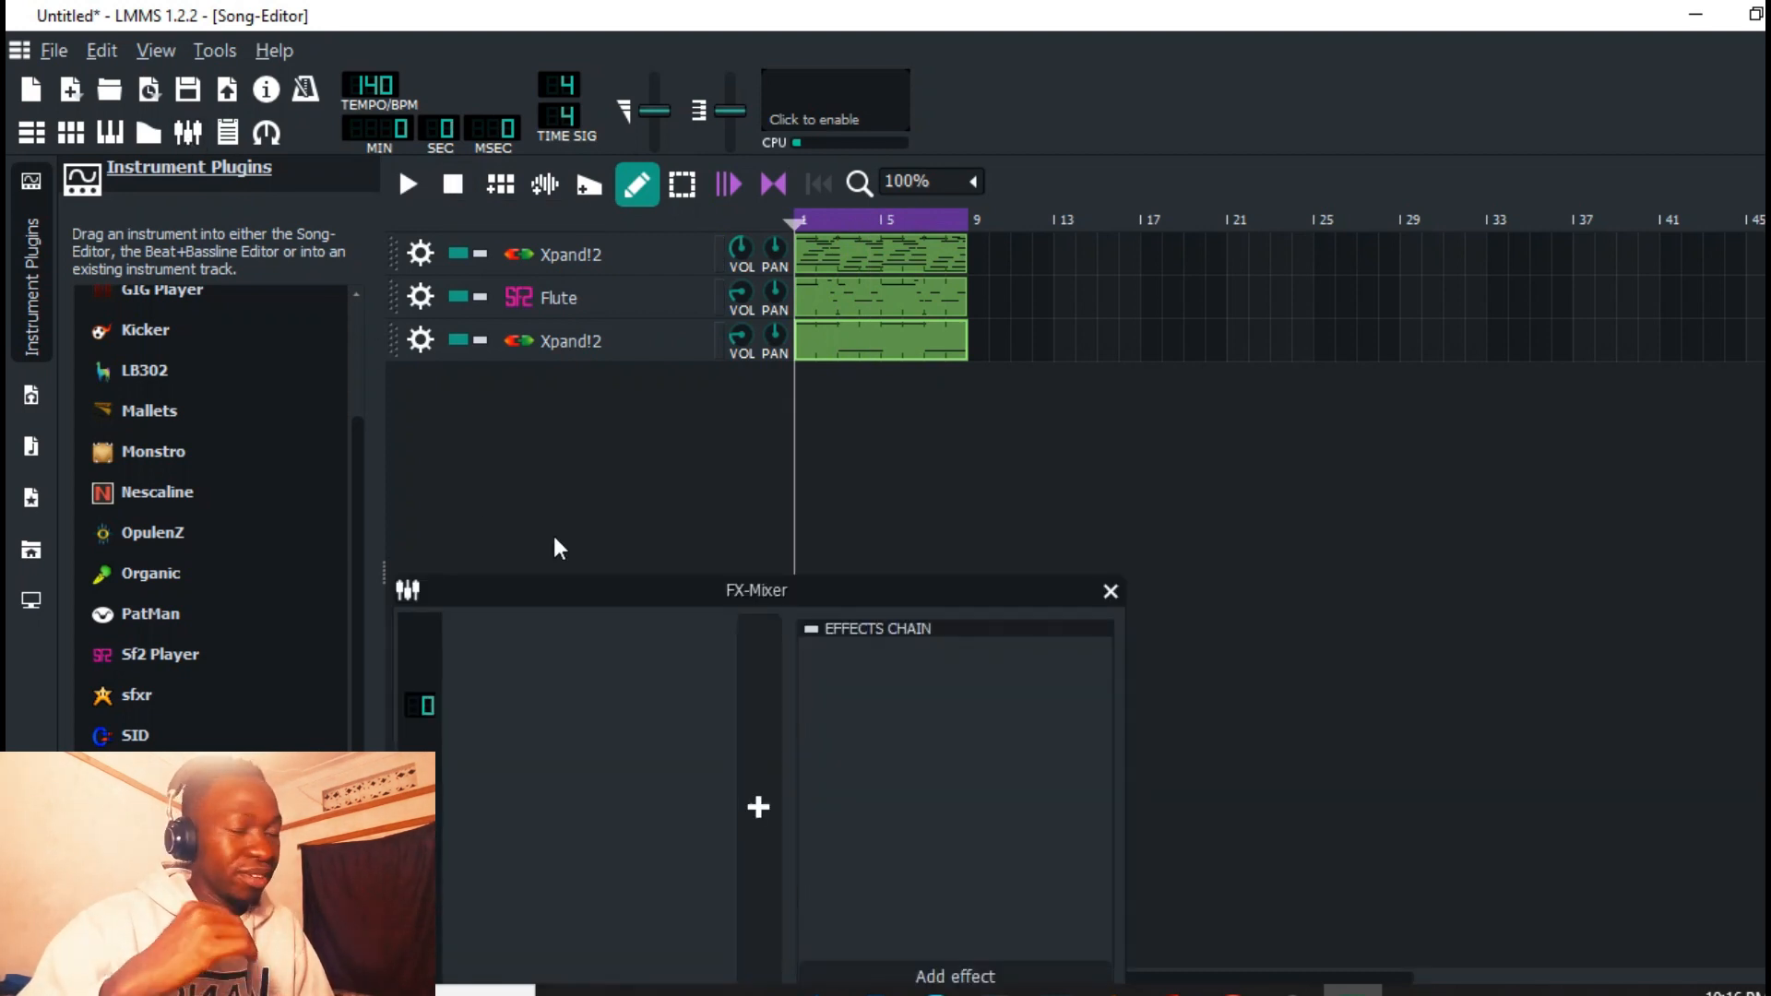
left_click_drag(607, 600, 884, 414)
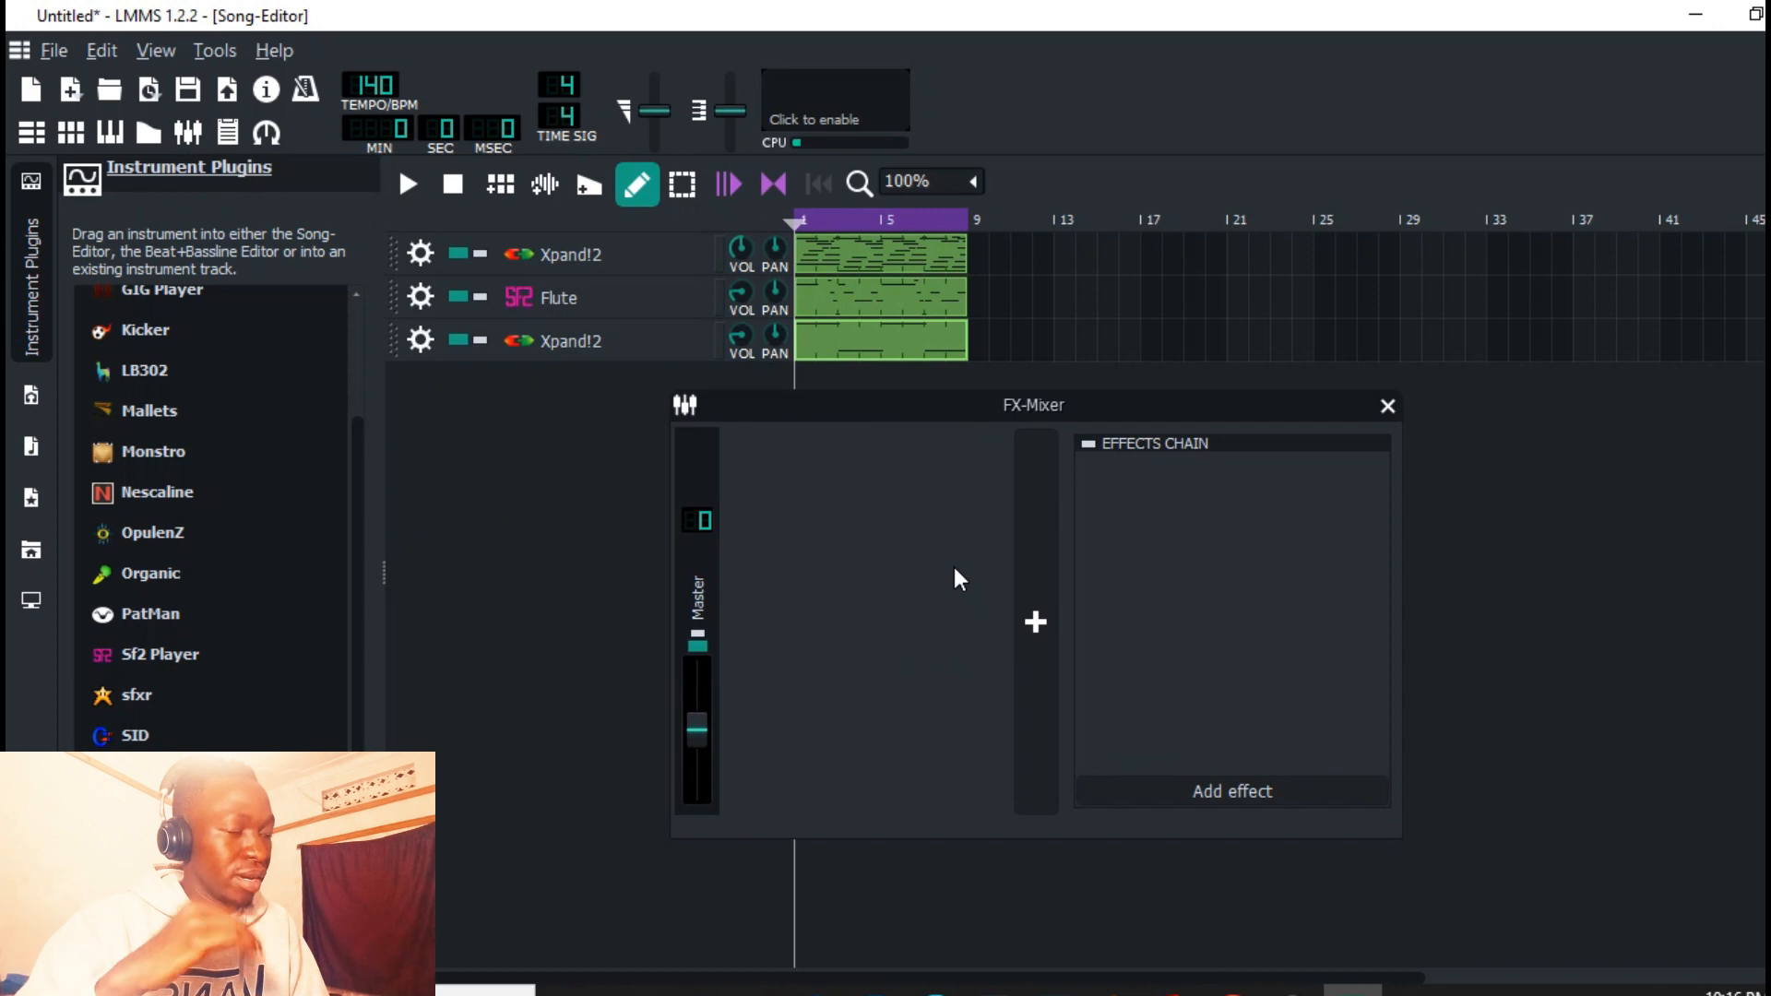
left_click(1196, 793)
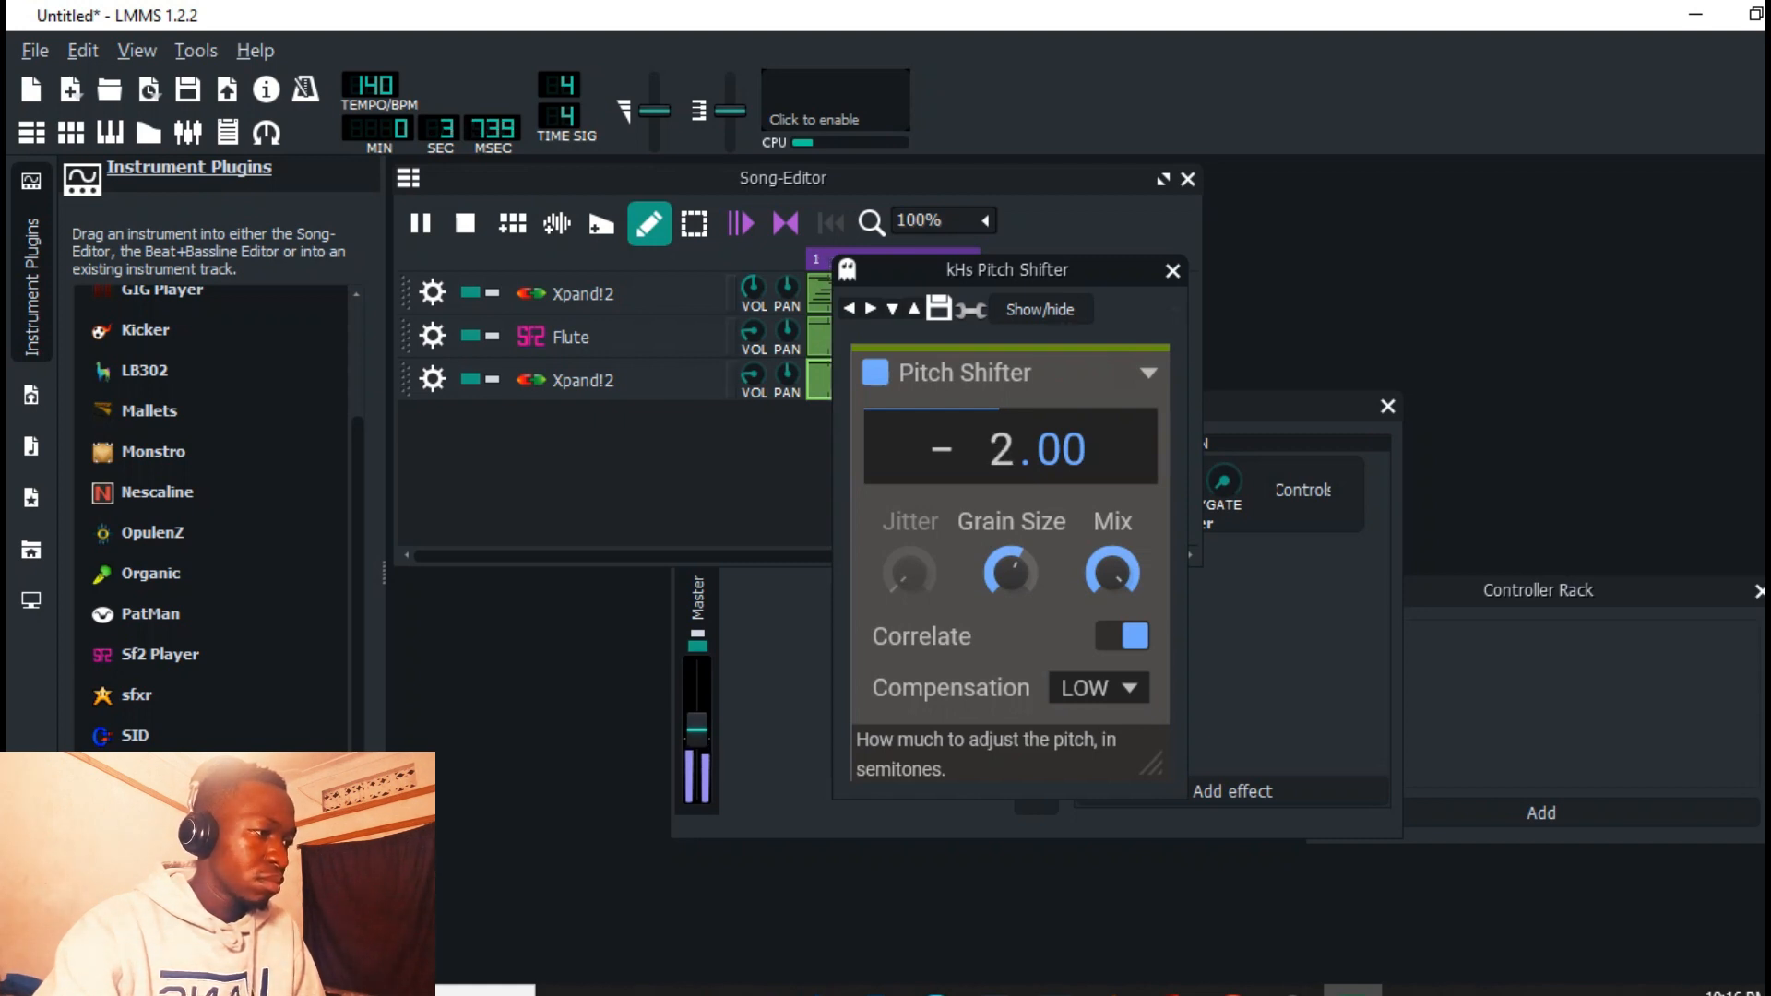
left_click_drag(1004, 452, 1003, 466)
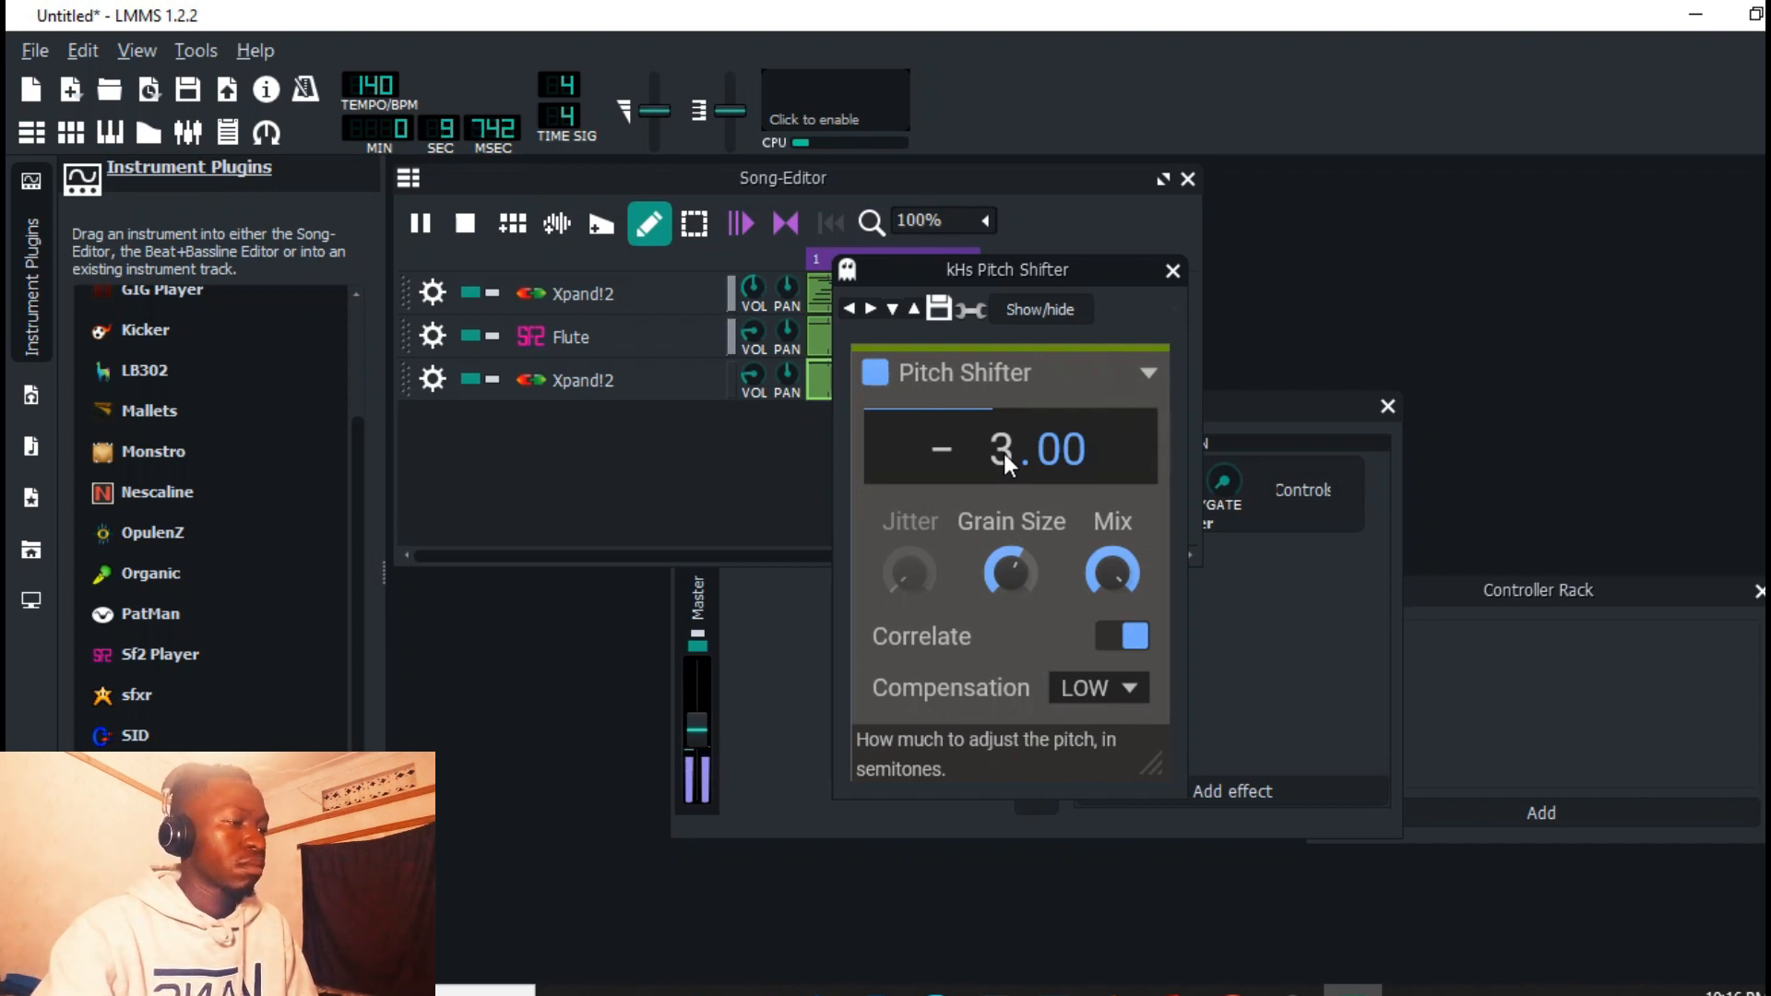
left_click_drag(1003, 452, 1004, 416)
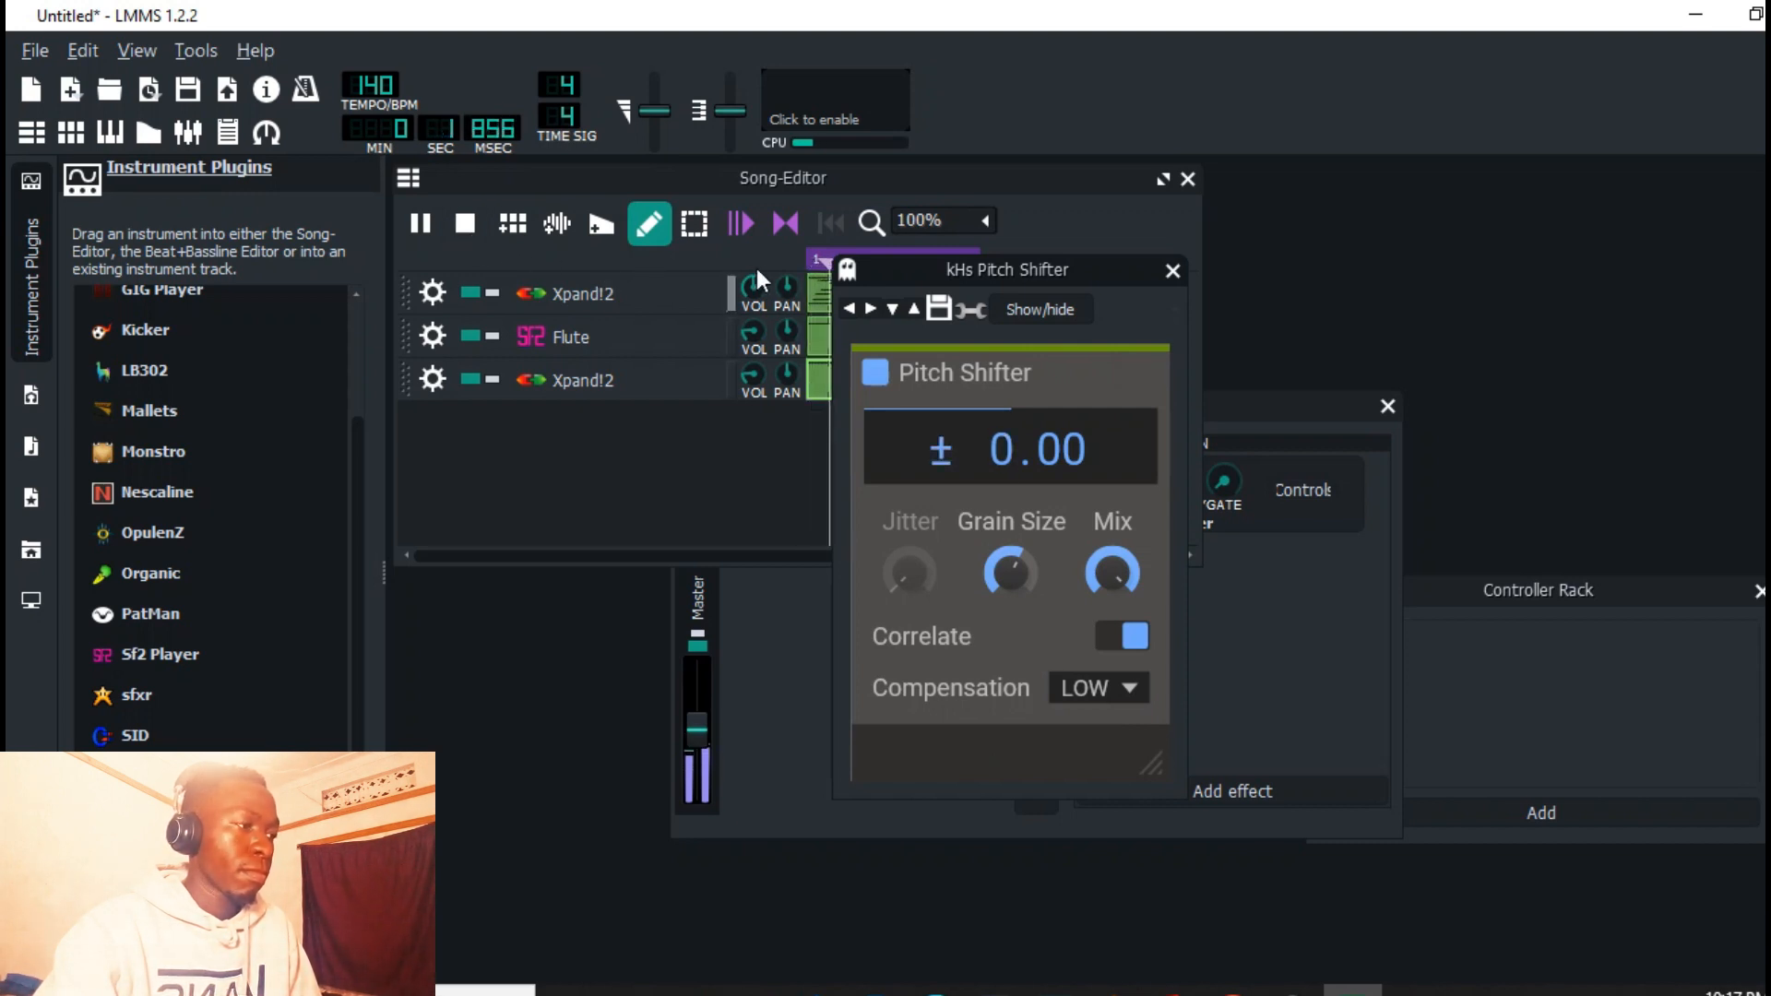
left_click(463, 229)
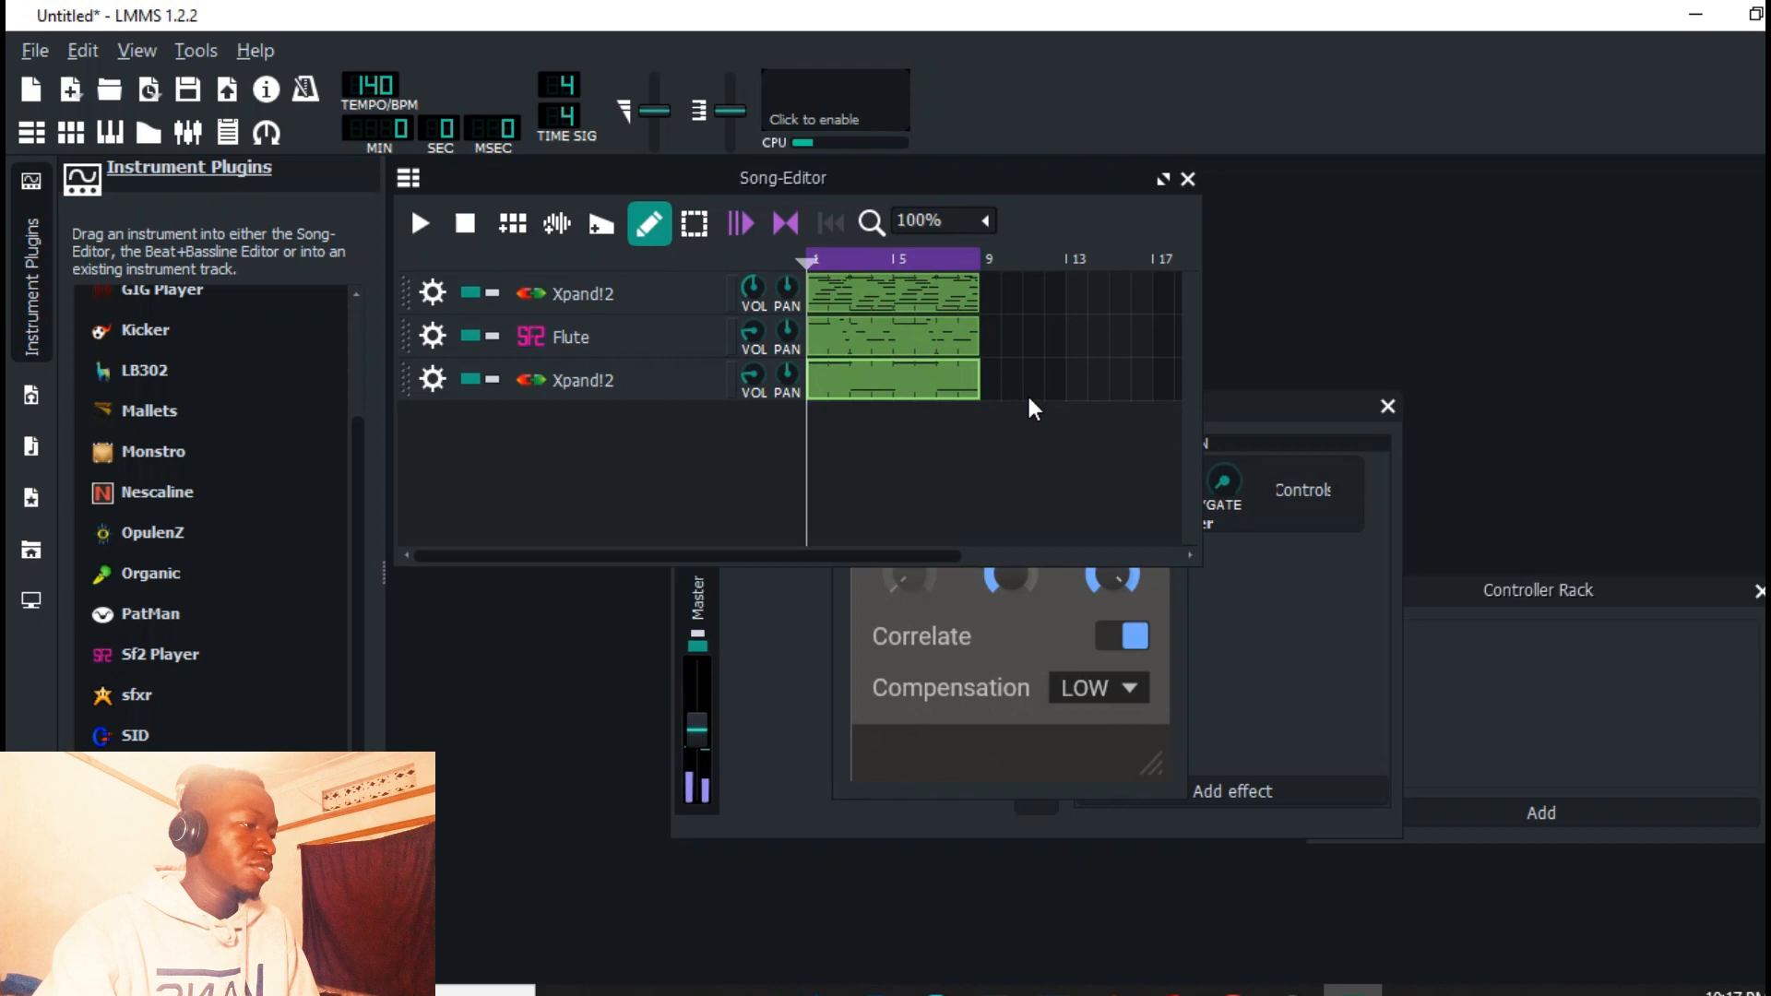
Step: Remove the kHs Pitch Shifter from the master channel's effects chain
left_click(1292, 629)
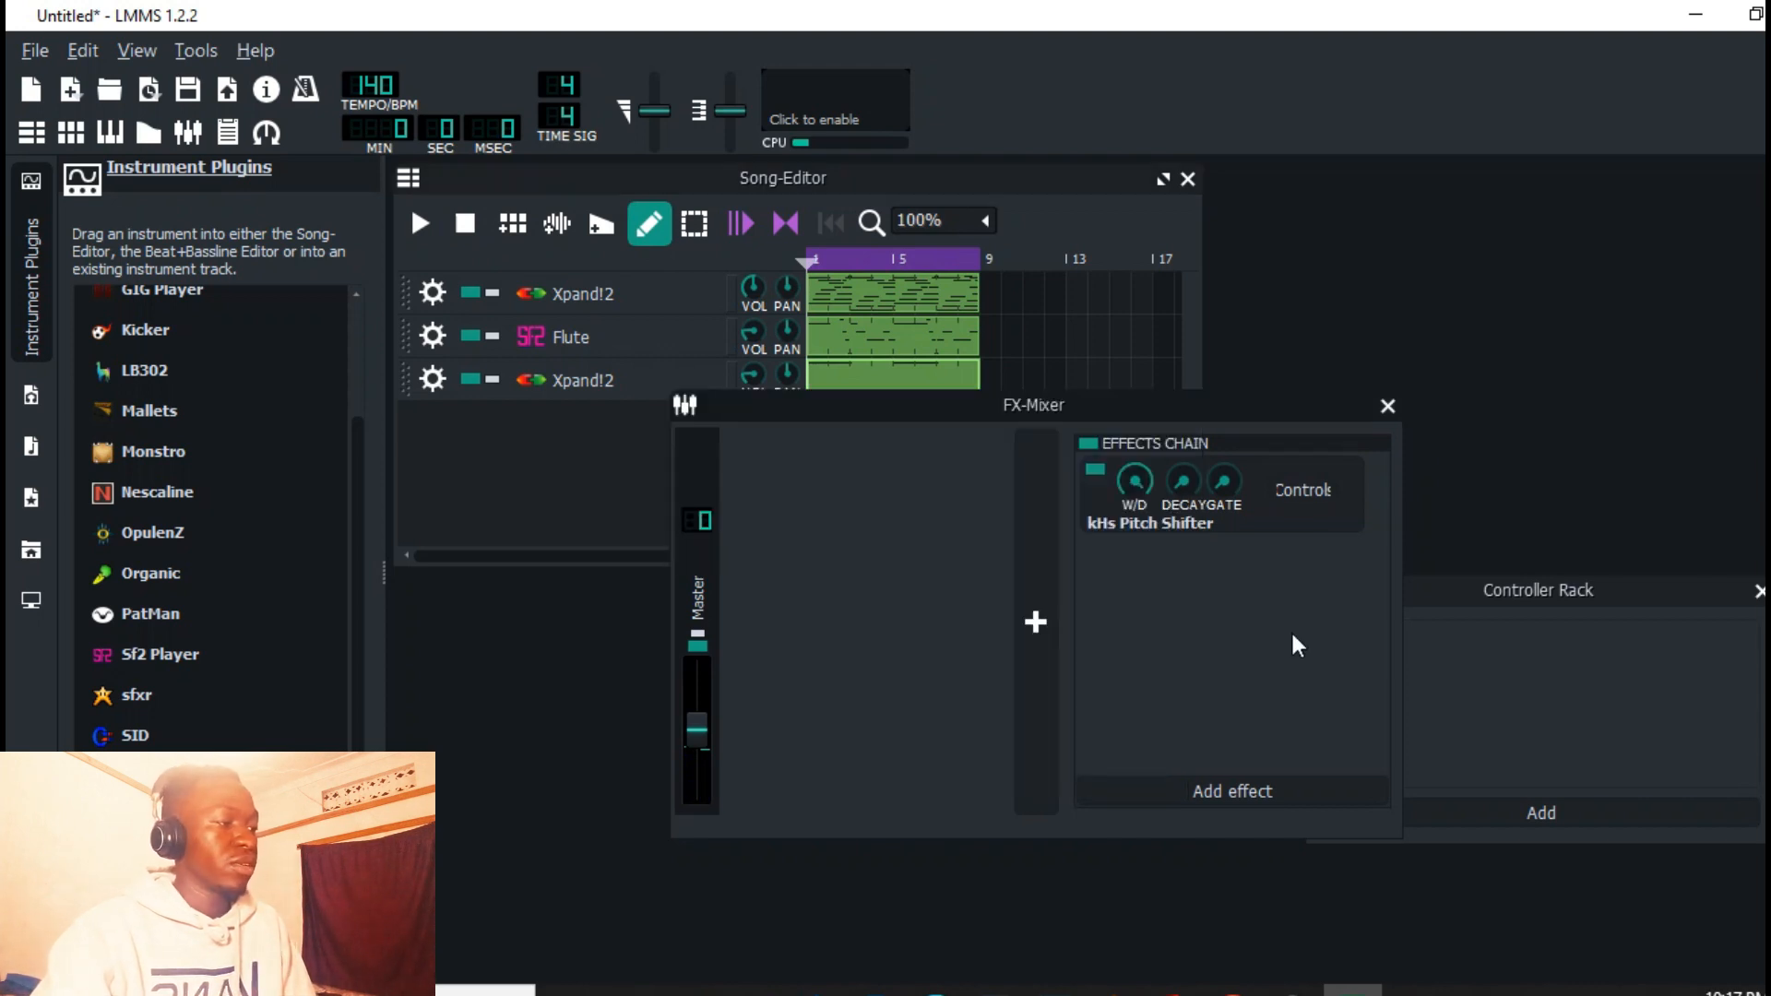
right_click(1302, 496)
left_click(1356, 606)
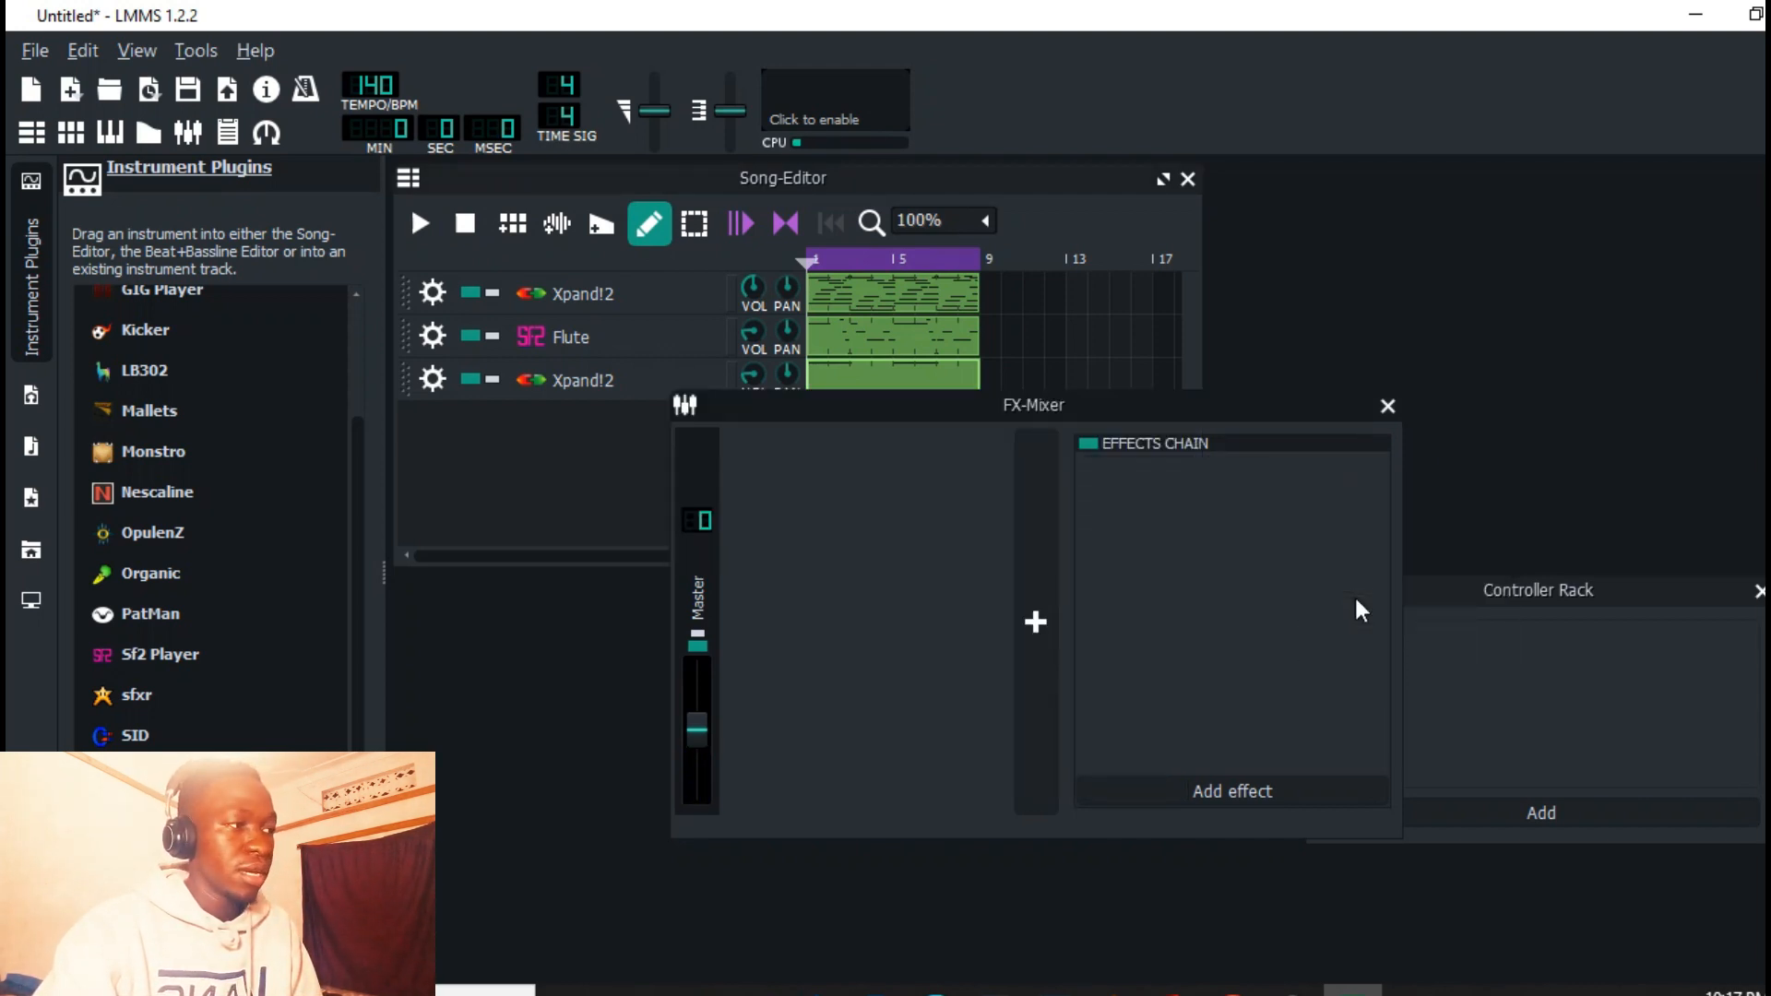
Step: Adjust the MZ Hi Hat [Bank].wav track's volume in the maximized Song-Editor, and clear and remove the MZ Hi Hat [Blur].wav track
left_click(1157, 187)
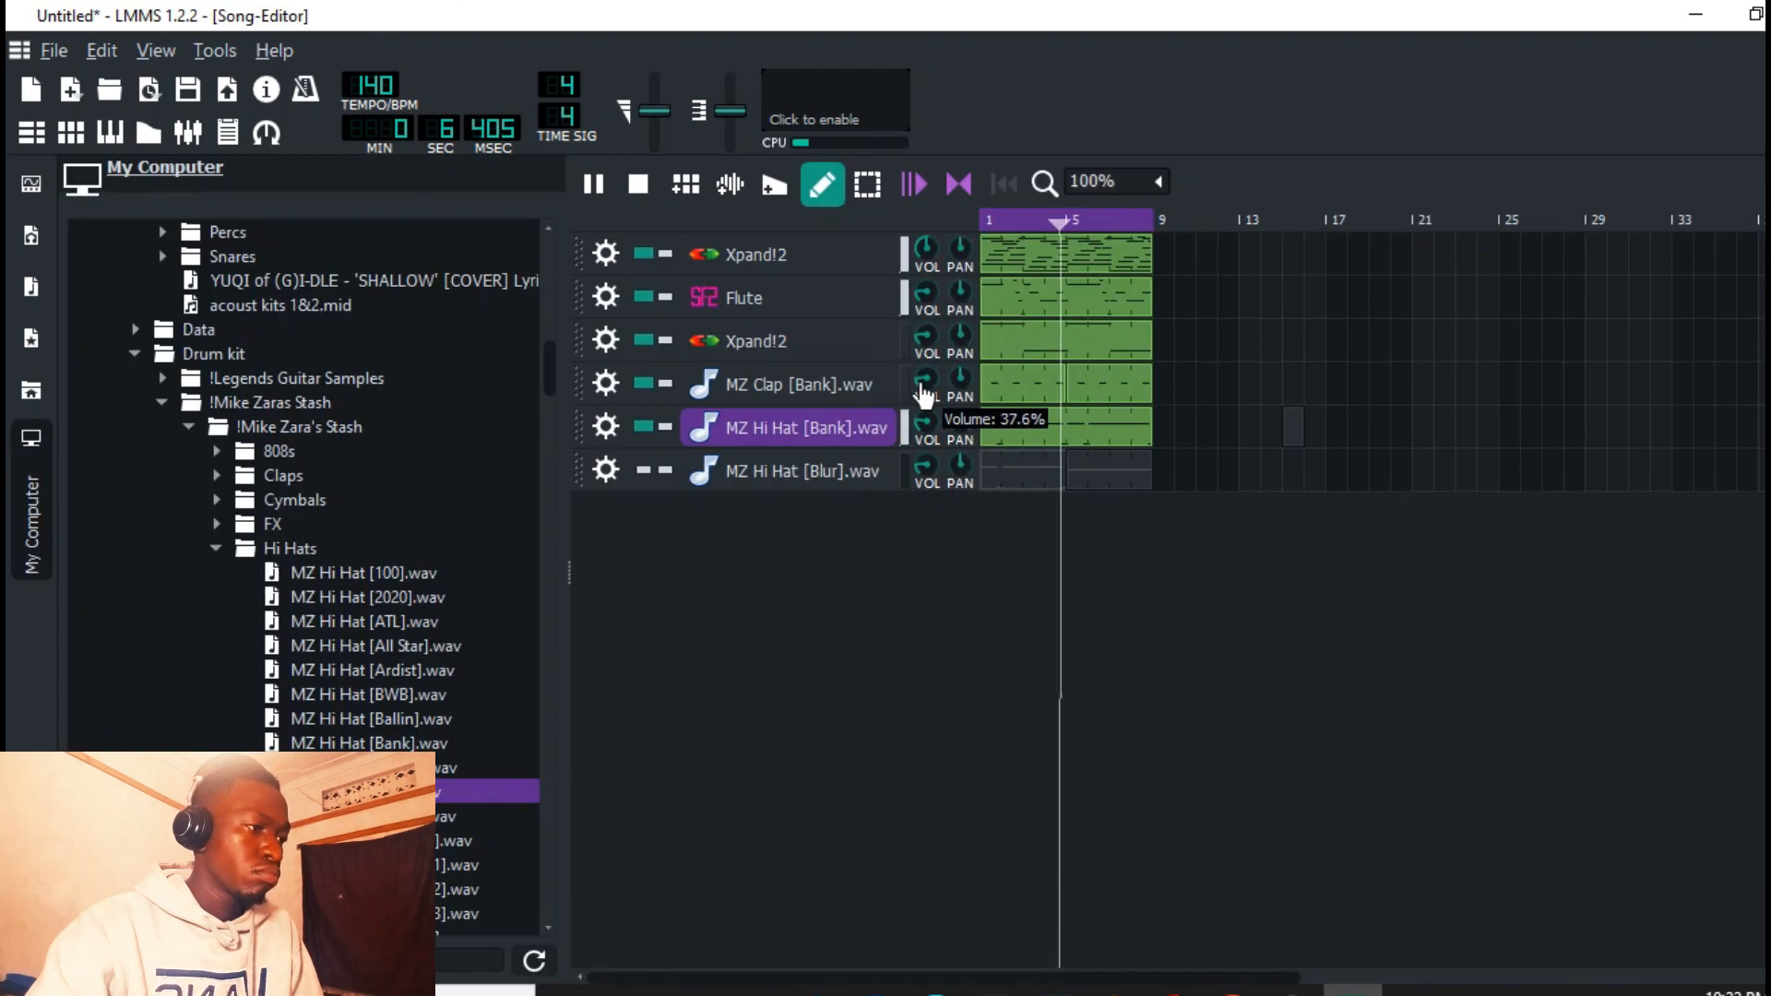
left_click_drag(923, 395, 922, 387)
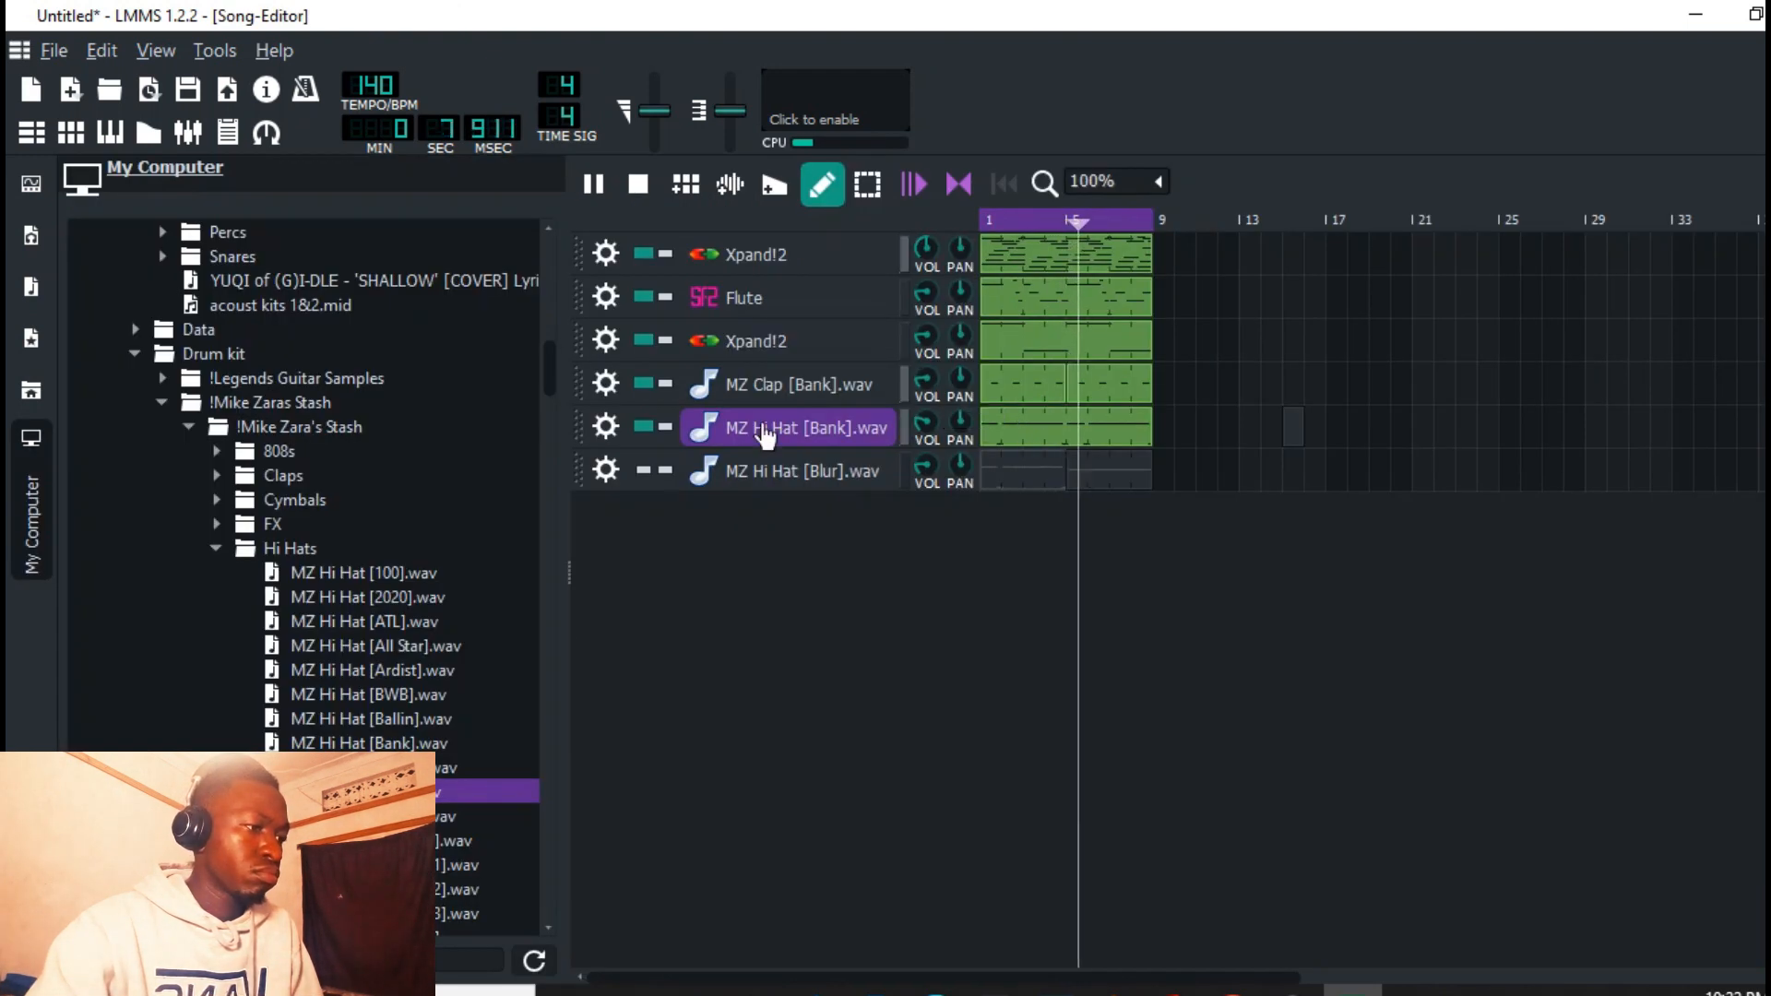
left_click(602, 477)
left_click(628, 555)
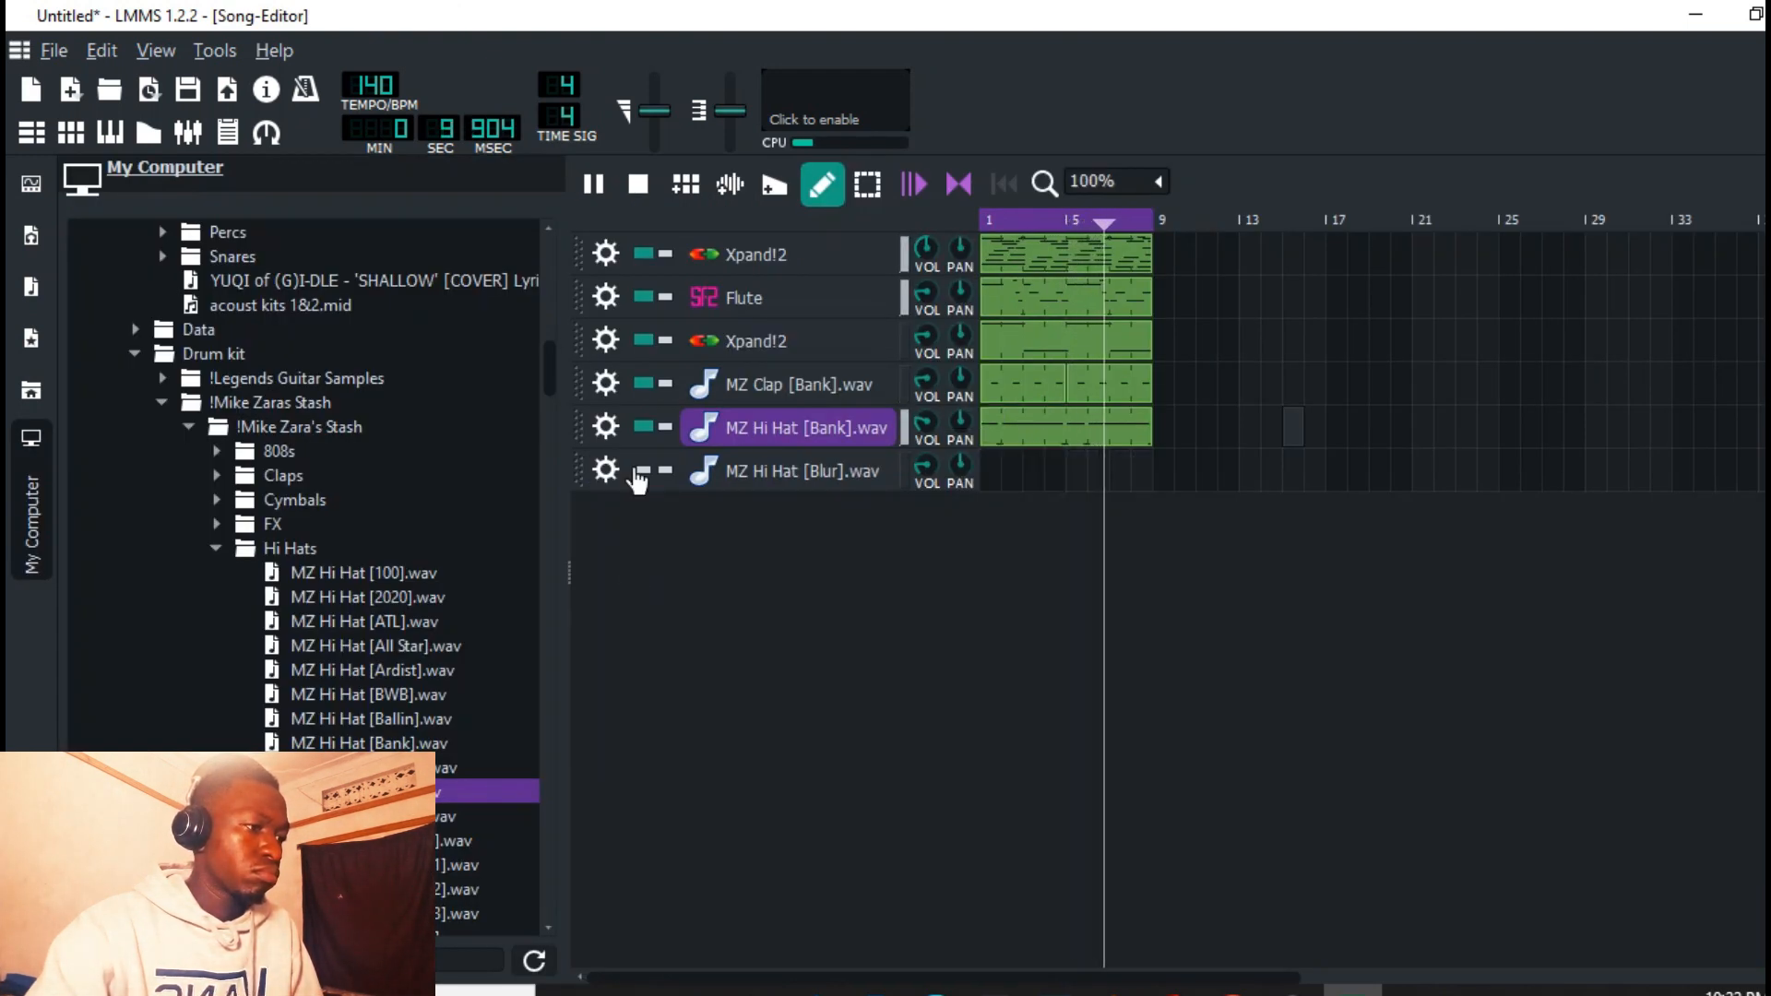
left_click(606, 470)
left_click(630, 544)
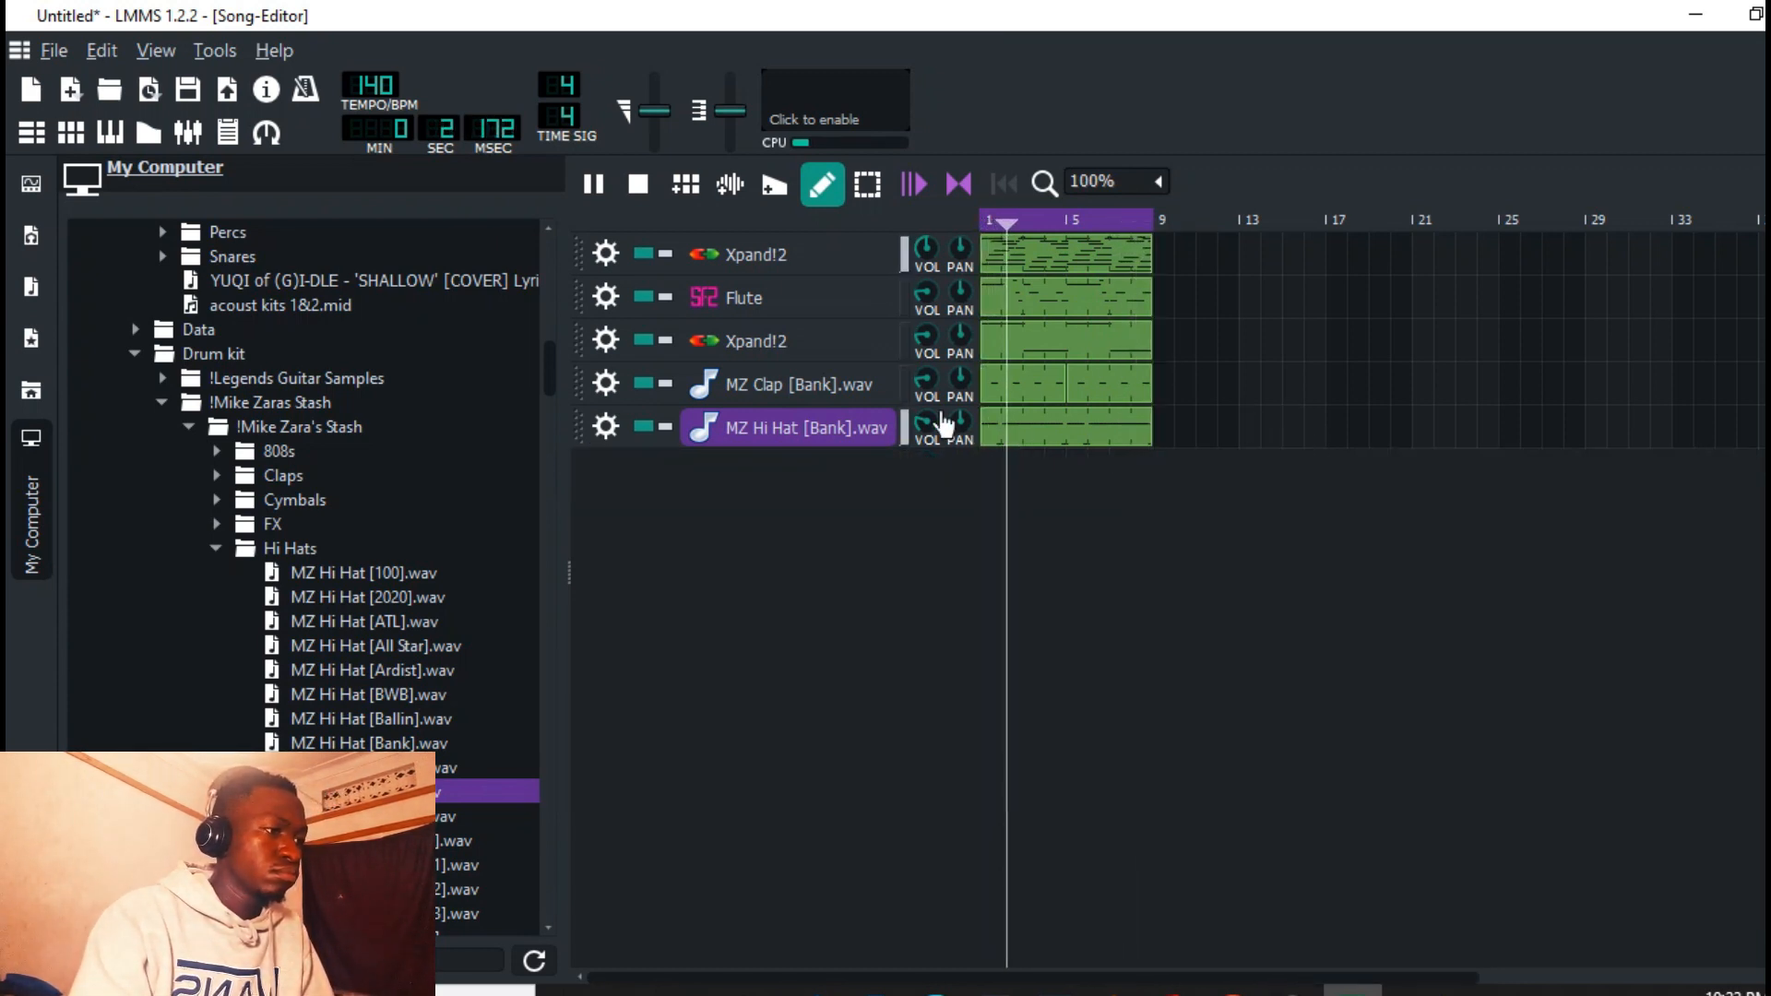
Step: Raise the MZ Hi Hat [Bank].wav track's volume slightly and mute the second Xpand!2 track's pattern
left_click_drag(929, 417, 931, 404)
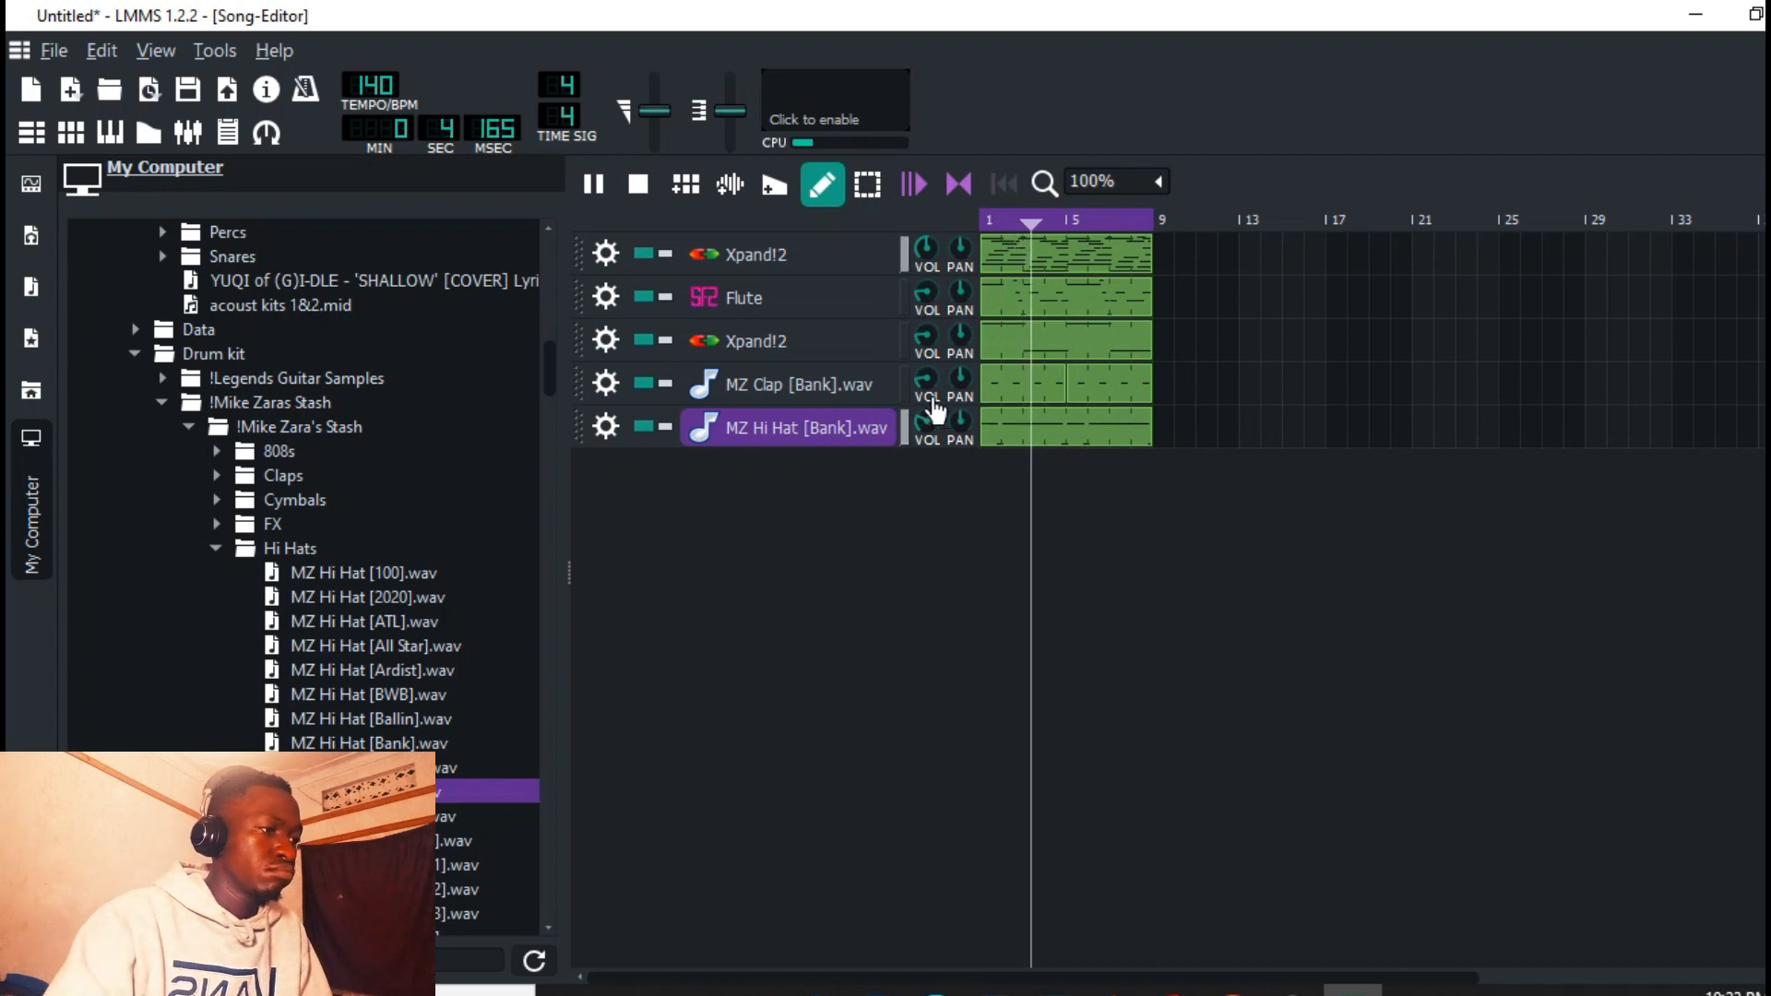
middle_click(1036, 337, "ctrl")
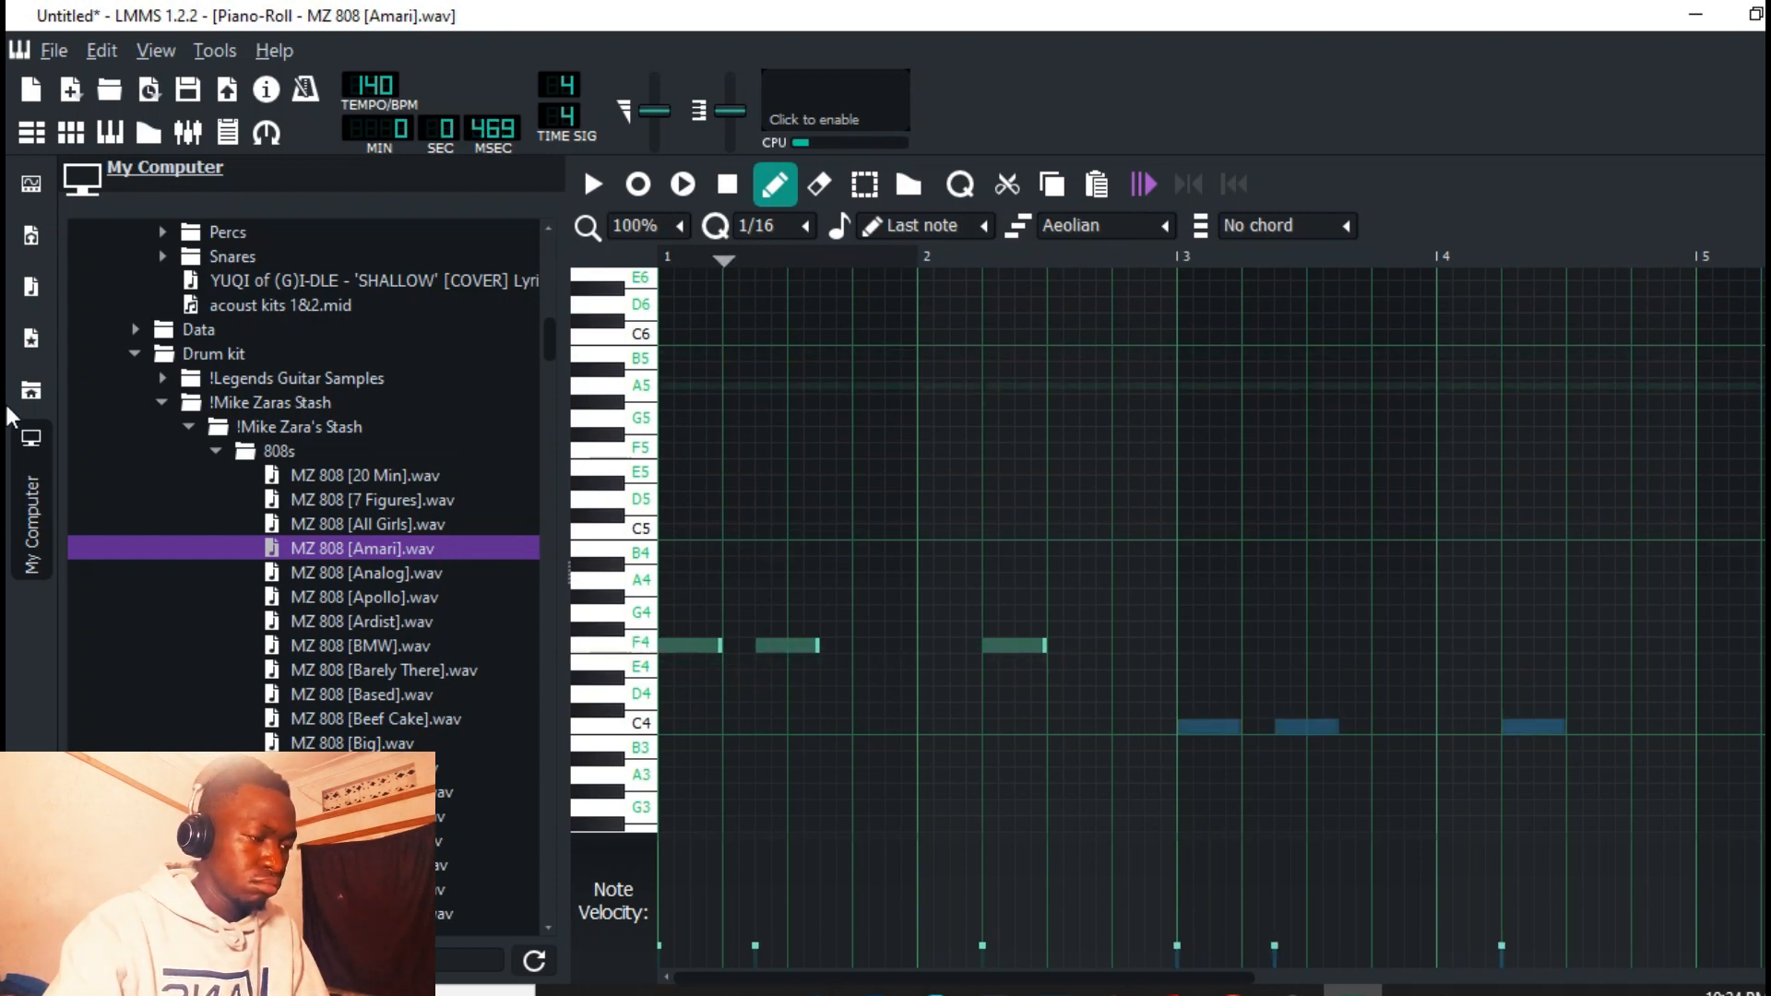
Step: Hide the side browser and rework the C4 notes in bars 3 and 4 of the MZ 808 [Amari].wav pattern
left_click(34, 443)
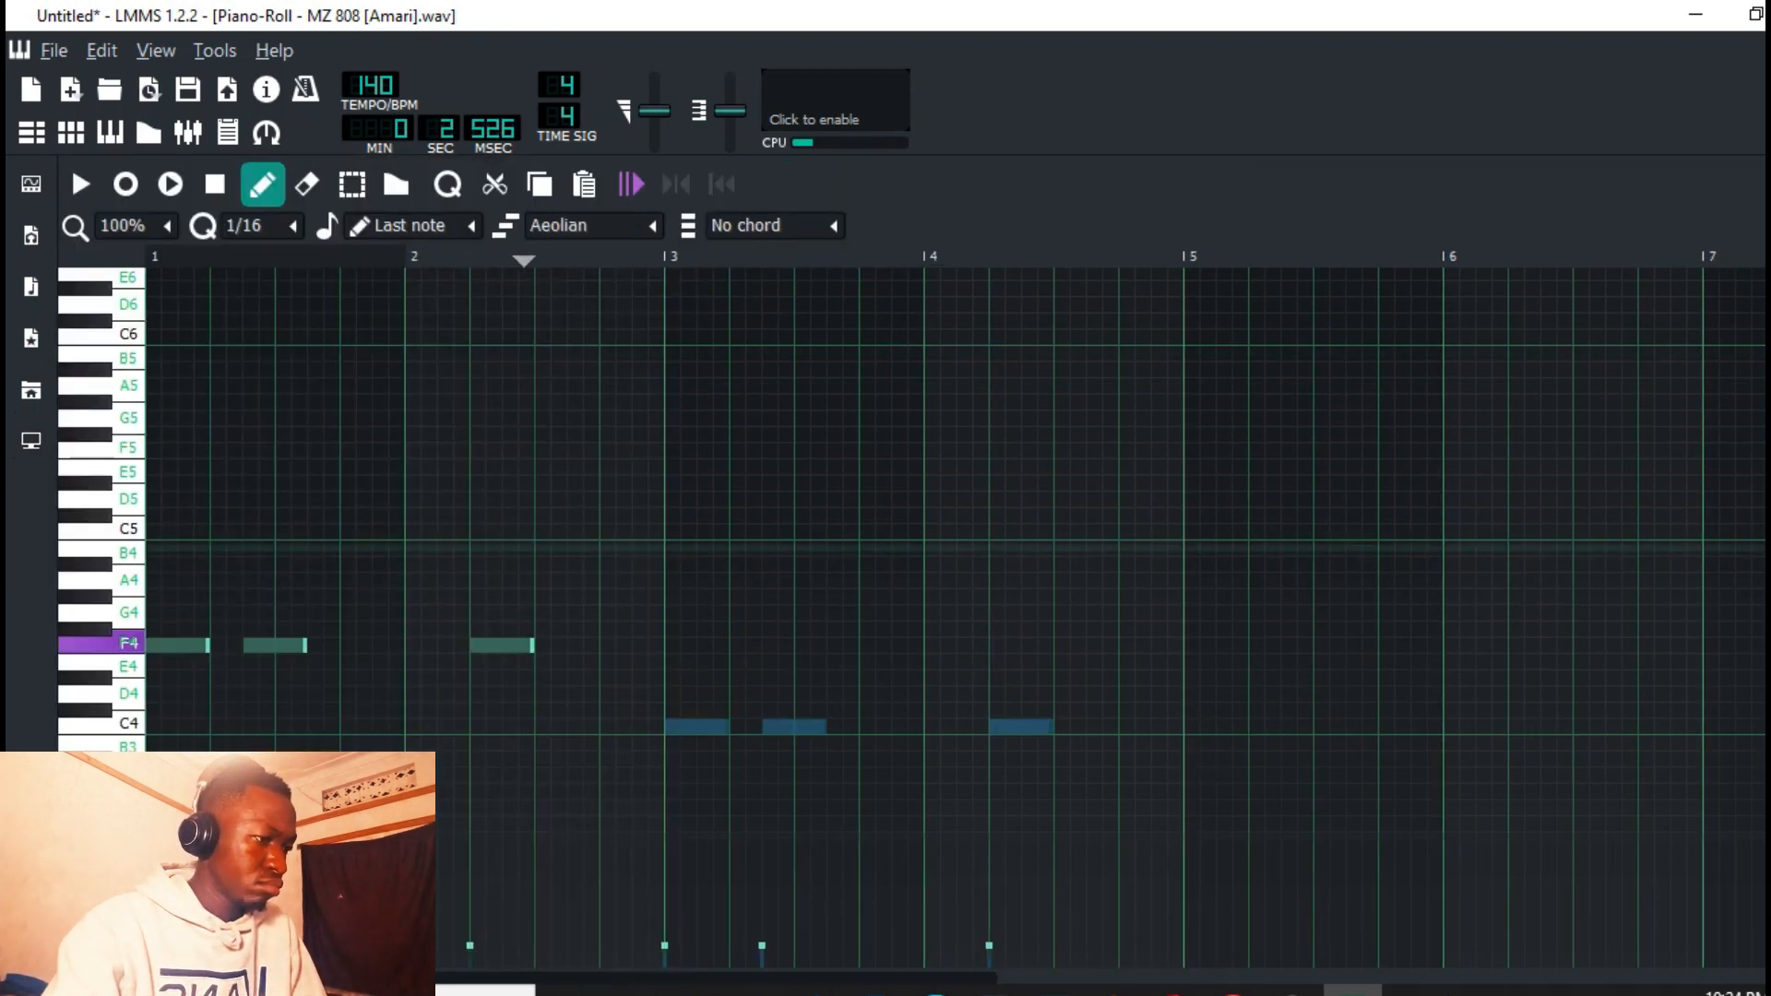
scroll(922, 600, "down", 1)
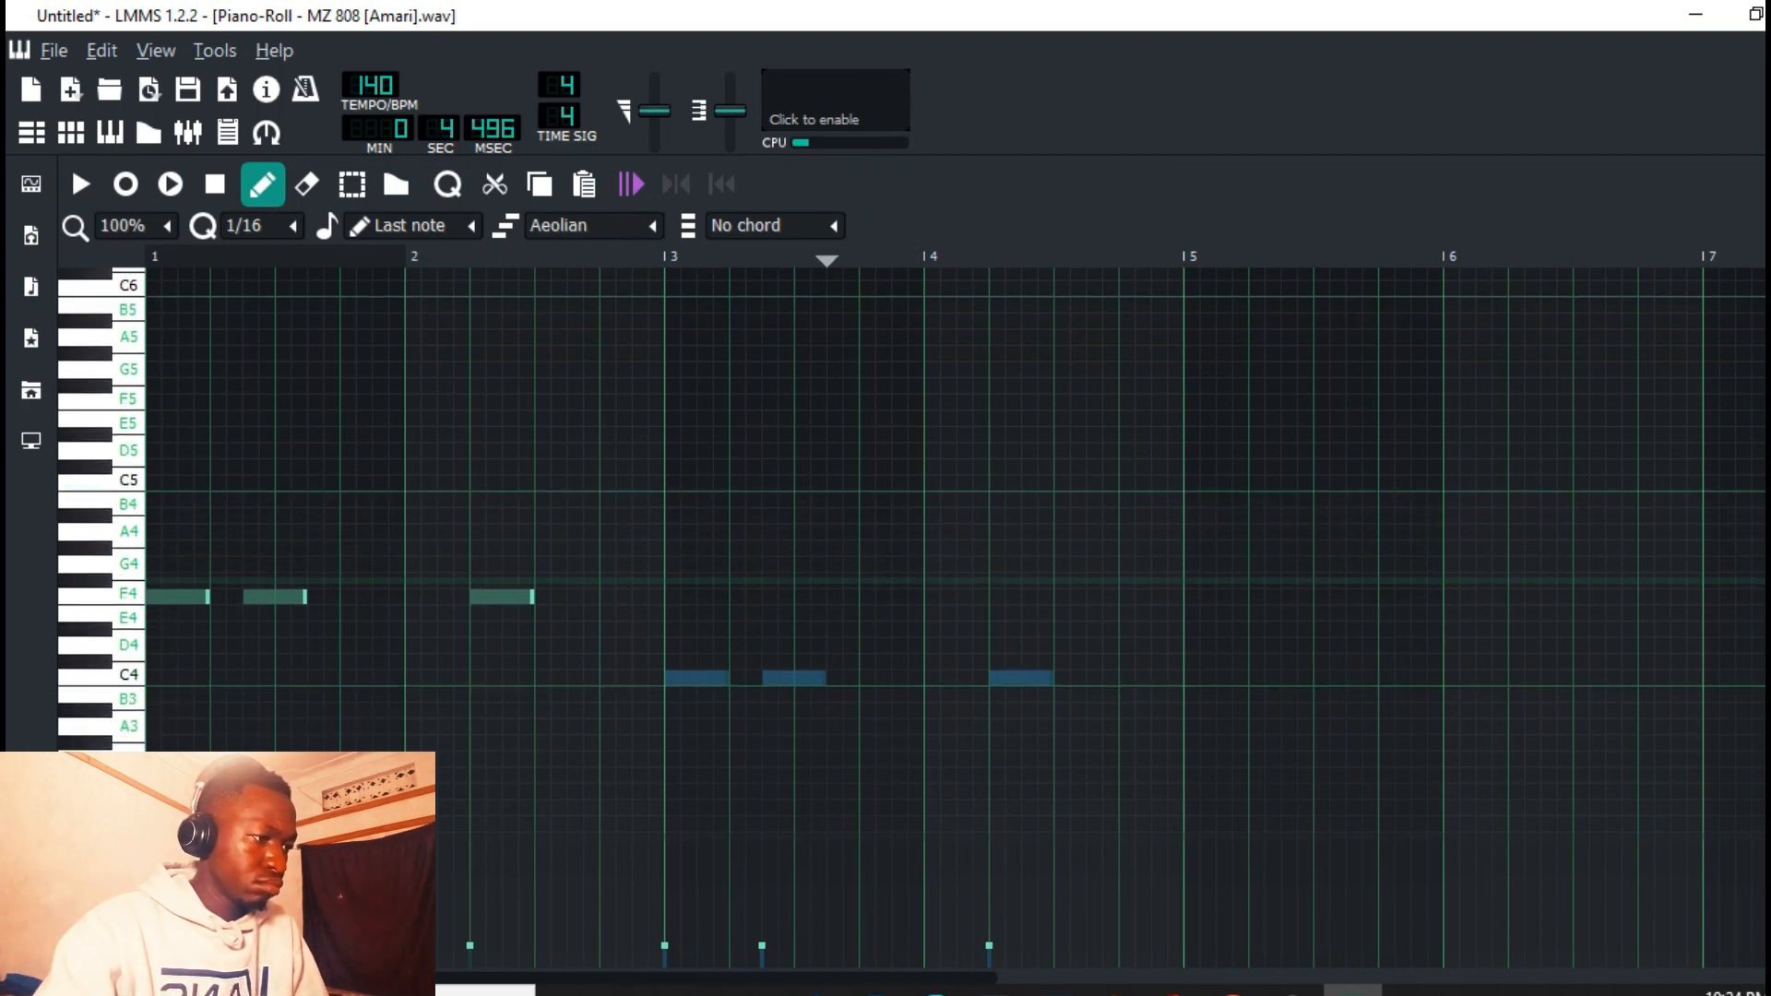
left_click(793, 677)
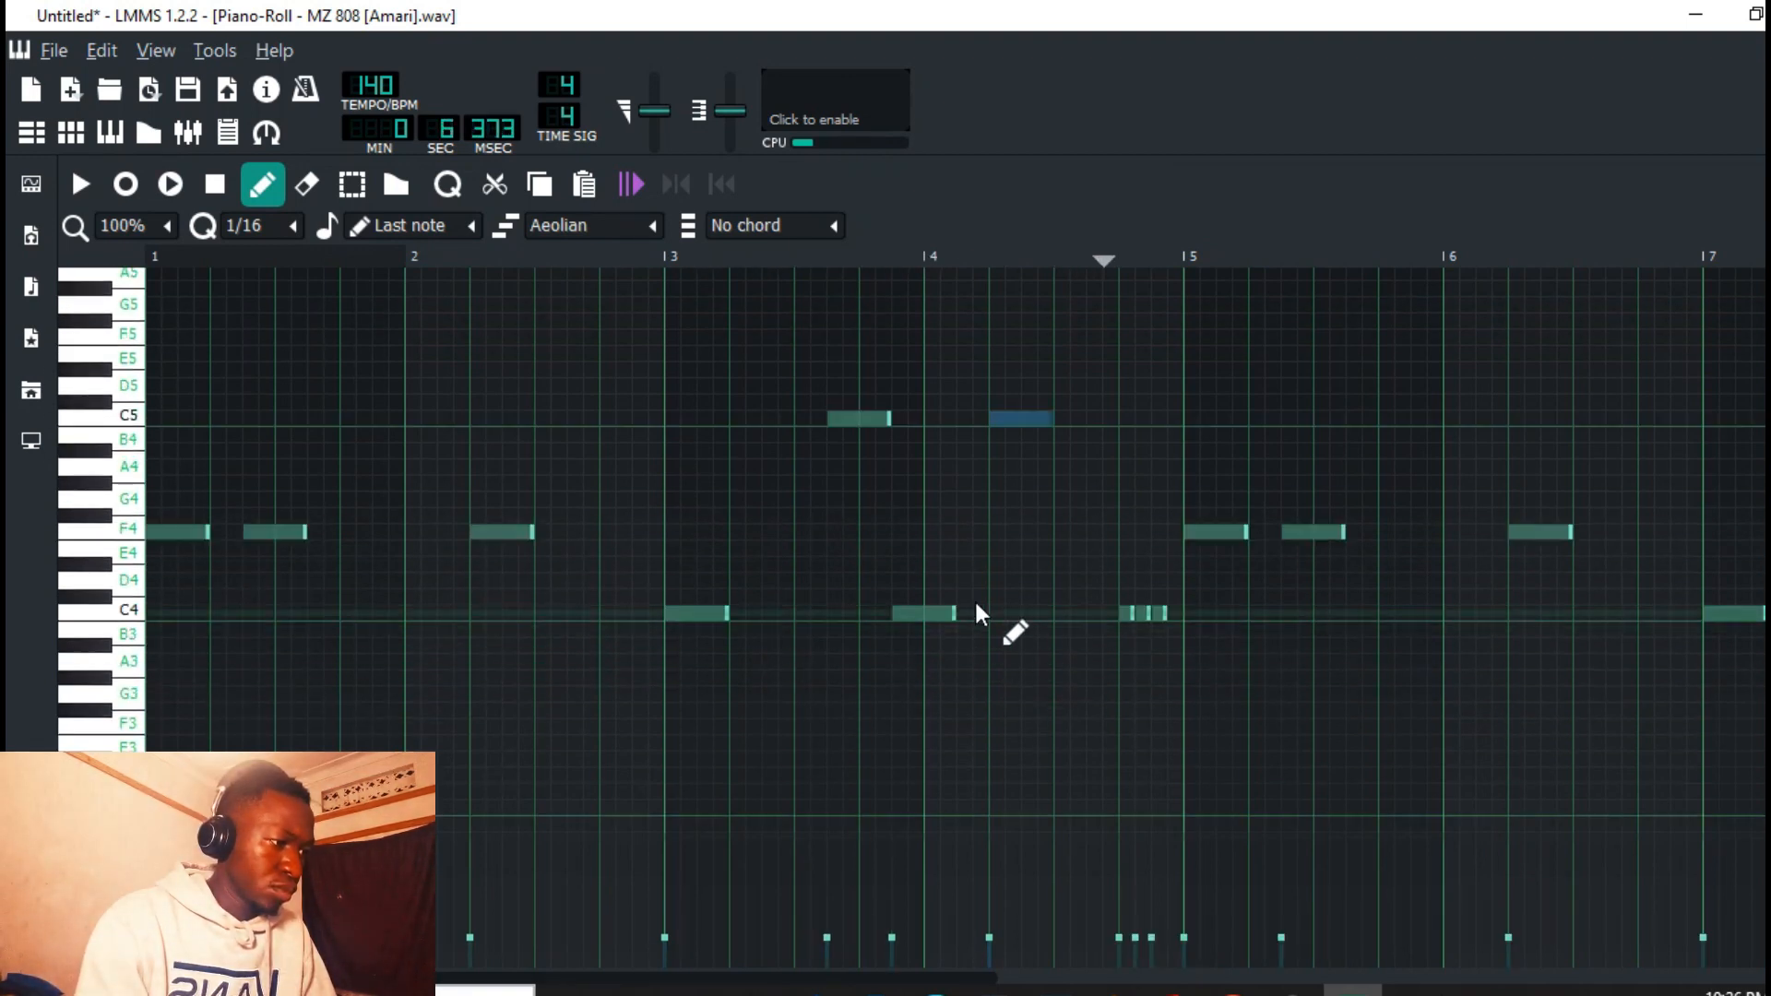
left_click_drag(951, 614, 916, 616)
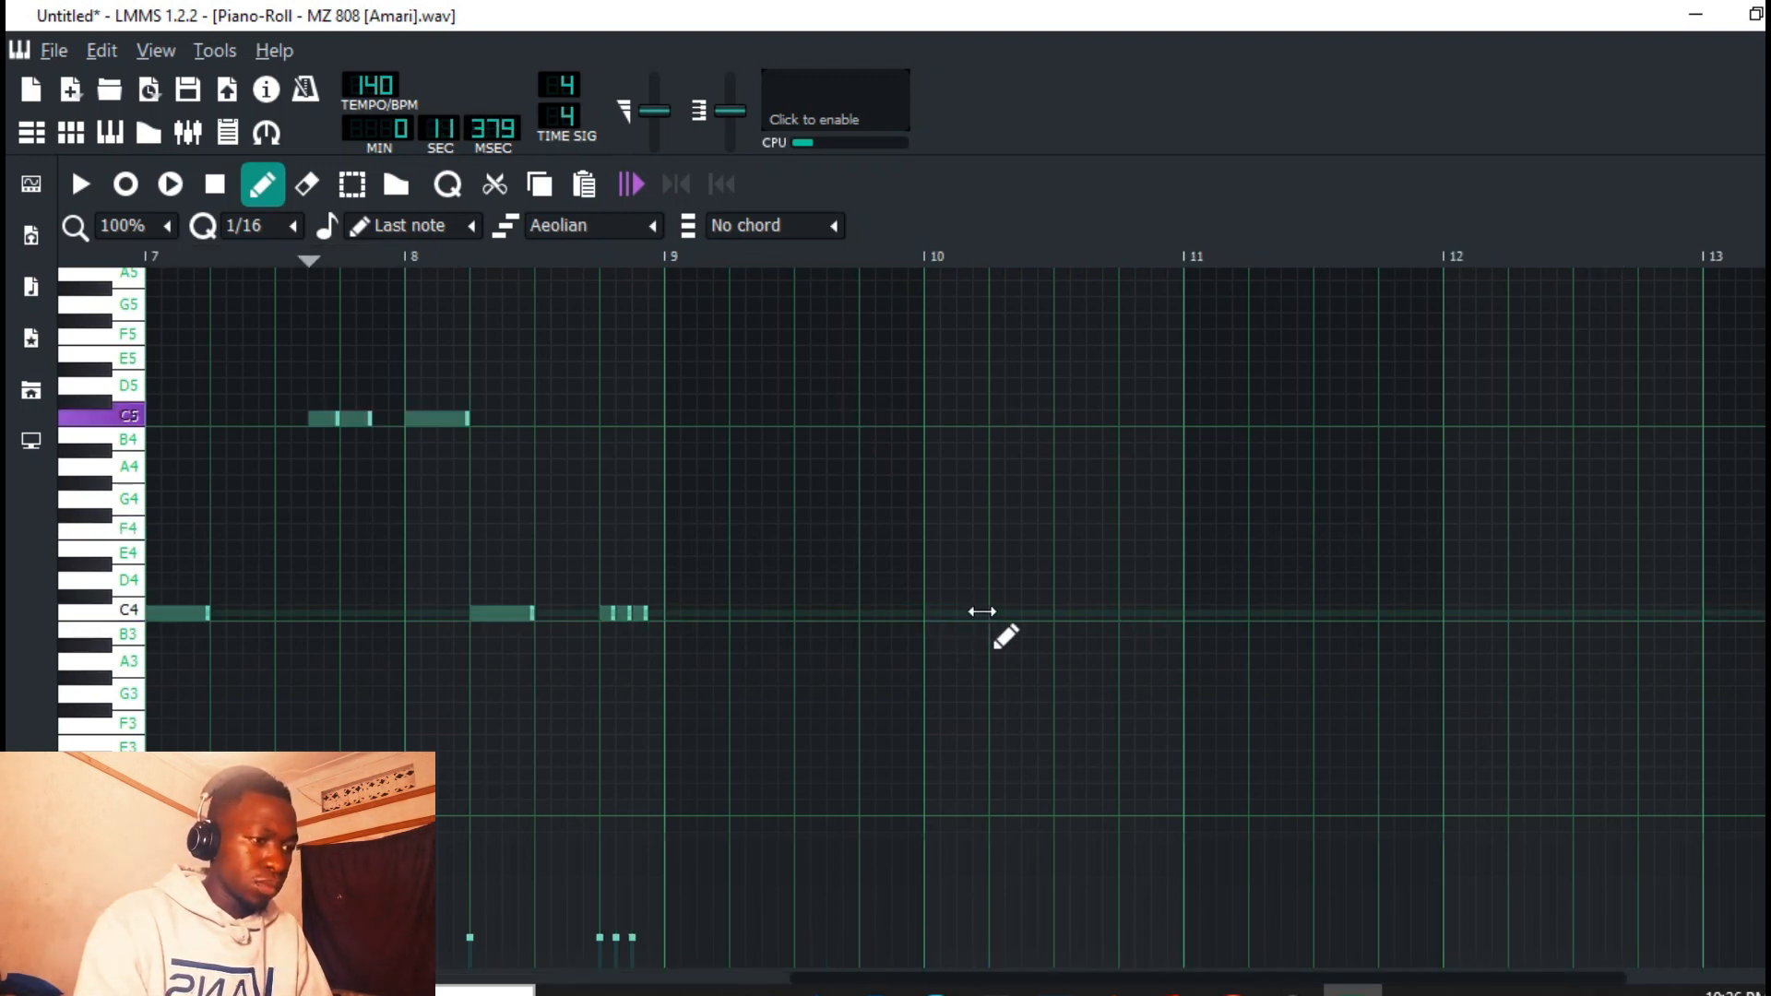
left_click(542, 614)
right_click(546, 616)
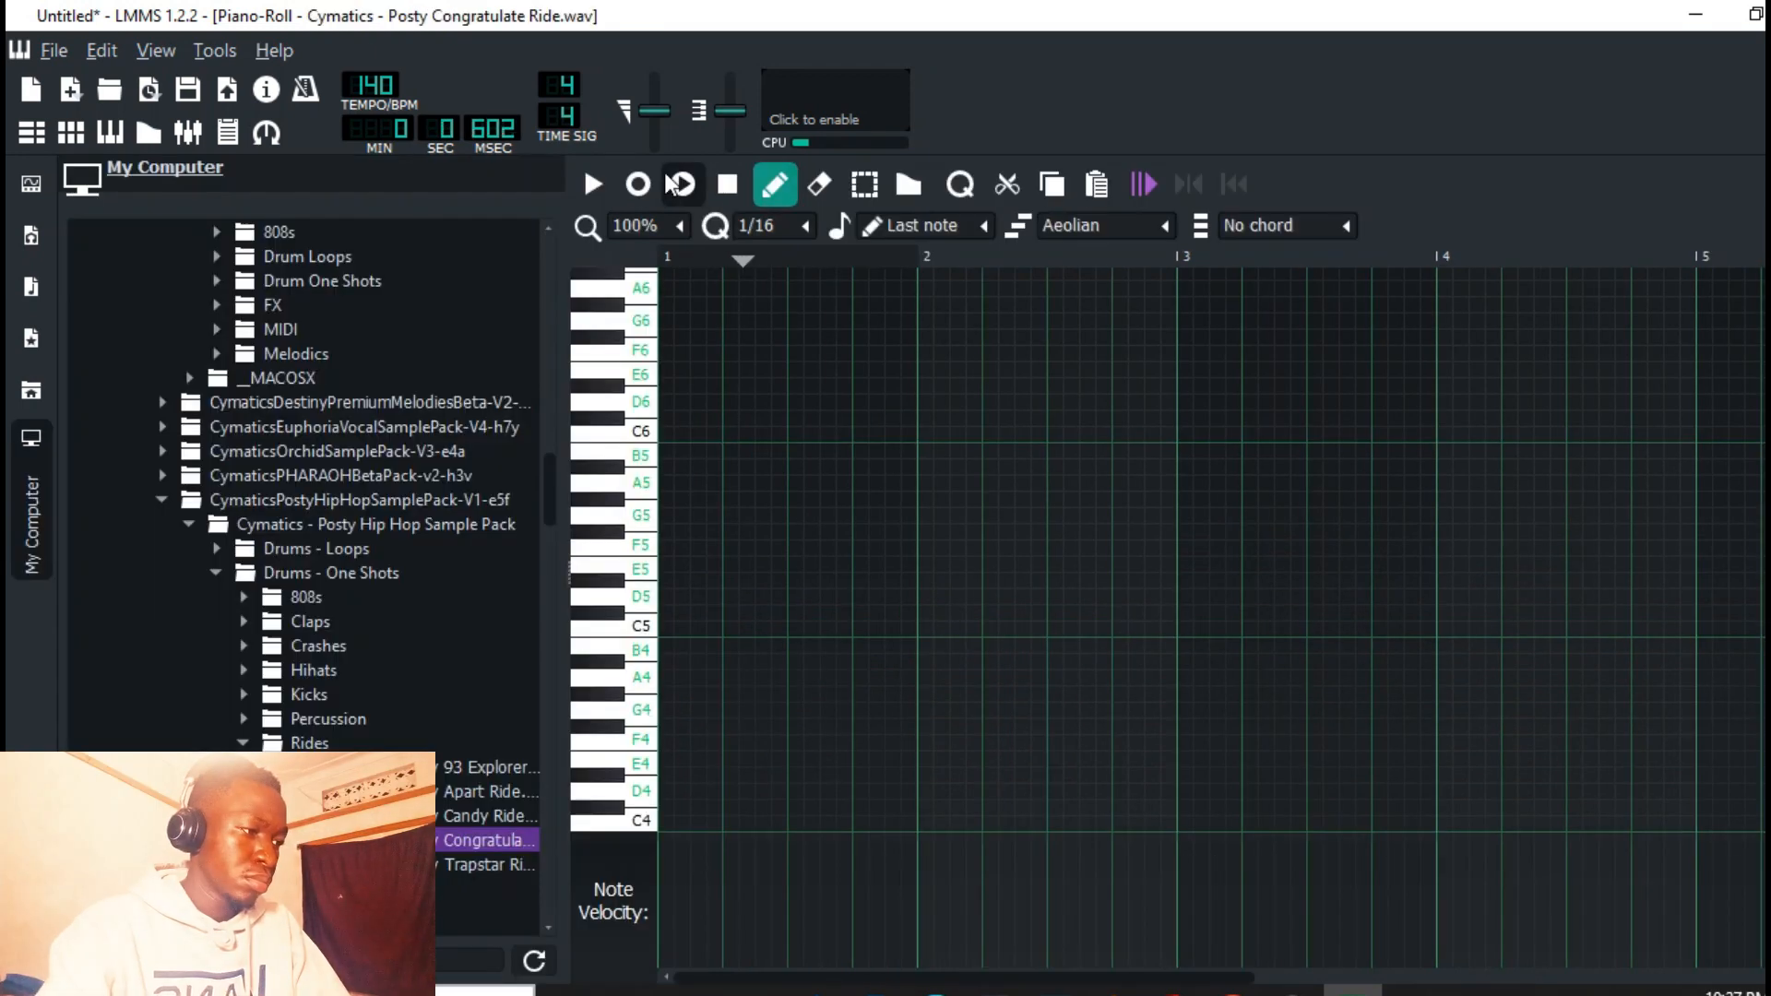
Step: Record two A4 hits in the Cymatics - Posty Congratulate Ride.wav pattern and align the second to the fourth beat of bar 2
key("y")
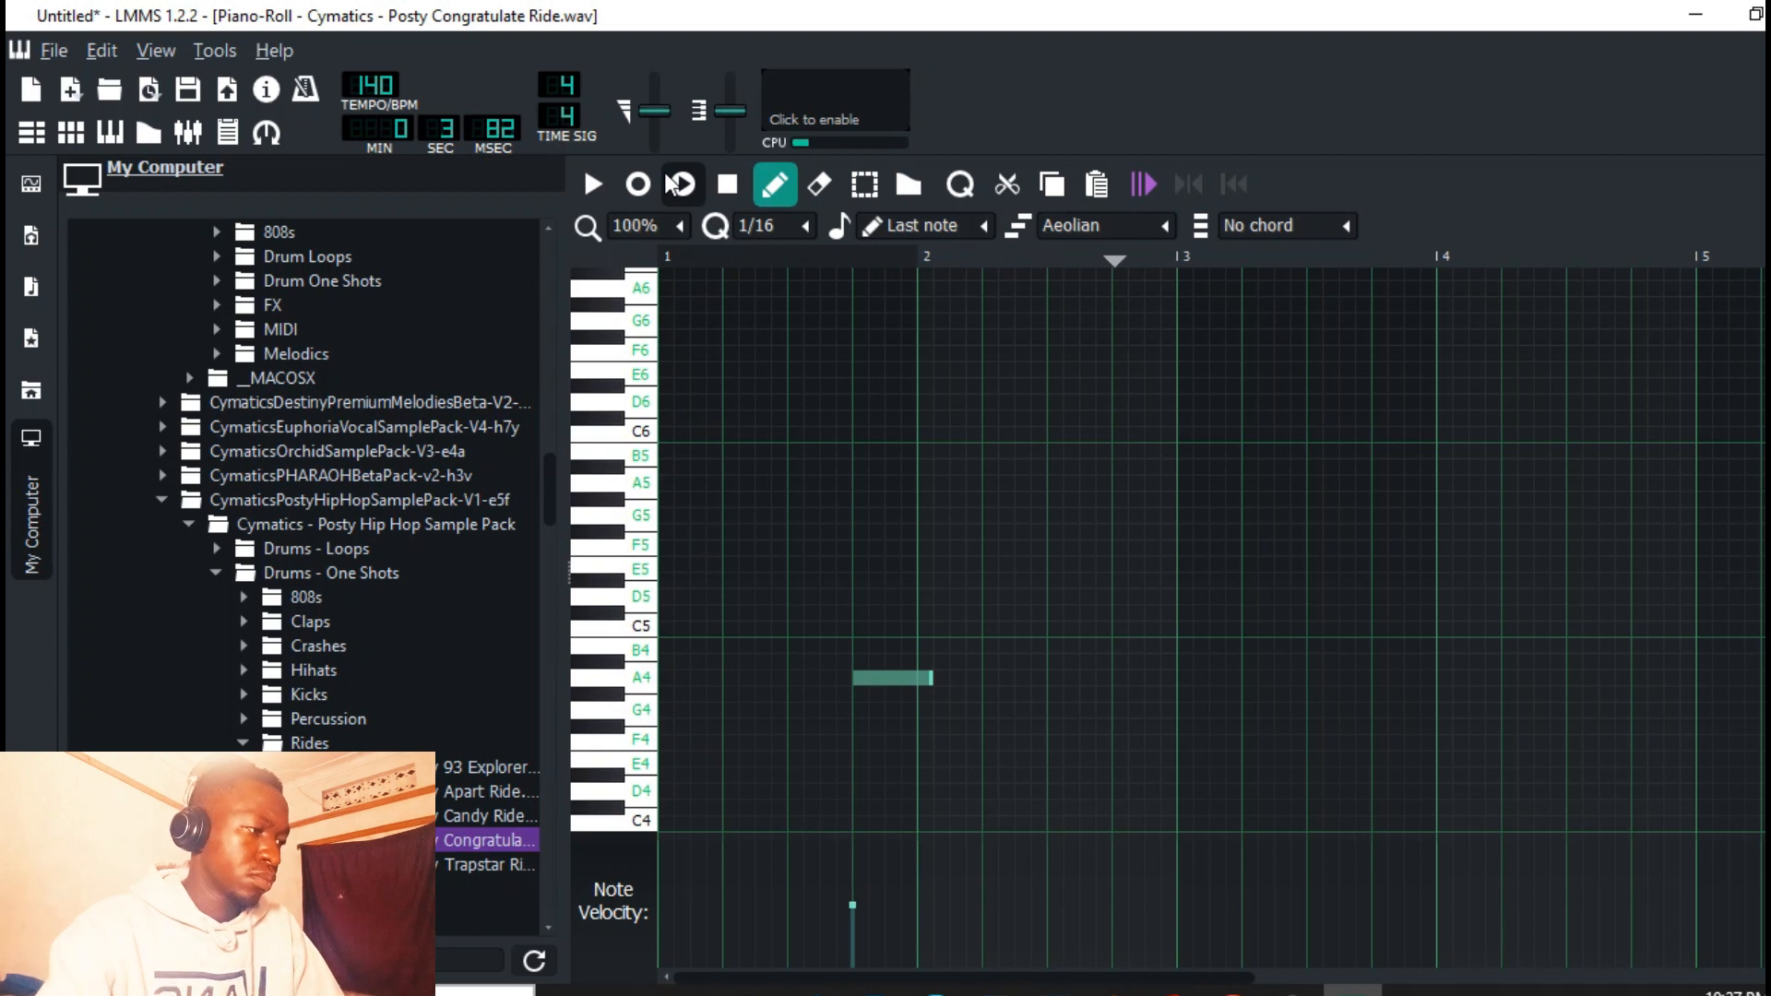
key("y")
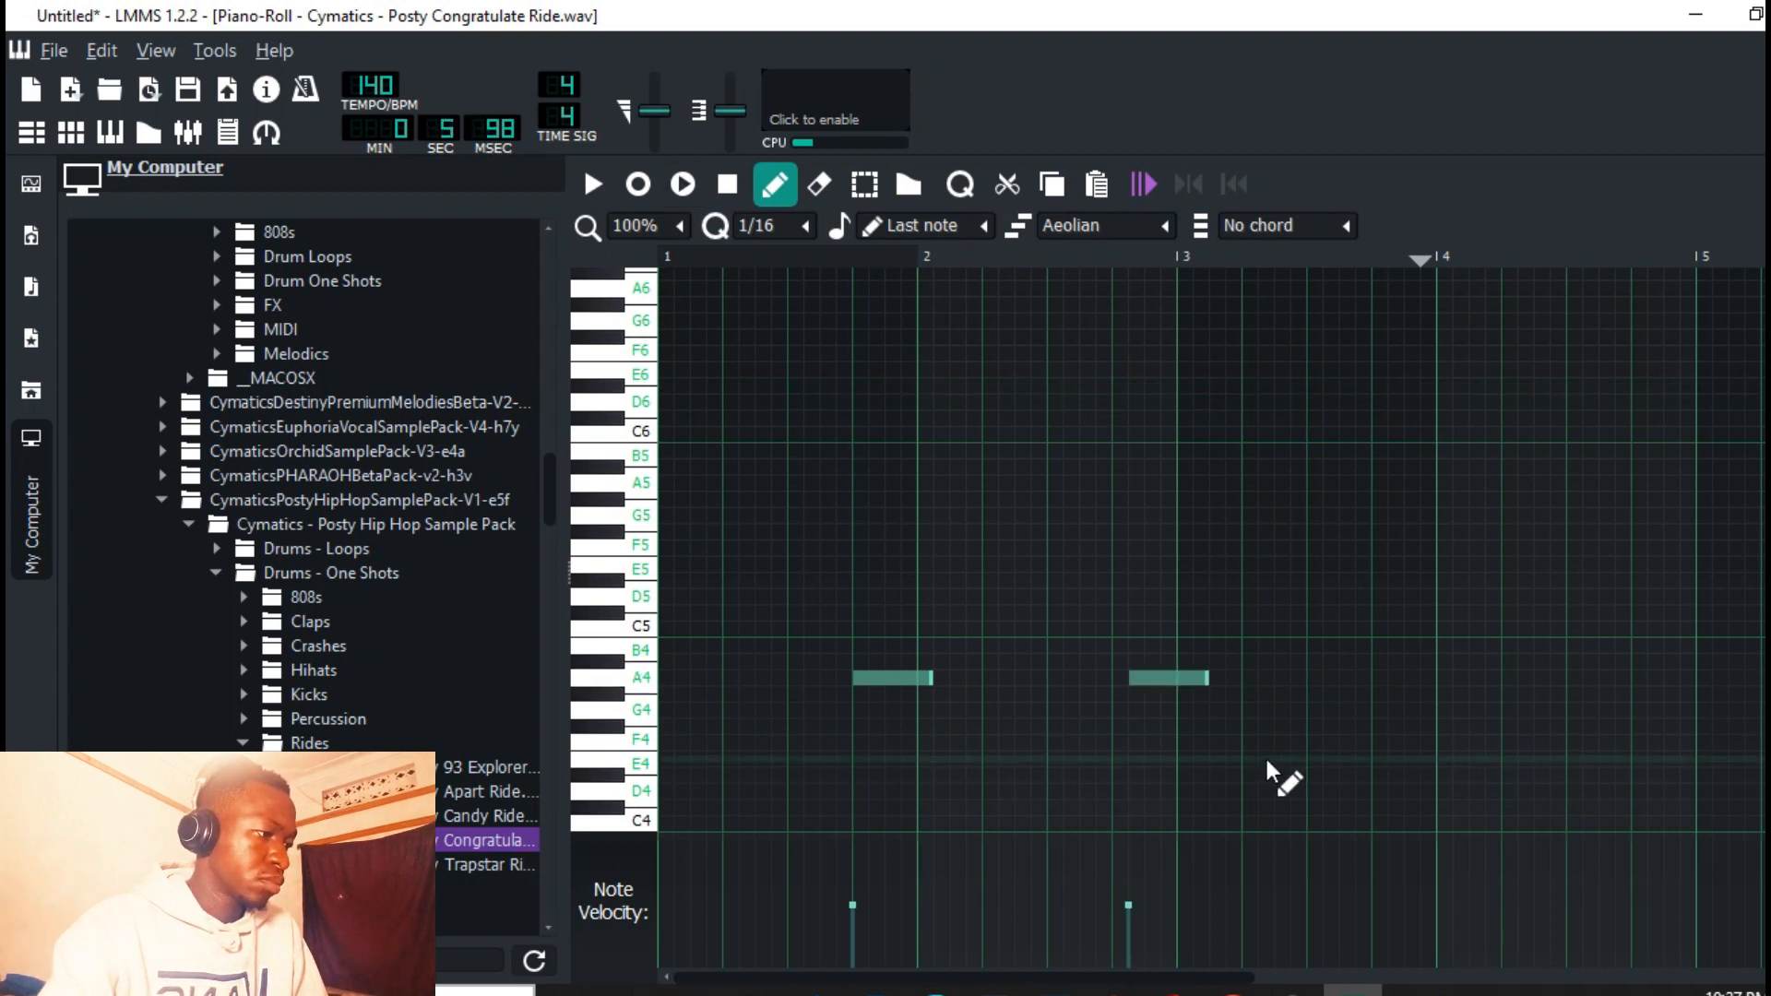
left_click_drag(1173, 679, 1156, 681)
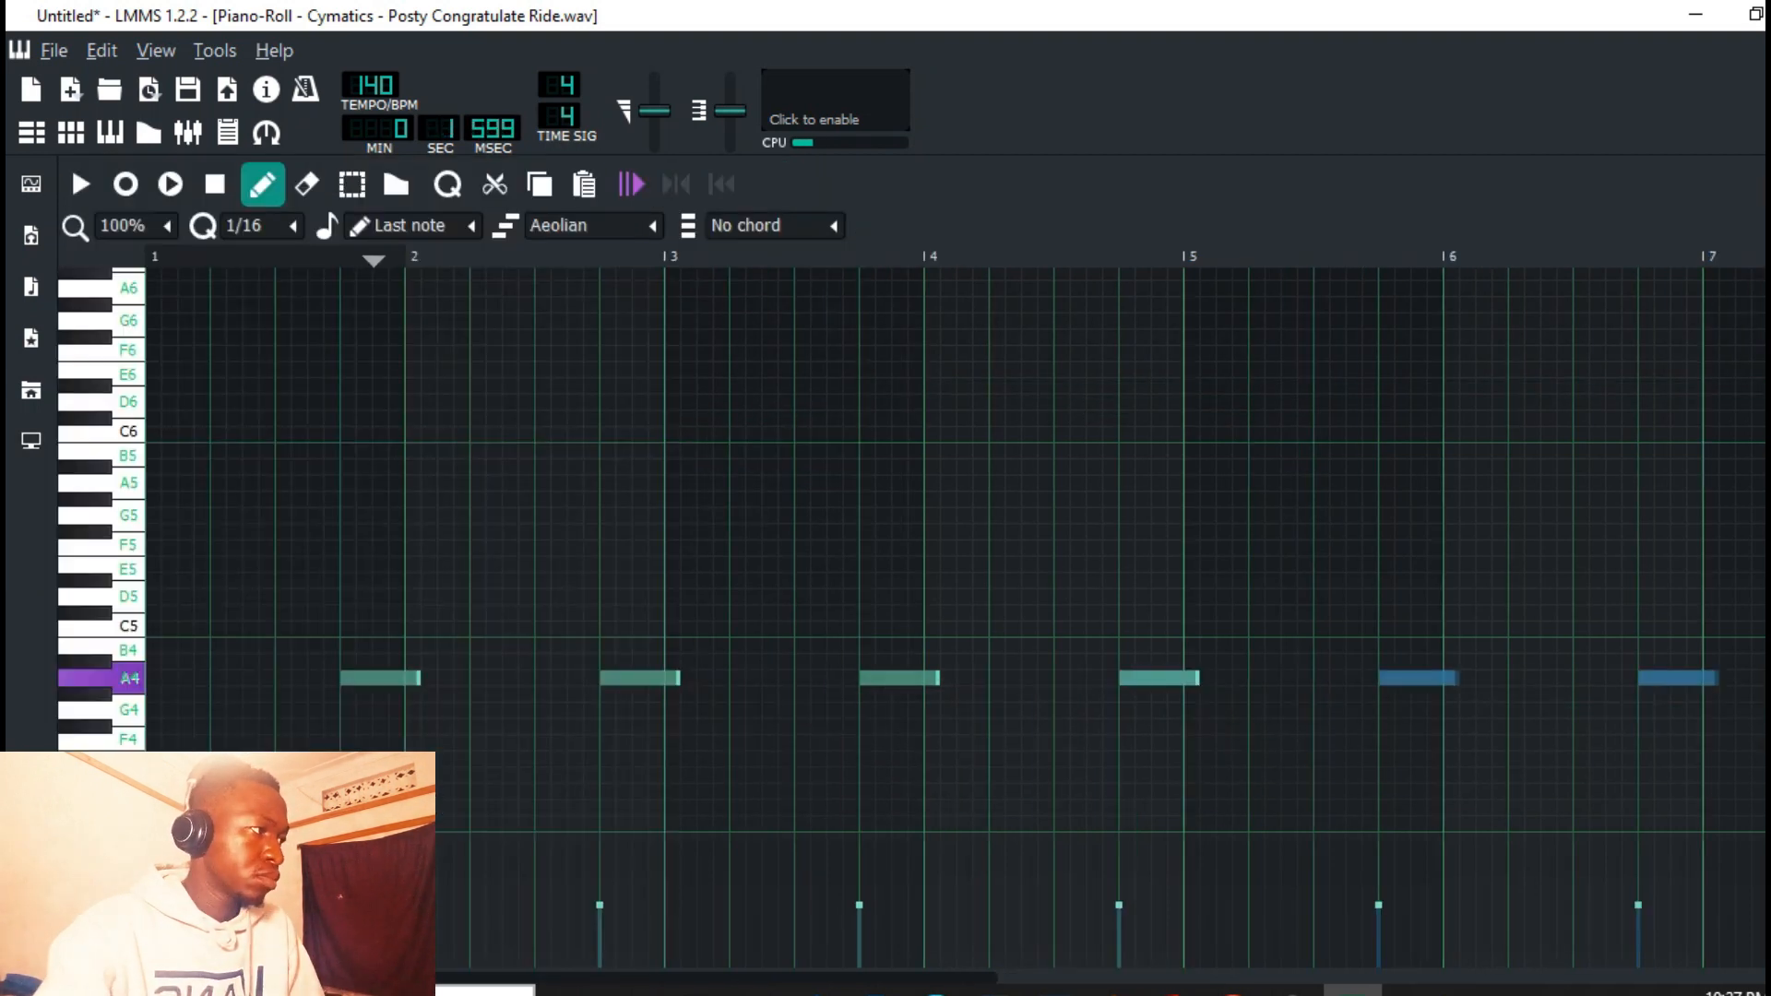
Step: Return to the Song-Editor, bring up the FX-Mixer, play the full arrangement from the start, and stop
key("F5")
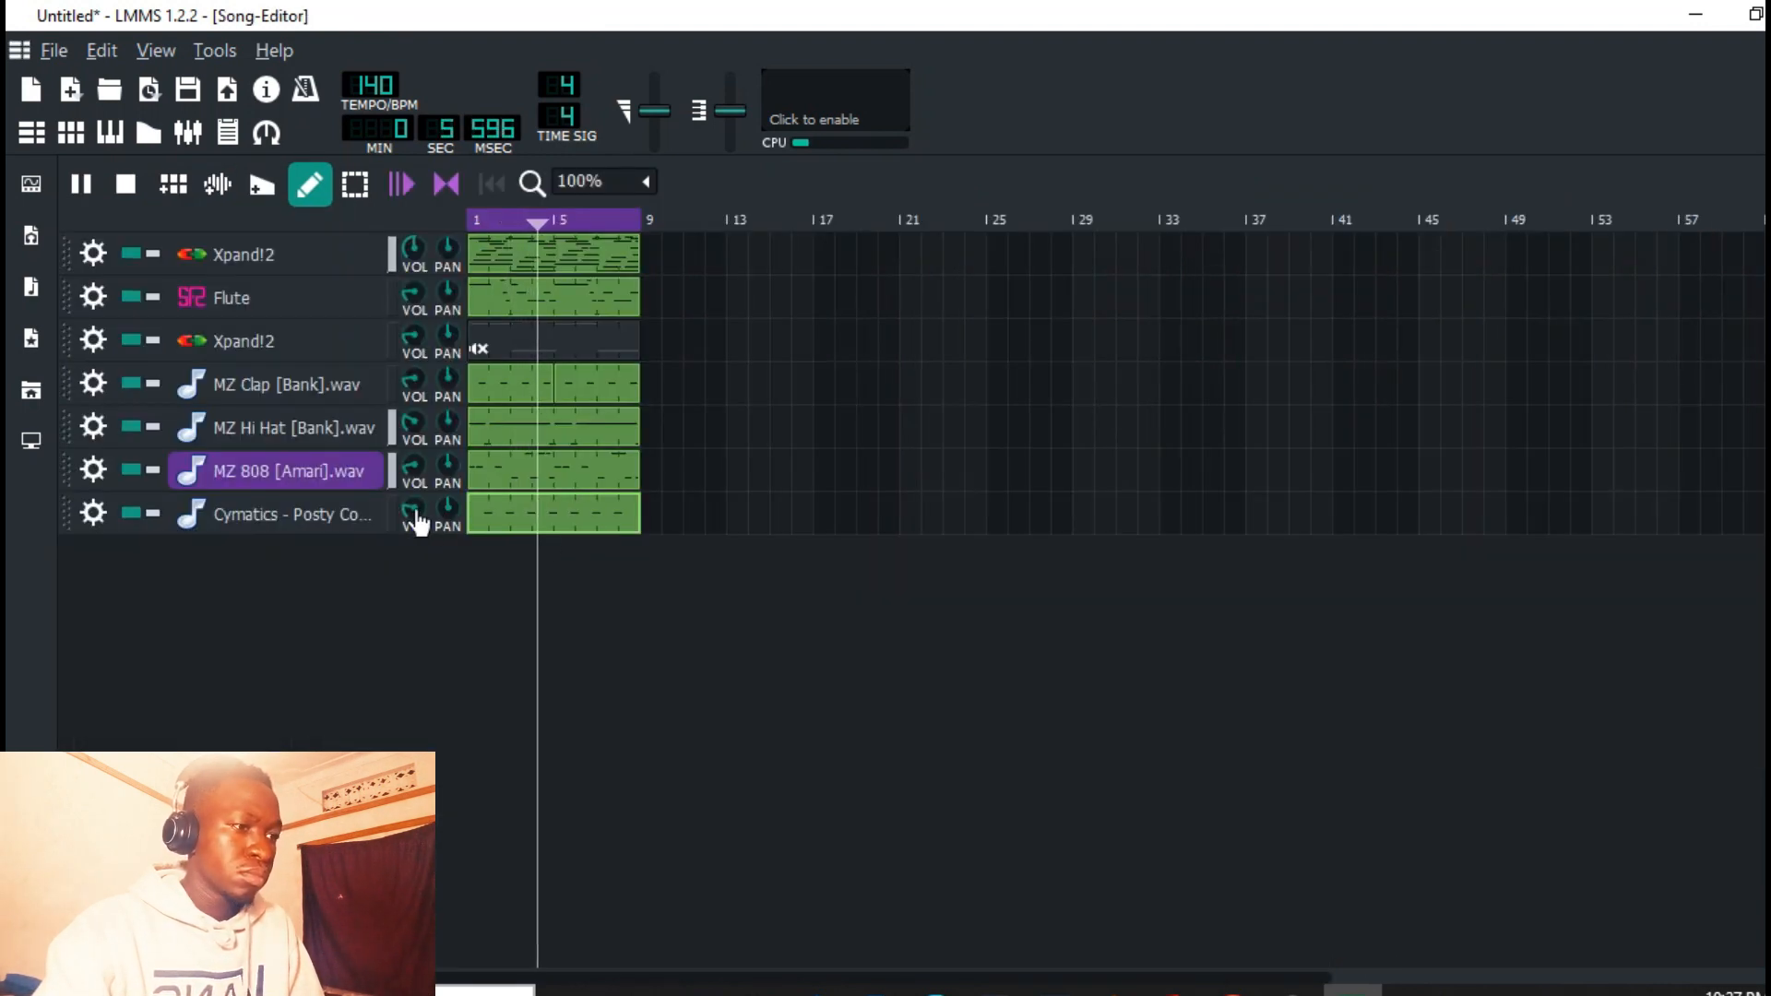
mouse_move(416, 521)
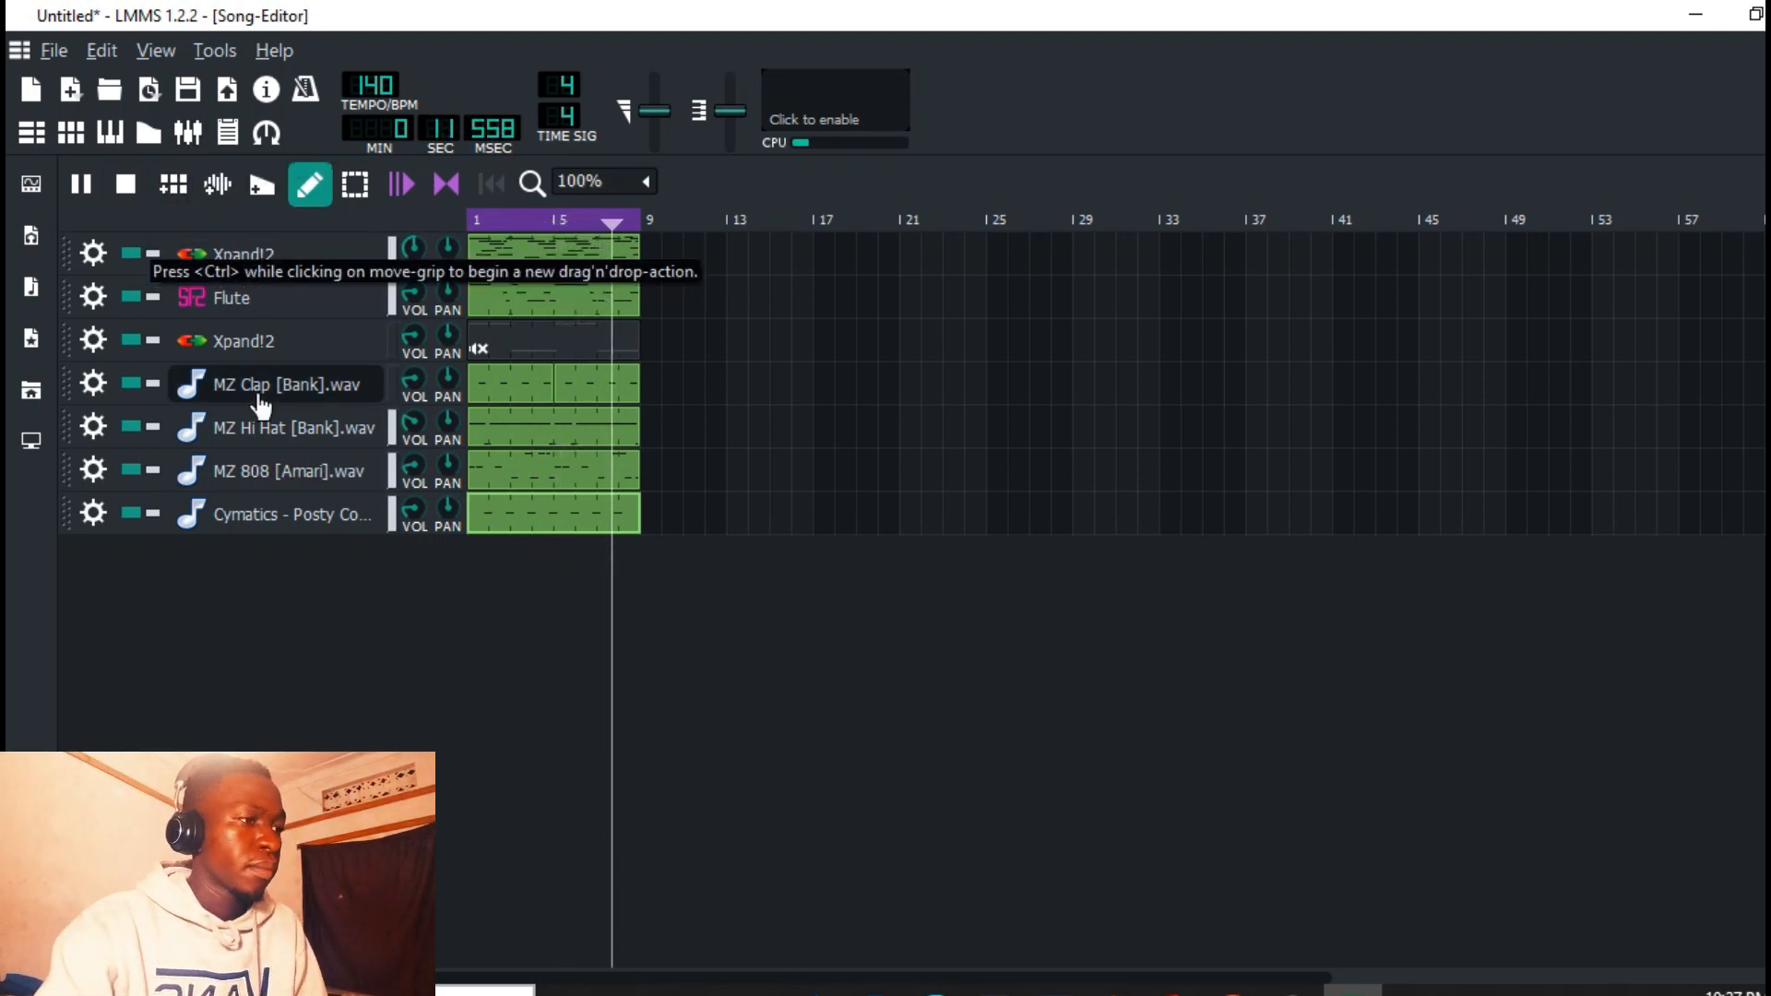
left_click(187, 141)
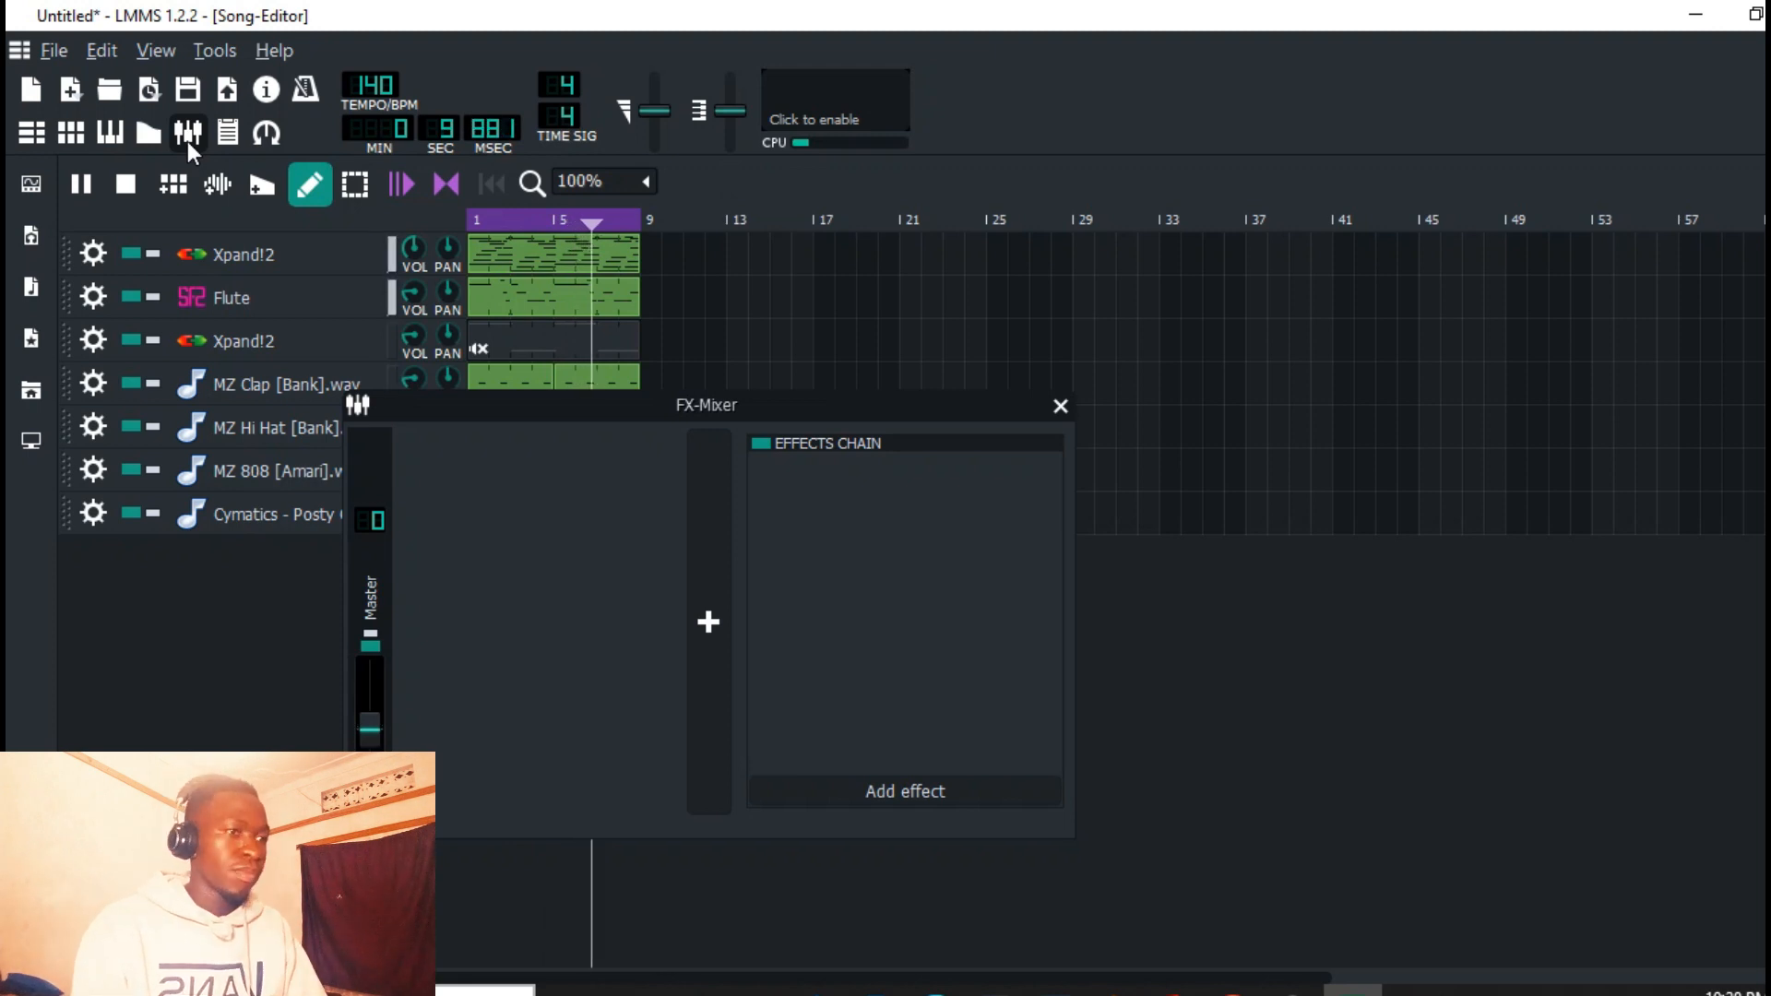
left_click(127, 192)
key("space")
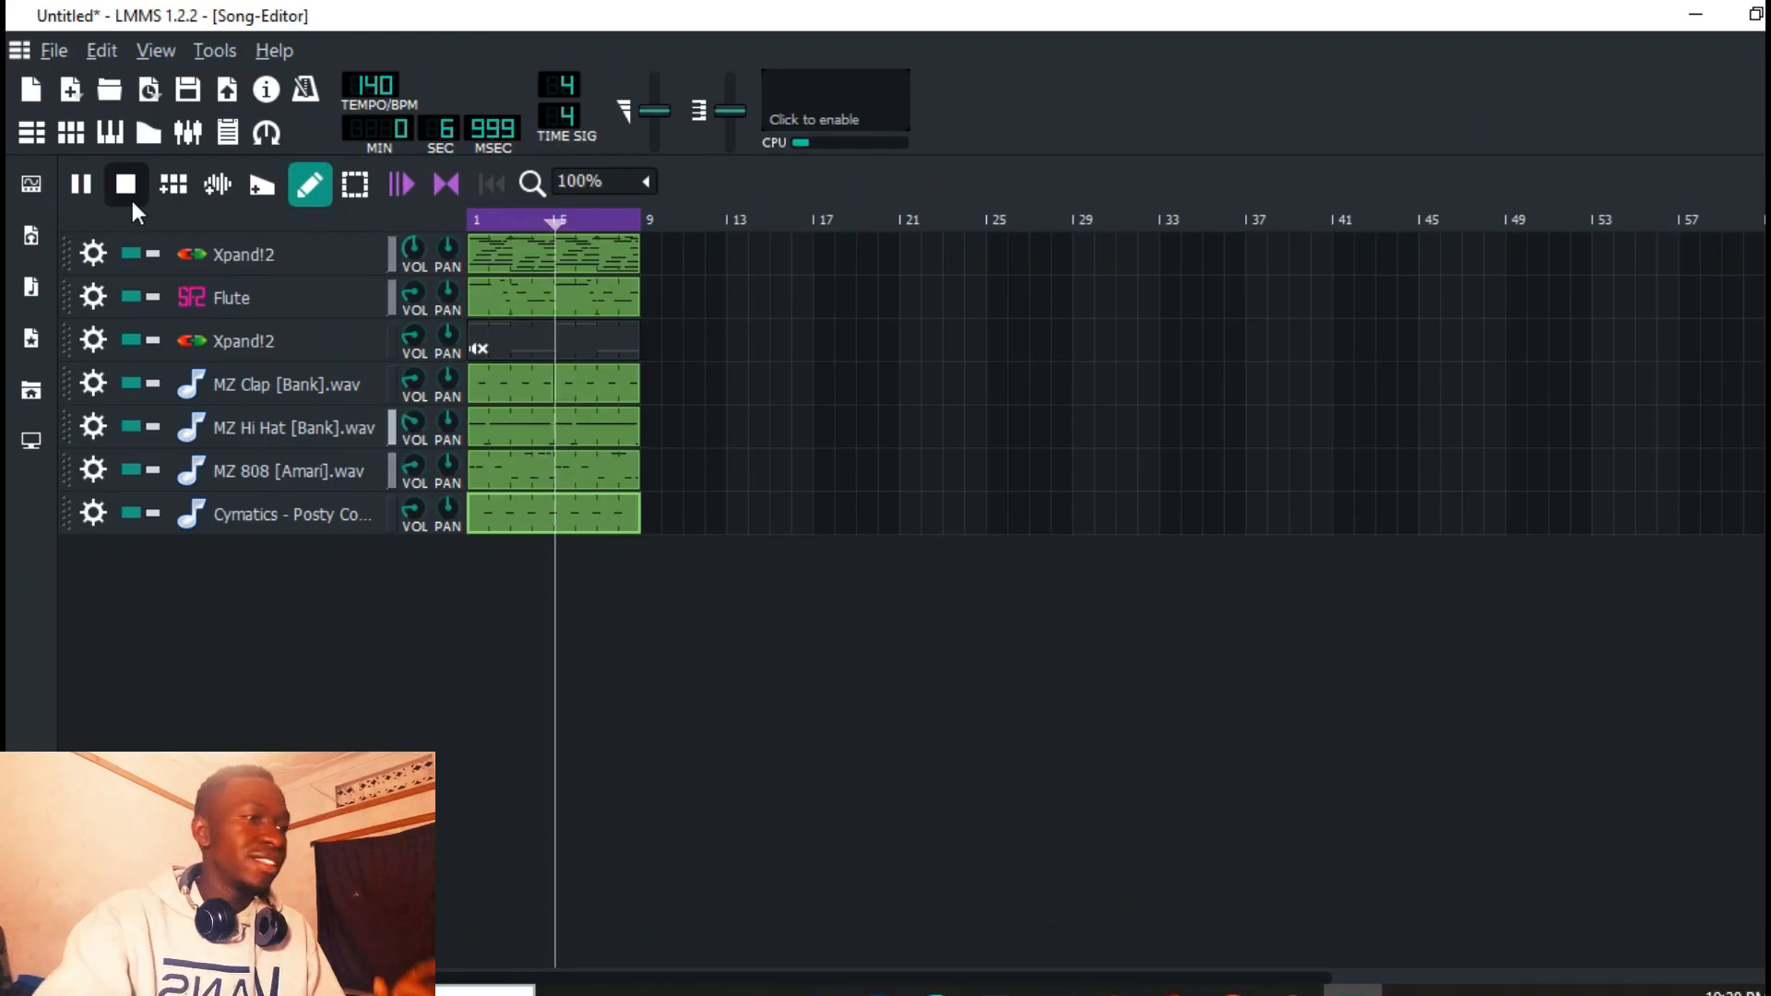
left_click(132, 203)
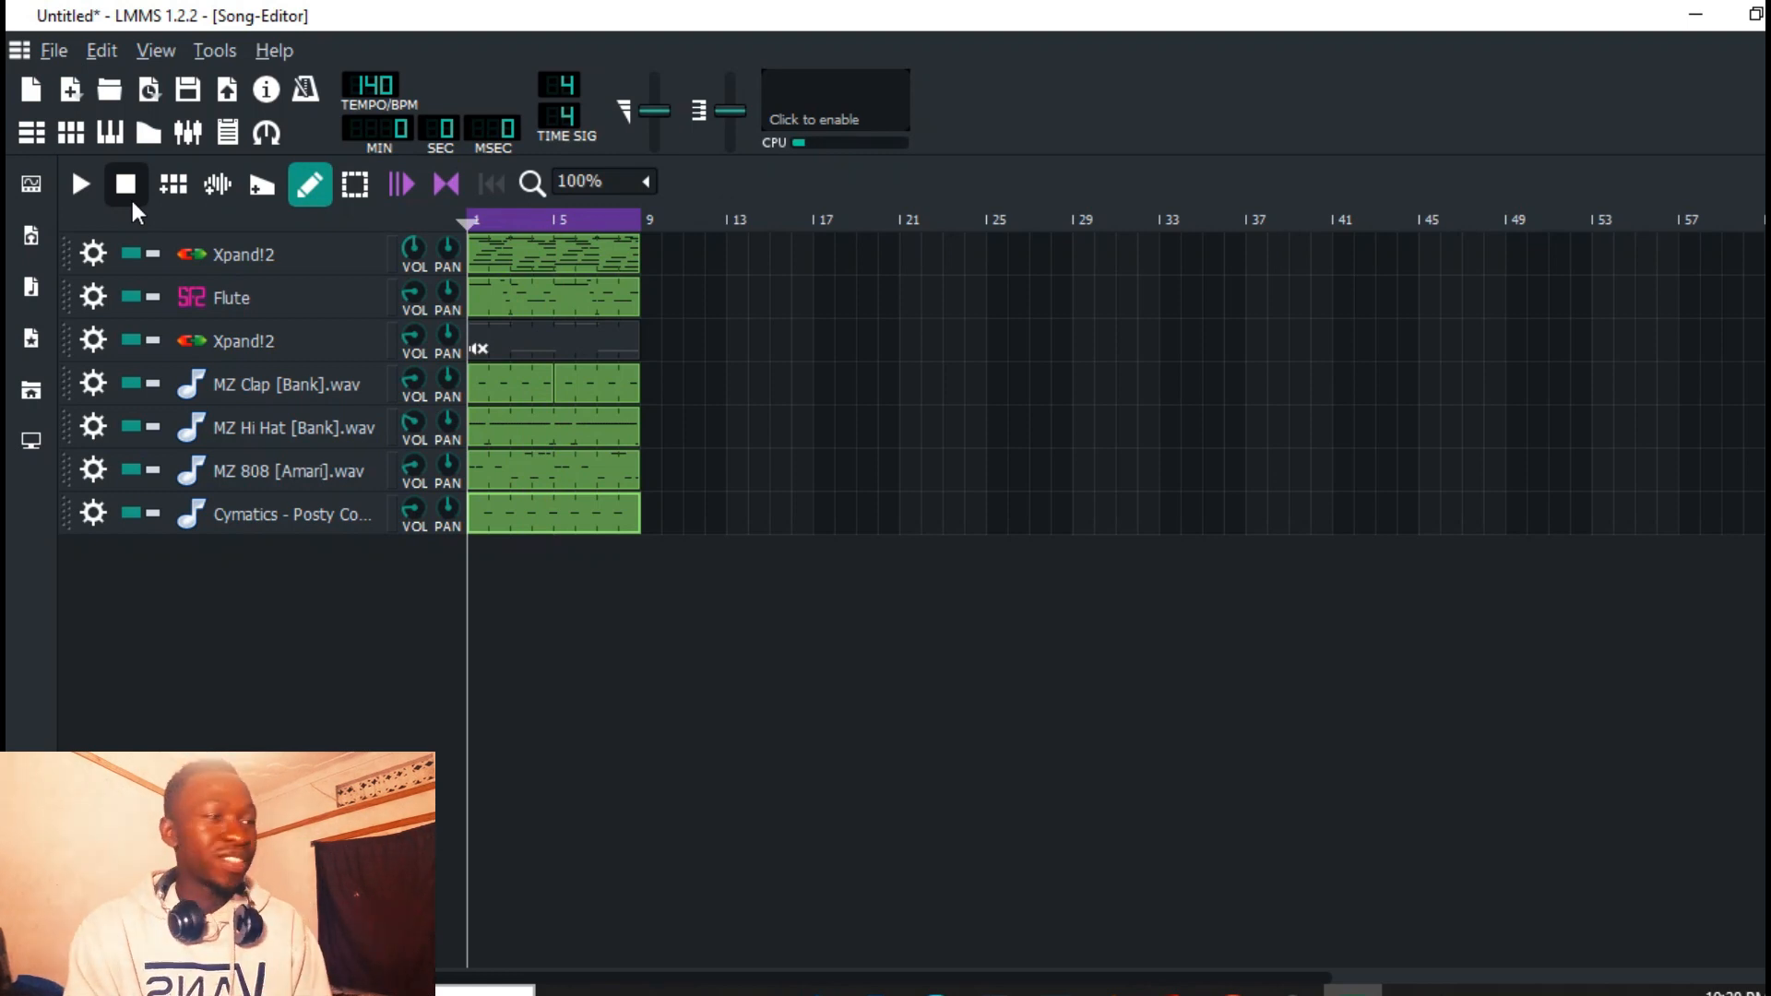